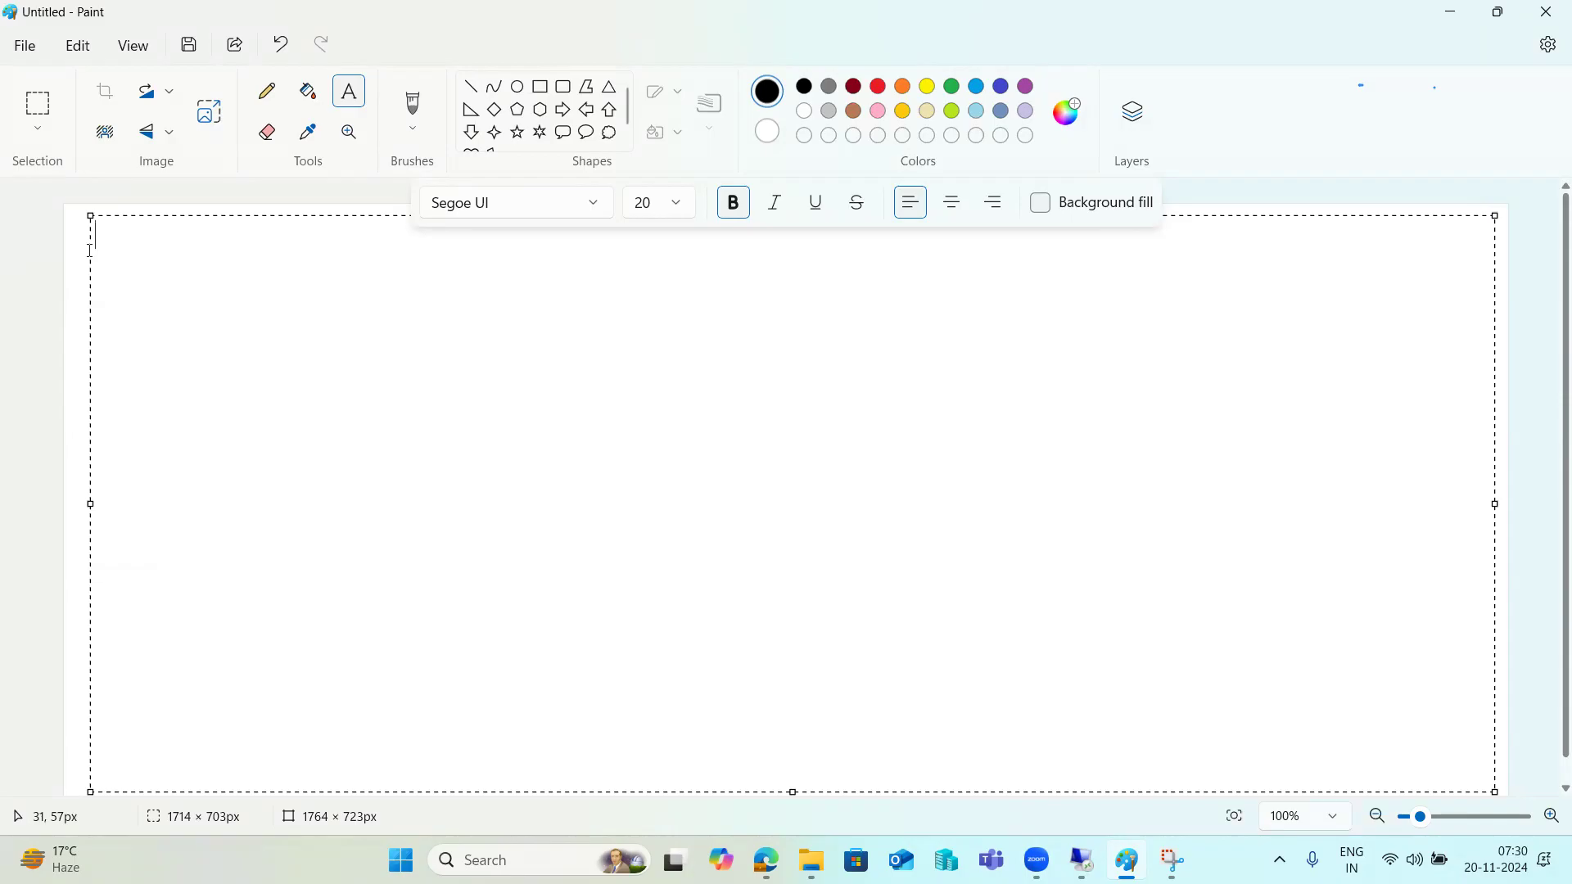
Replace the test text 000/001 with the heading 'Client Copies :'.
type("000")
key("Return")
type("001")
key("ctrl+a")
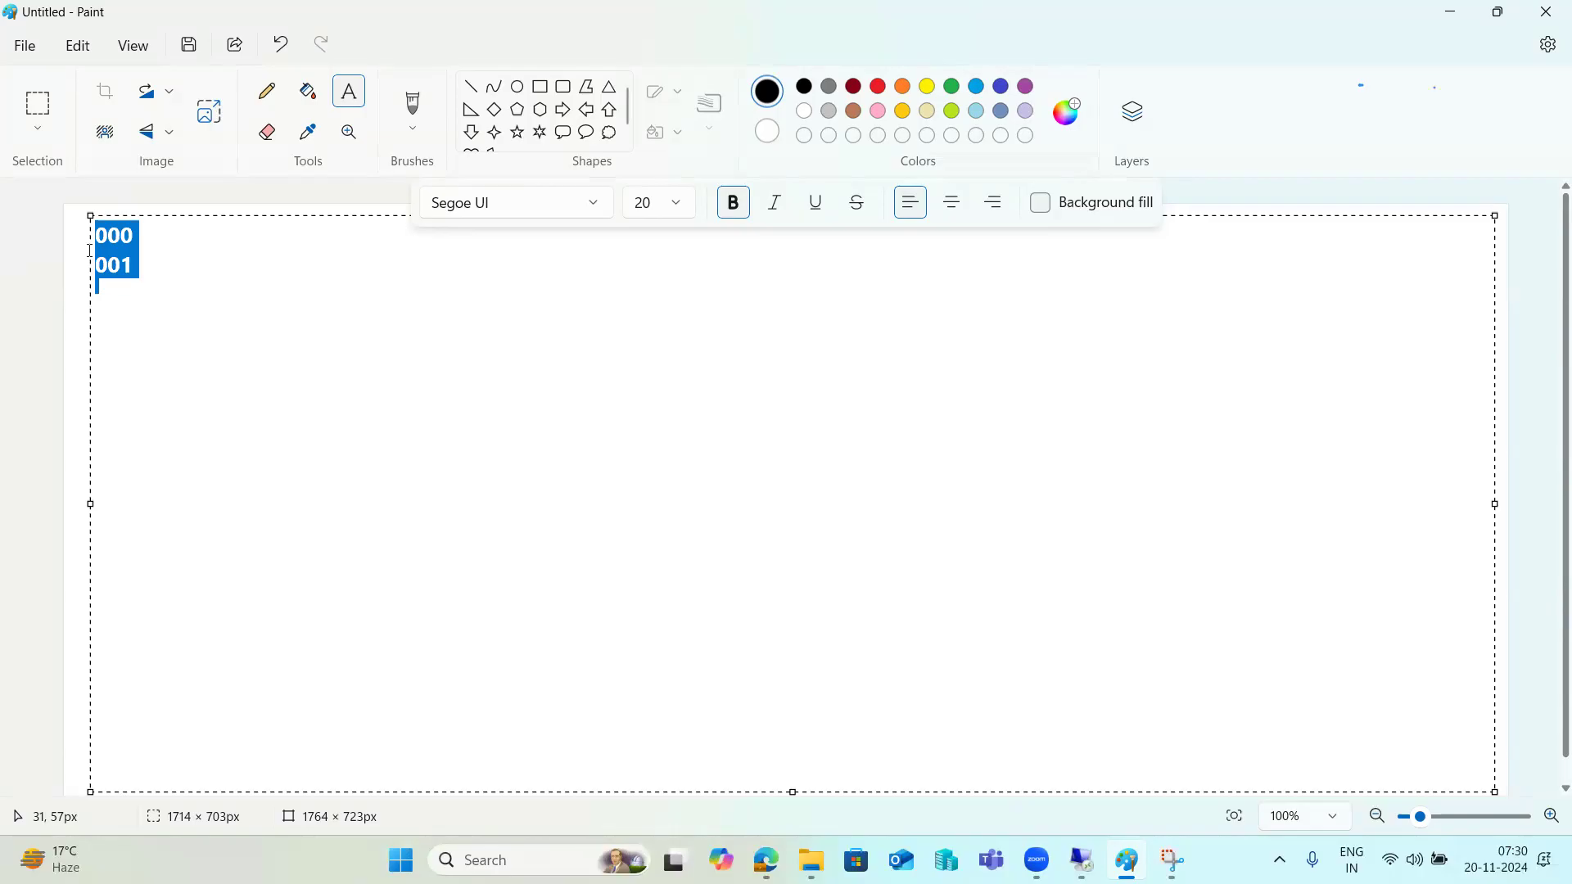
type("Client Copies ")
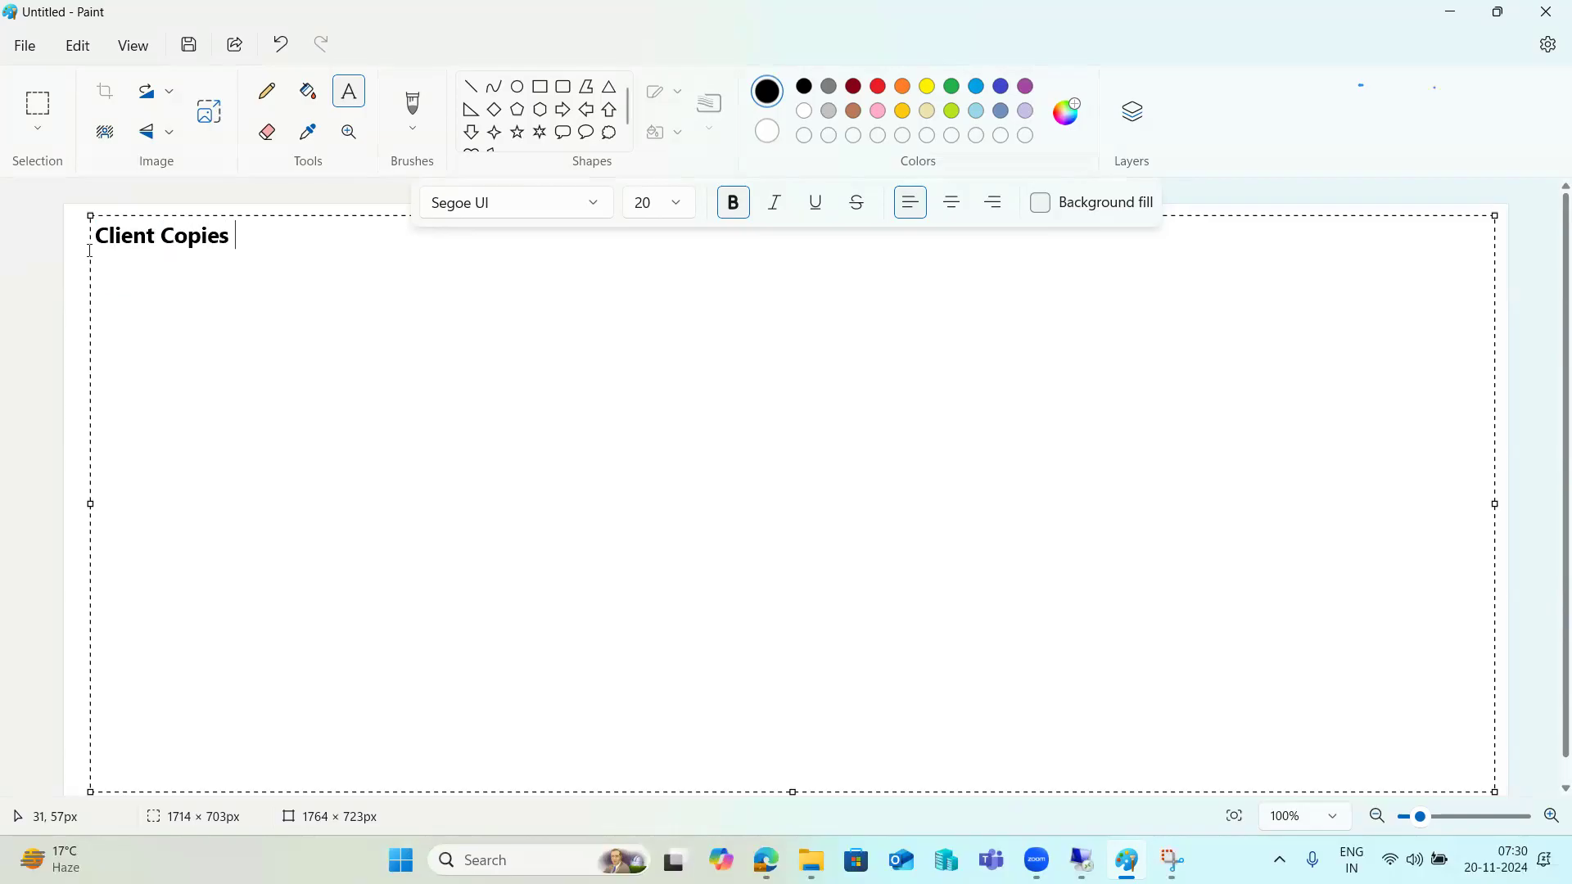
type(":")
List 1)LOCAL C C, 2)Remtoe C C, 3)Client Export/Import, then add the label 'LOCAL C C :--'.
key("Return")
key("Return")
type("1)LOCAL C C")
key("Return")
type("2")
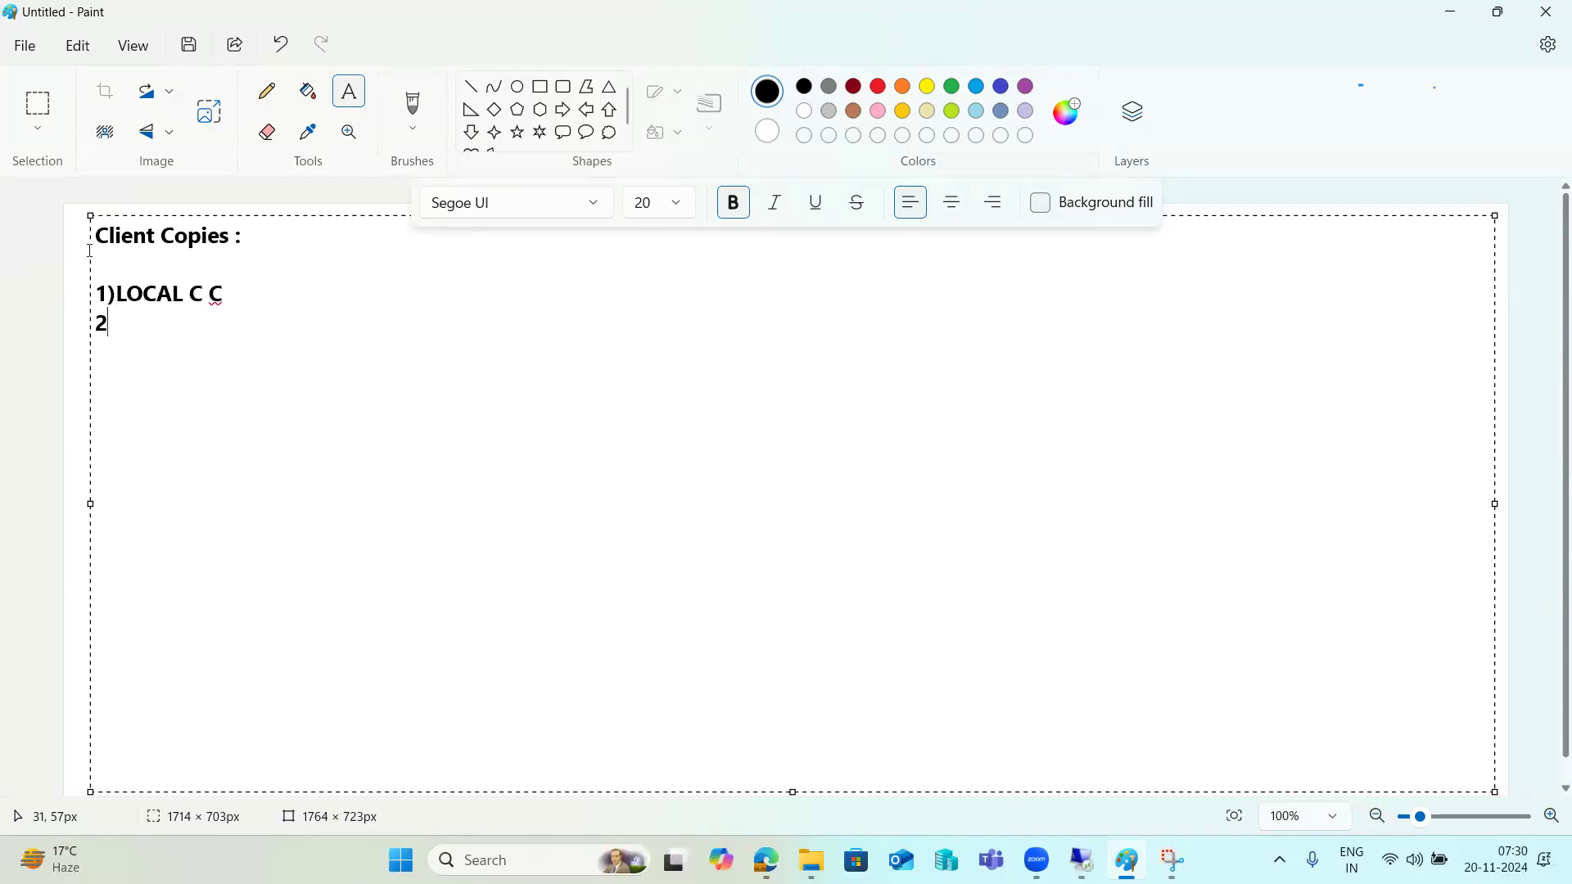
type(")Remtoe C C")
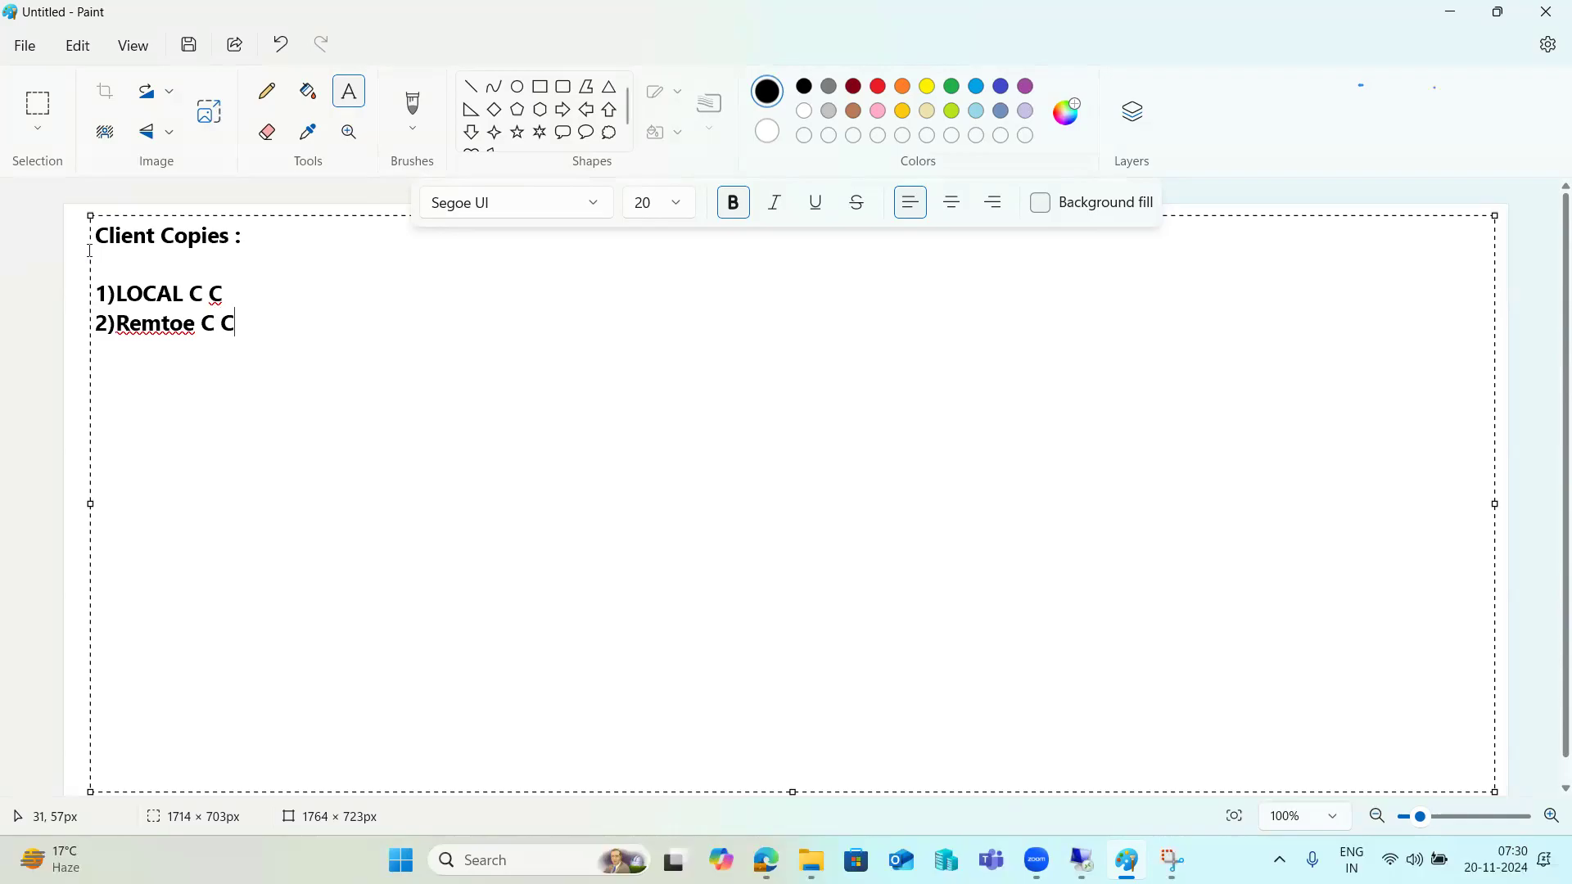
key("Return")
type("3)Client Expor")
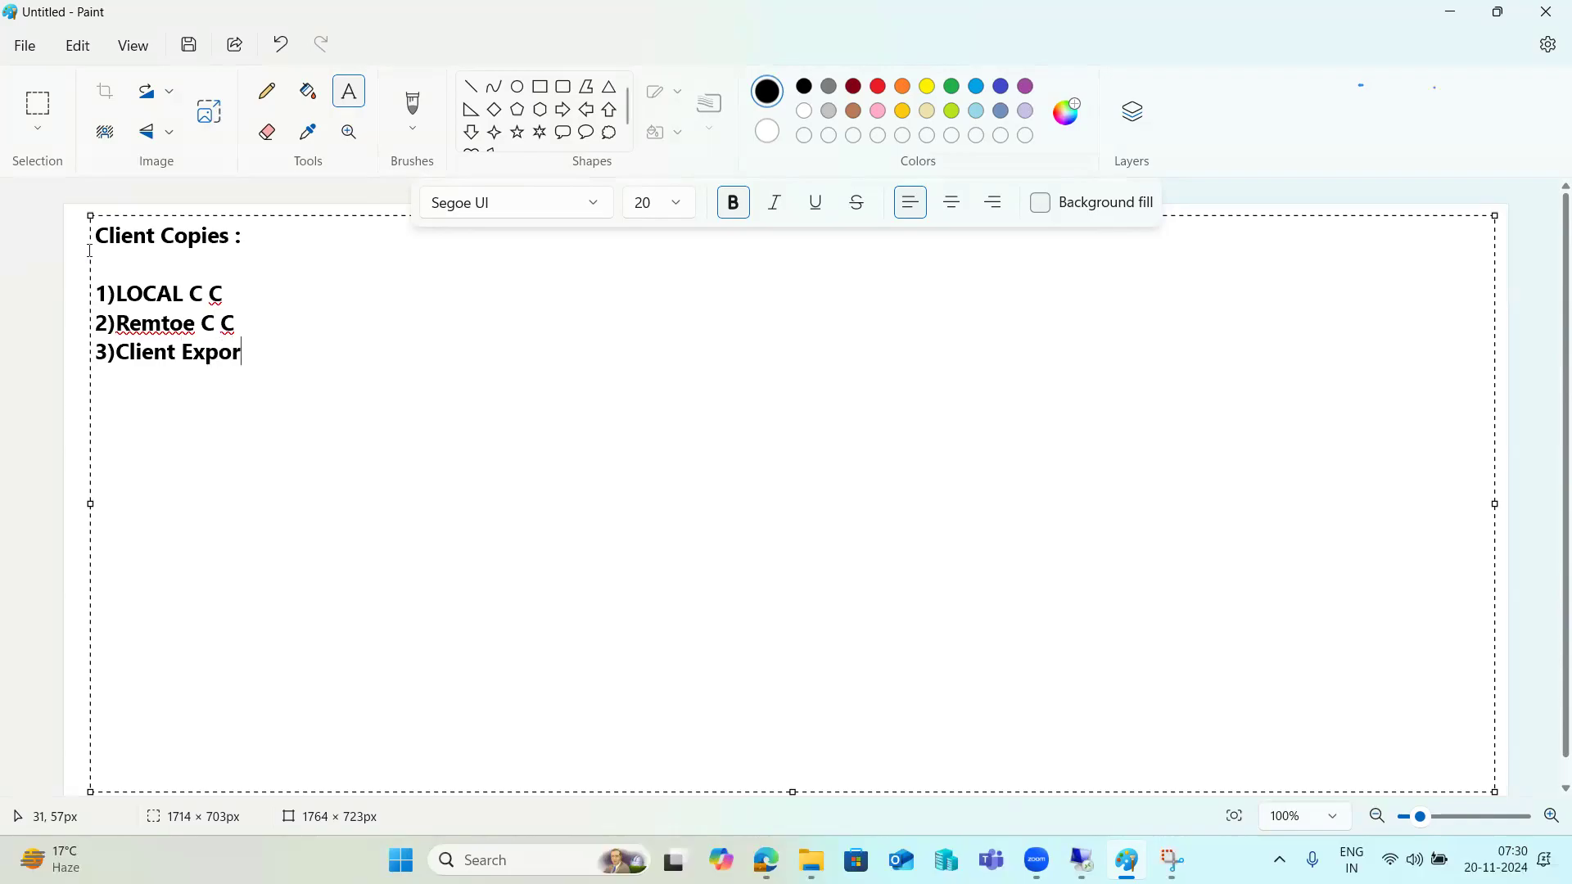
type("t/Import  ")
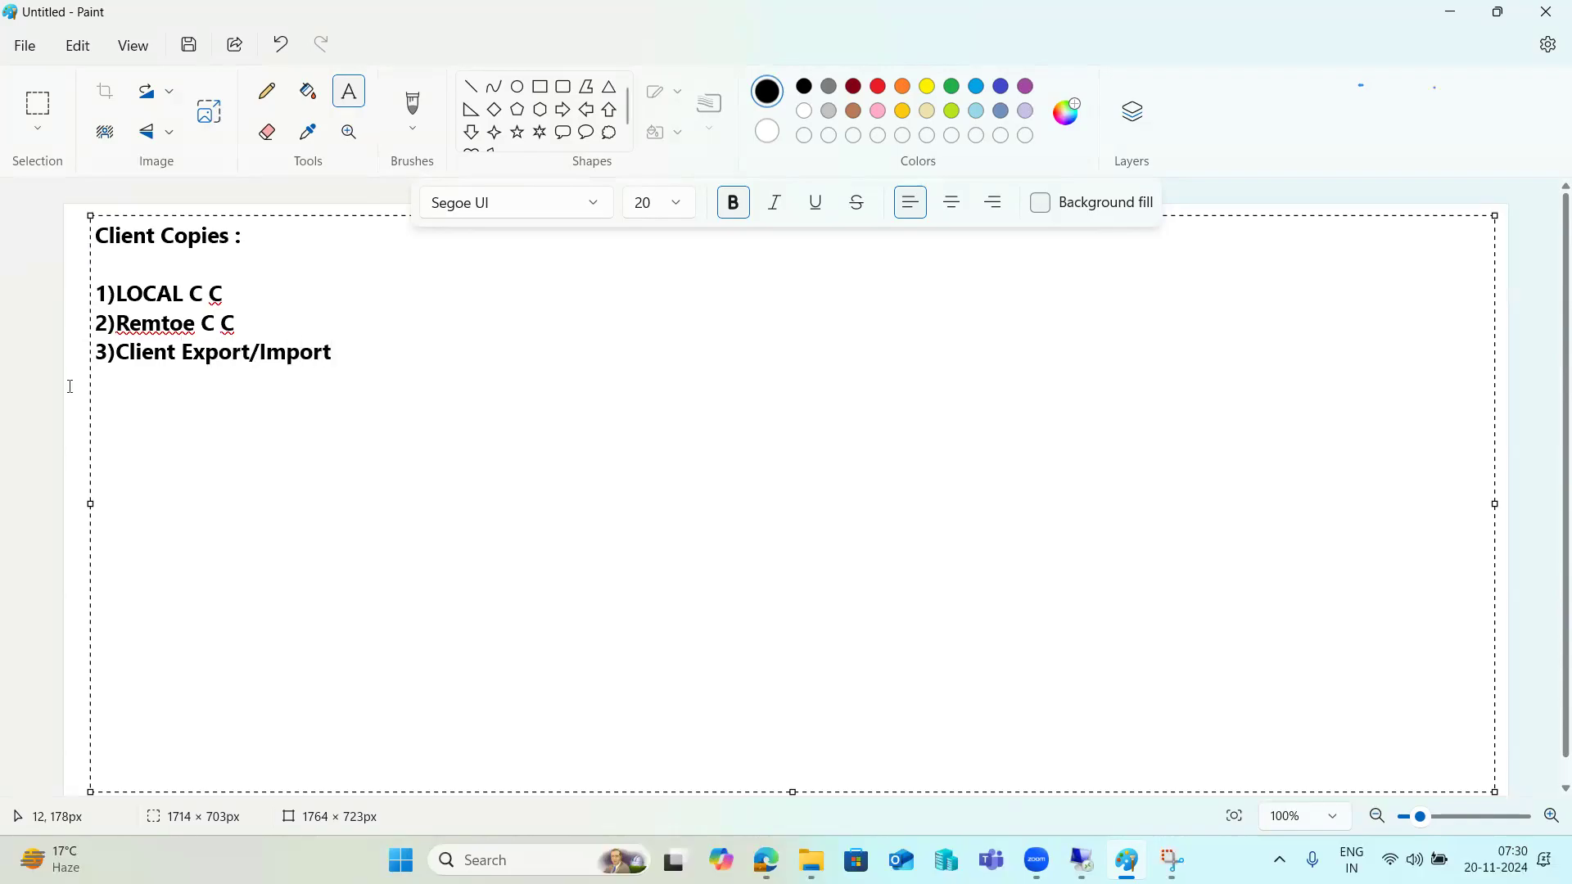
type("LOCAL C C :--")
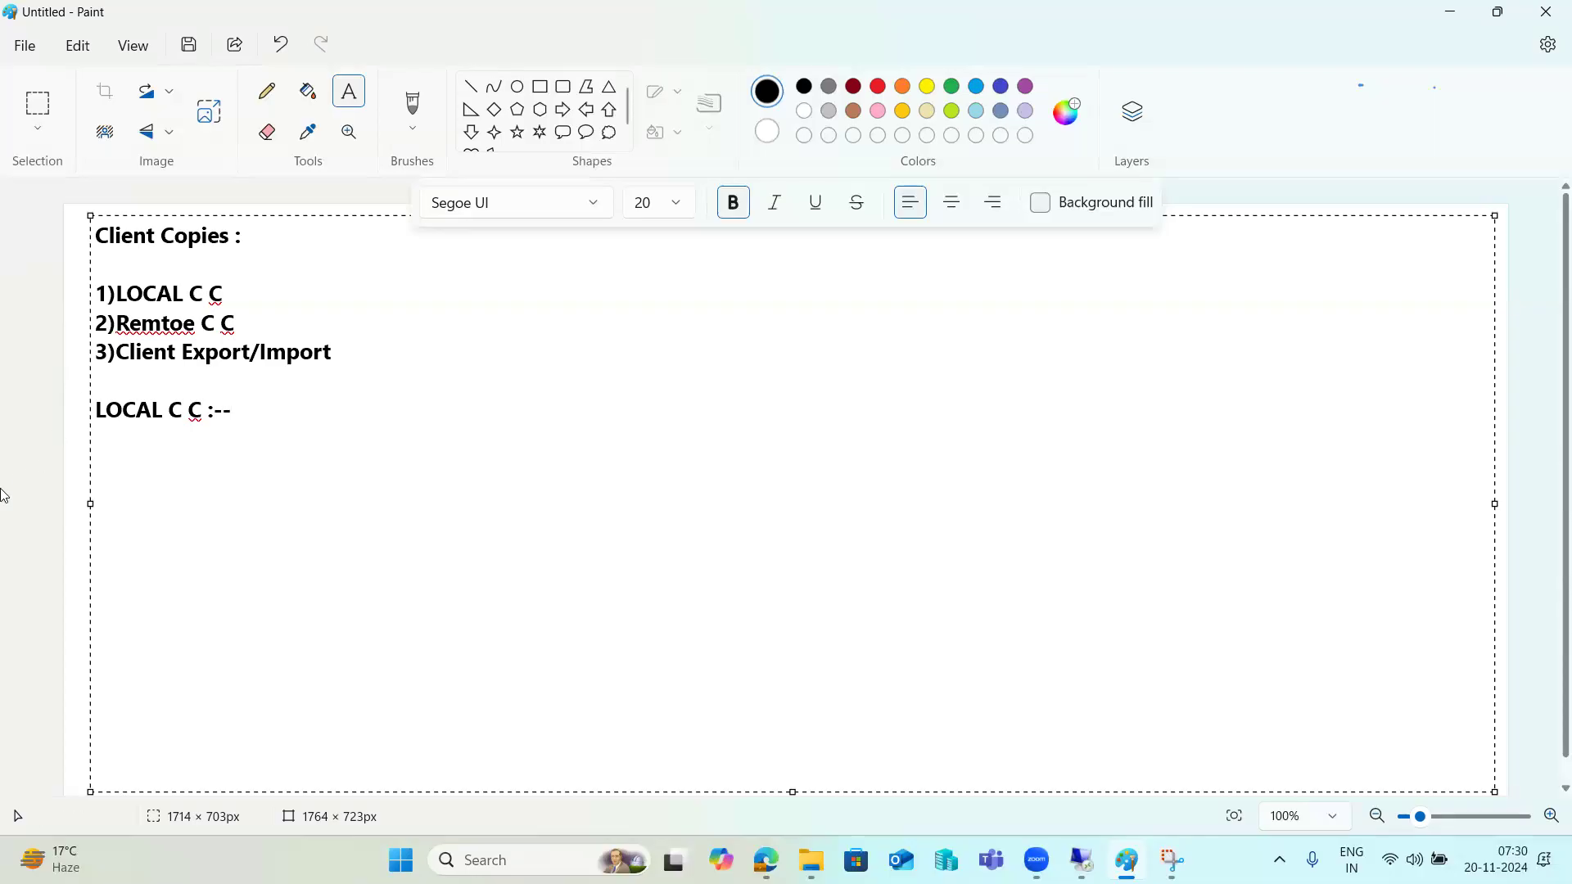
Draw a tall rectangle on the right side of the canvas.
left_click(45, 466)
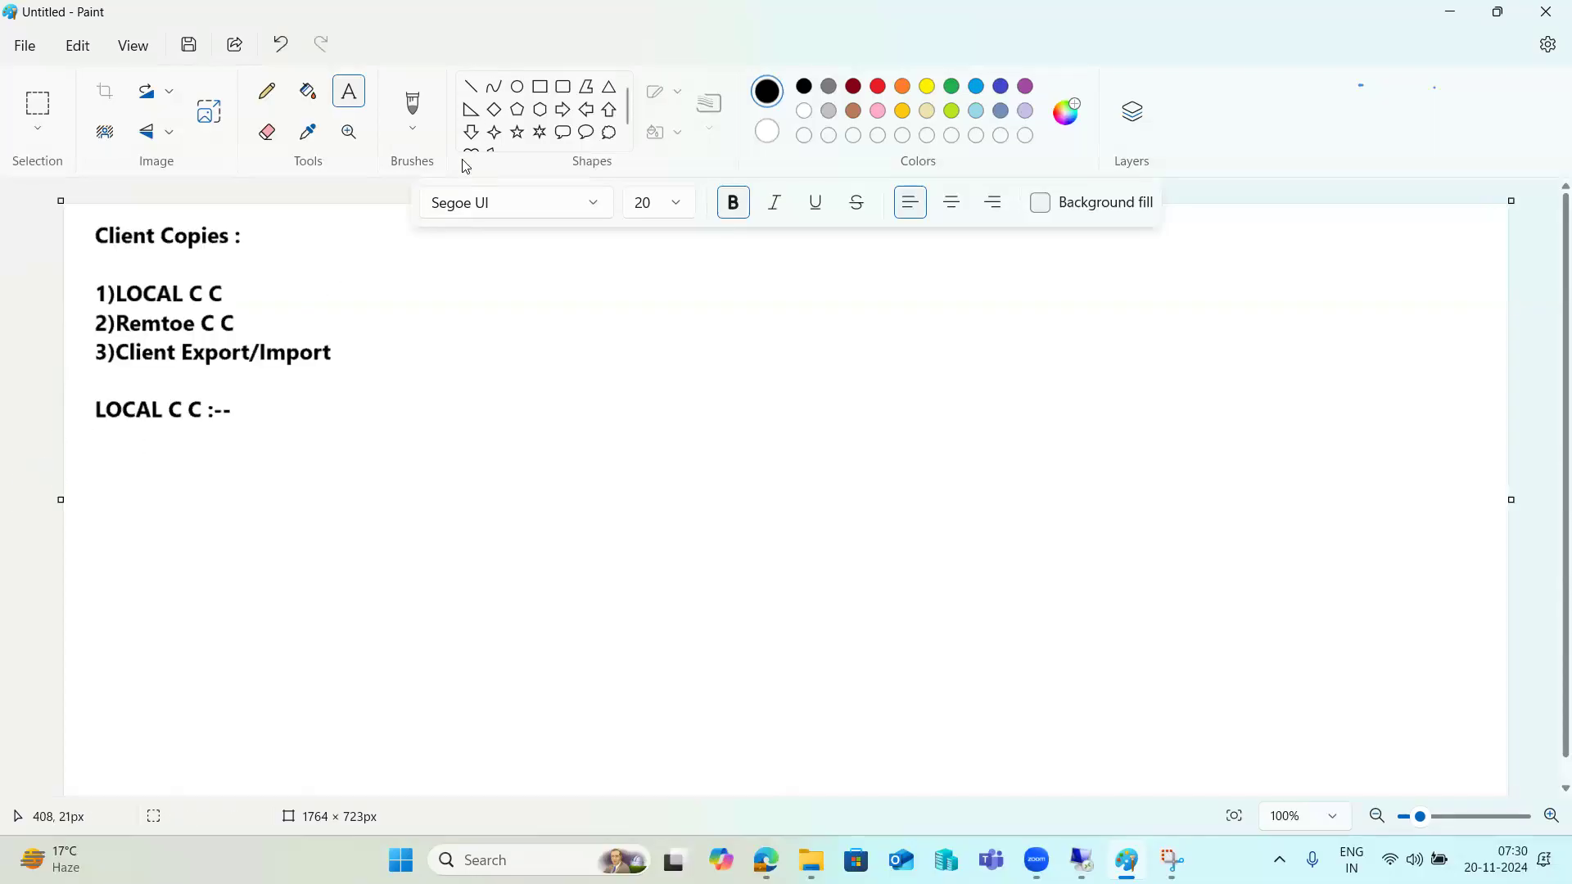
left_click(539, 86)
left_click_drag(1119, 220, 1408, 652)
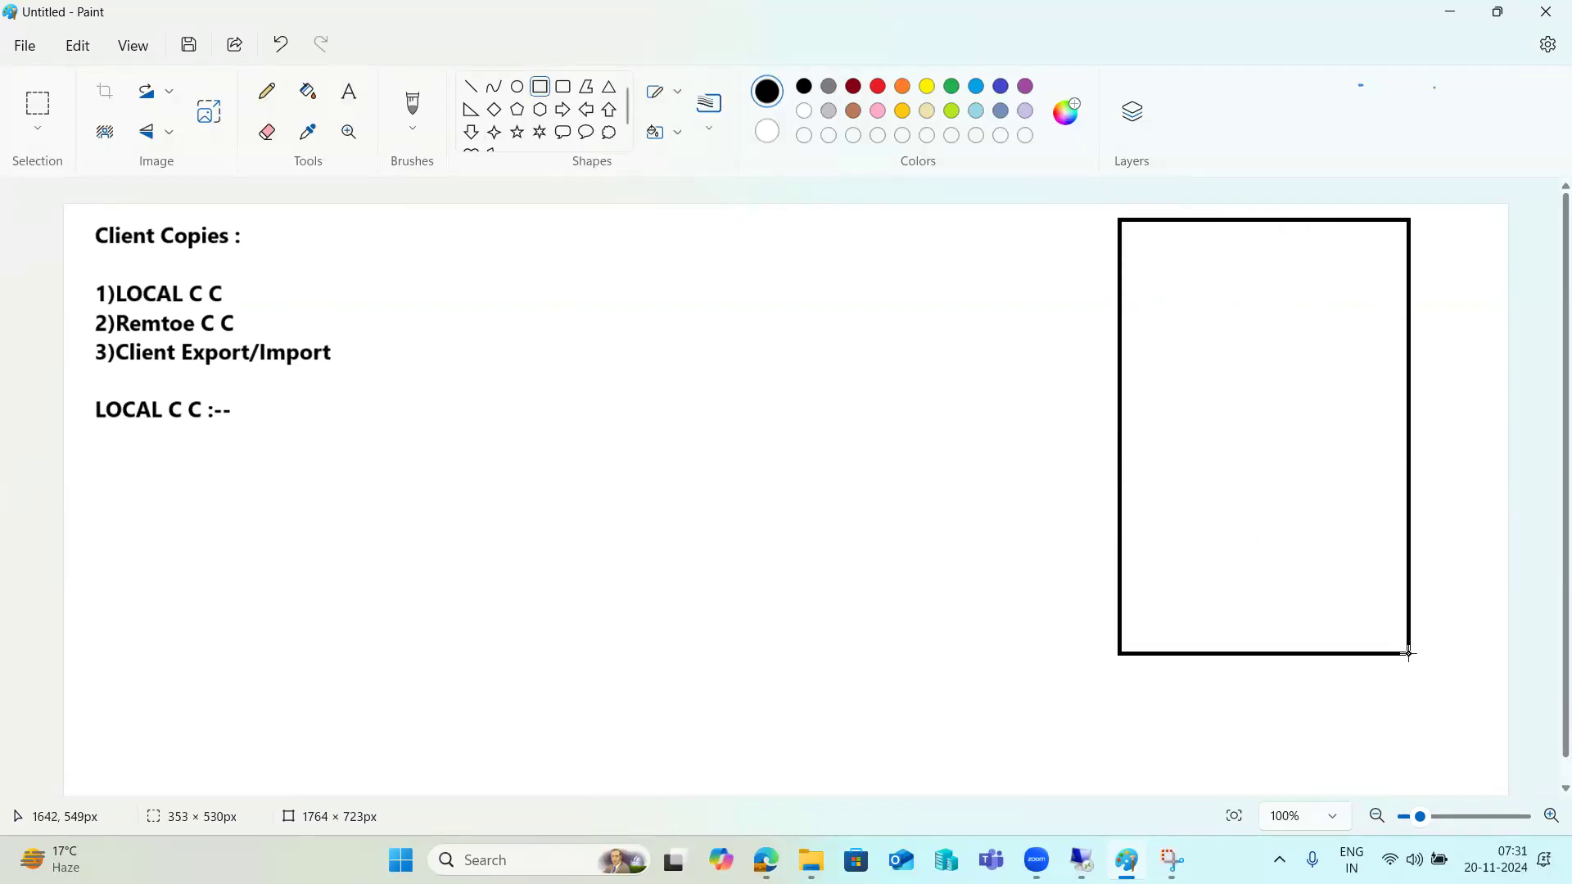
left_click(1368, 761)
Draw three smaller boxes stacked inside the large rectangle.
left_click_drag(1174, 241, 1319, 298)
left_click_drag(1174, 336, 1324, 396)
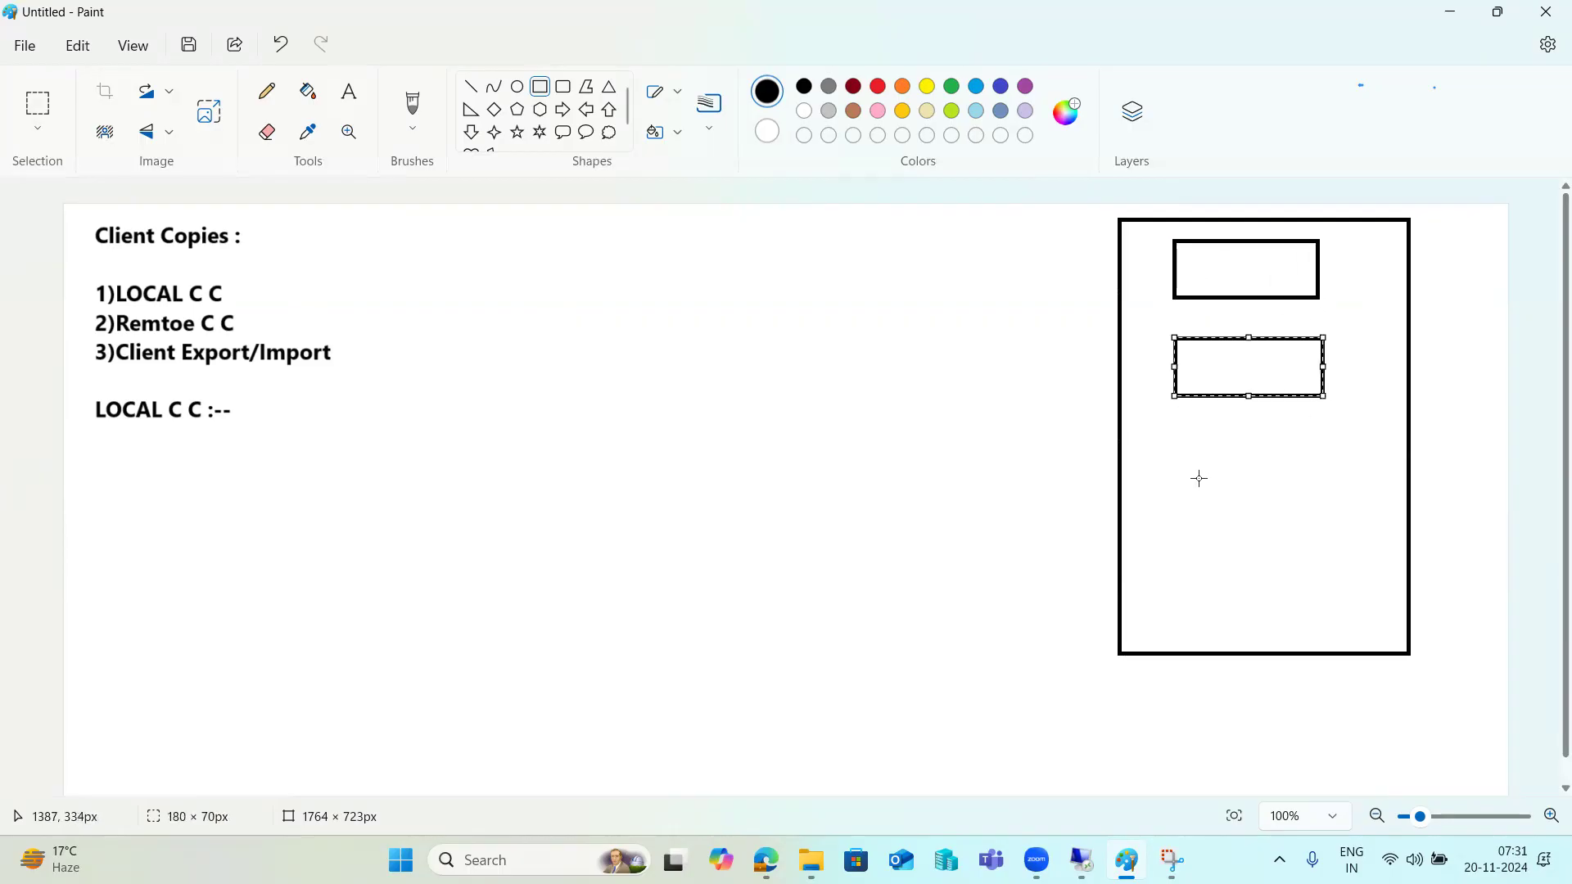
left_click_drag(1171, 471, 1329, 553)
left_click(1278, 595)
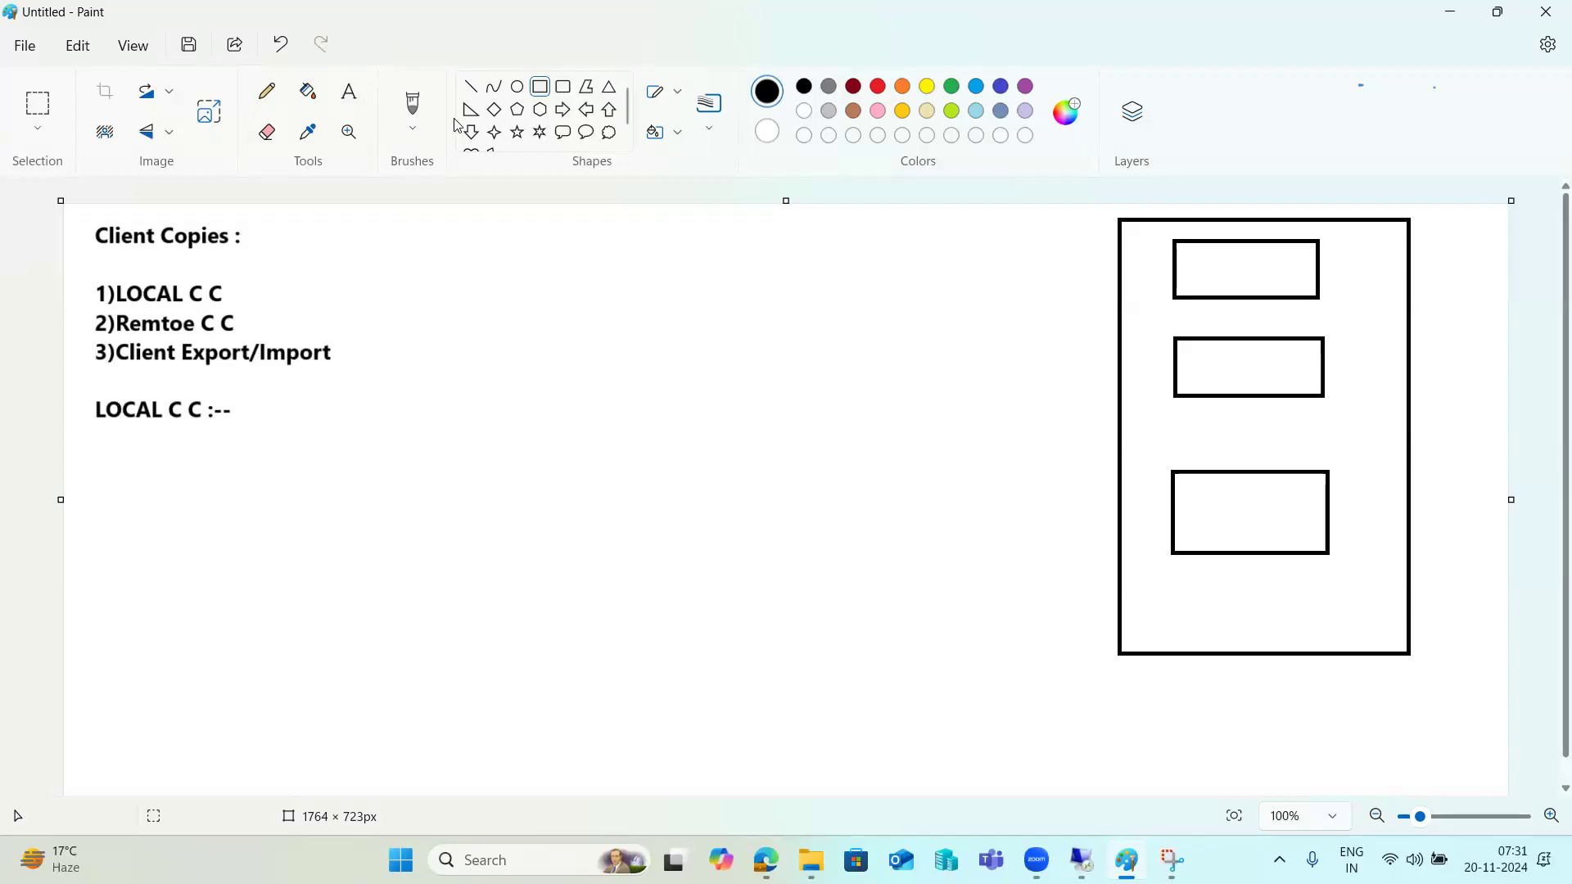
left_click(472, 90)
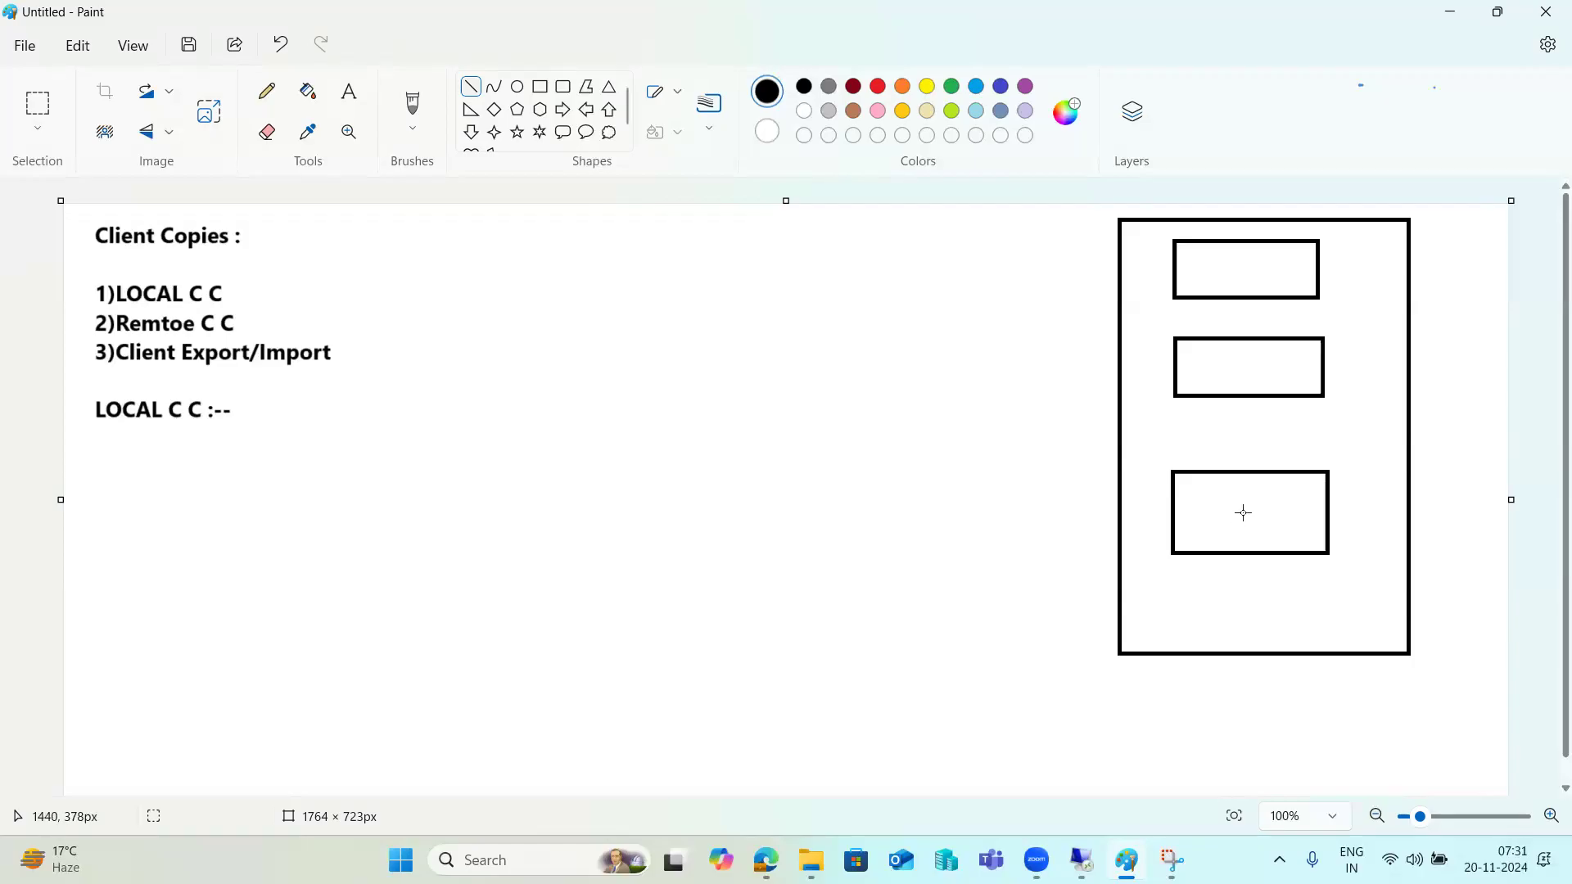
Label the bottom inner box 100.
left_click_drag(1227, 362, 1237, 362)
left_click(349, 91)
left_click_drag(63, 205, 1508, 498)
left_click(1197, 496)
type("1000")
key("BackSpace")
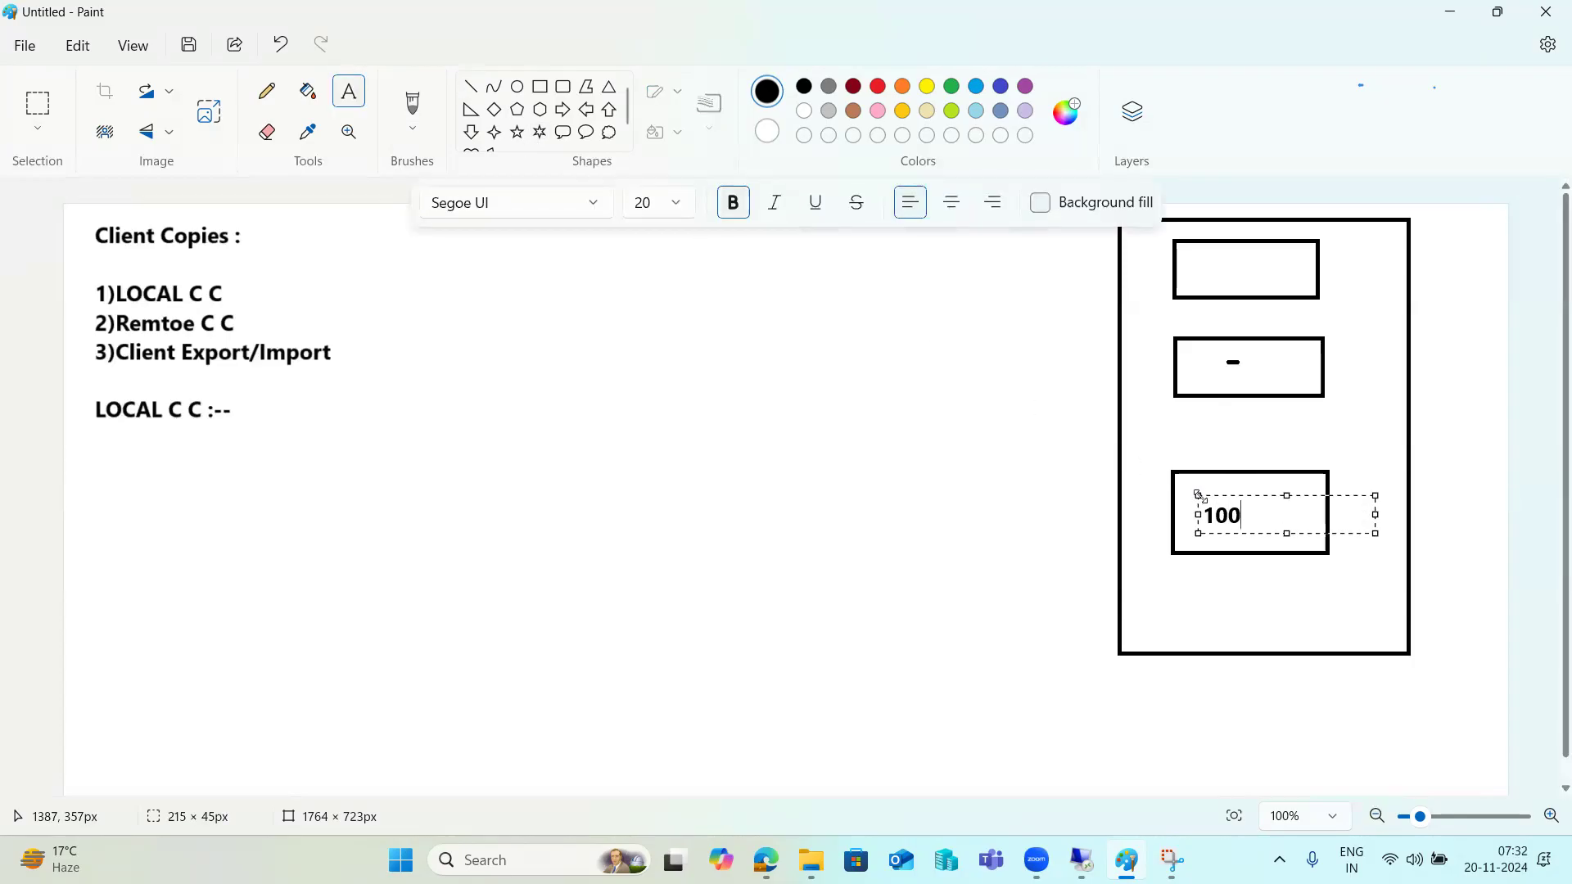
left_click(1213, 366)
Label the middle box 001 and the top box 000.
left_click(1213, 365)
type("001")
left_click(1212, 260)
left_click(1213, 260)
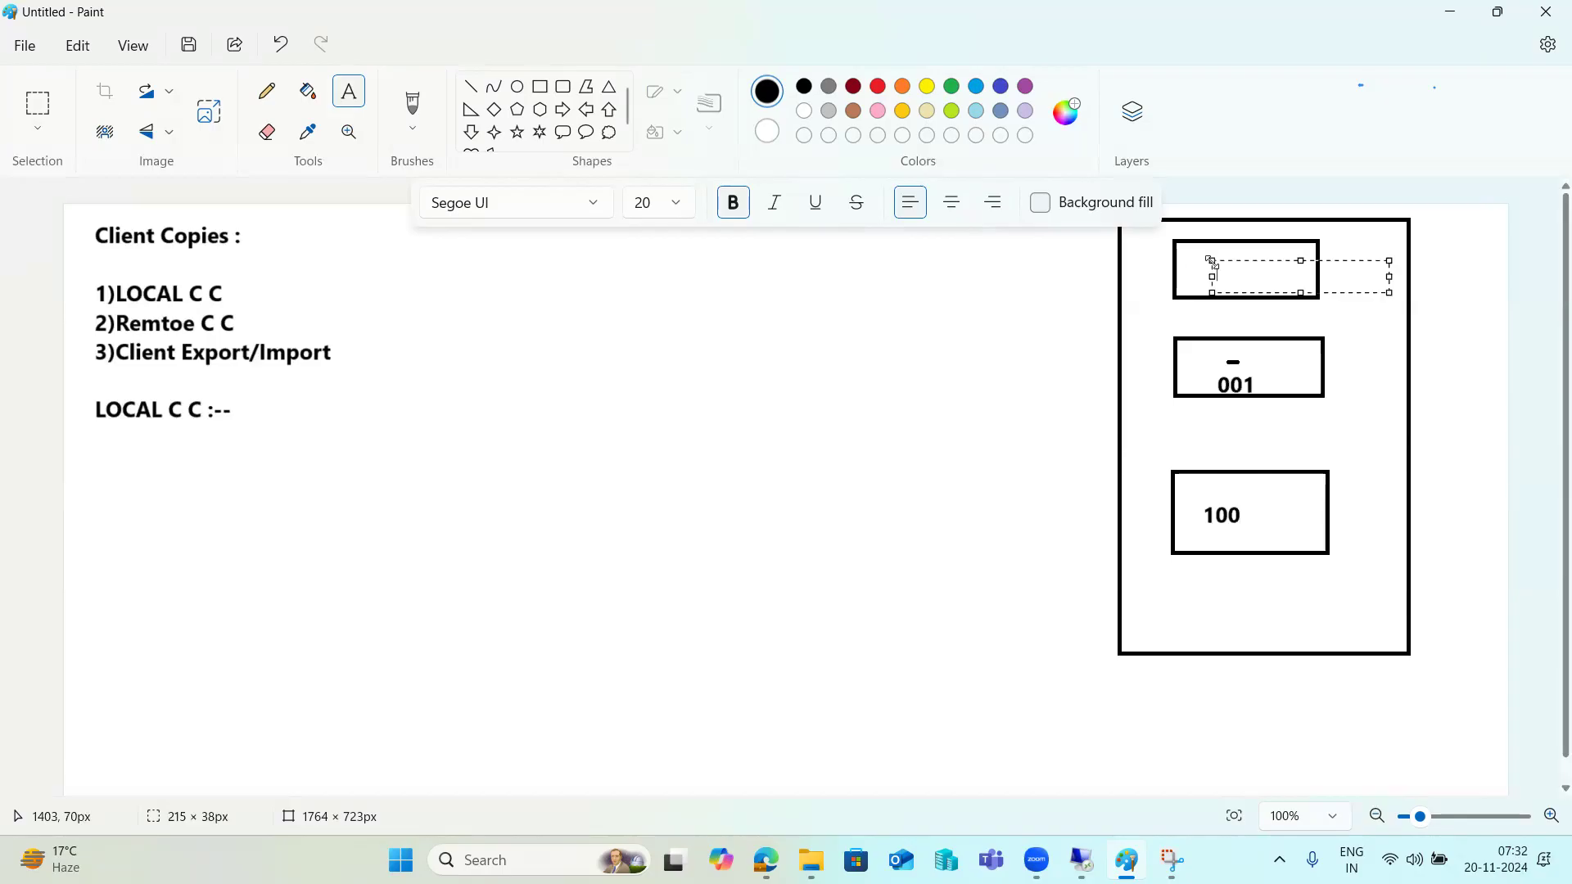
type("000")
left_click(1084, 379)
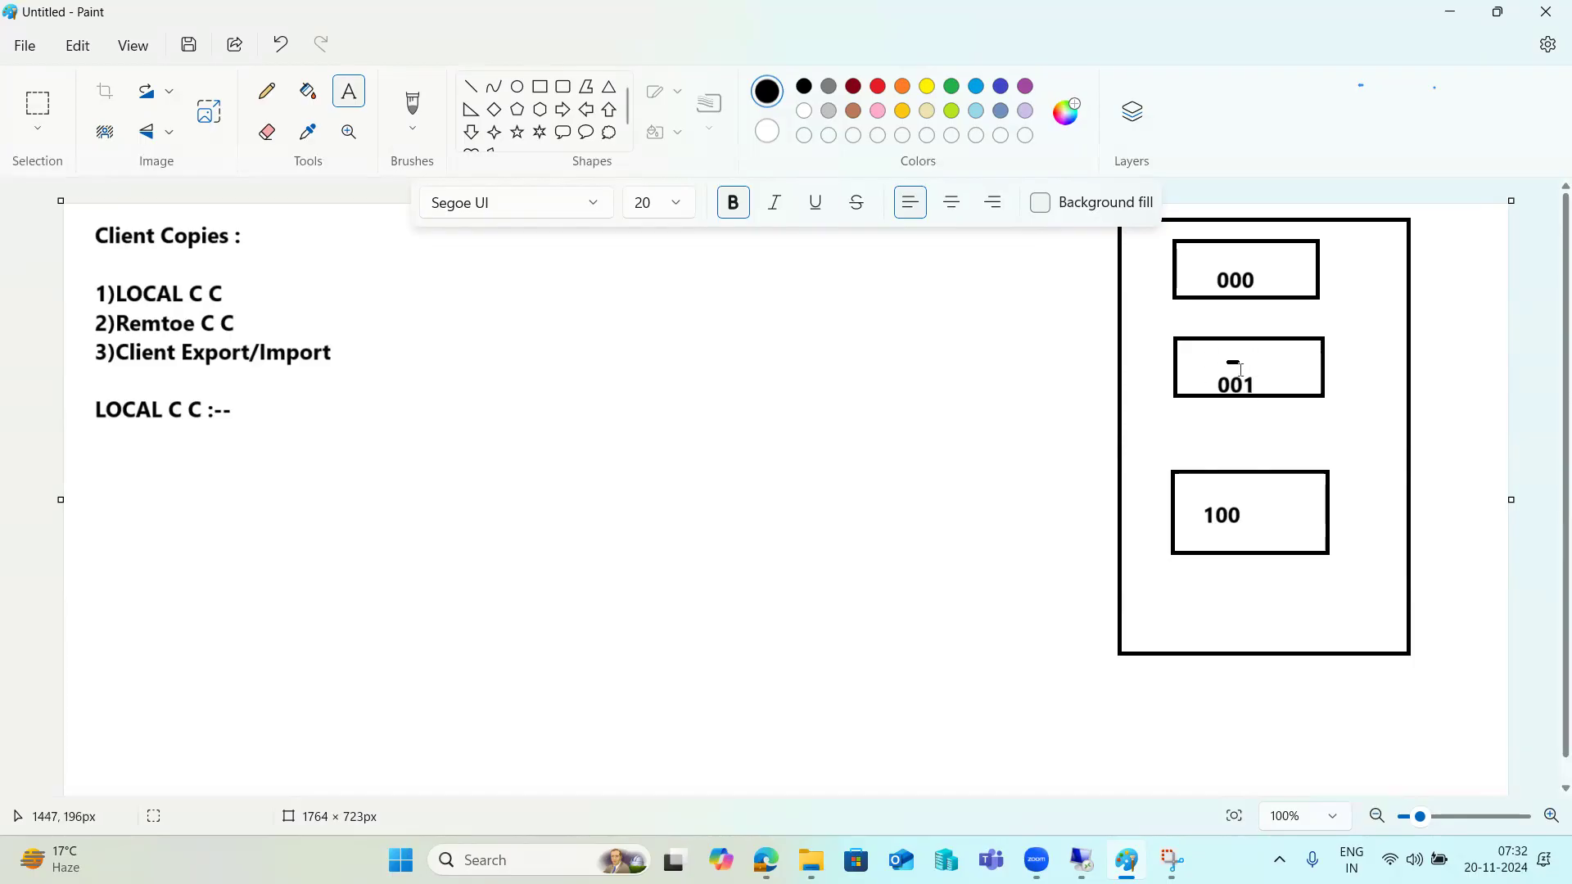
Draw an arrow from 001 down to 100 and underline the 'Client Copies :' heading.
left_click(472, 87)
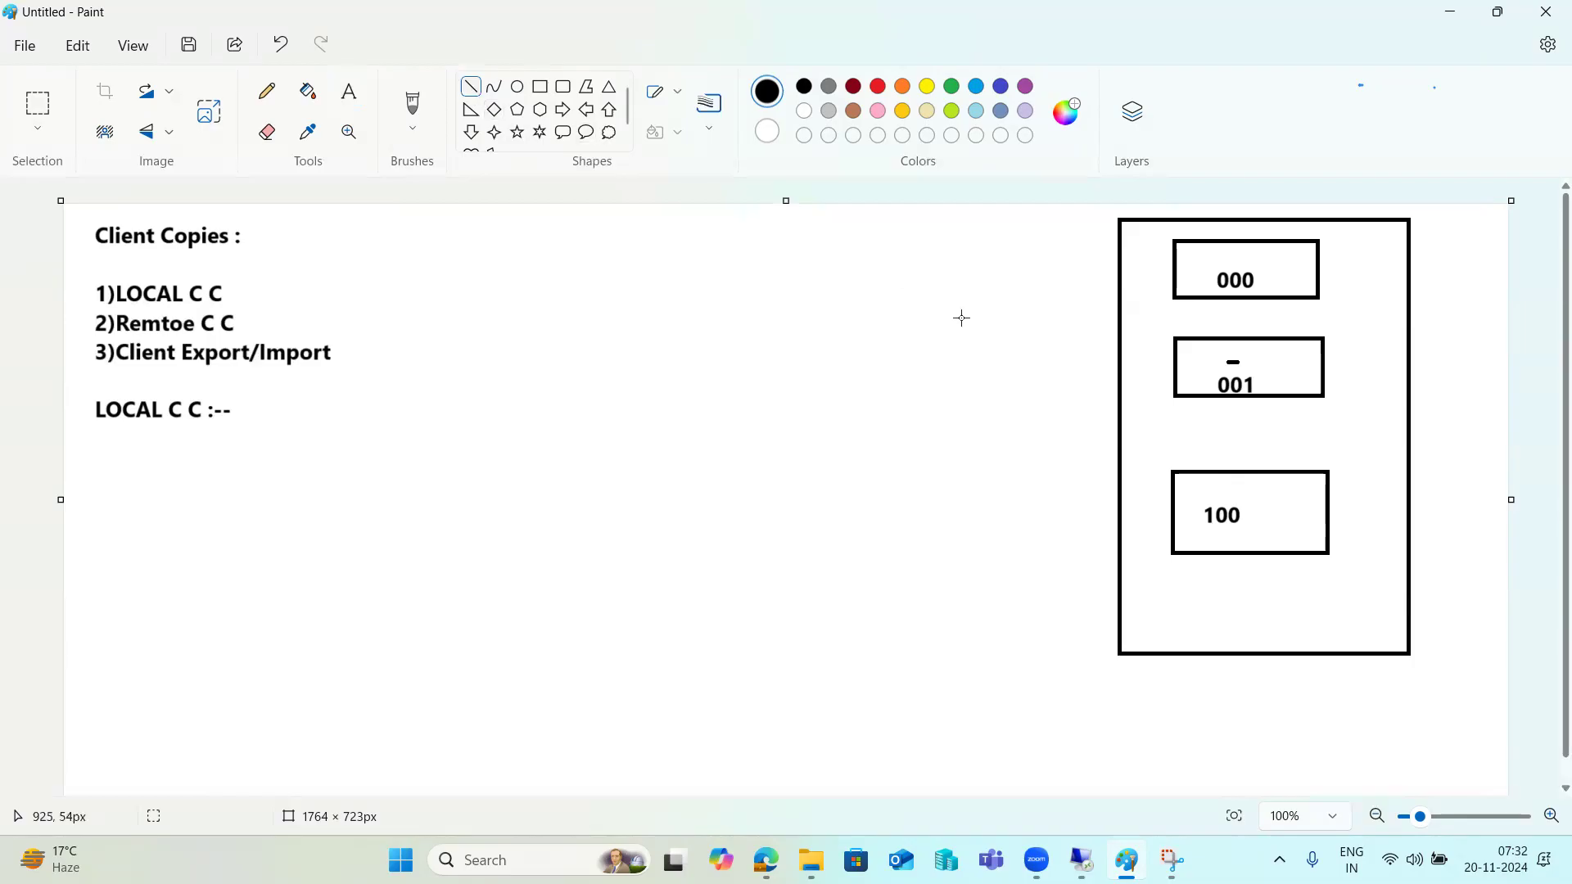
mouse_move(1277, 374)
left_mouse_down()
mouse_move(1279, 489)
mouse_move(1257, 482)
left_mouse_up()
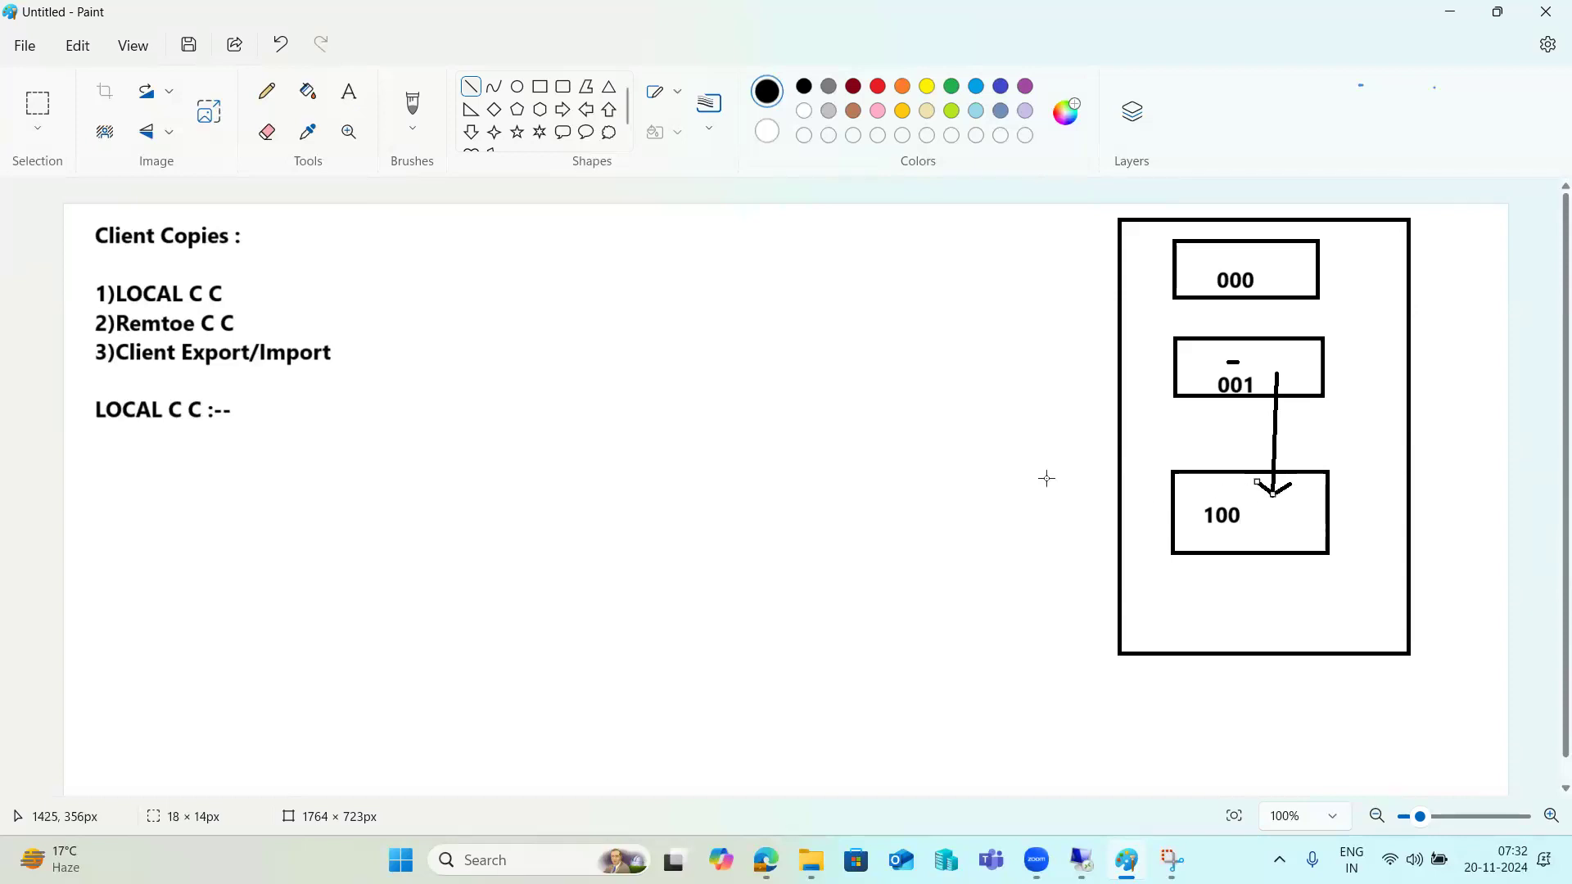
left_click_drag(96, 260, 234, 261)
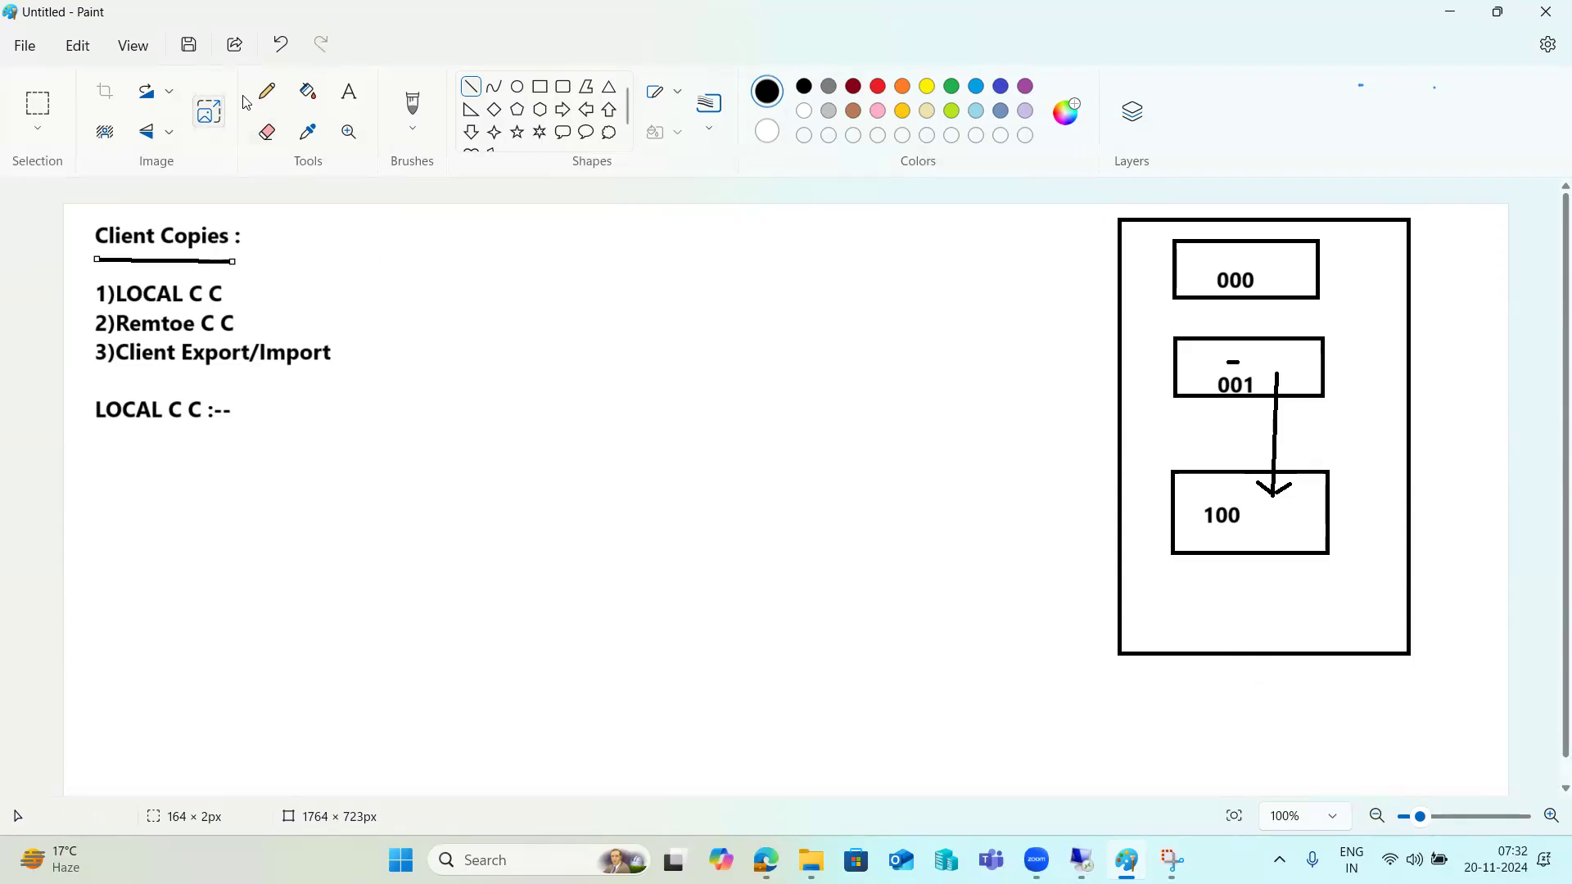
Write 'NW1' near the bottom edge of the big outer rectangle.
left_click(344, 98)
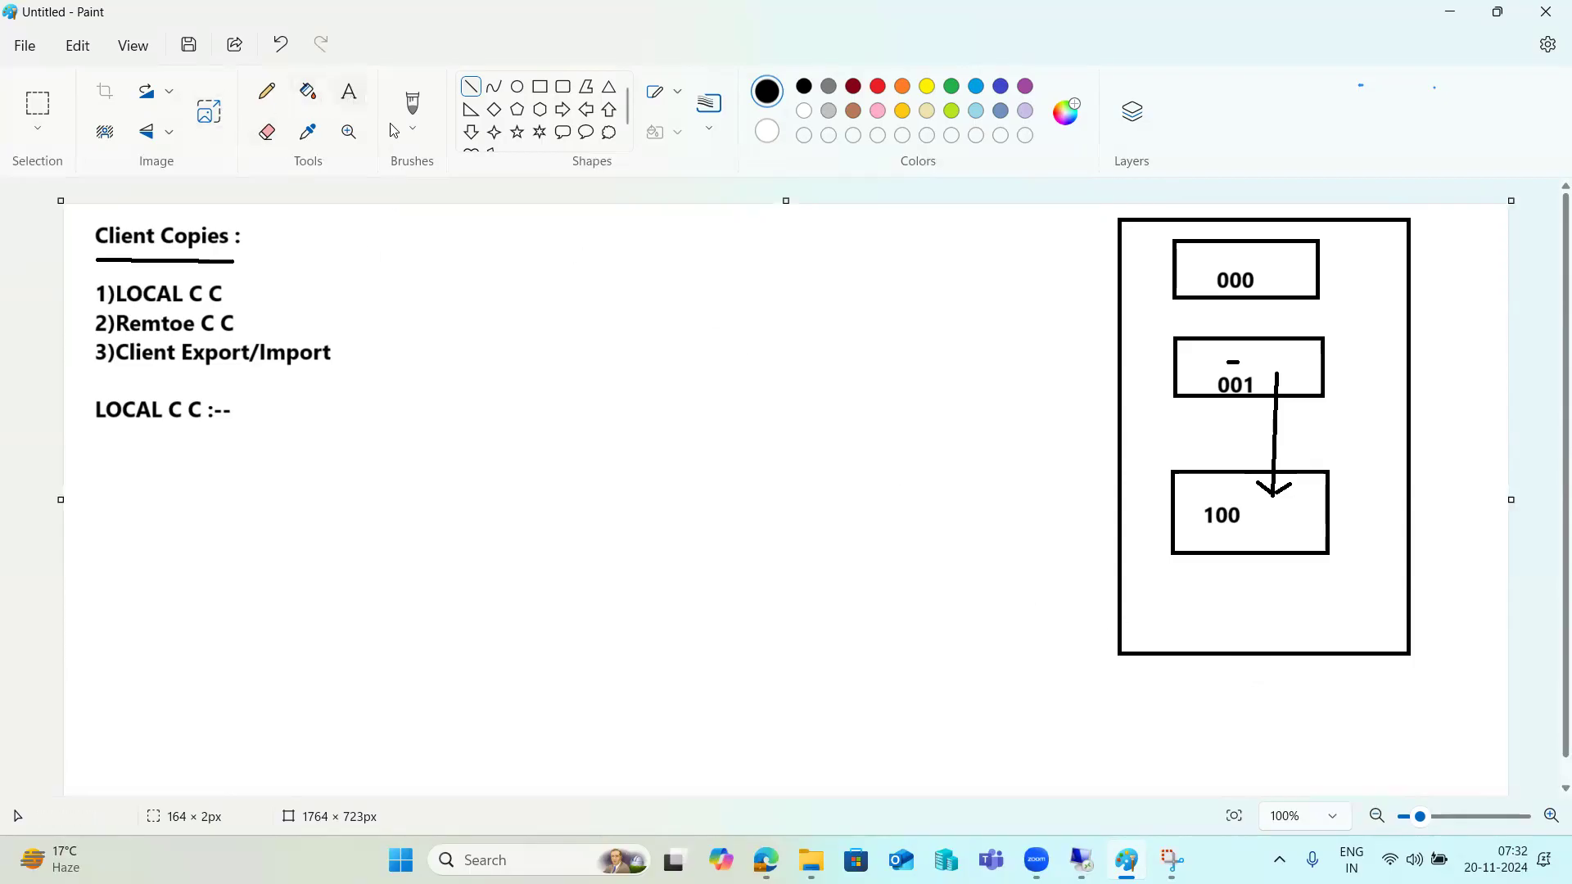
left_click(1223, 629)
type("NW1")
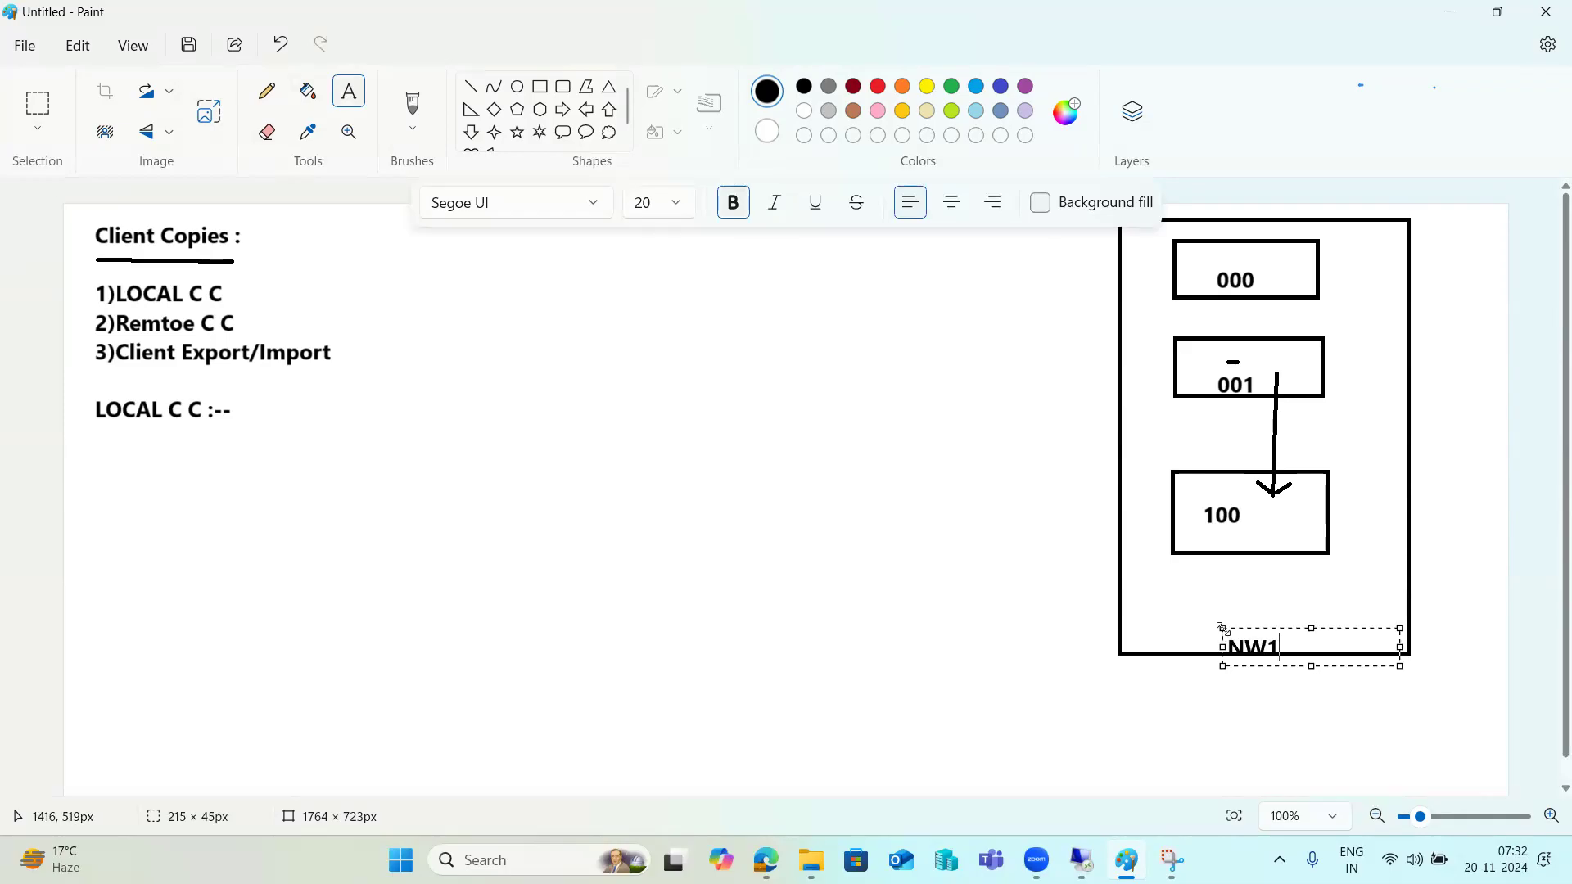
left_click(1462, 451)
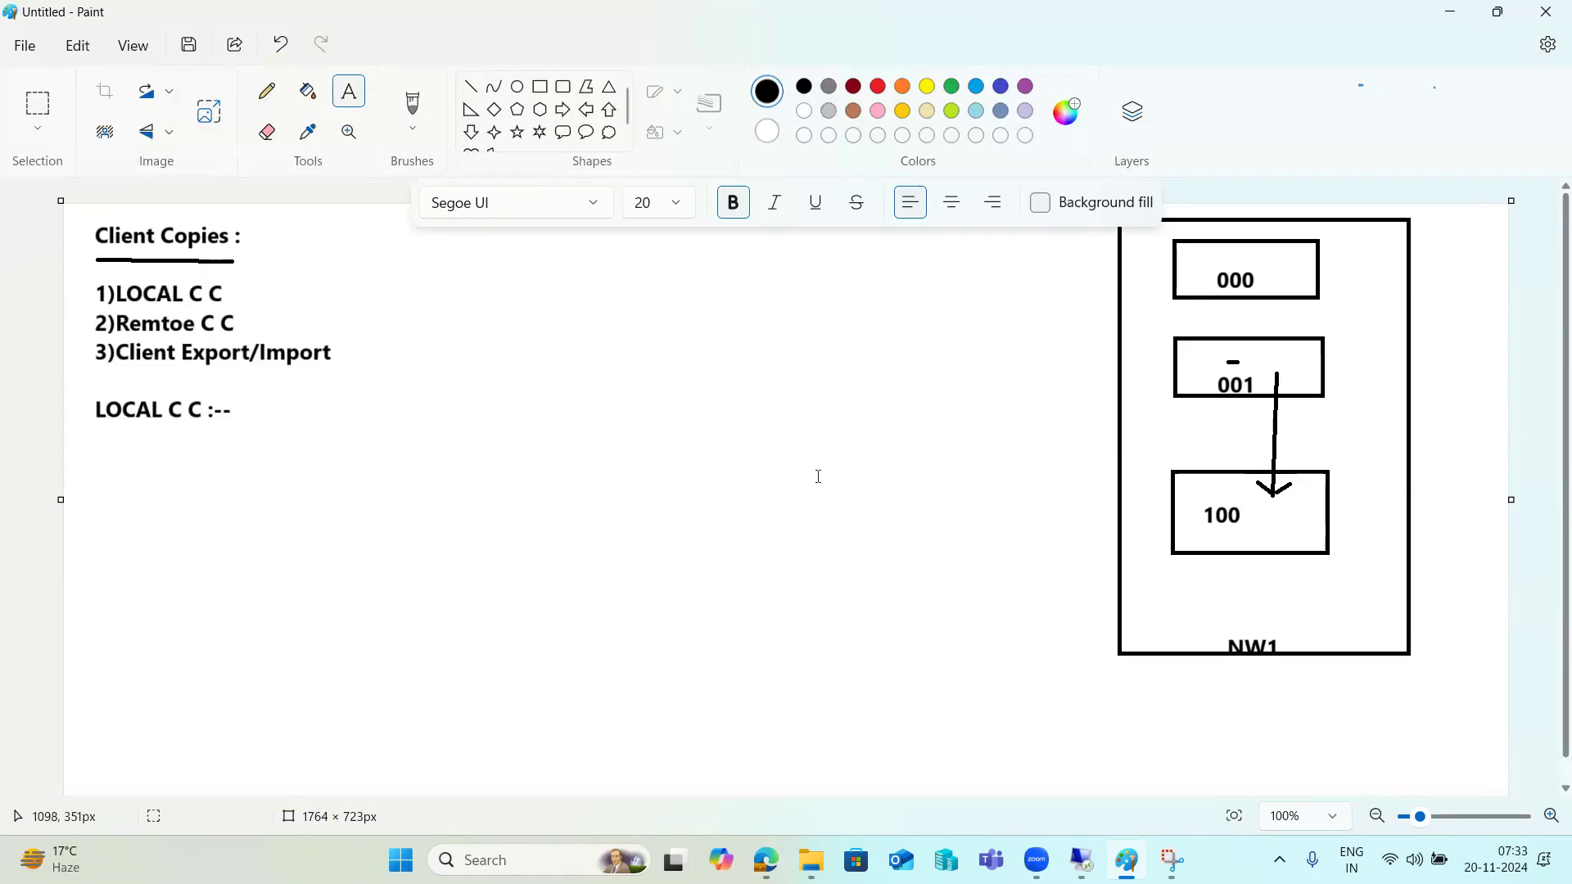
Start a 'Steps' list: 1)new client created with sap* login, 2)SCCL - LOCAL Client copy.
left_click_drag(360, 256, 1018, 717)
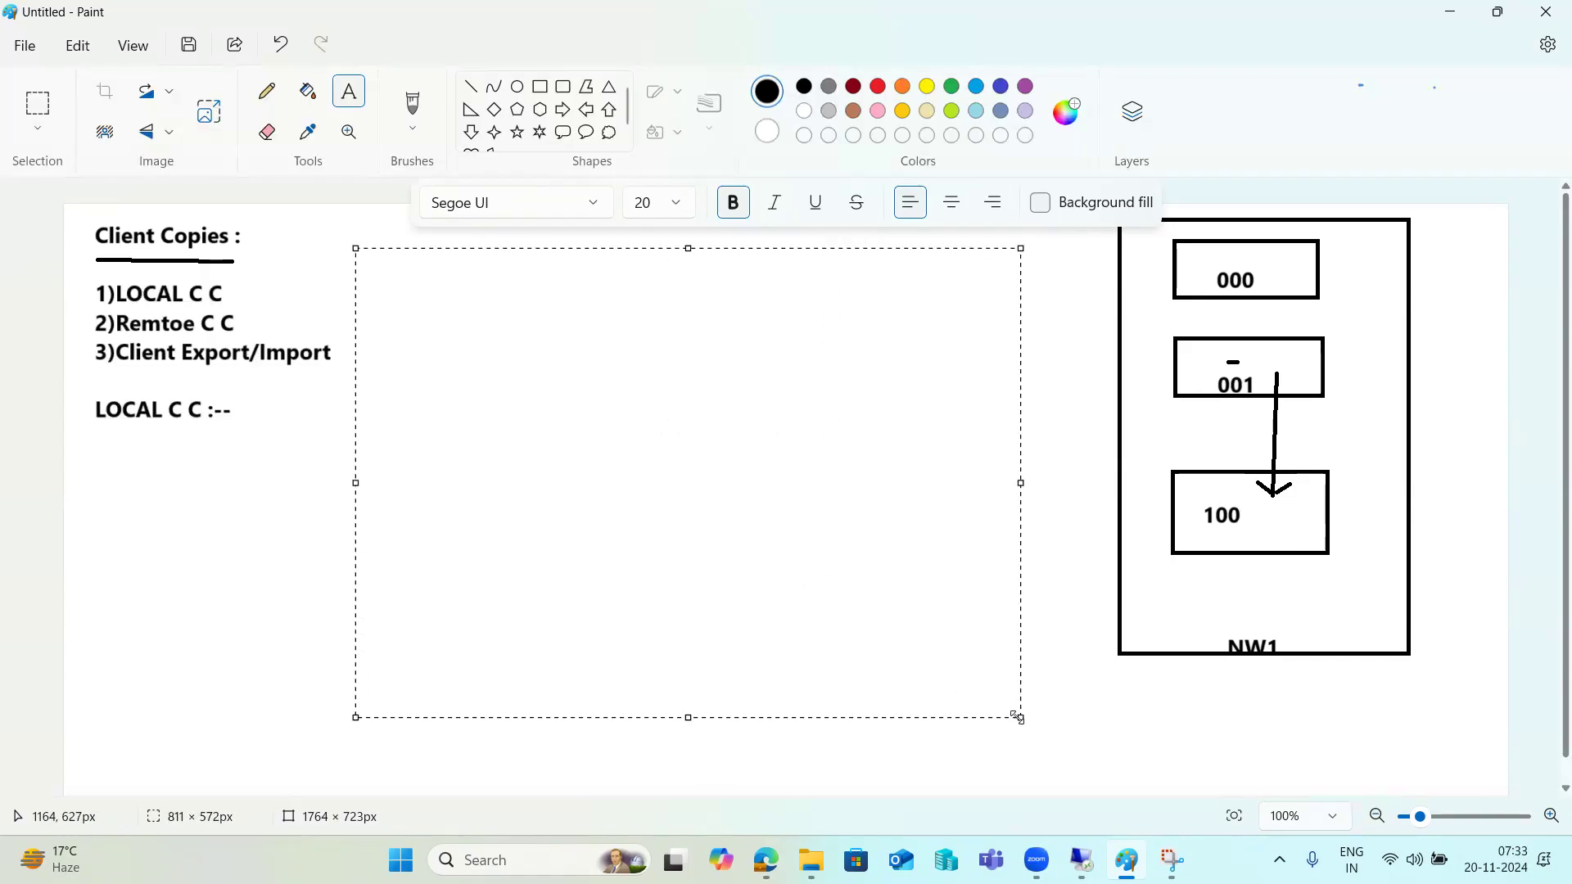
type("Steps ")
type("1")
type(")newly")
type("cr")
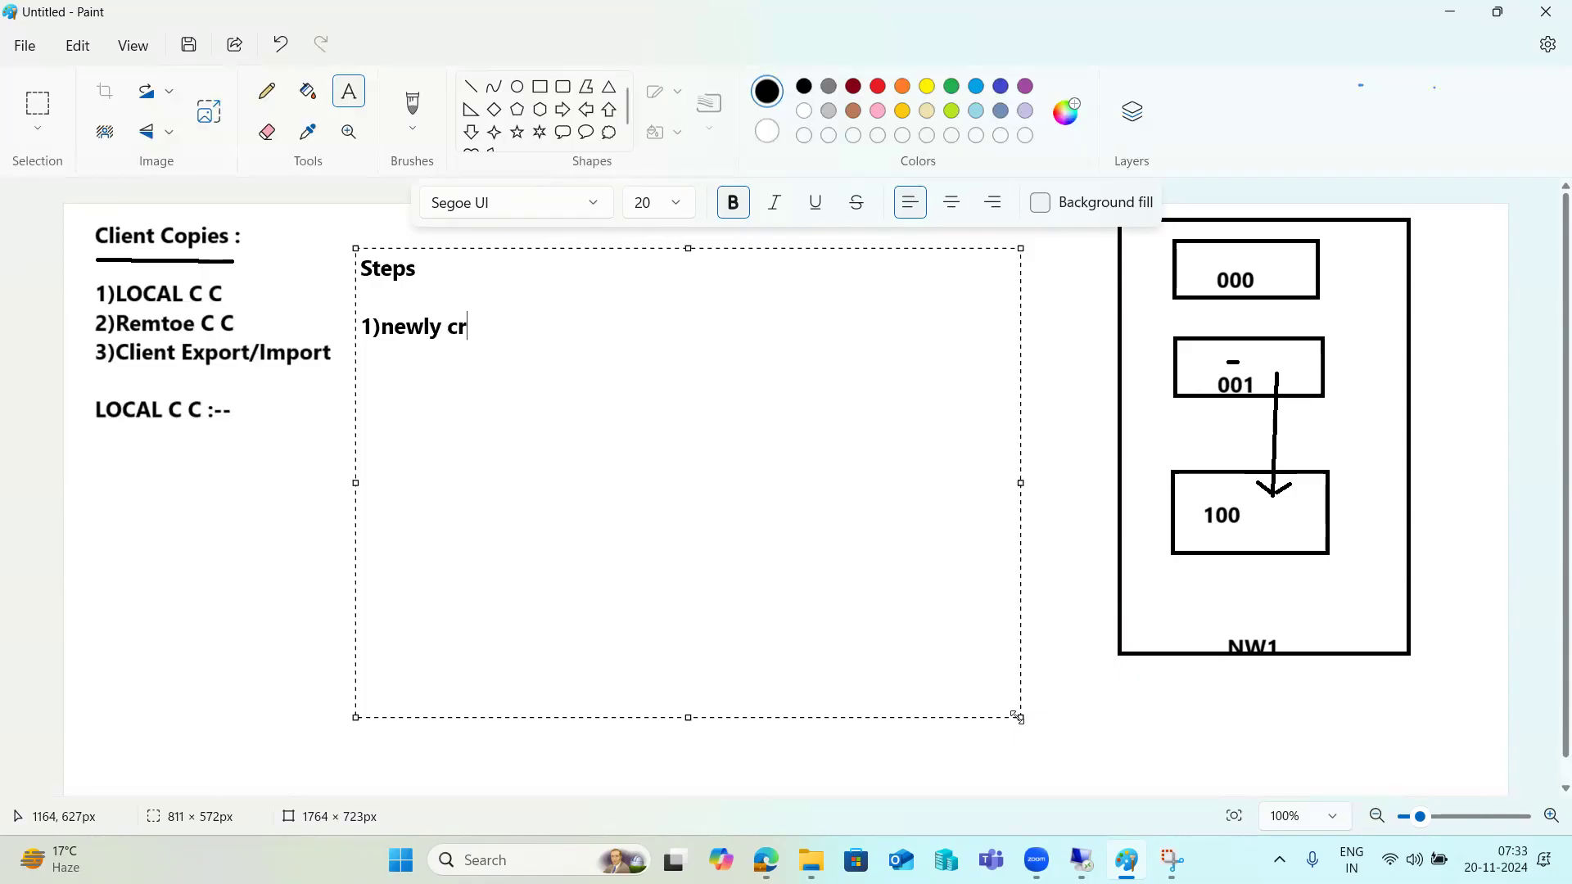
type("eated -login sap*")
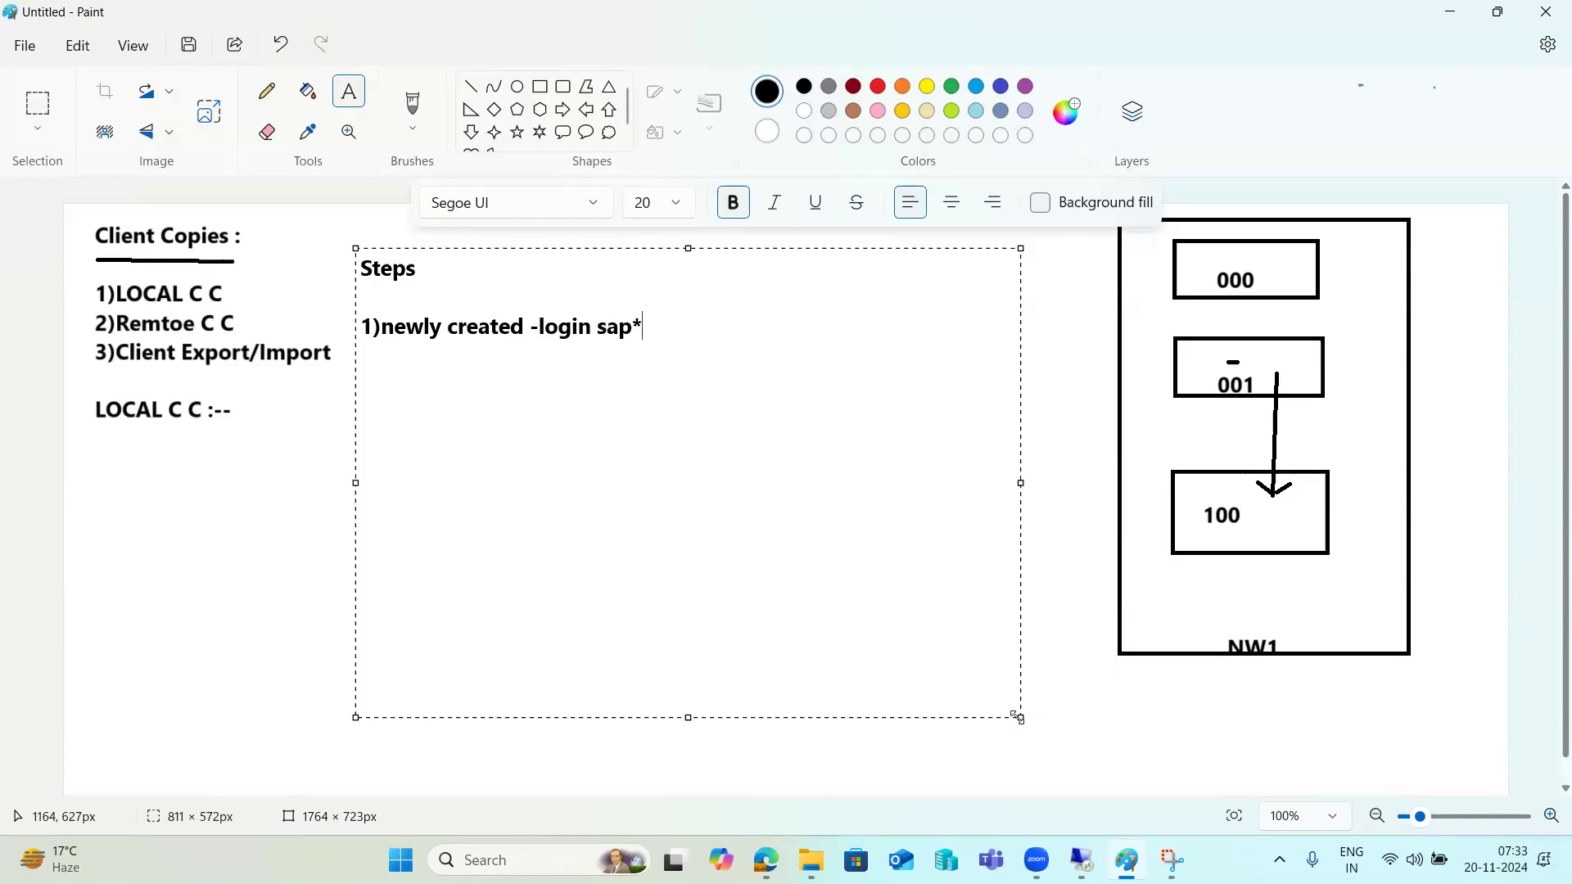
type("/pass")
key("Return")
type("2)SCCL -")
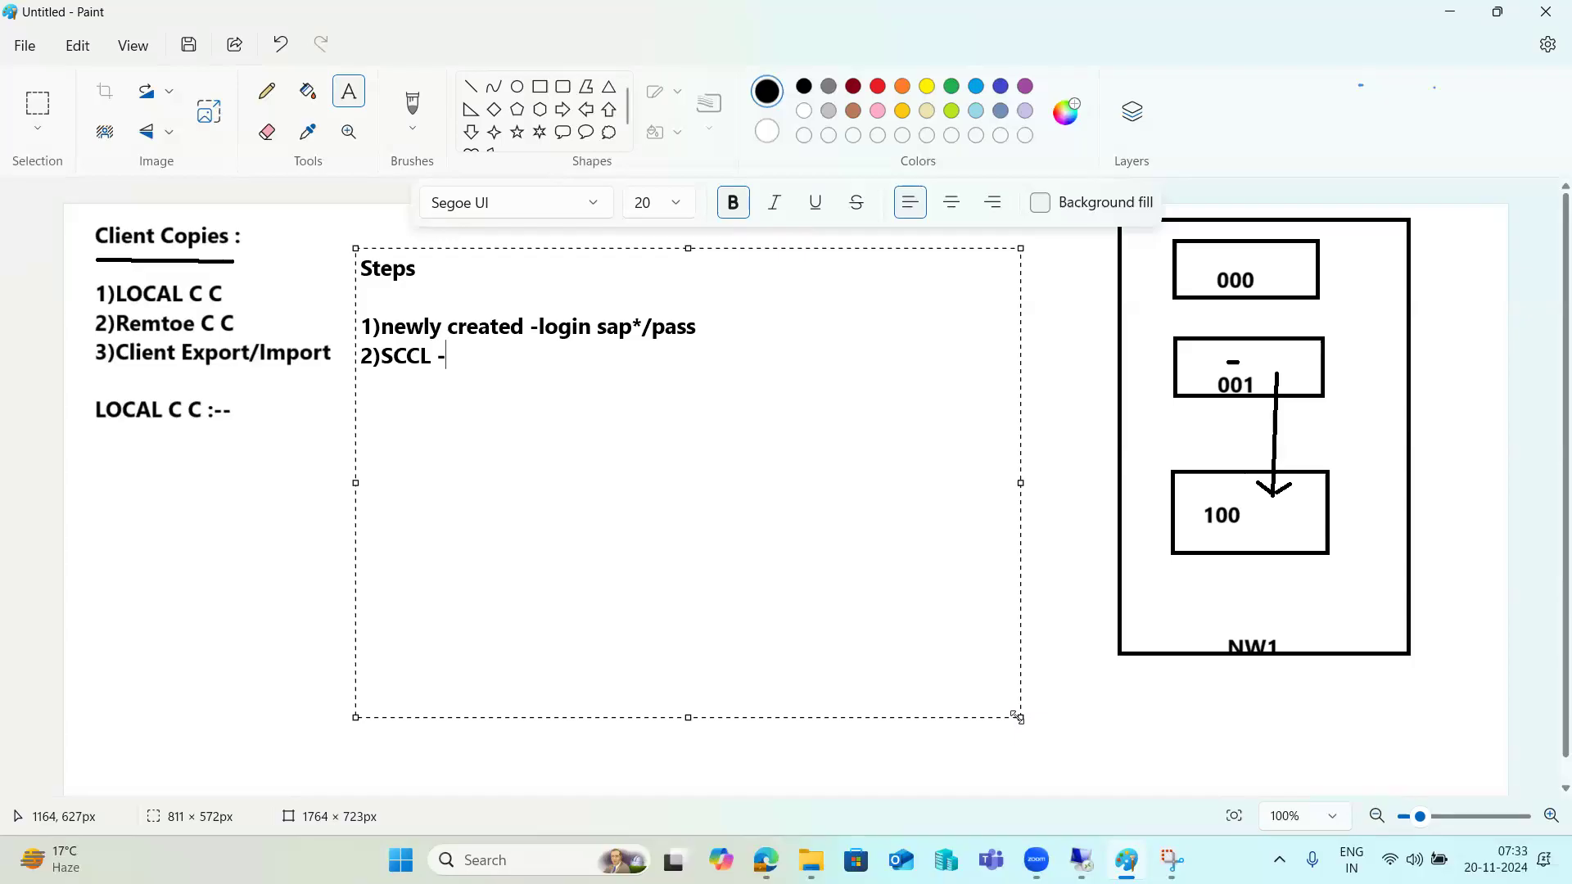
type("LOCAL Client copy")
Add steps 3)Select profile, 4)Execute in background mode, 5)monitor the SM37, 6)check logs in SCC3.
key("Return")
type("3)")
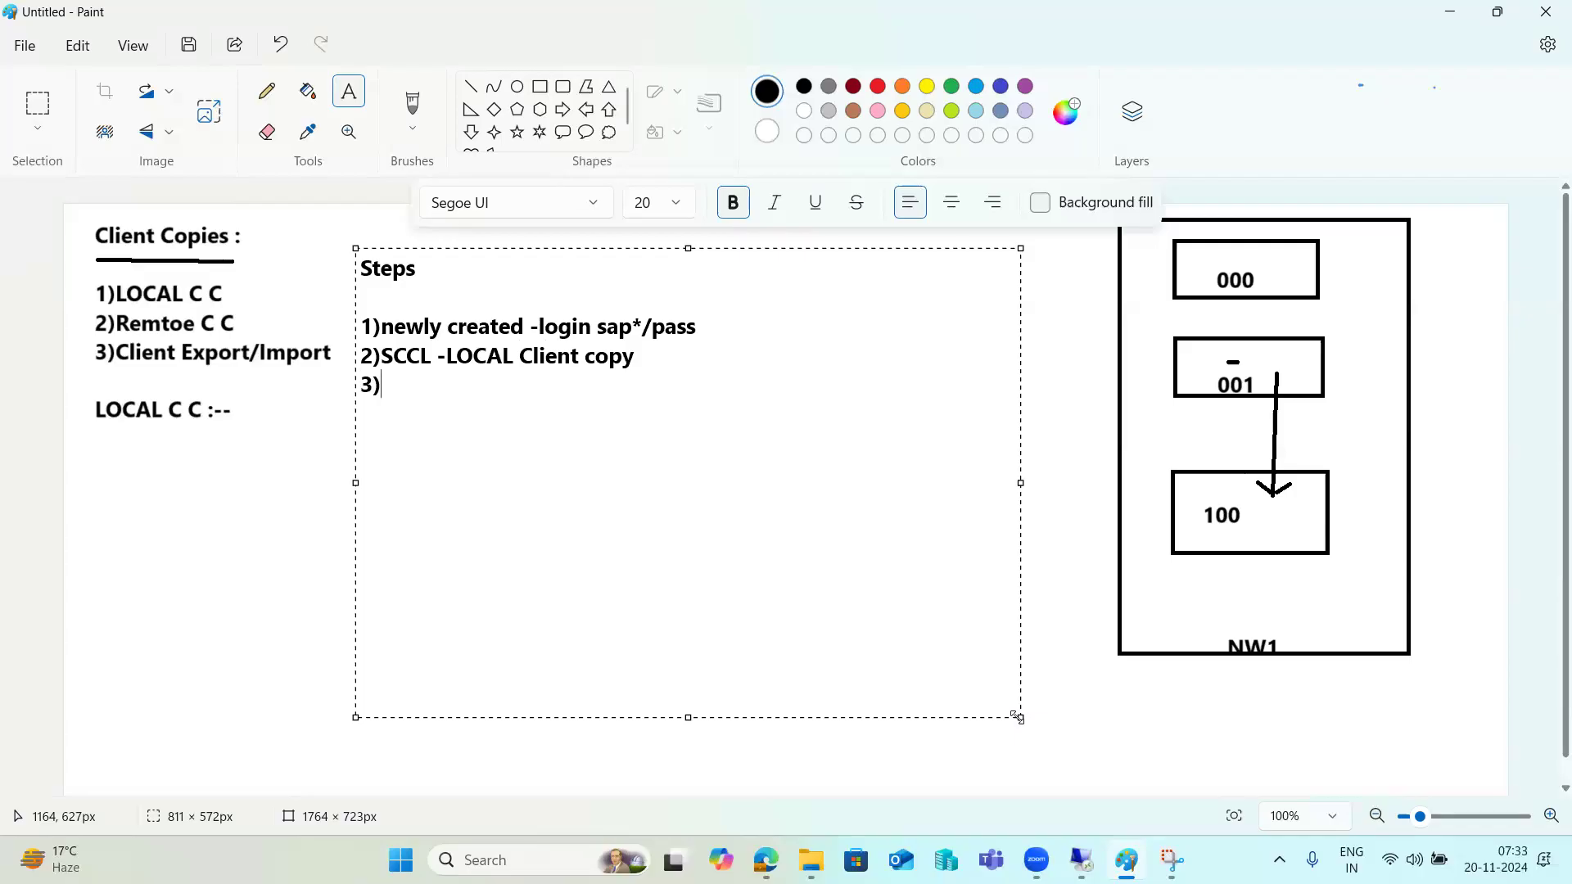
type("Select profile ")
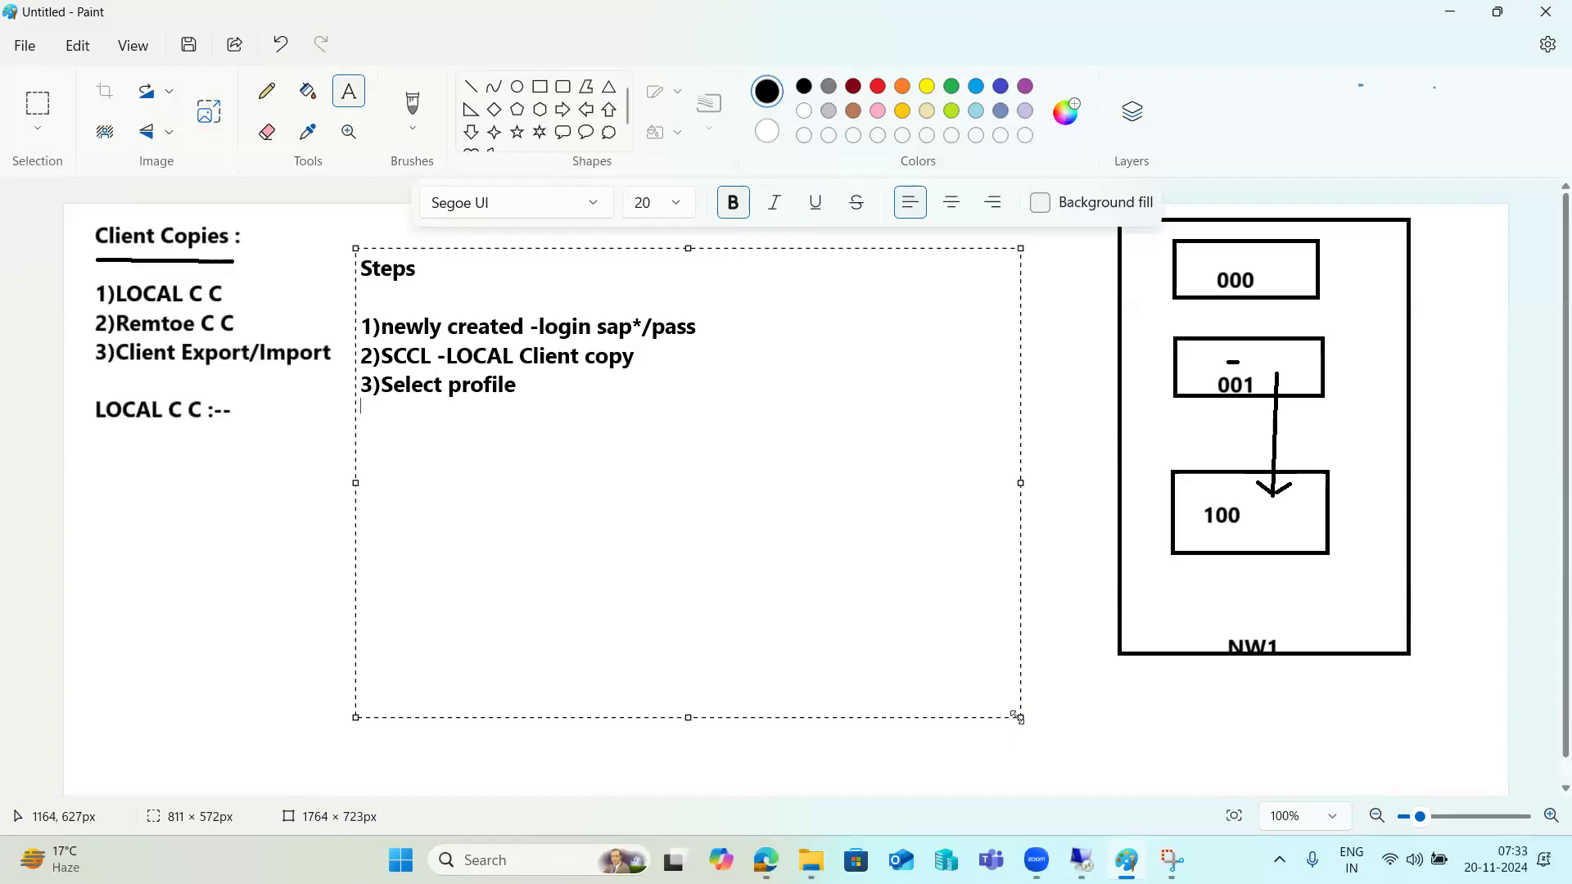
type("4)Exeute in")
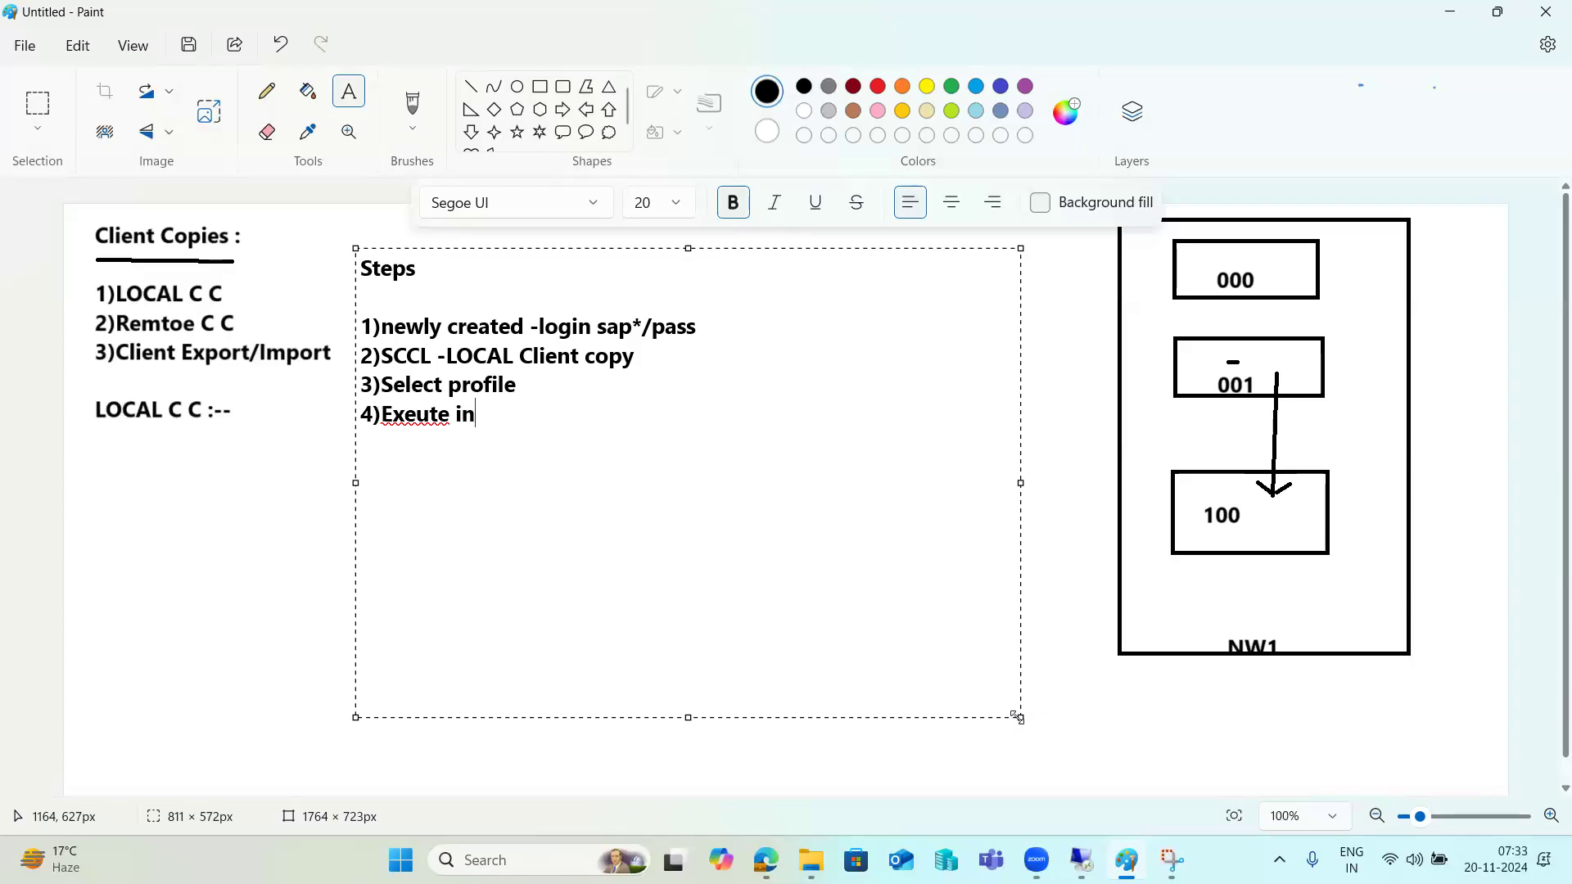
key("BackSpace")
key("BackSpace")
key("BackSpace")
key("BackSpace")
key("BackSpace")
key("BackSpace")
key("BackSpace")
key("BackSpace")
type("ecute")
key("BackSpace")
key("BackSpace")
key("BackSpace")
key("BackSpace")
key("BackSpace")
key("BackSpace")
key("BackSpace")
type("xecute in backg")
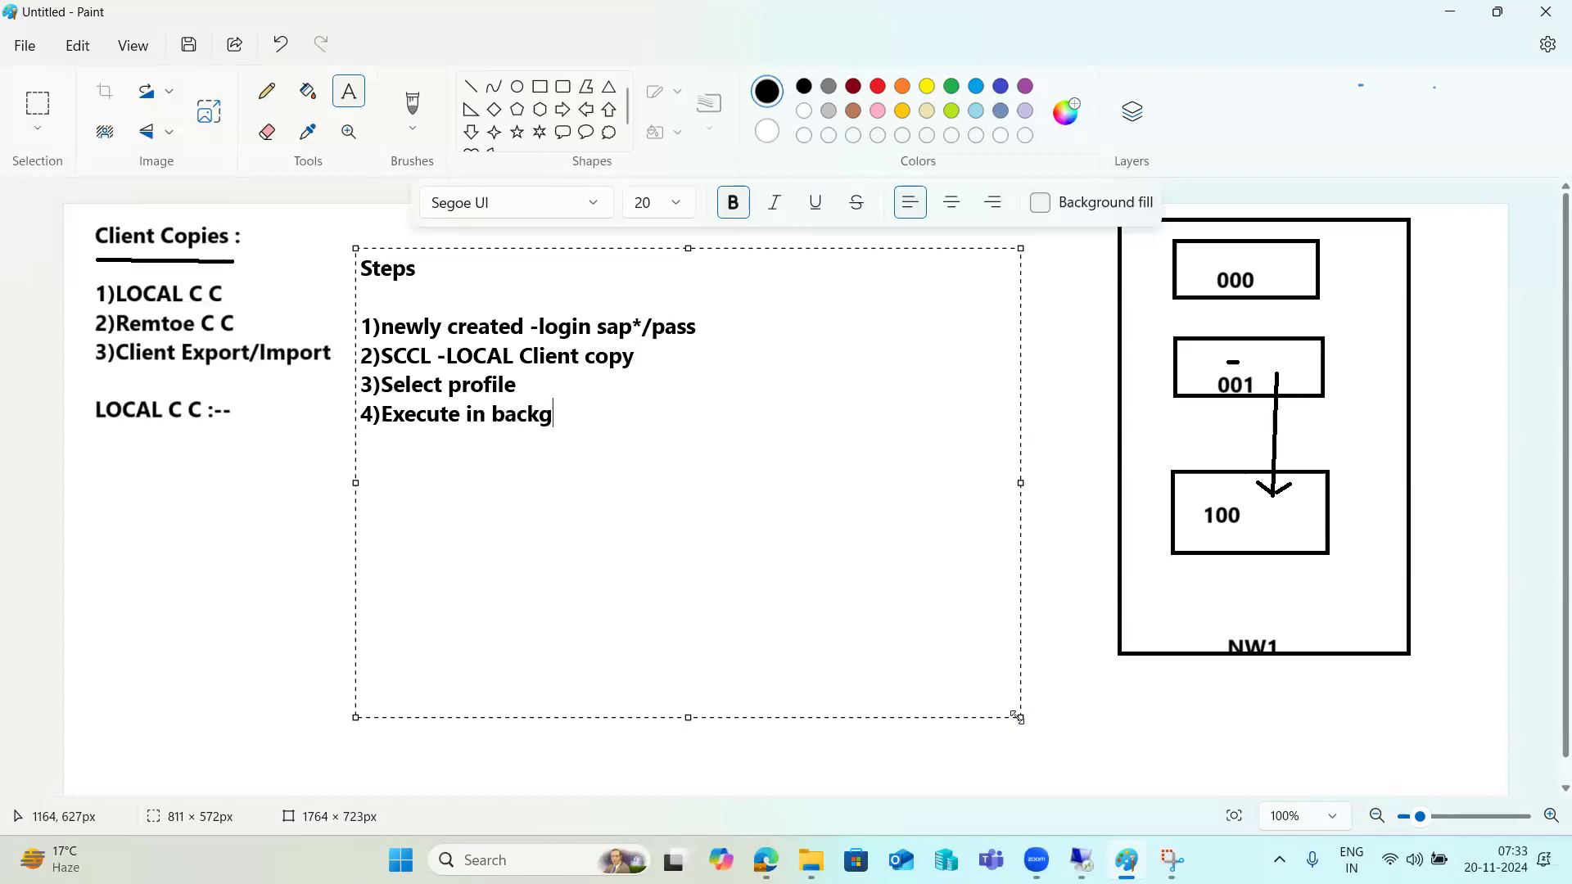
type("round mode ")
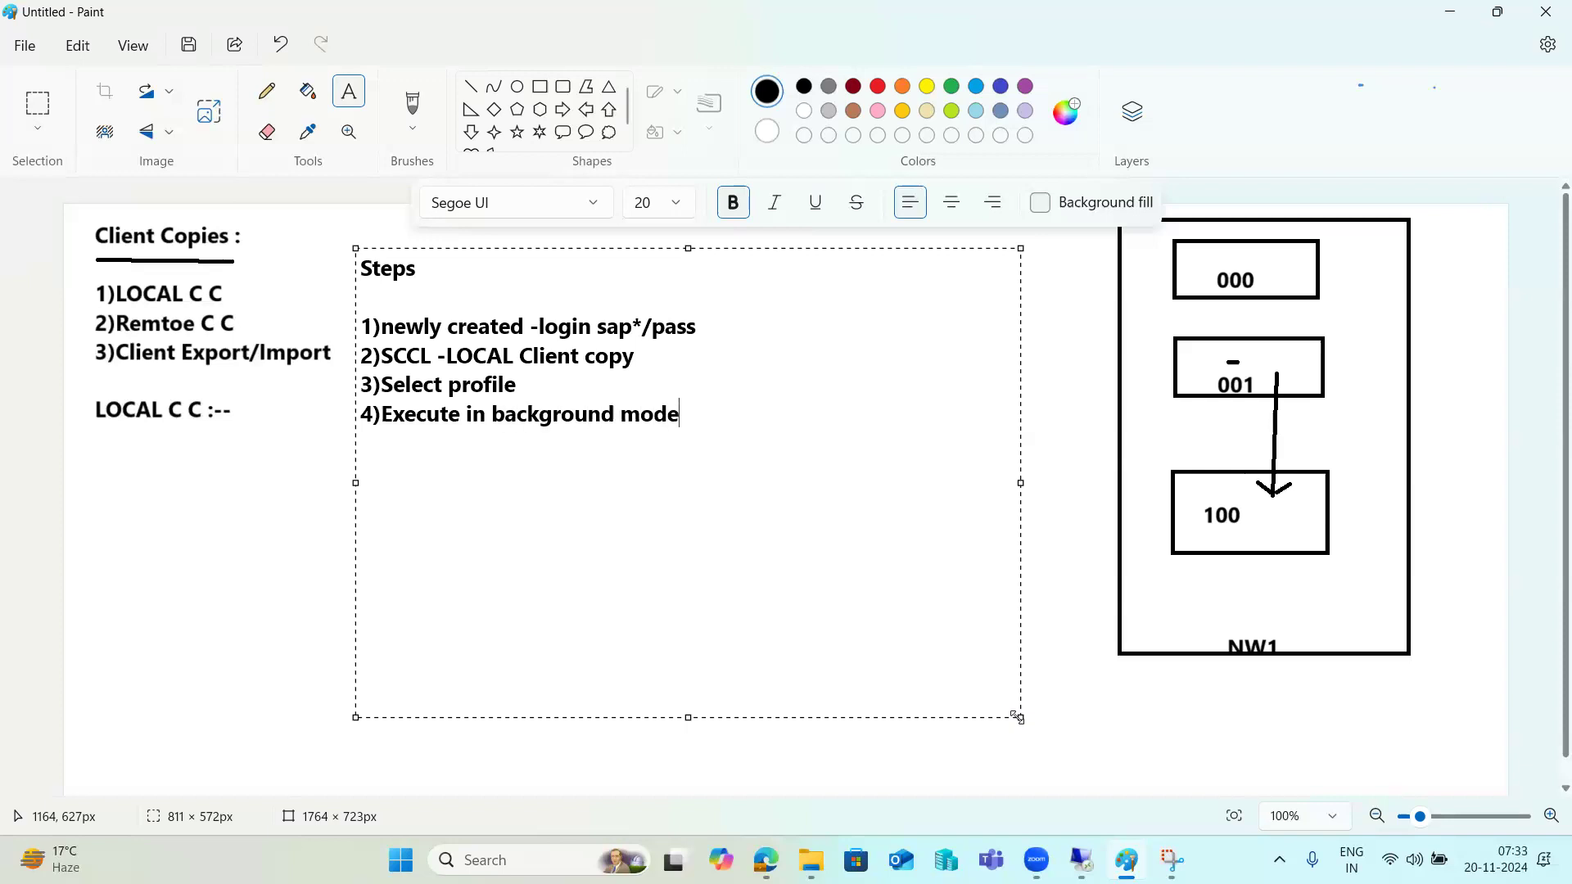
type("5)monitor the ")
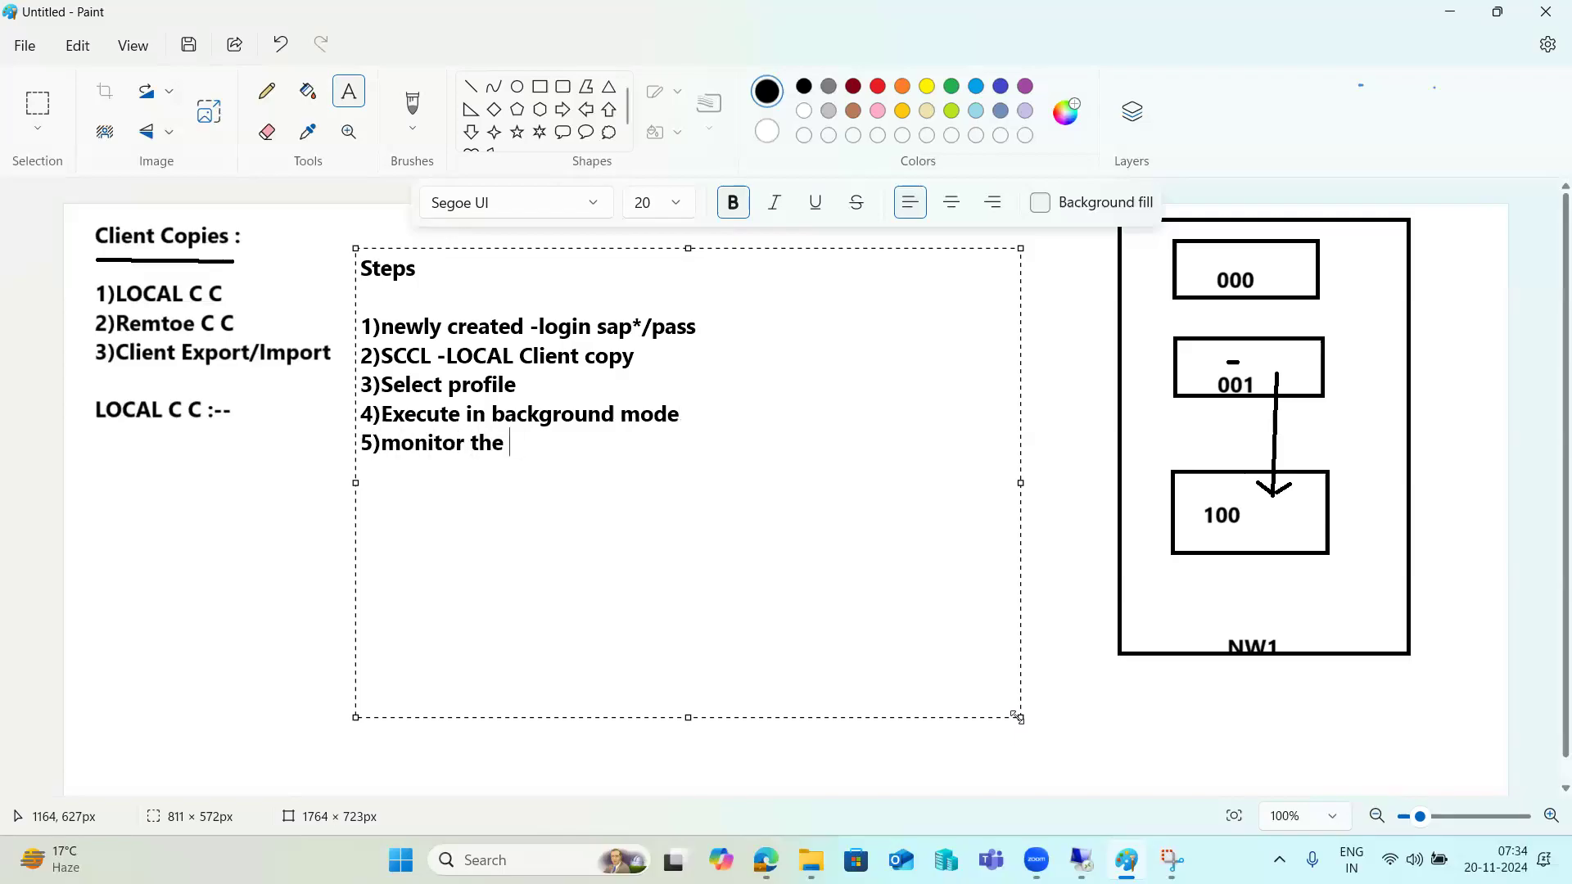
type("SM37")
key("Return")
type("6)check l")
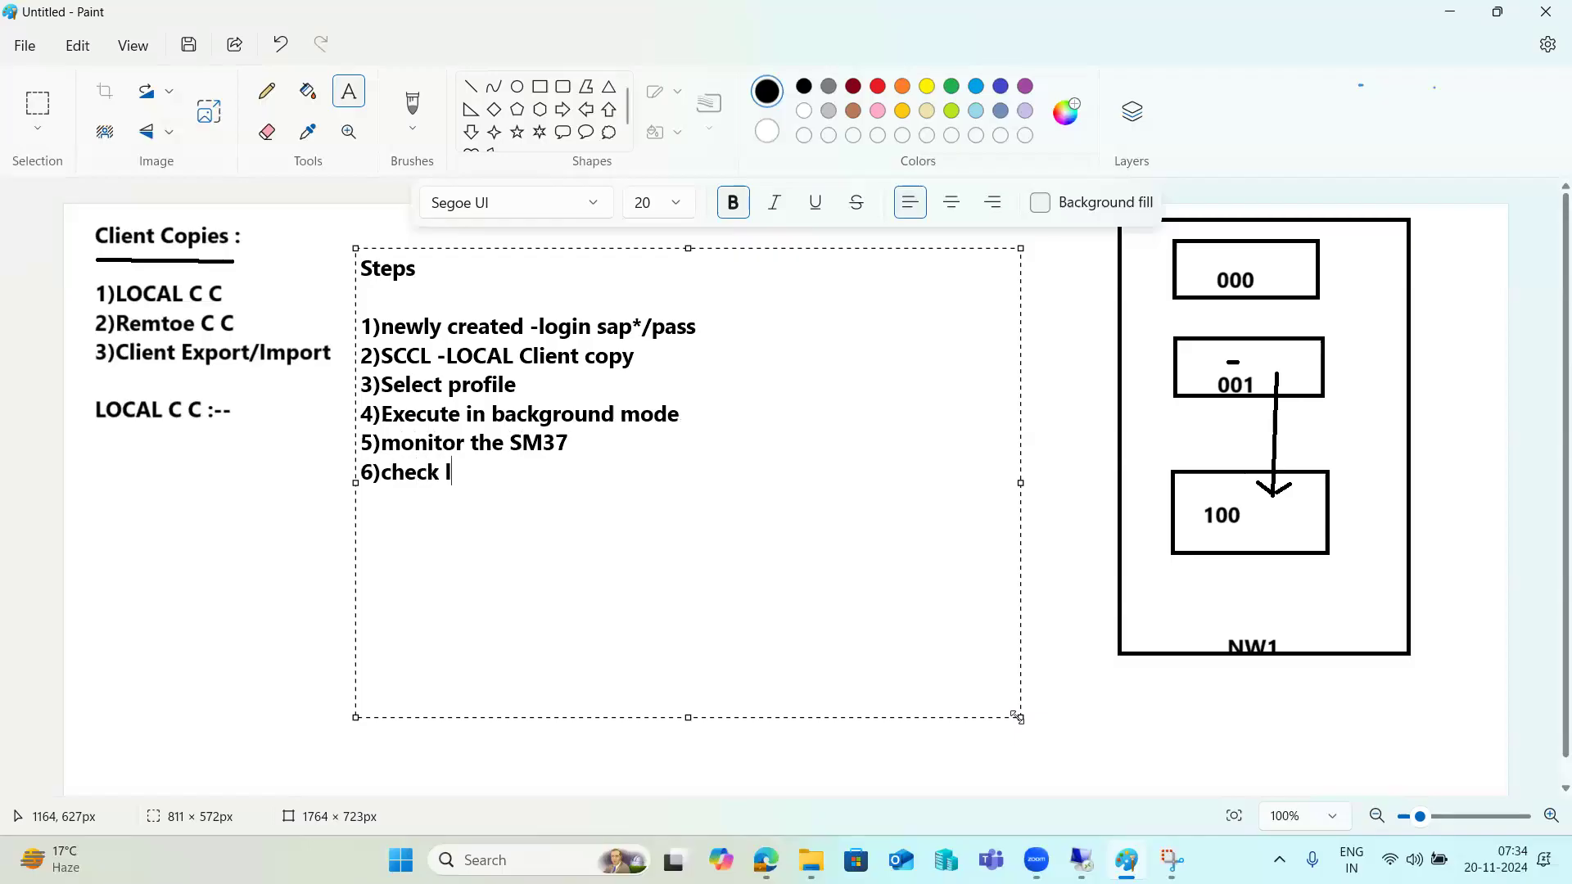
type("ogs in SCC3")
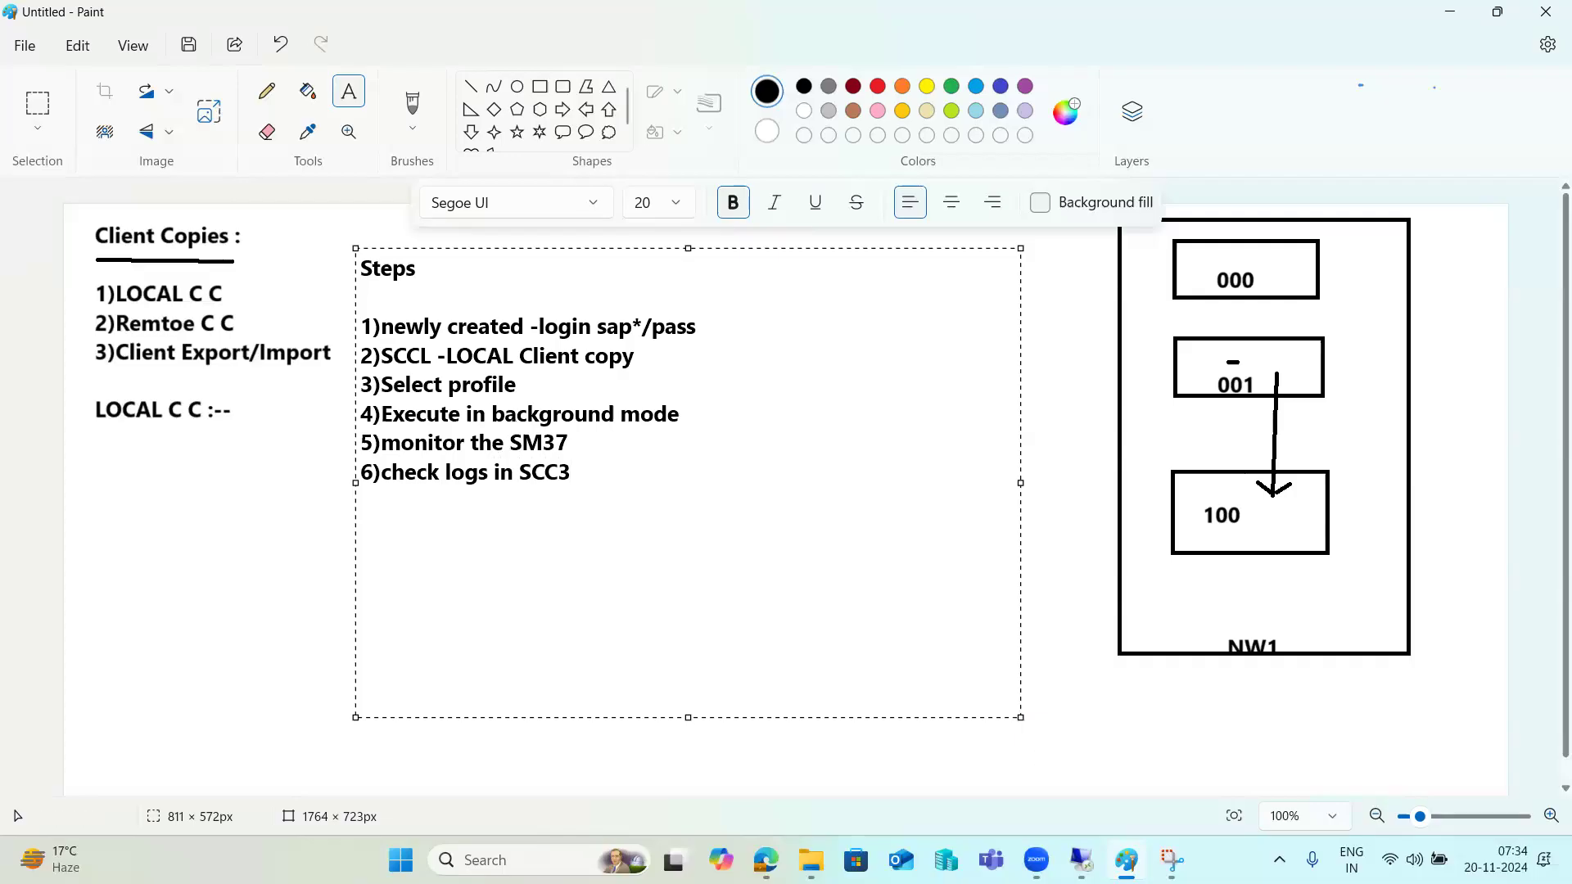
Run SCCL in the SAP session, dismiss the production-client protection error, then open SCC4.
mouse_move(1081, 859)
left_click(1154, 770)
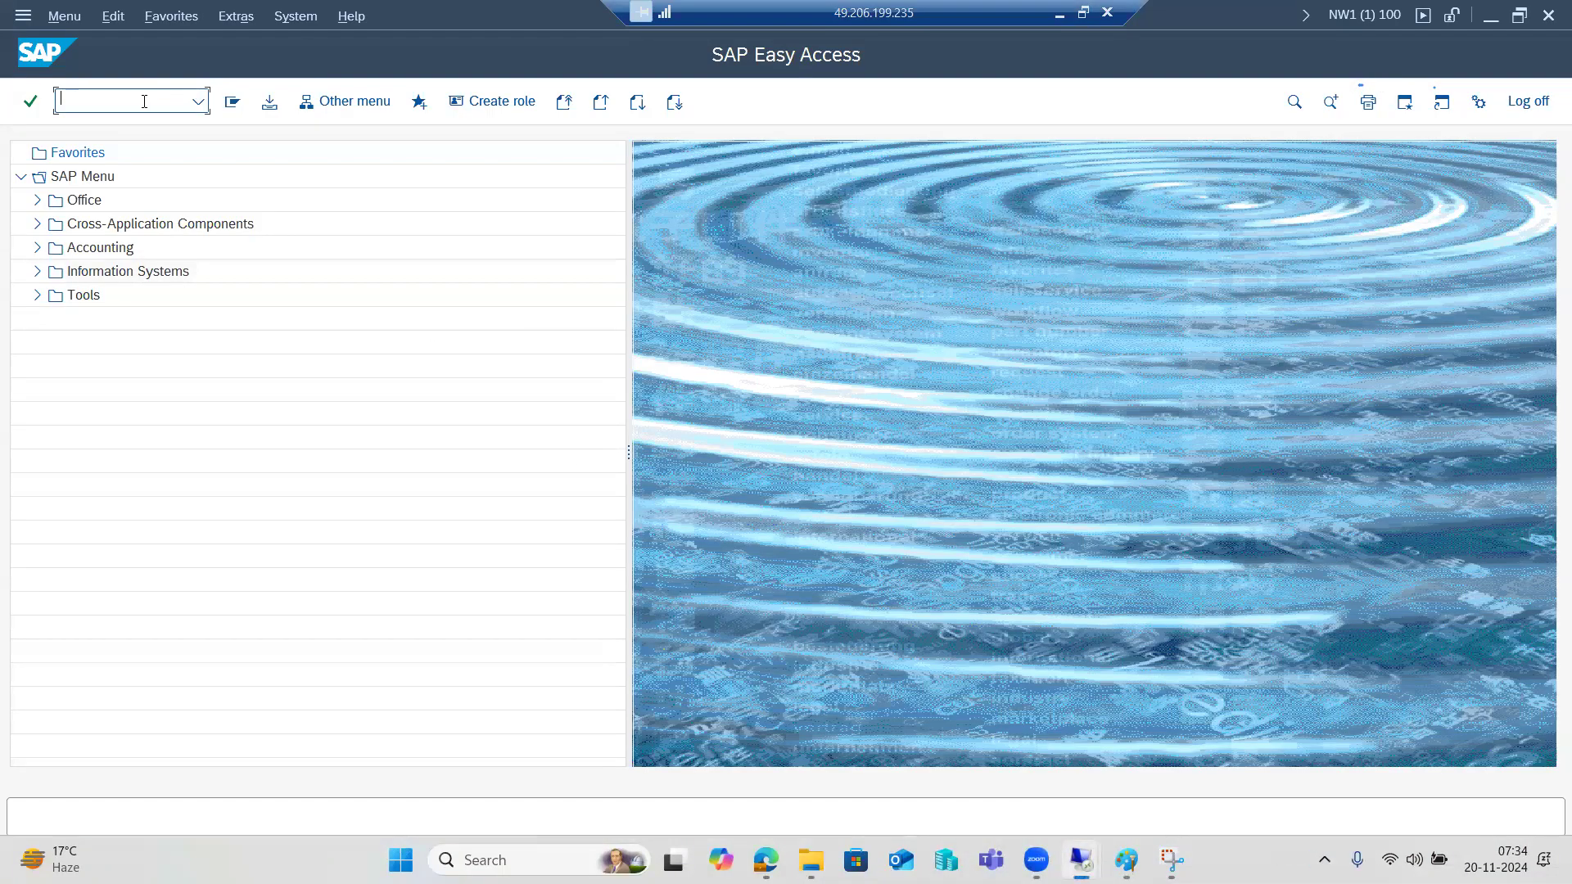
type("sccl")
key("Return")
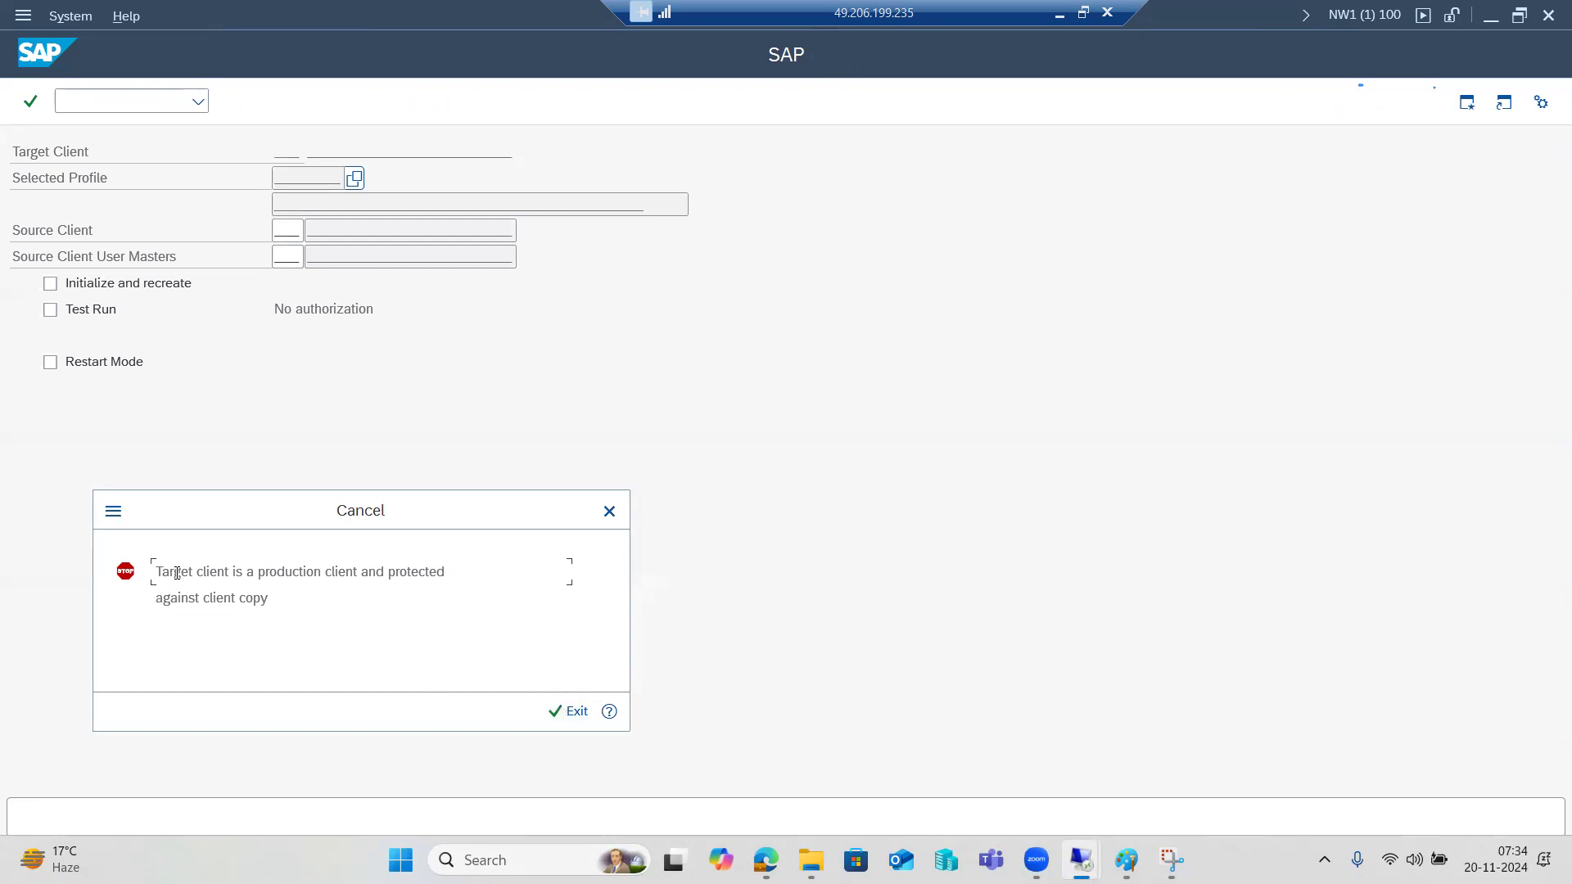
left_click_drag(177, 573, 447, 571)
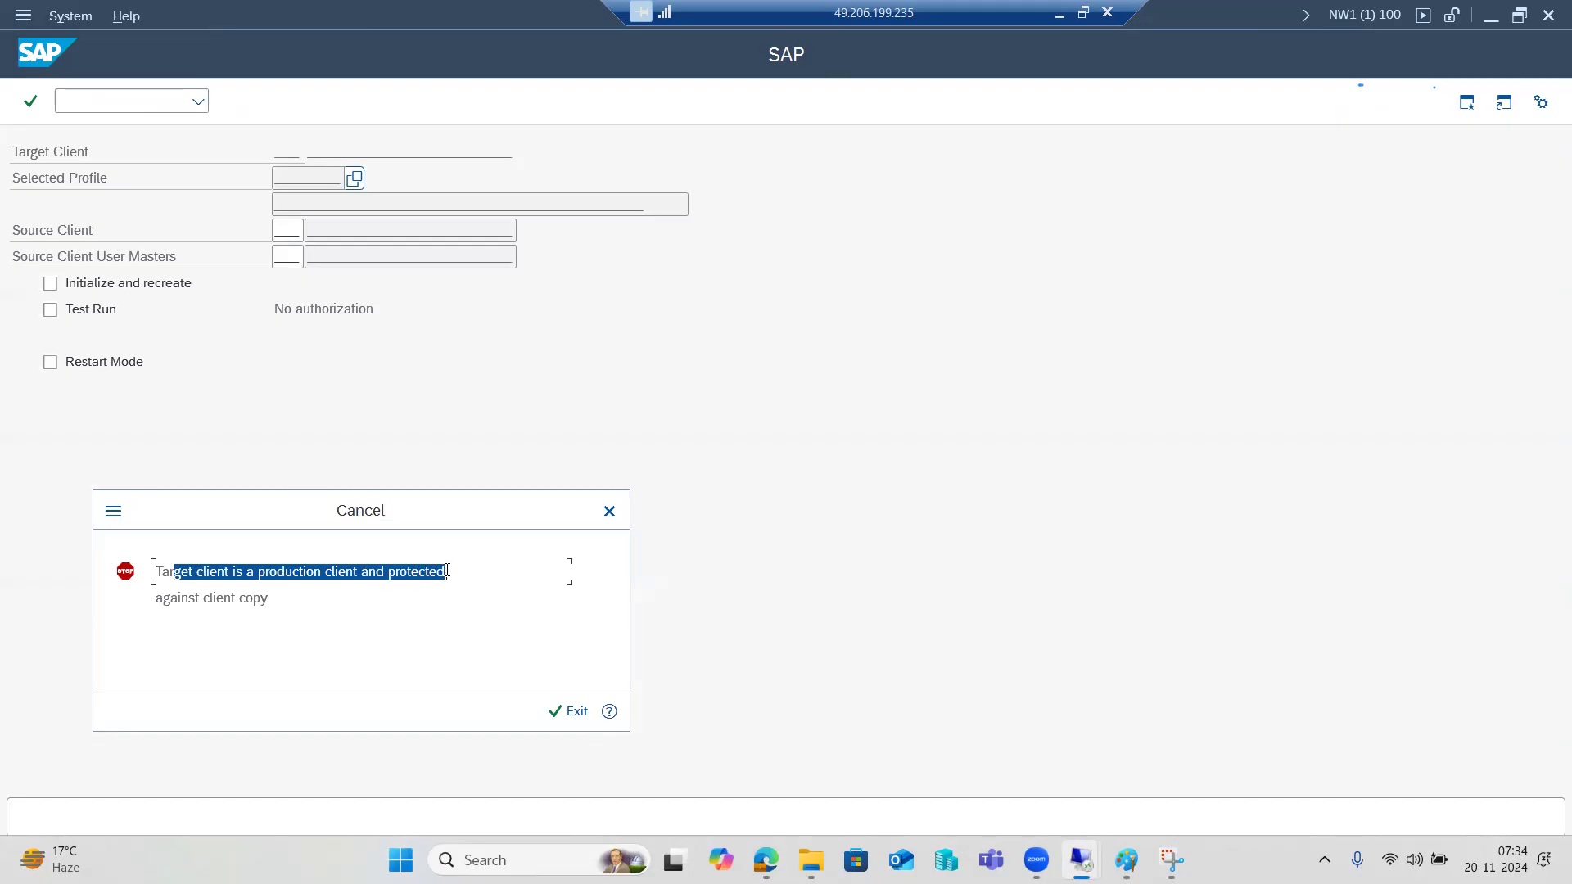
left_click(571, 709)
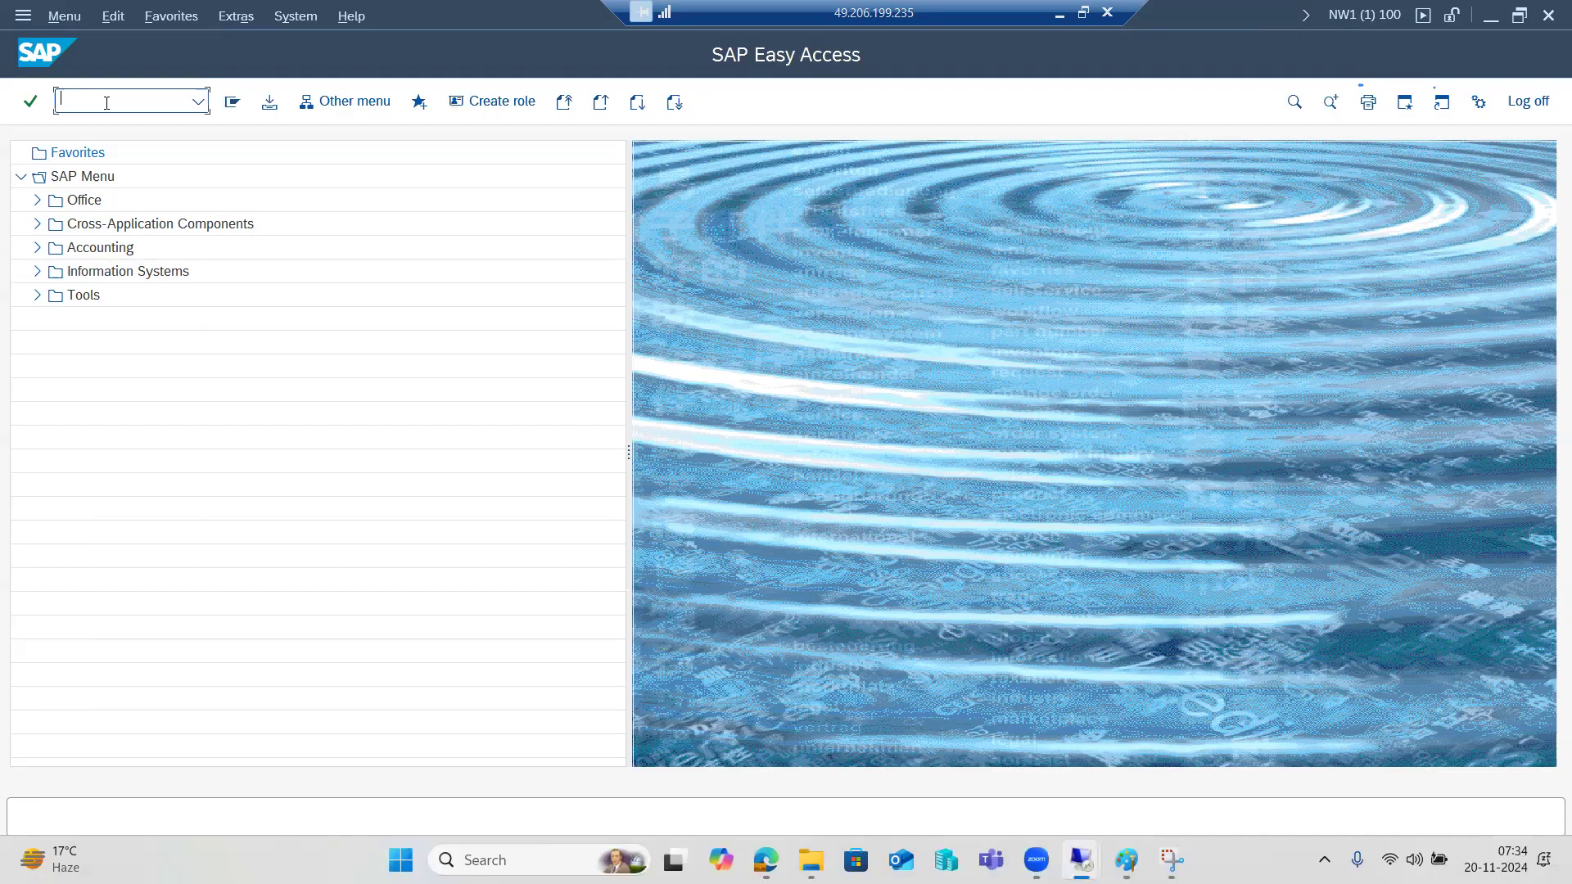
type("scc4")
key("Return")
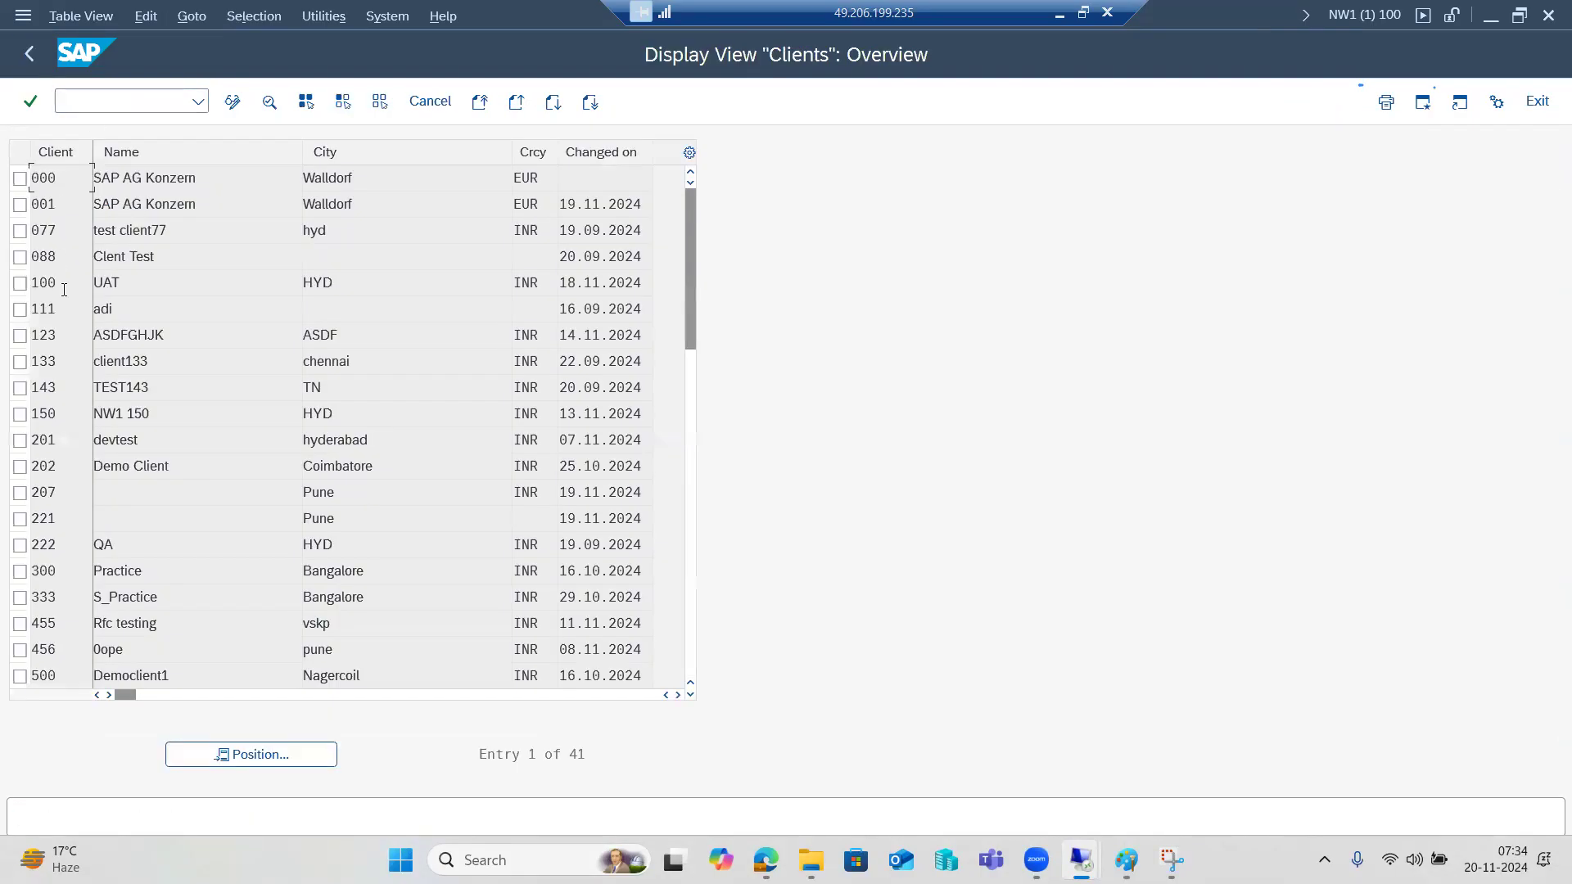
double_click(63, 288)
left_click(233, 100)
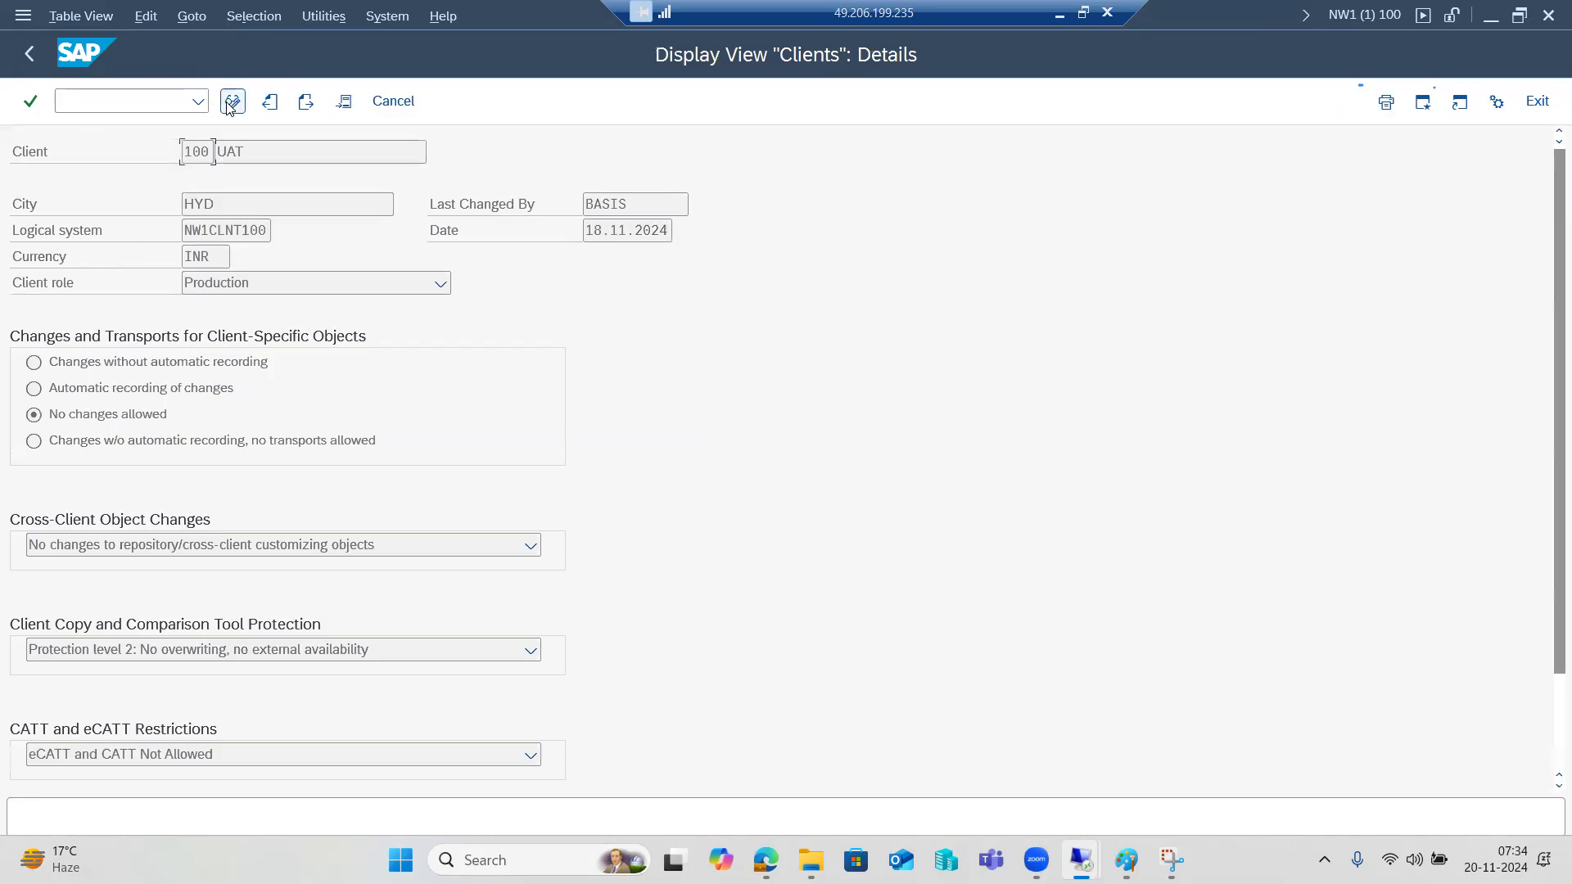
left_click(578, 686)
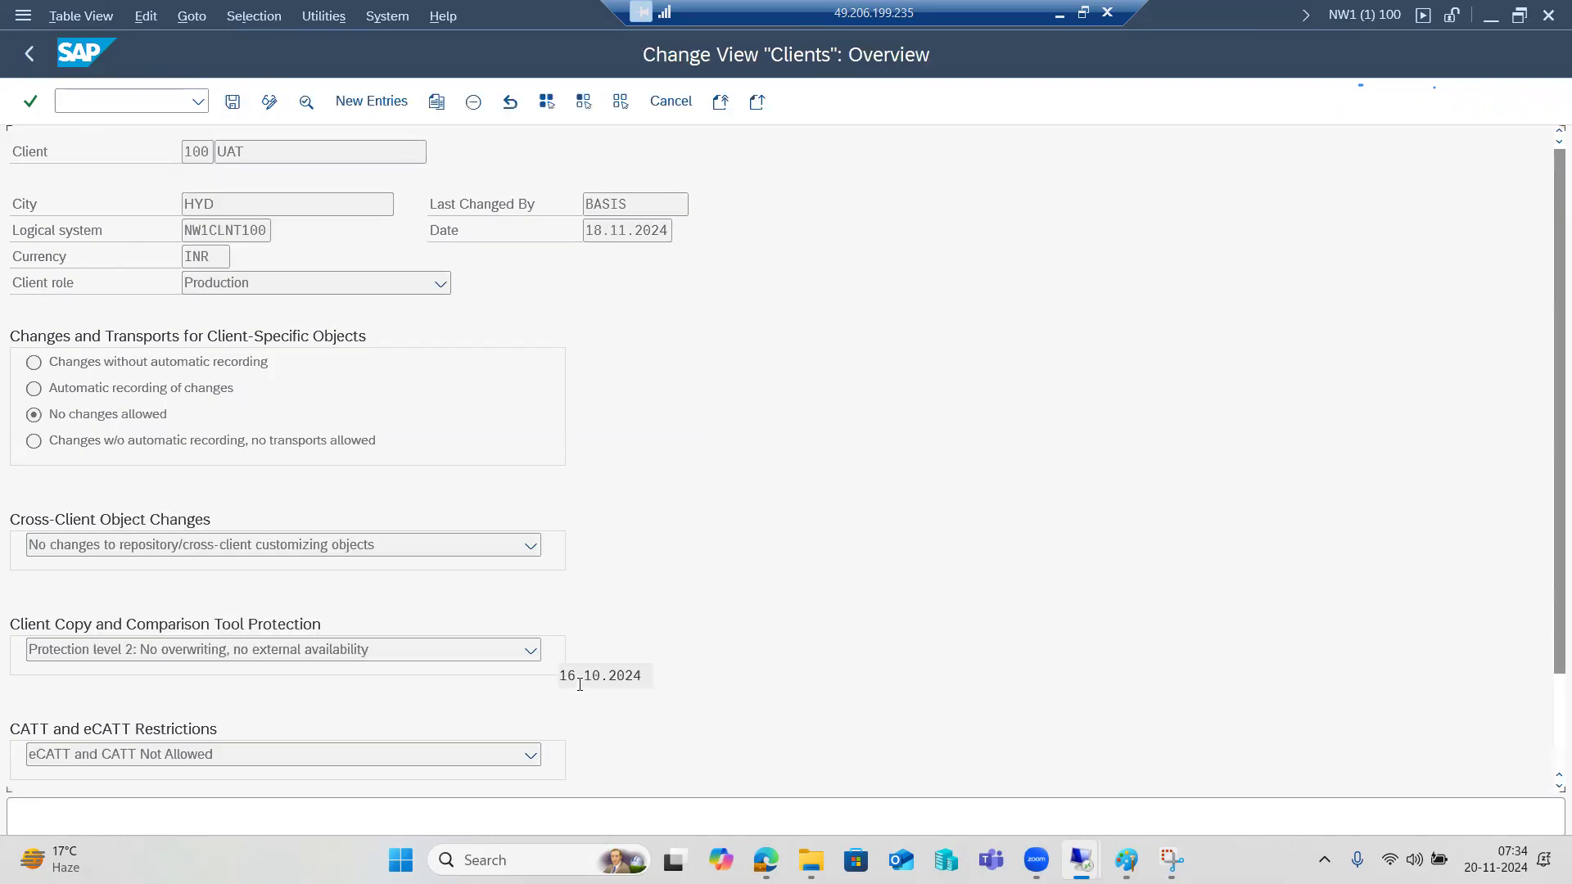
double_click(70, 287)
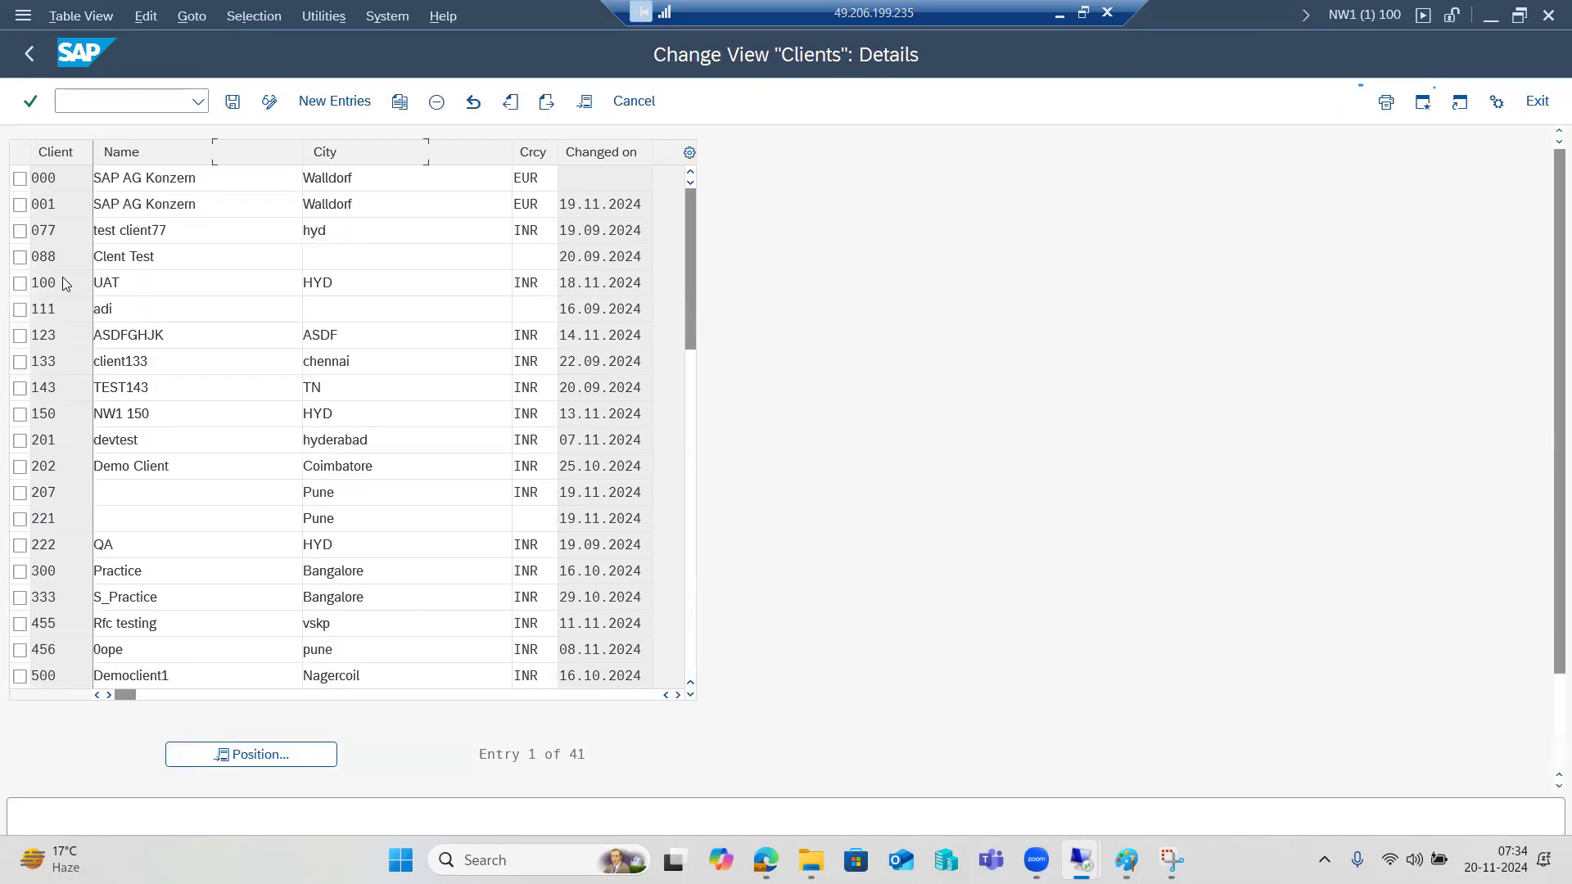
left_click(58, 394)
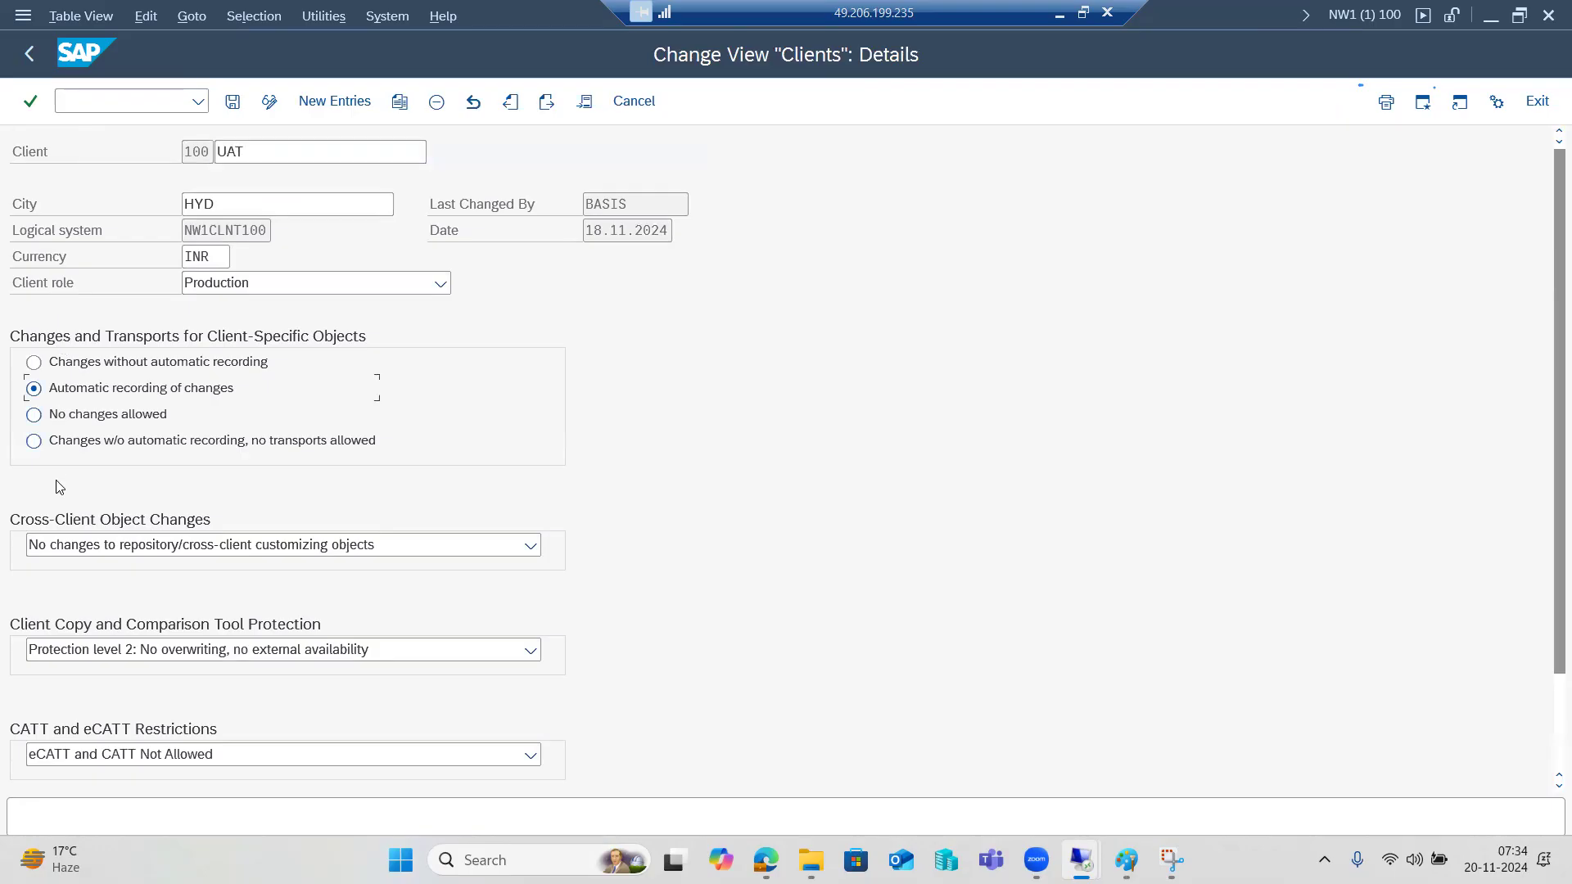
left_click(78, 551)
left_click(79, 585)
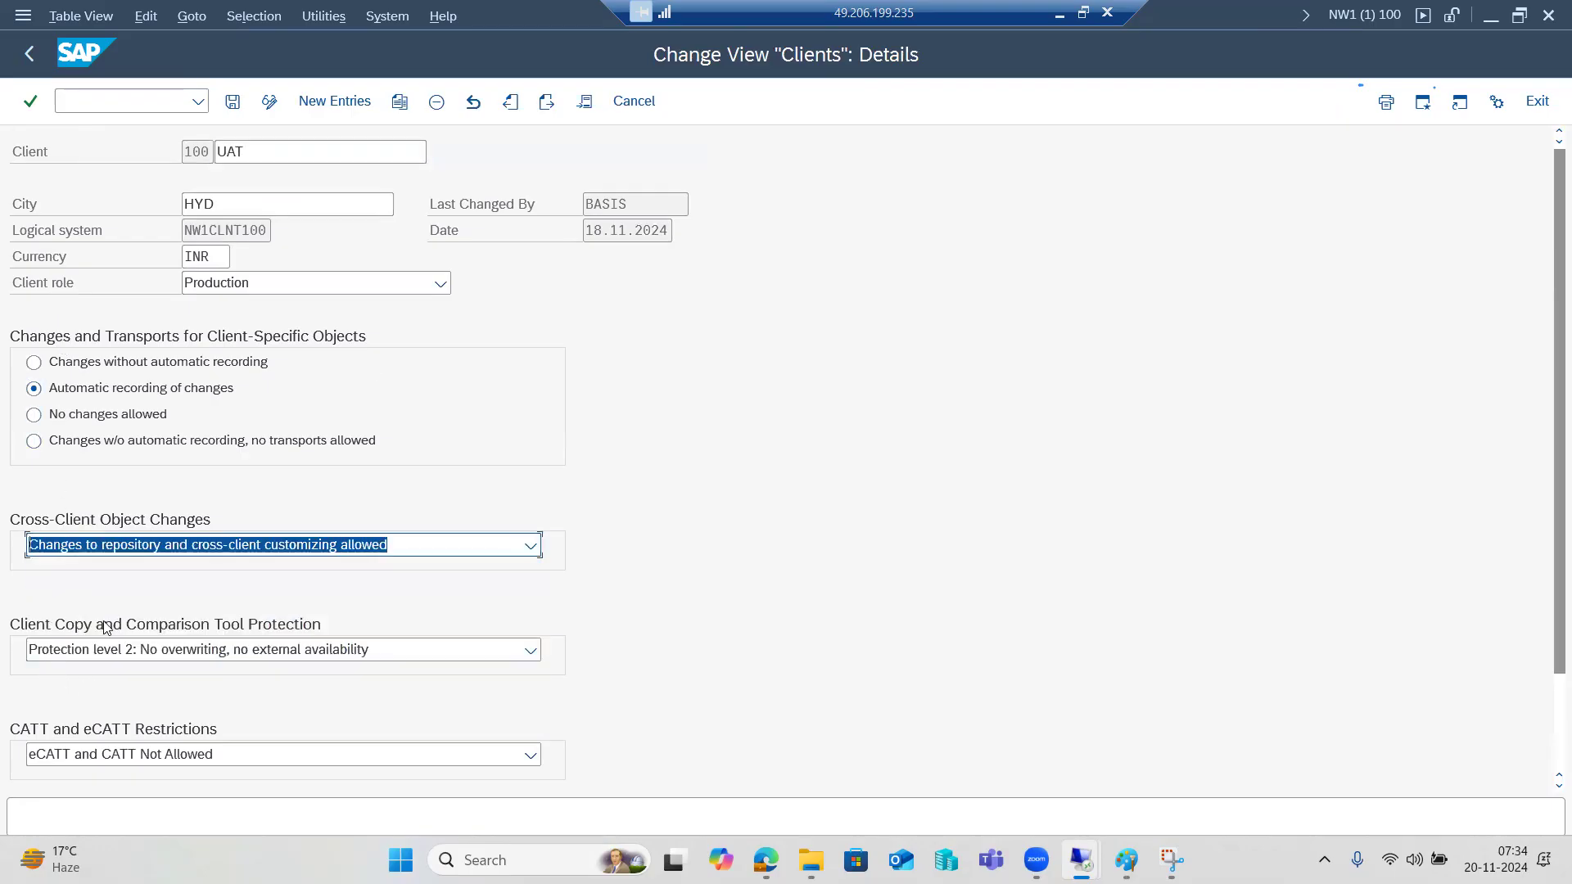
left_click(131, 655)
left_click(131, 686)
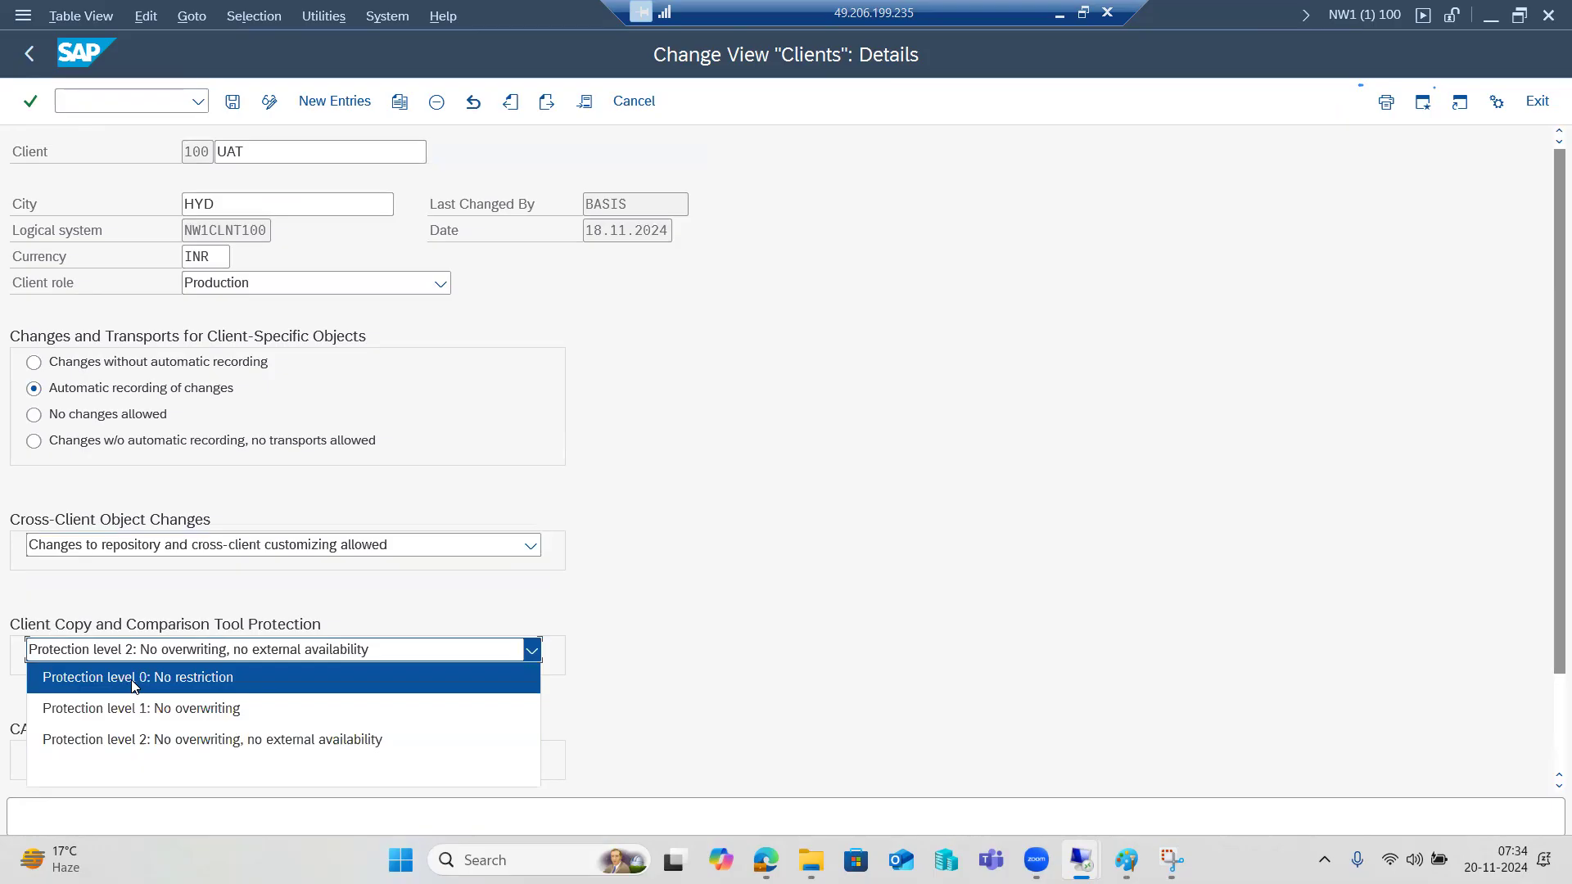
left_click(164, 688)
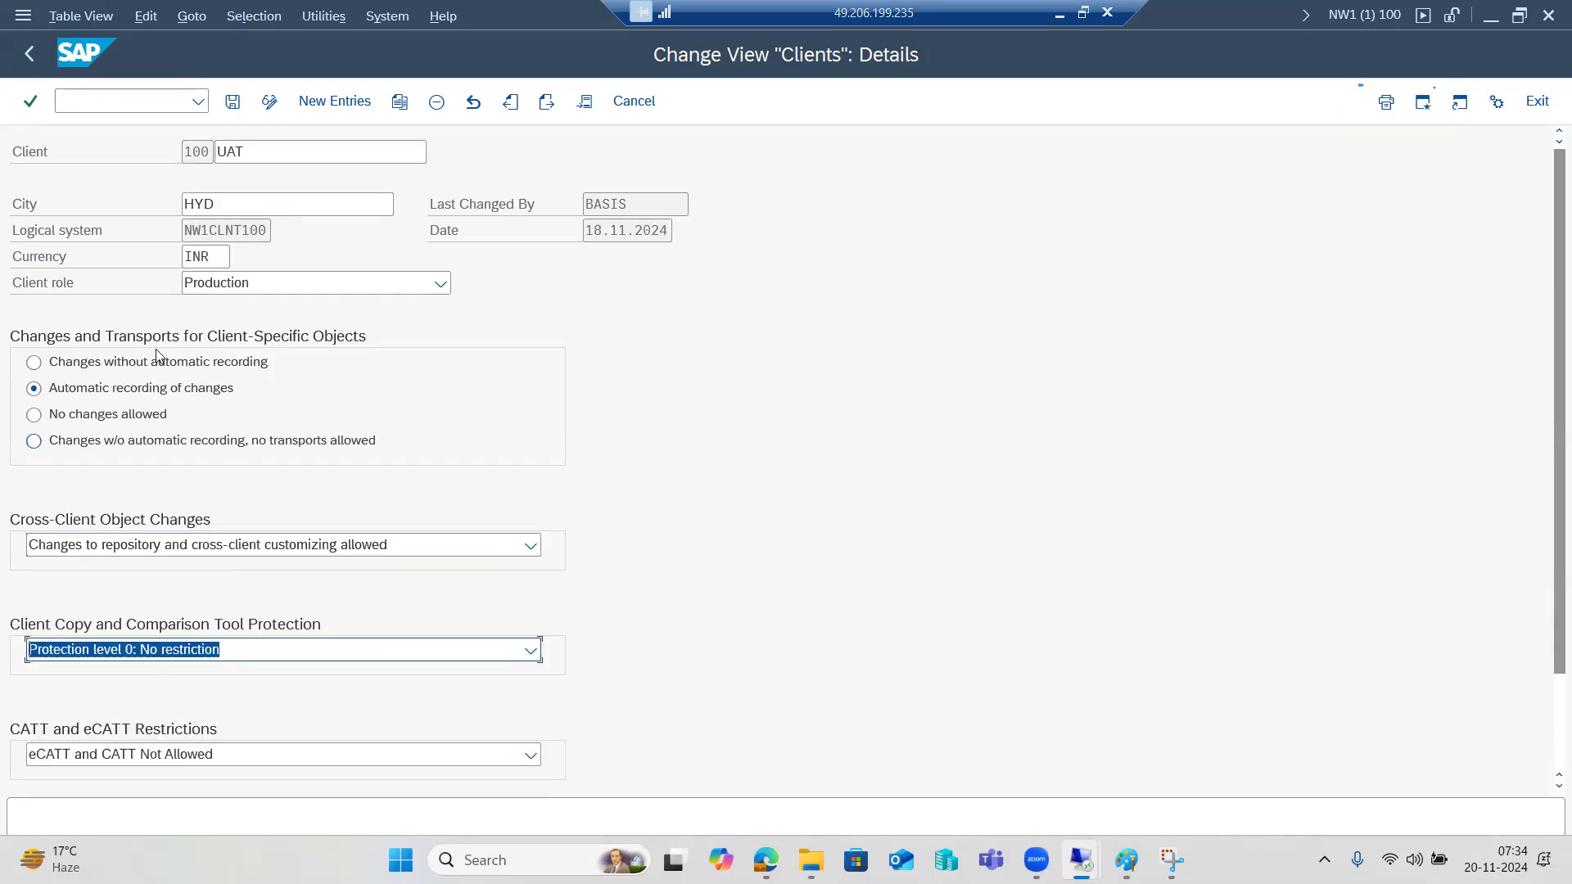
left_click(232, 102)
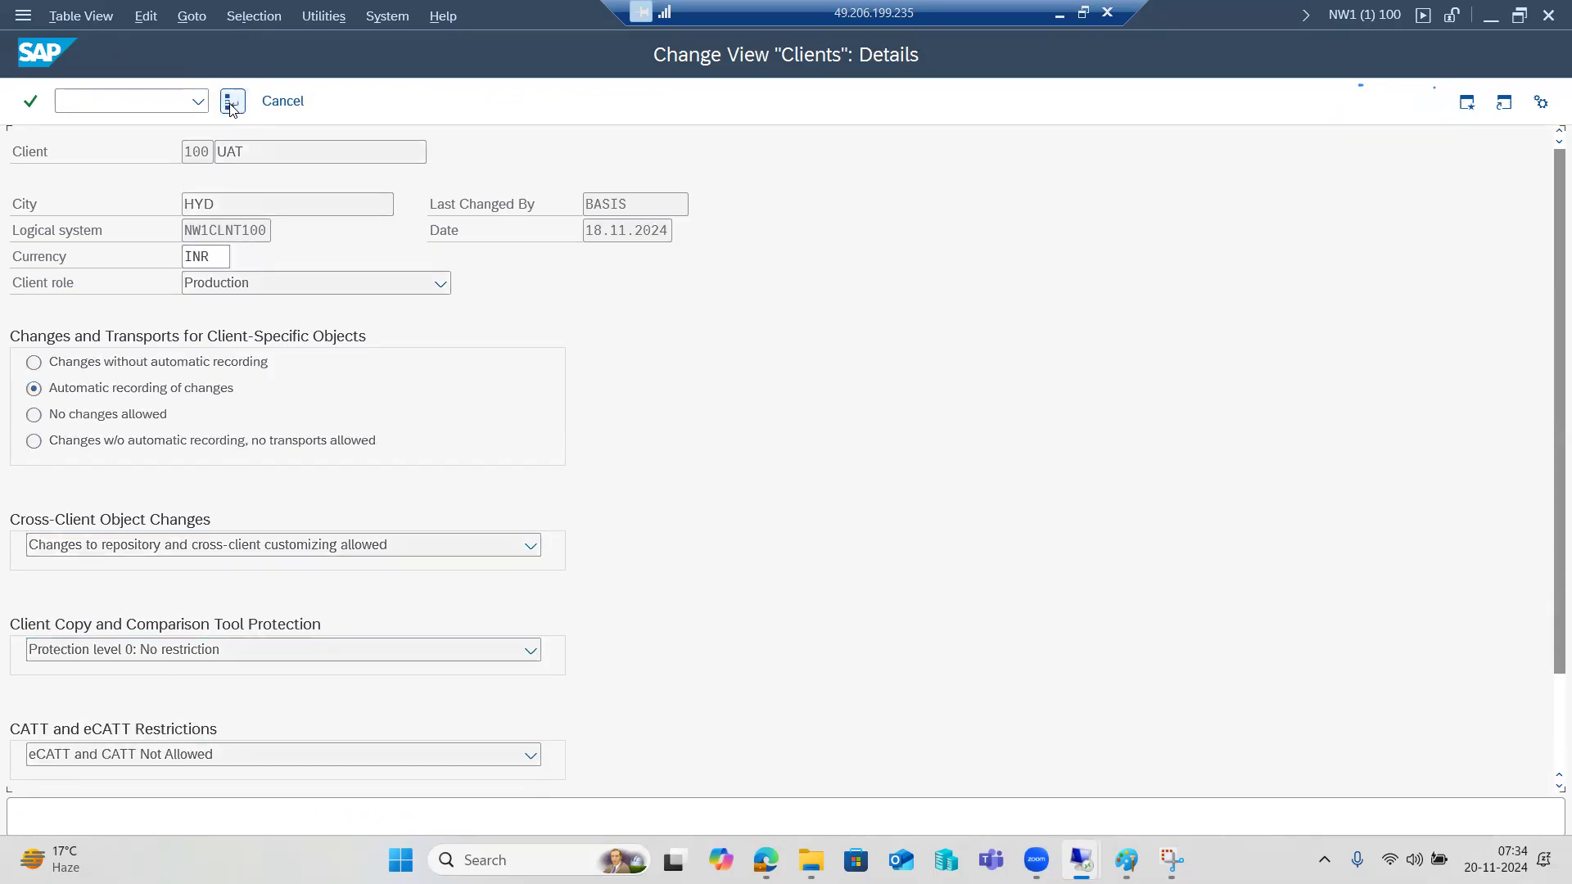
left_click(27, 55)
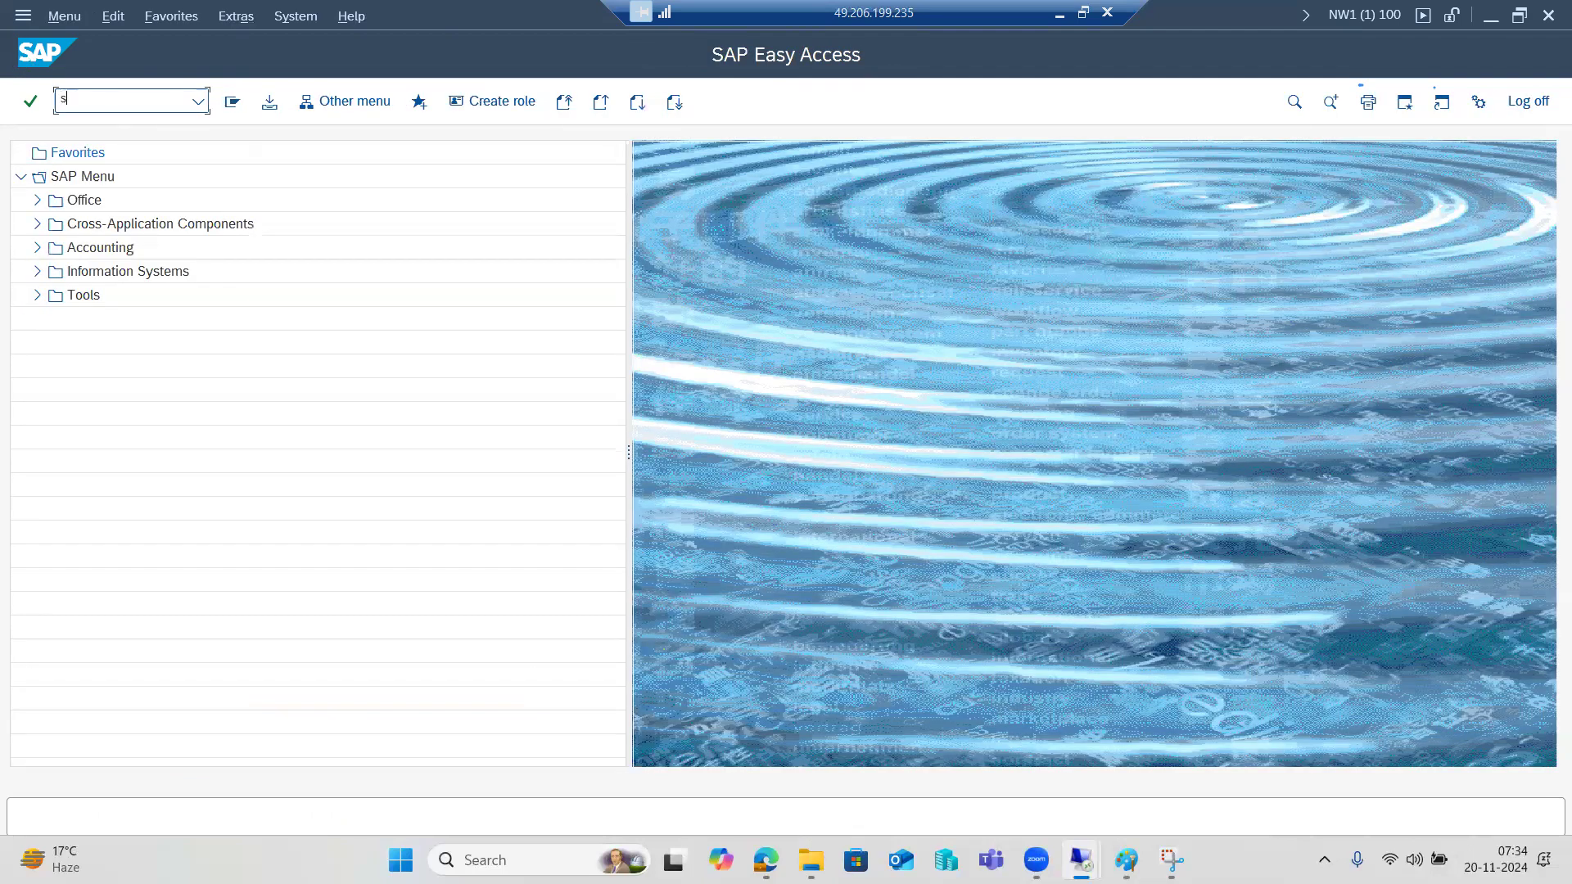
Rerun SCCL, dismiss the production-client error again, and reopen the SCC4 client list.
type("sccl")
key("Return")
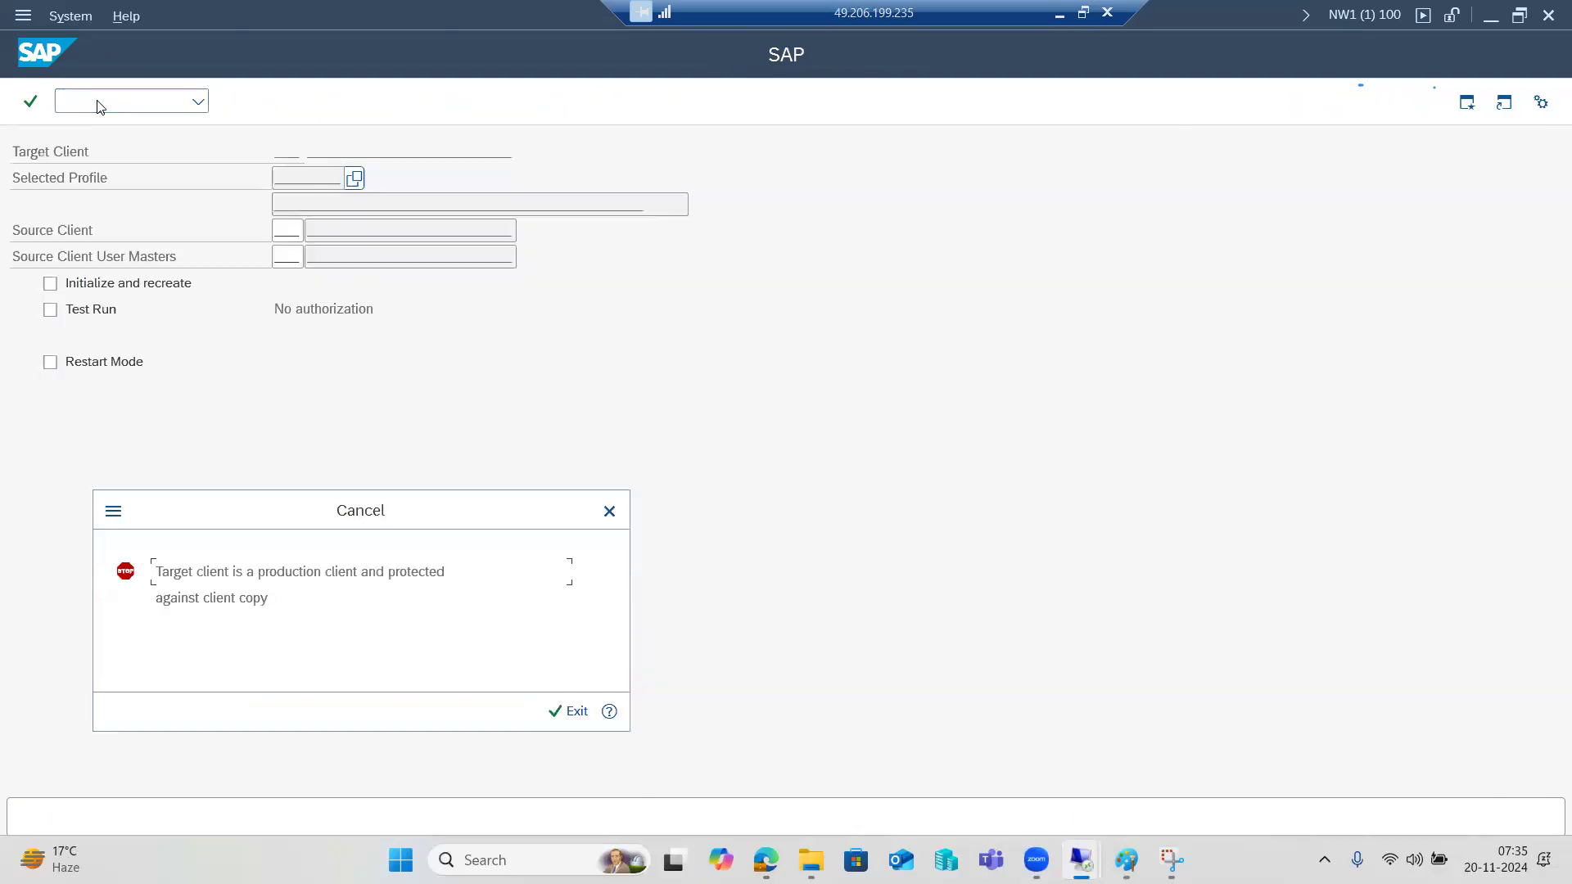
left_click(567, 709)
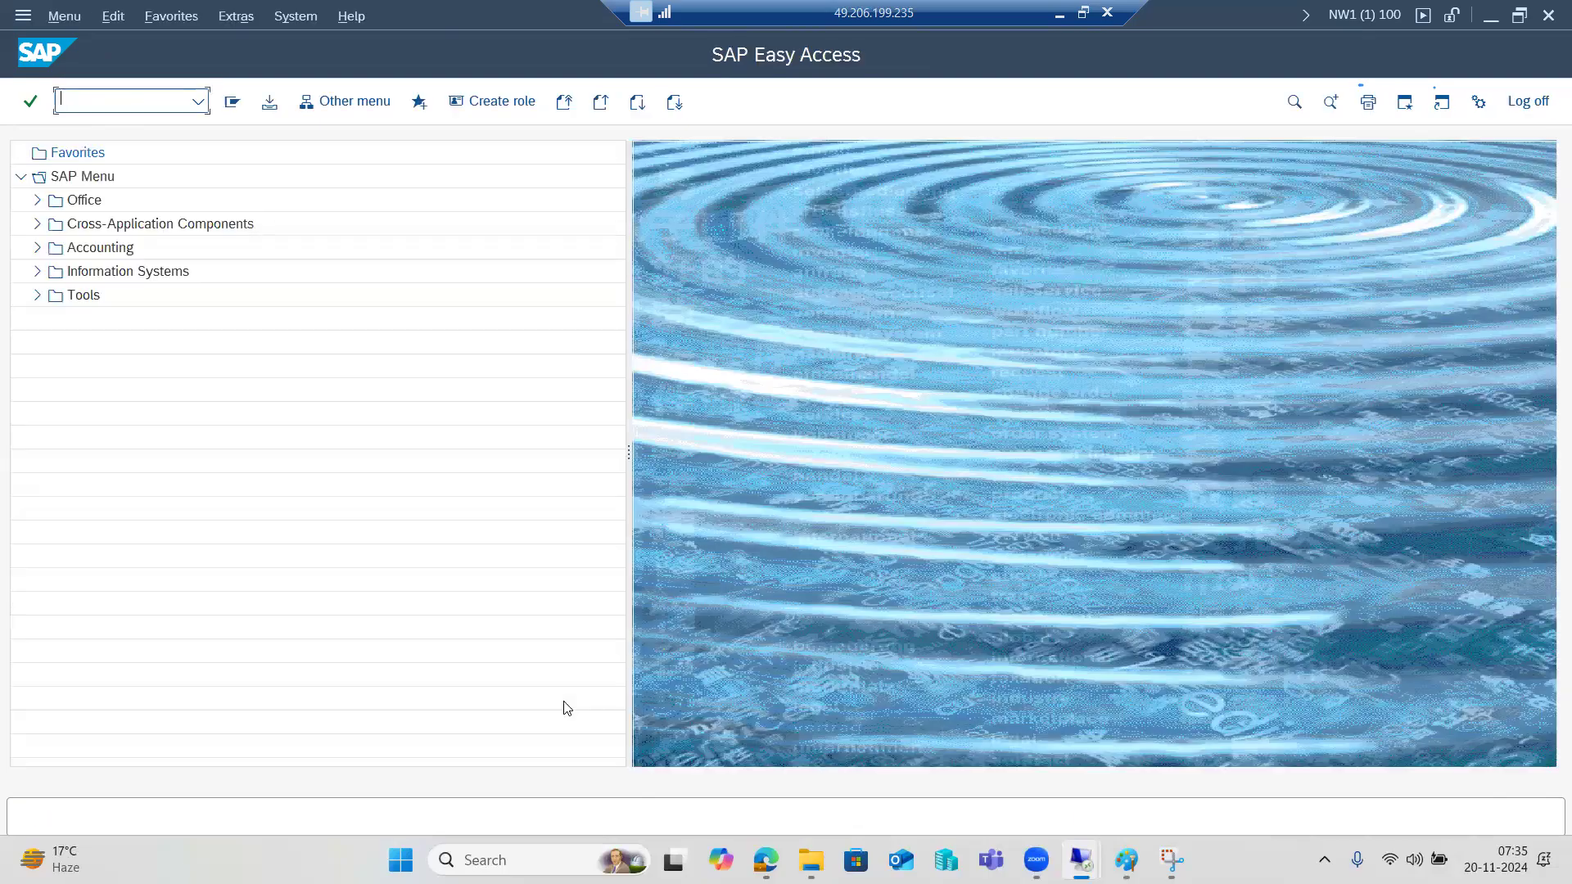
type("scc4")
key("Return")
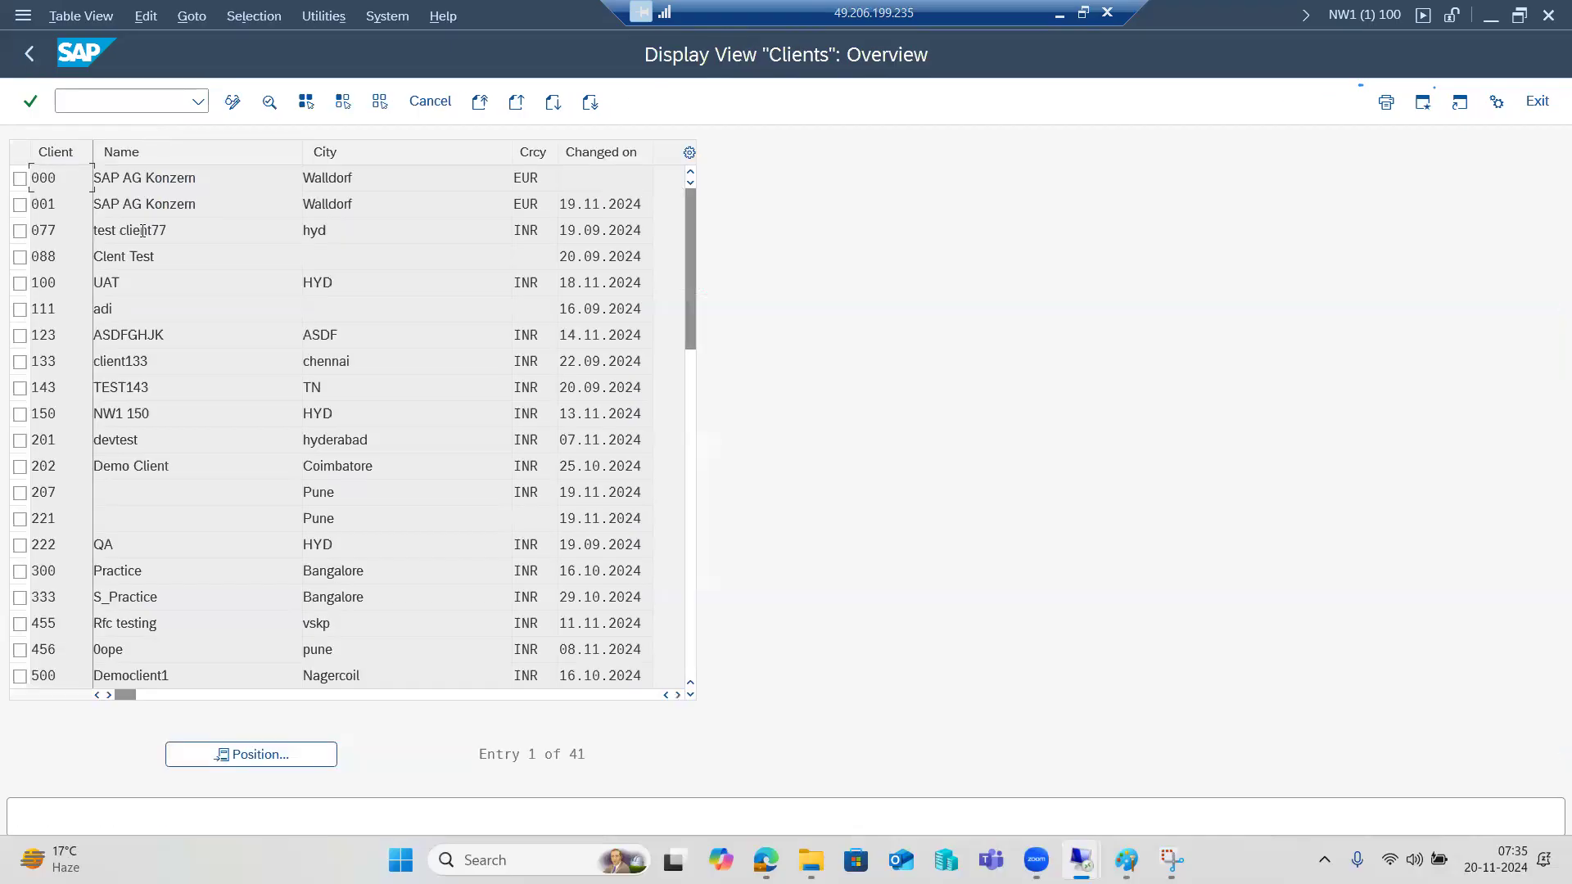
Open client 100's details in change mode, acknowledging the cross-client table warning.
double_click(62, 283)
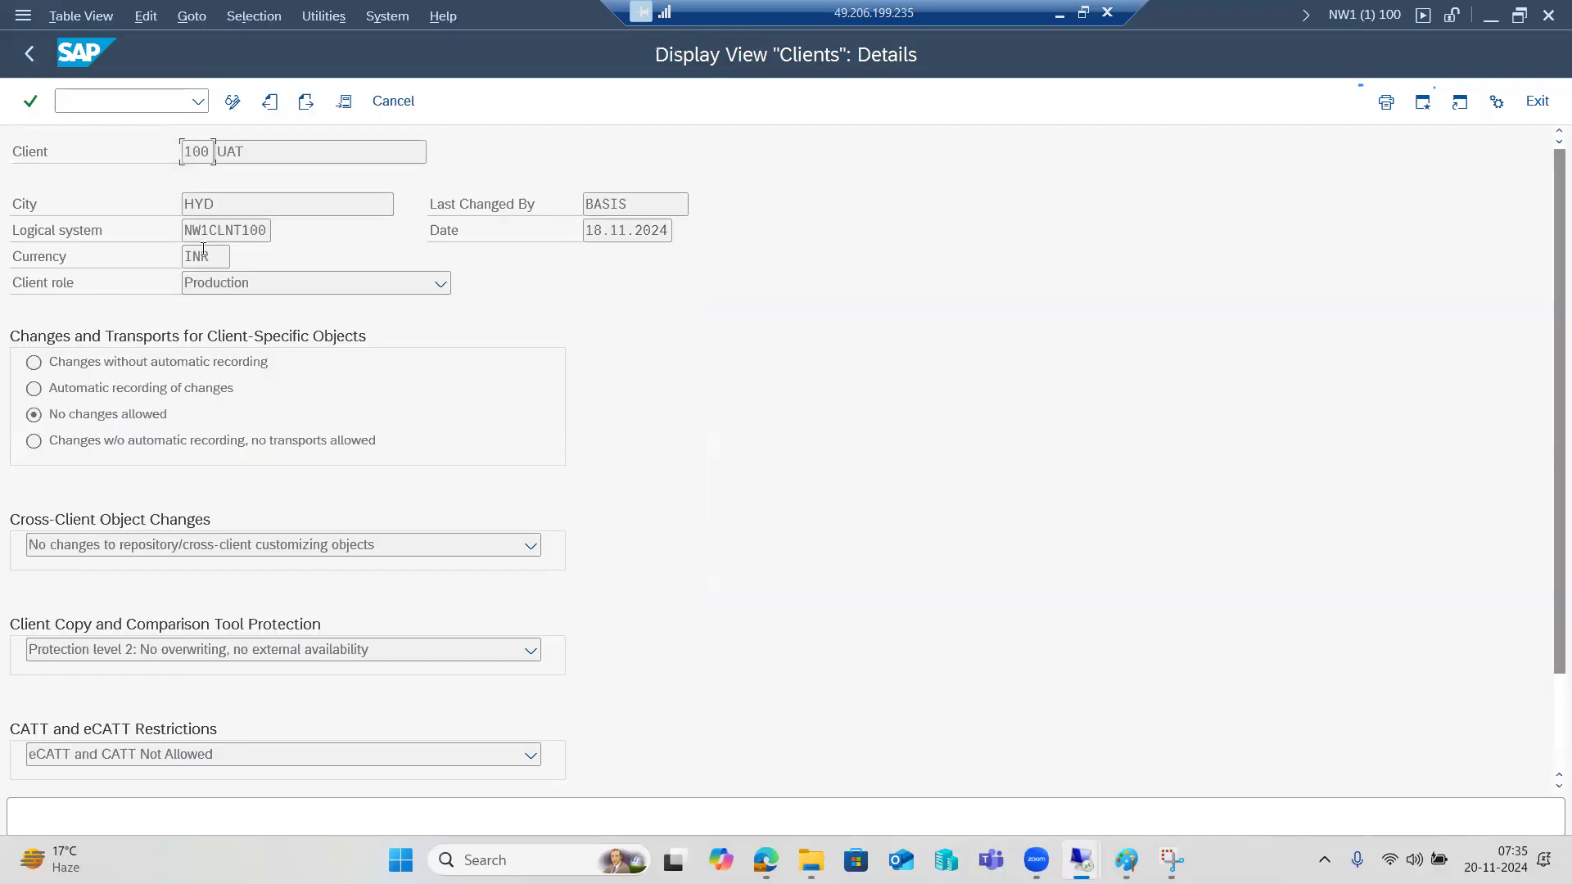
left_click(231, 104)
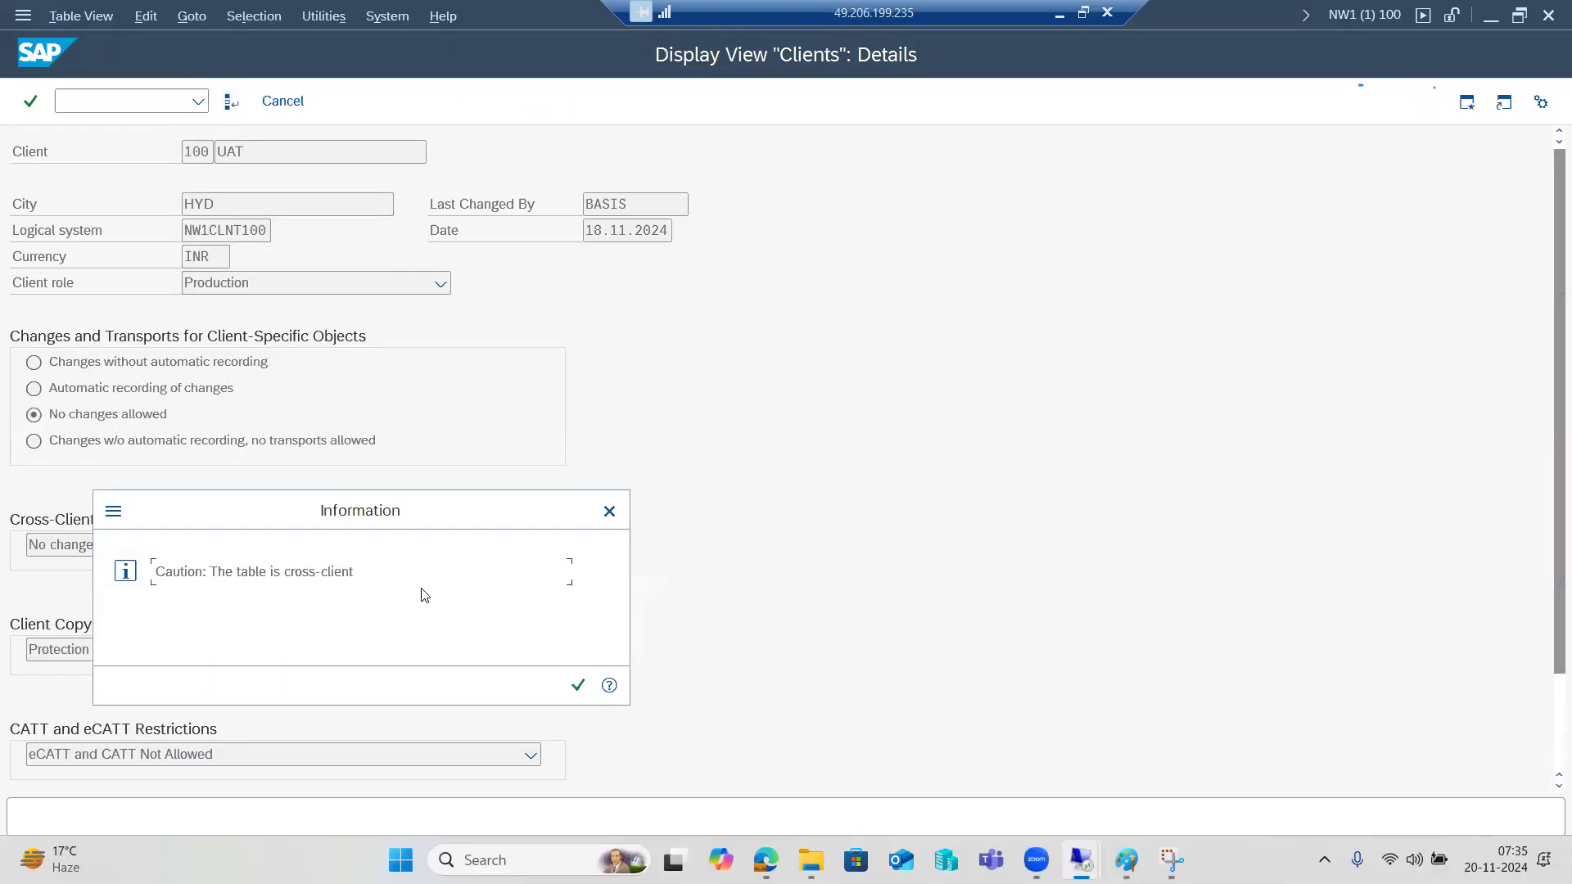
left_click(573, 683)
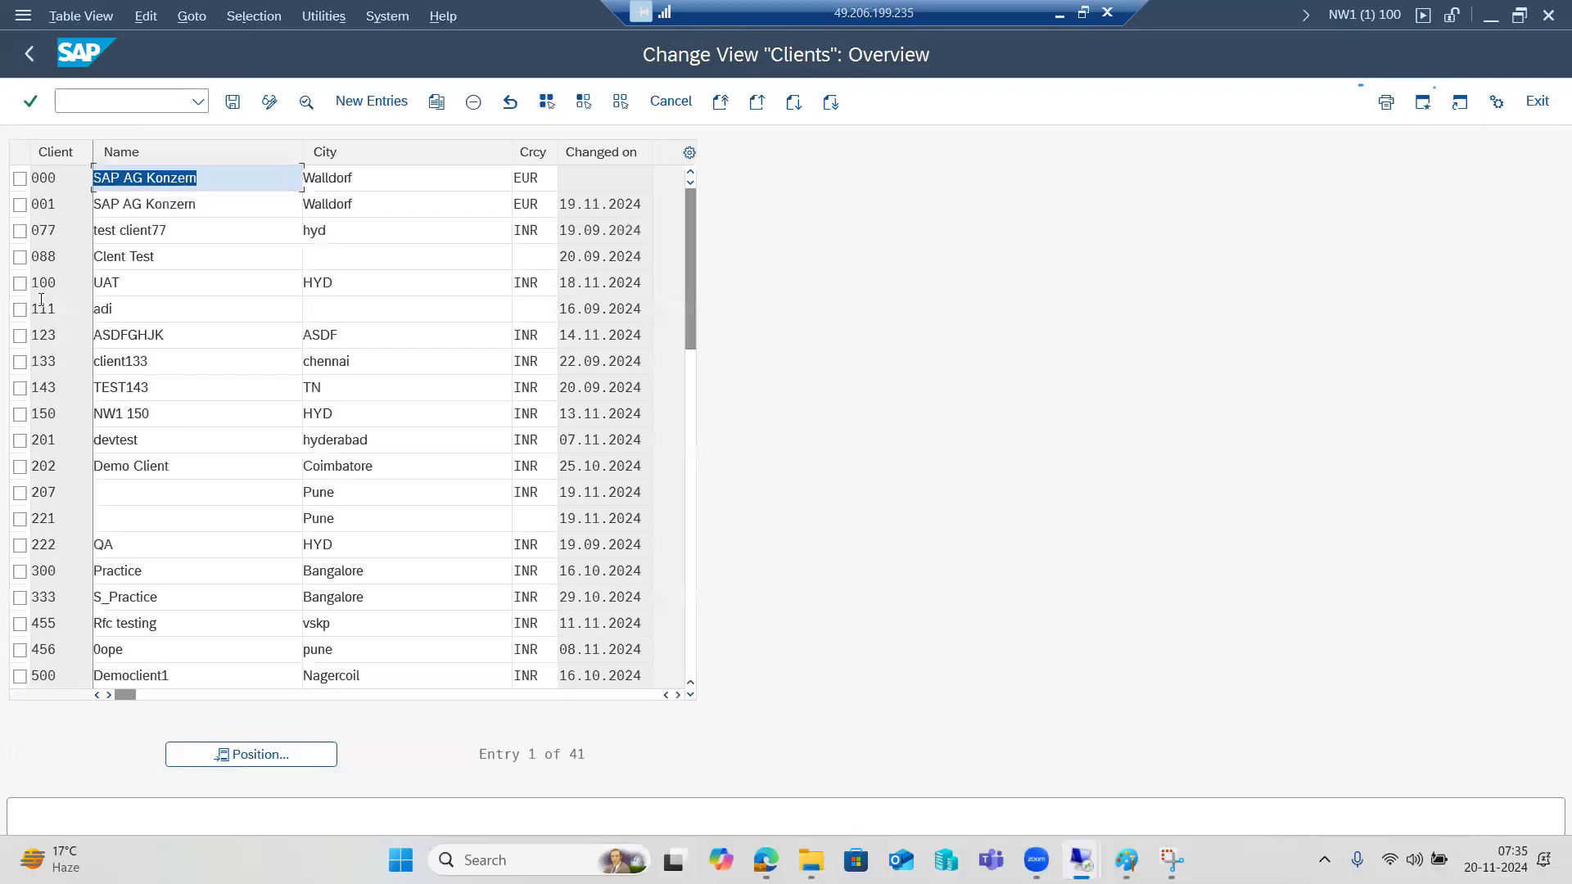
double_click(55, 281)
Set role Customizing, automatic change recording, cross-client changes allowed, protection level 0.
left_click(210, 291)
left_click(210, 366)
left_click(110, 391)
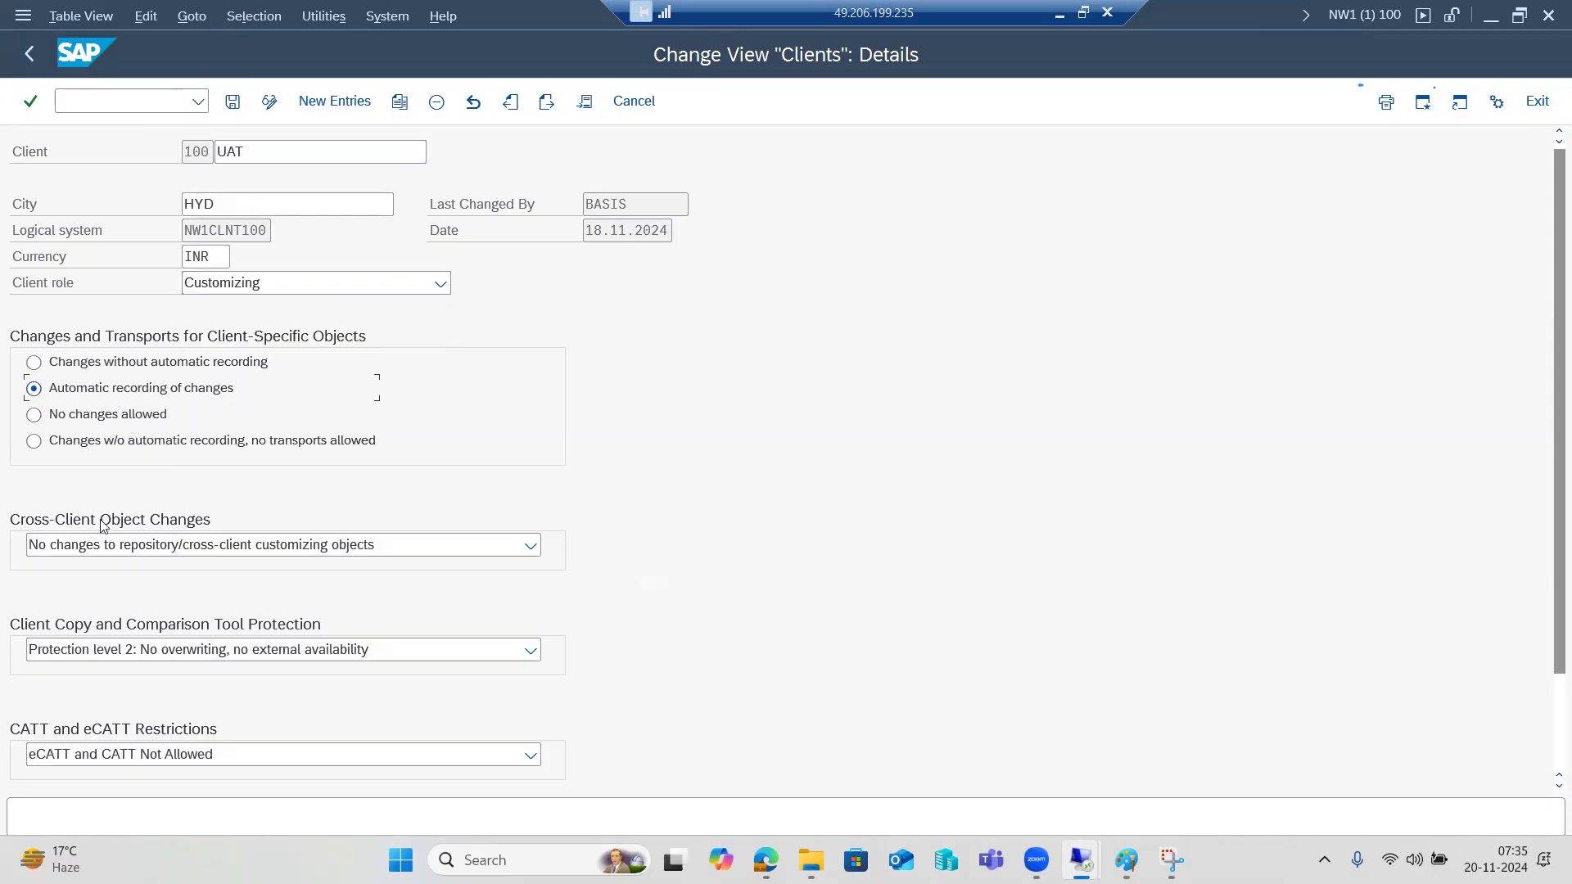
left_click(100, 538)
left_click(114, 570)
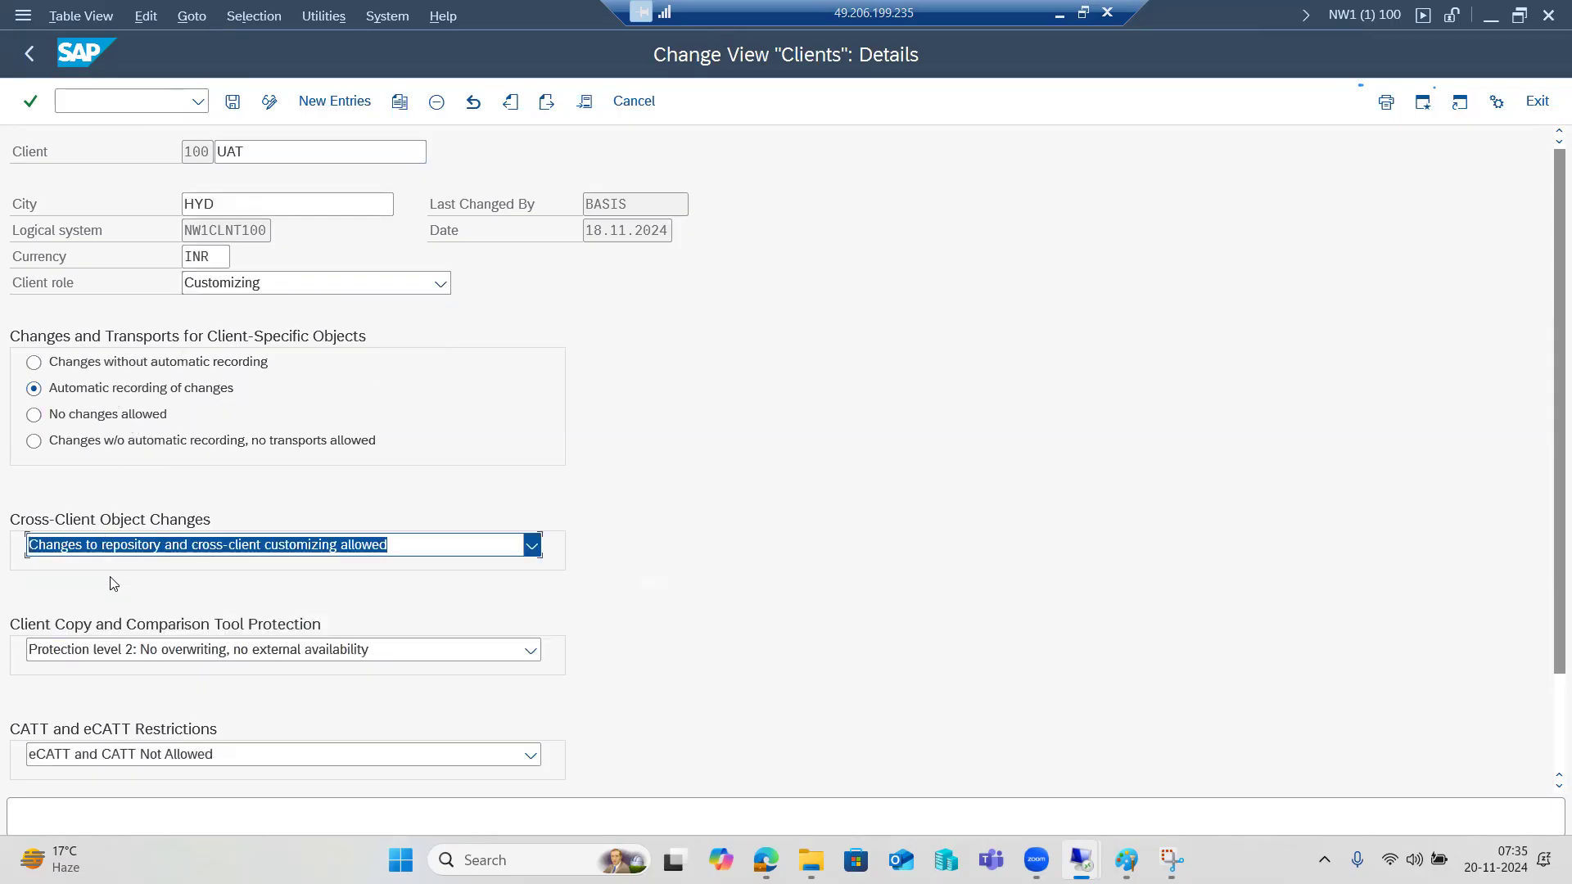
left_click(127, 650)
left_click(122, 688)
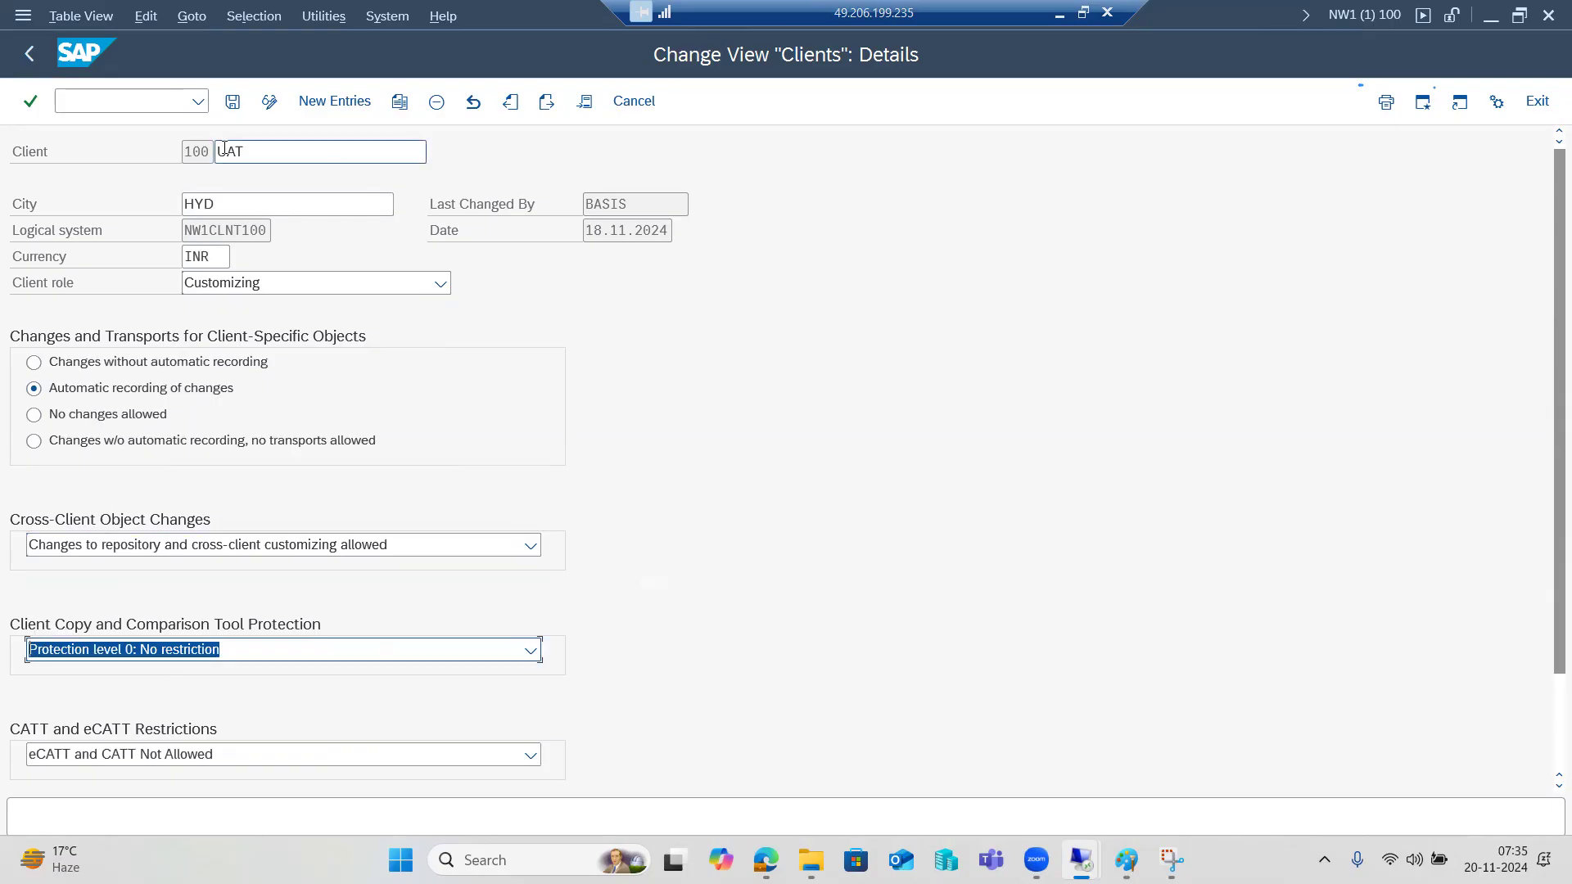
Save client 100 with the invalid INR currency cleared and return to the client list.
left_click(230, 109)
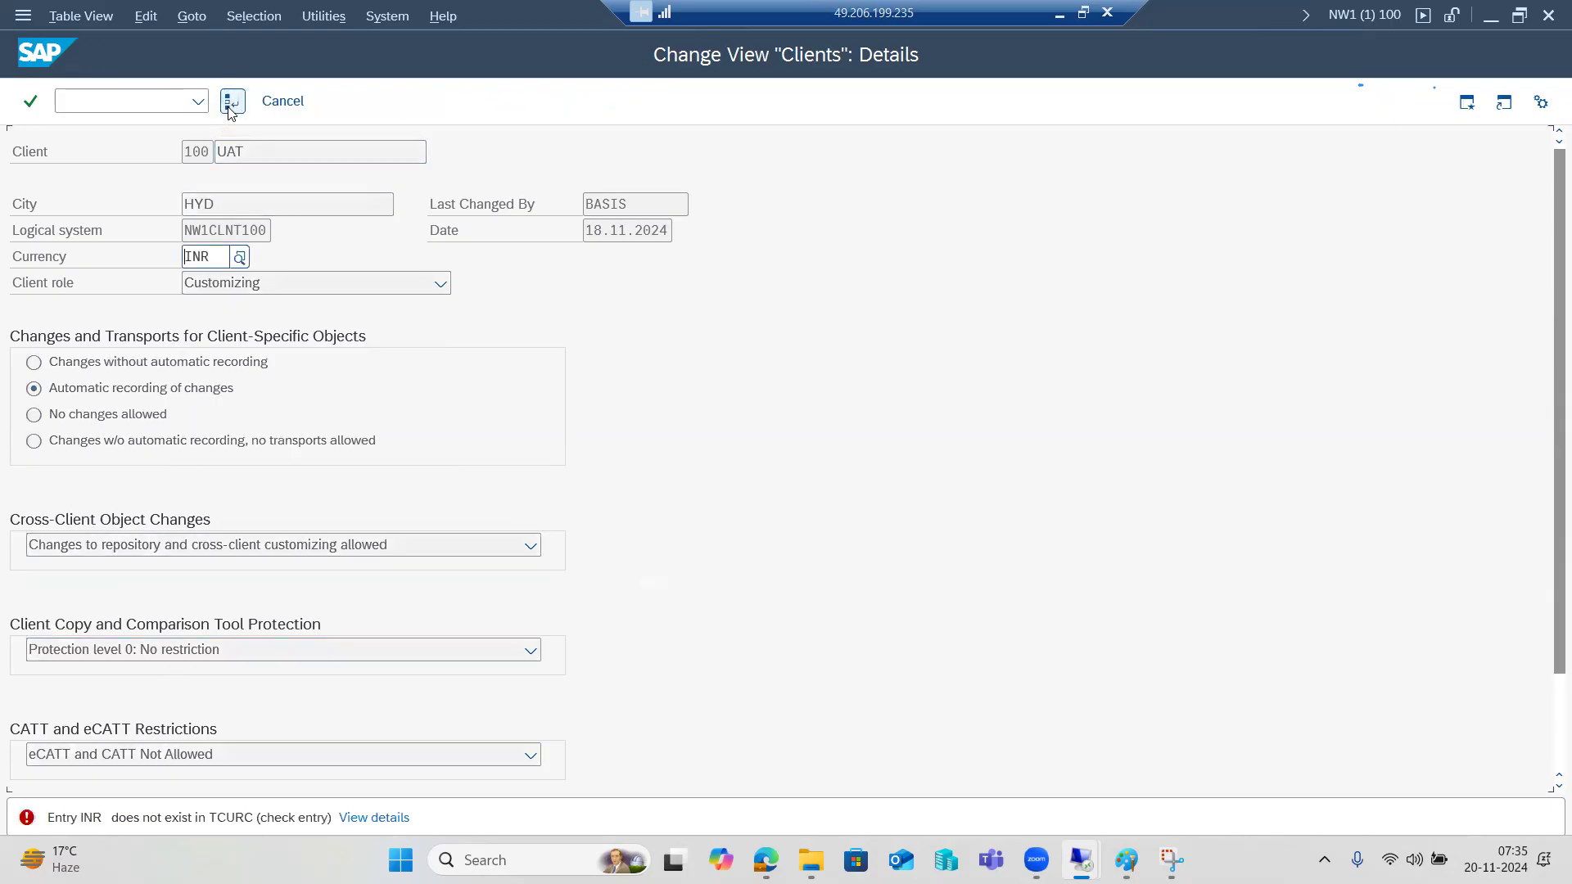
key("BackSpace")
key("Return")
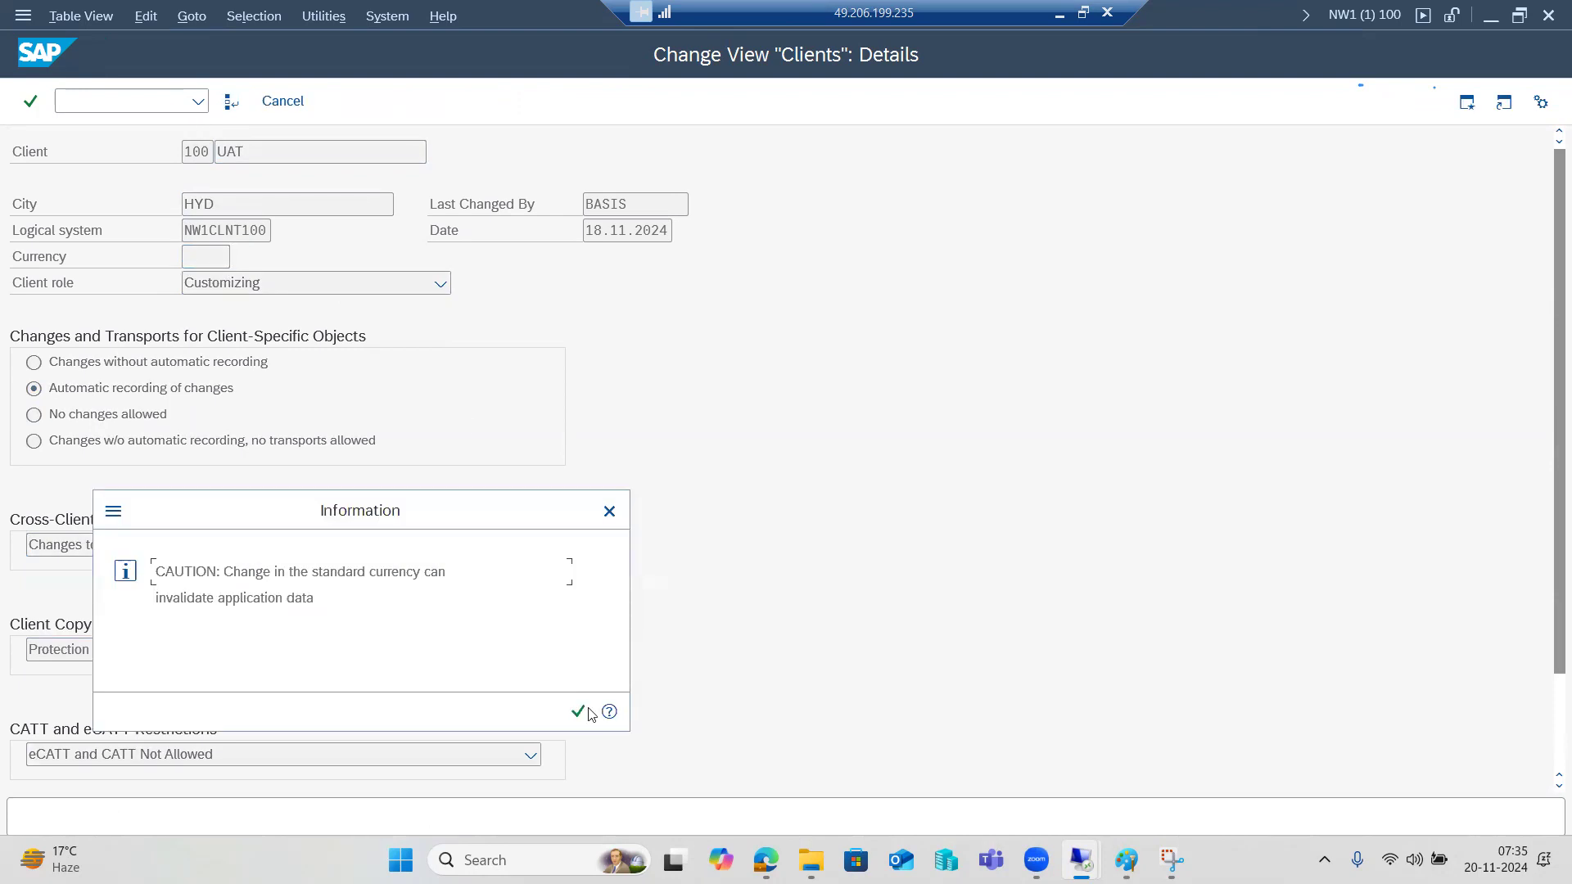
left_click(587, 712)
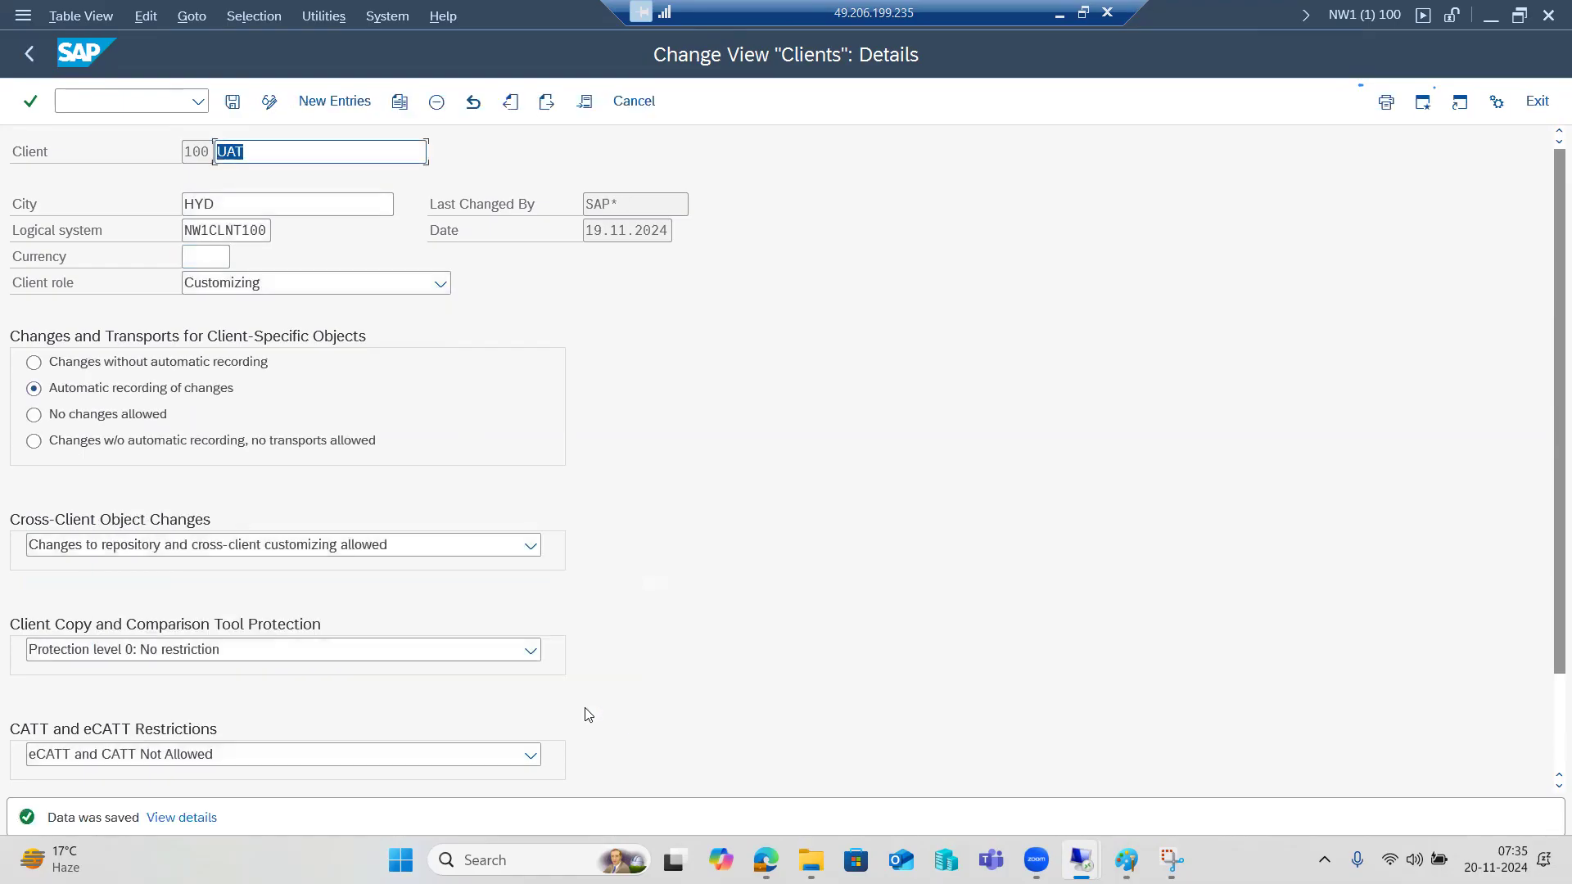
left_click(34, 54)
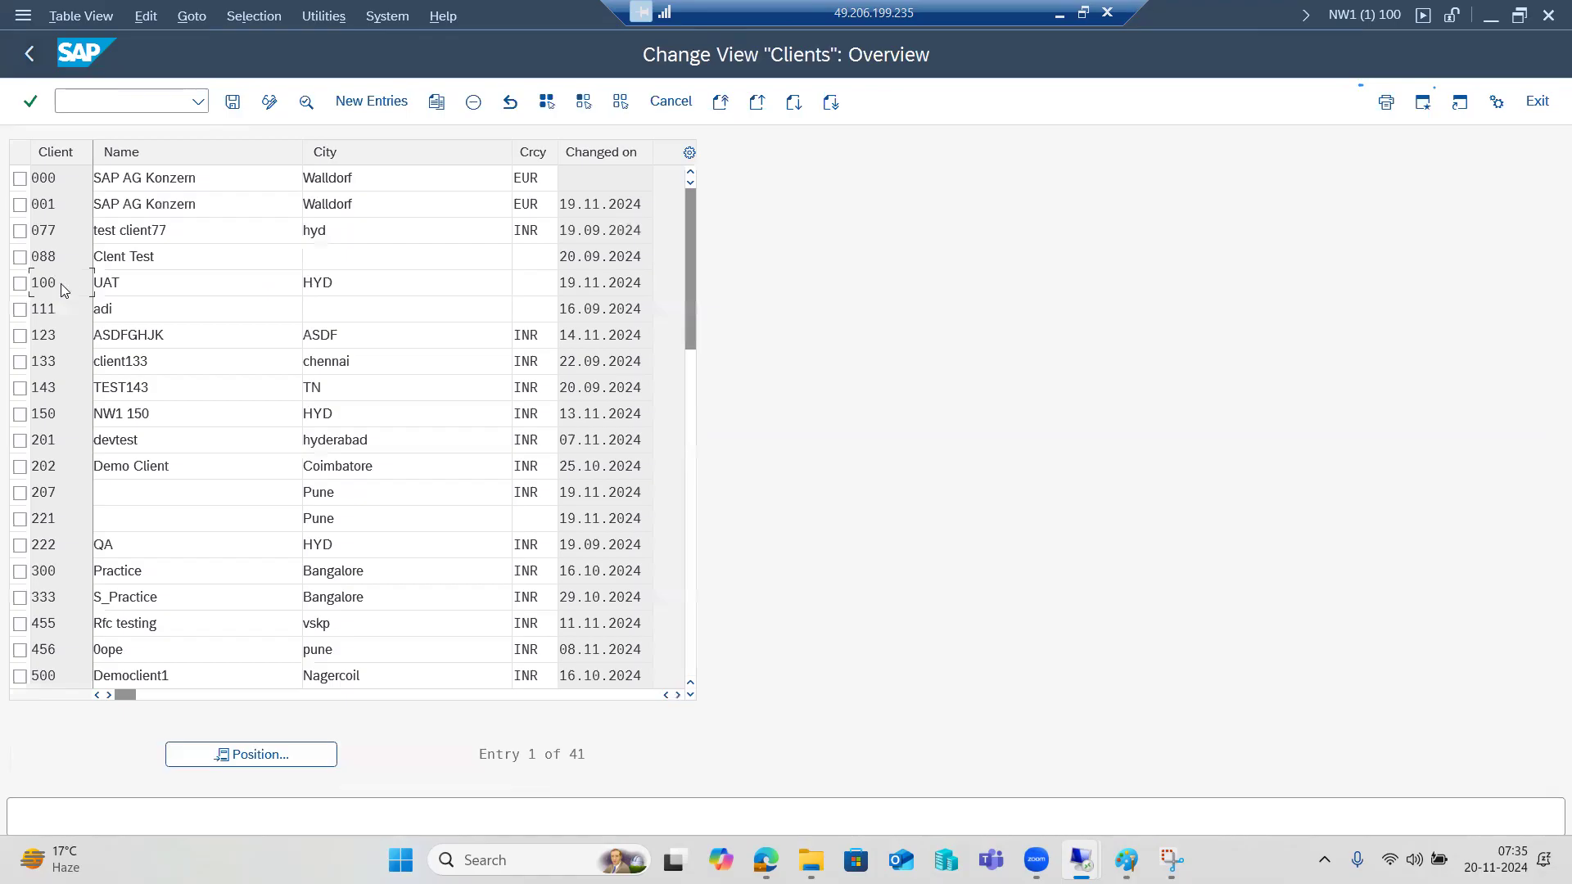
double_click(61, 283)
left_click(31, 59)
left_click(31, 59)
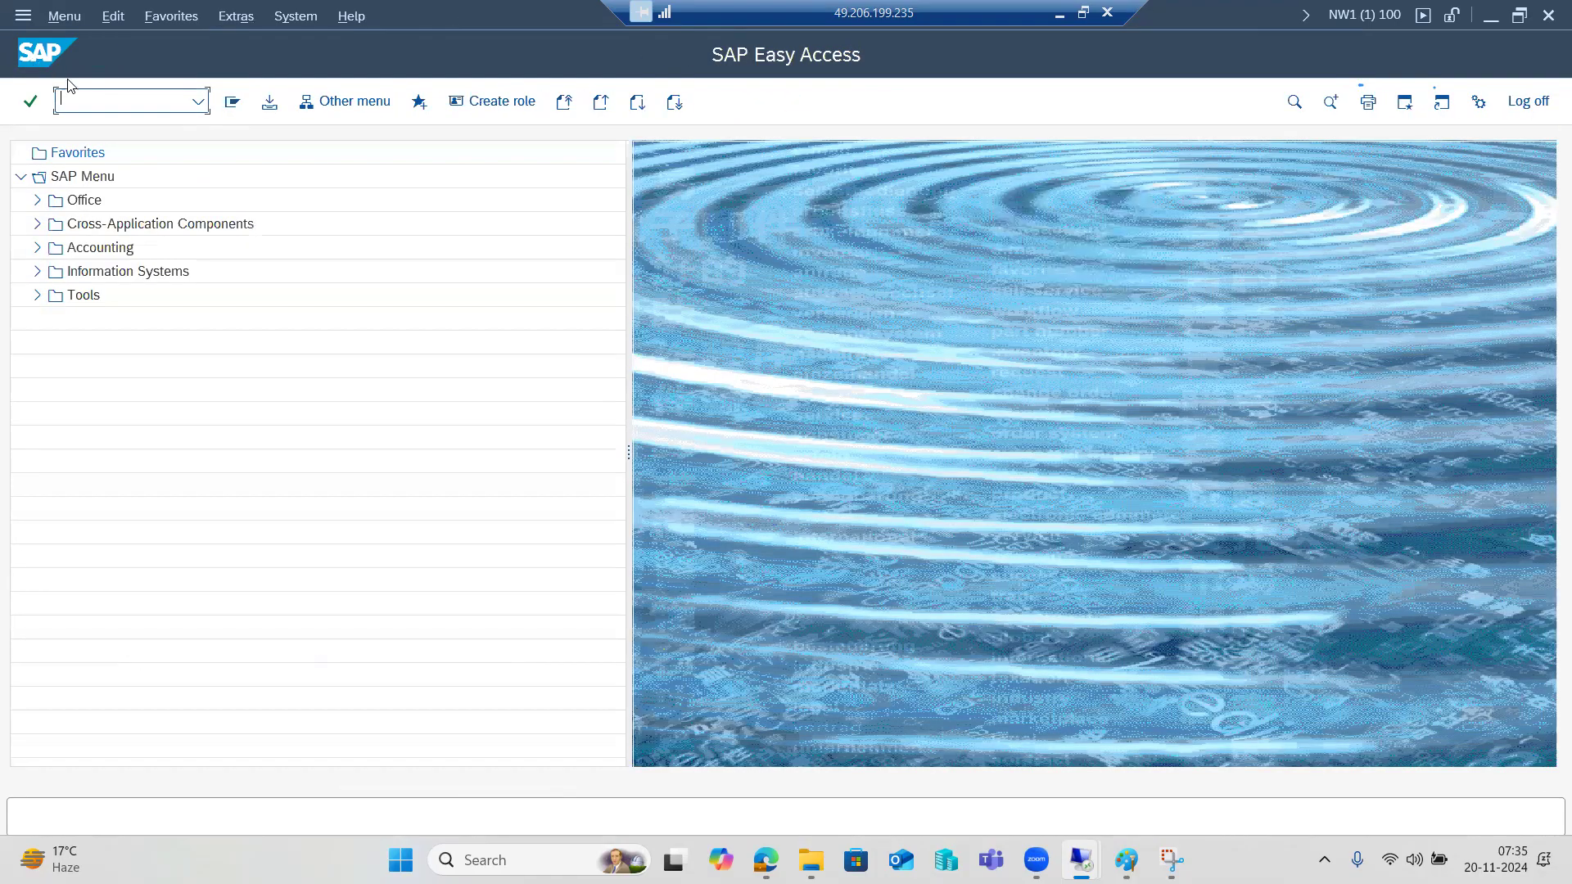
type("sccl")
key("Return")
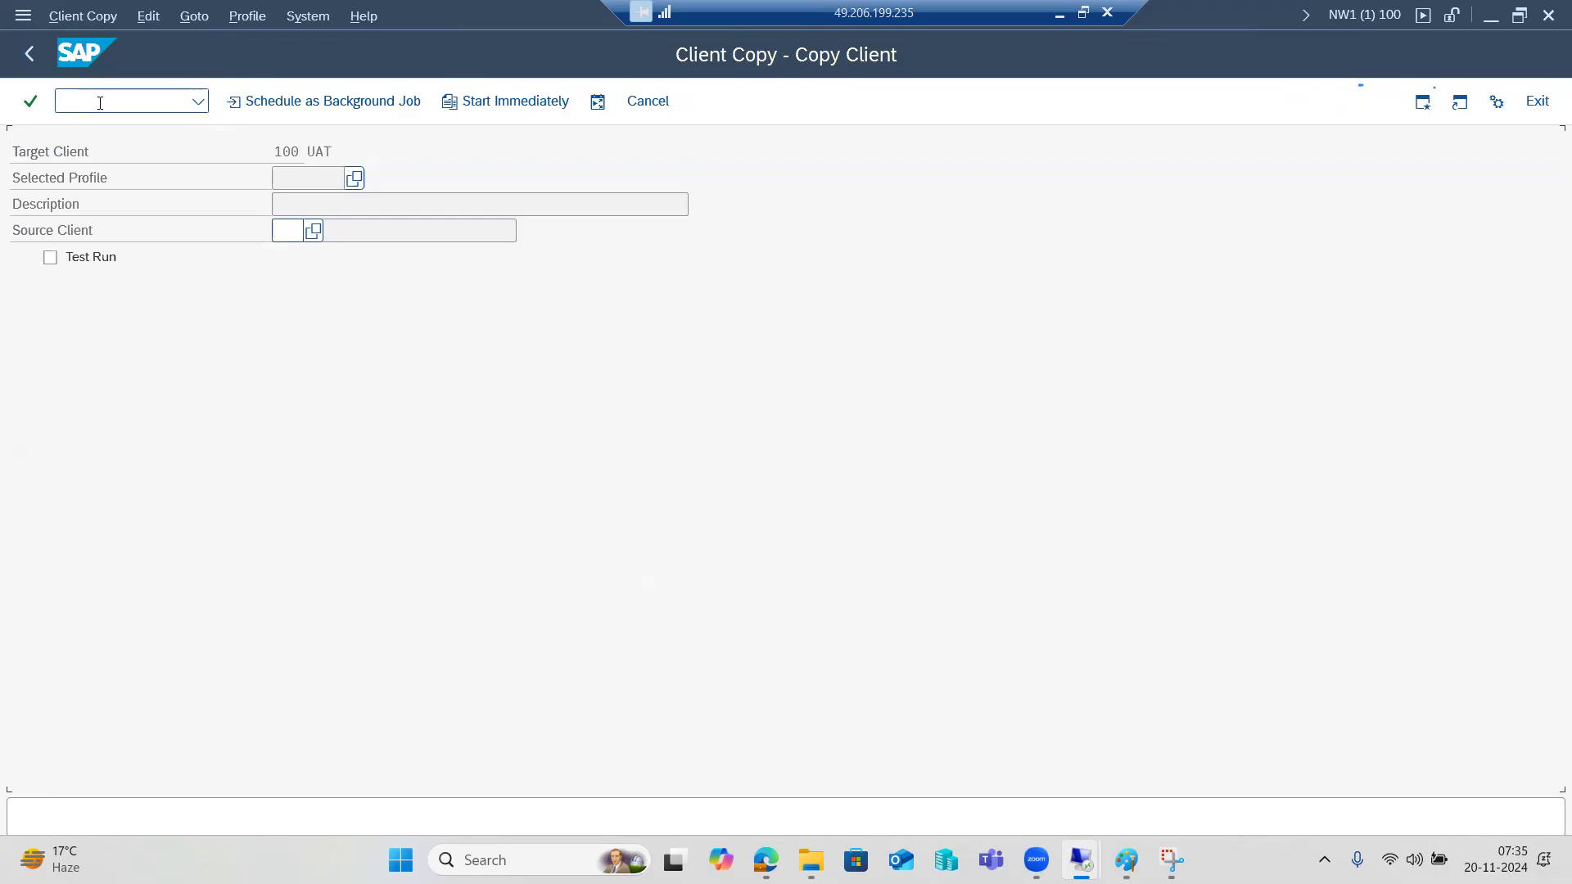
key("Tab")
left_click_drag(278, 152, 300, 153)
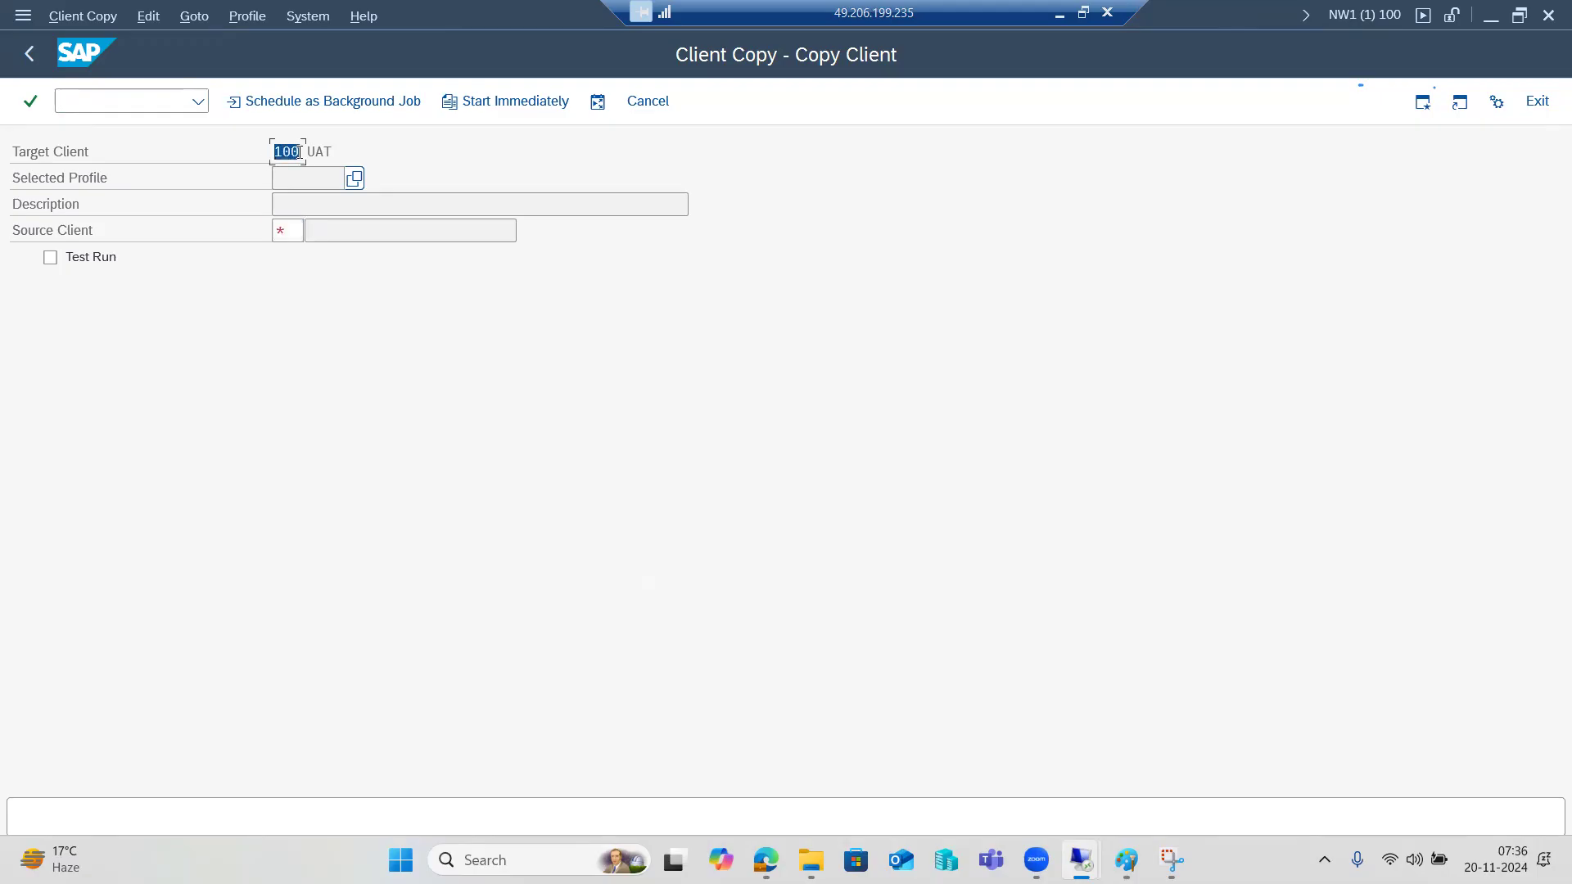
Pick SAP_USER (User Master Records and Authorization Profiles) from the Selected Profile value list.
left_click(354, 179)
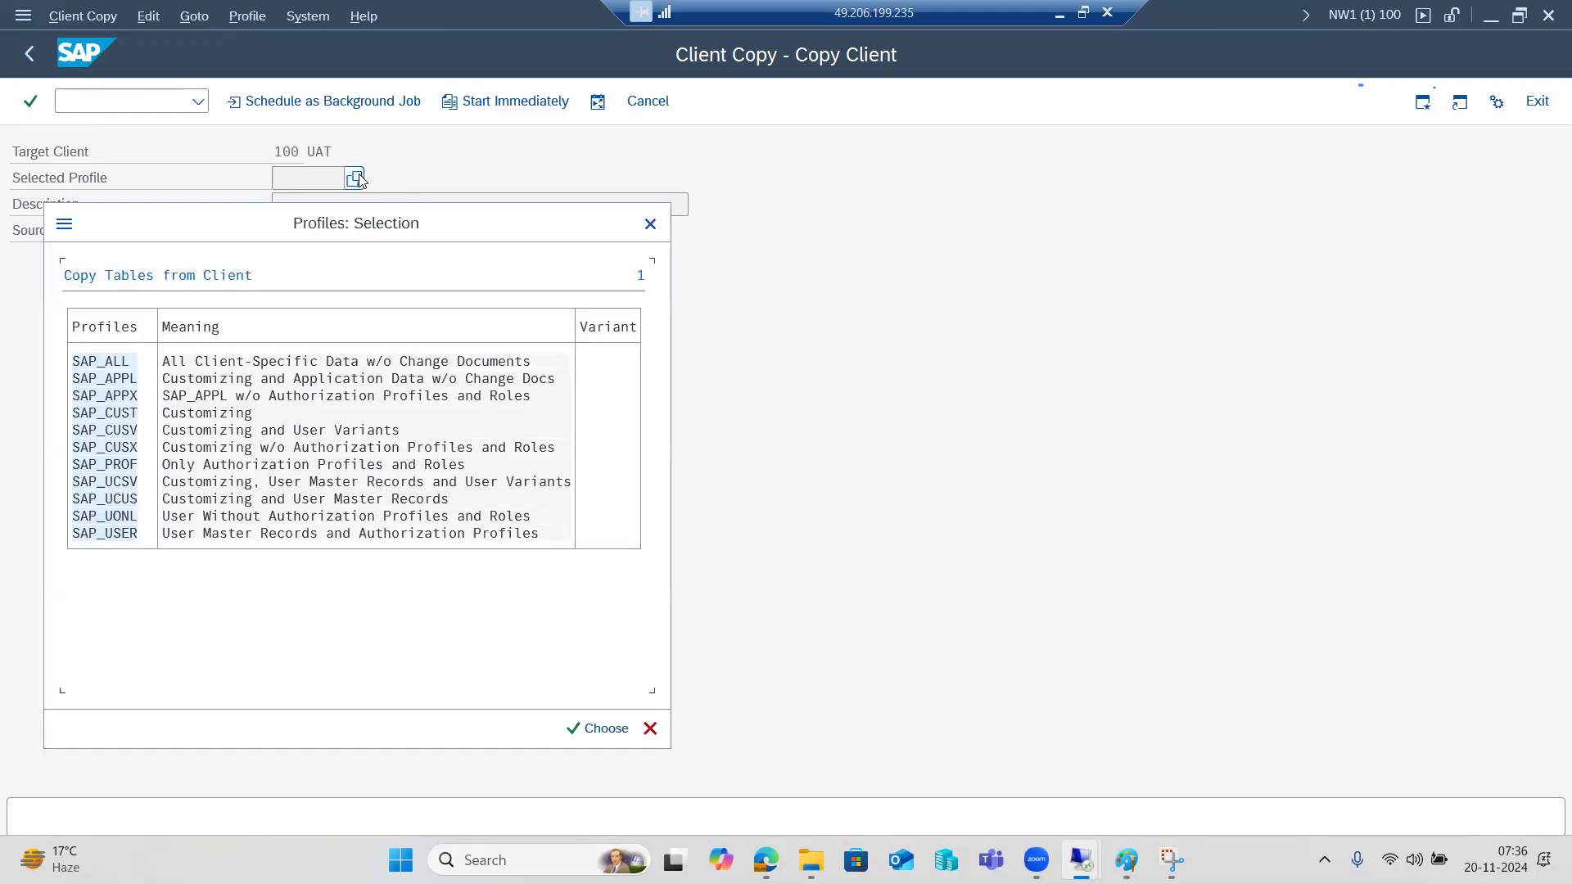
left_click_drag(178, 231, 495, 208)
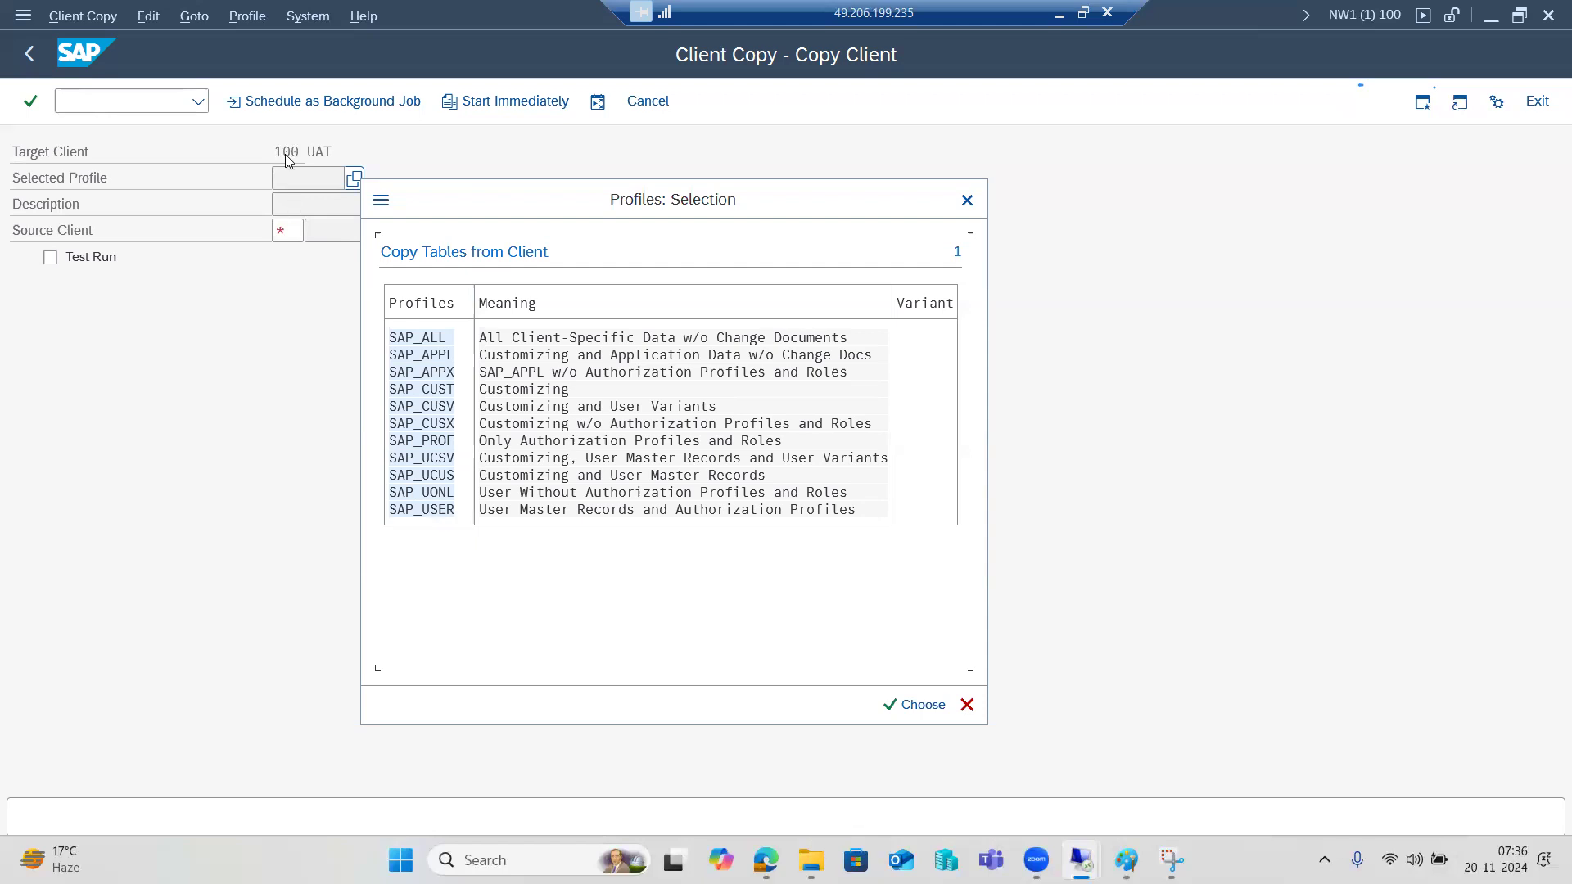
left_click(483, 512)
double_click(419, 512)
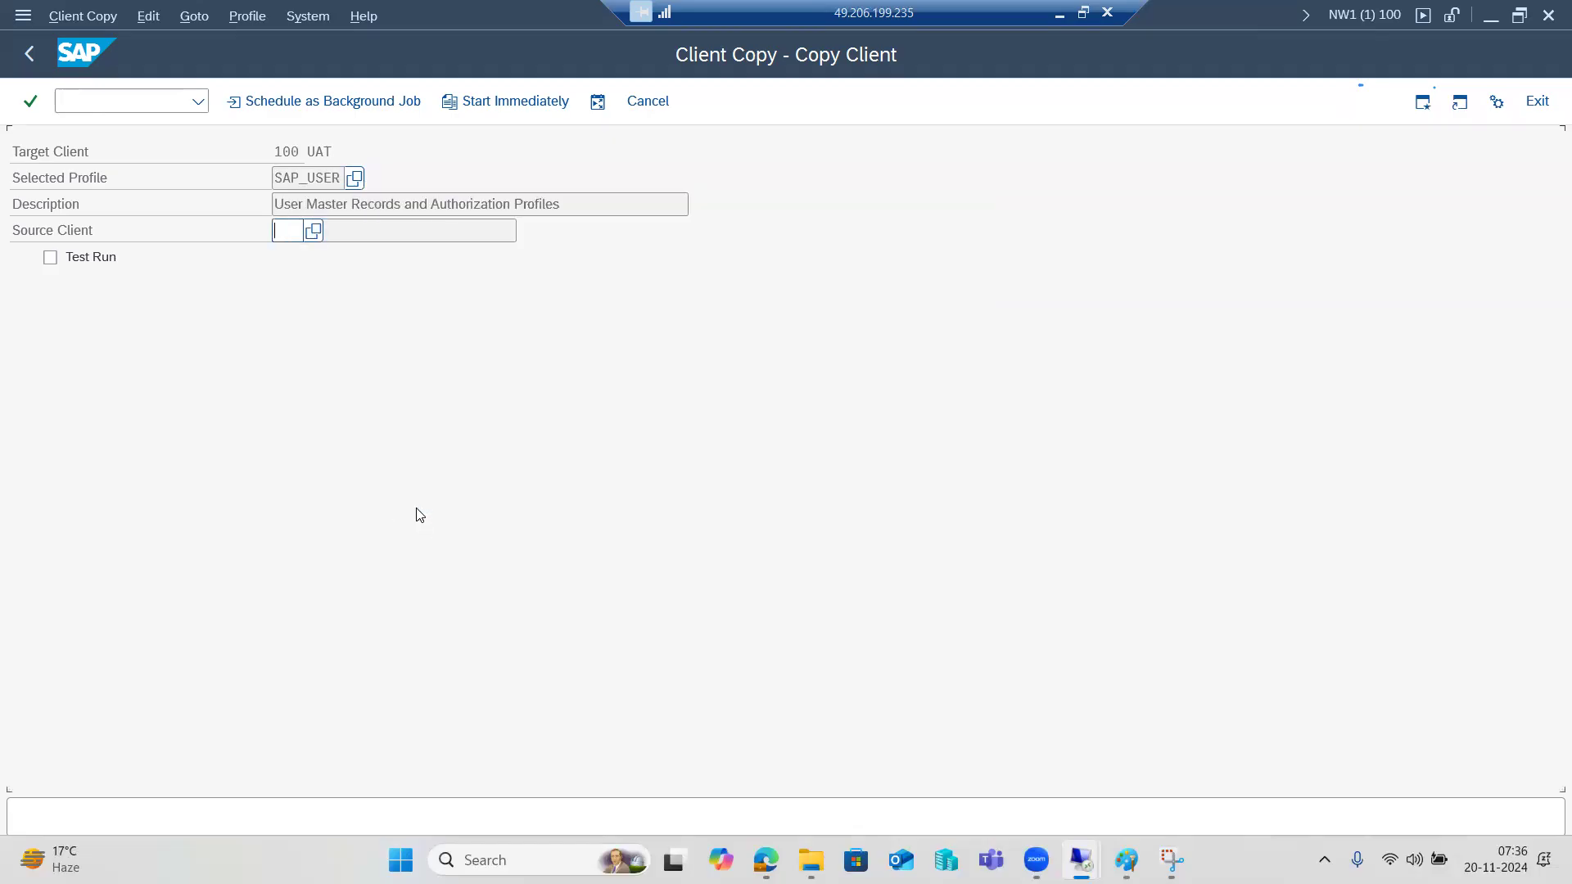
Choose client 001 (SAP AG Konzern) from the Source Client value help.
left_click(315, 231)
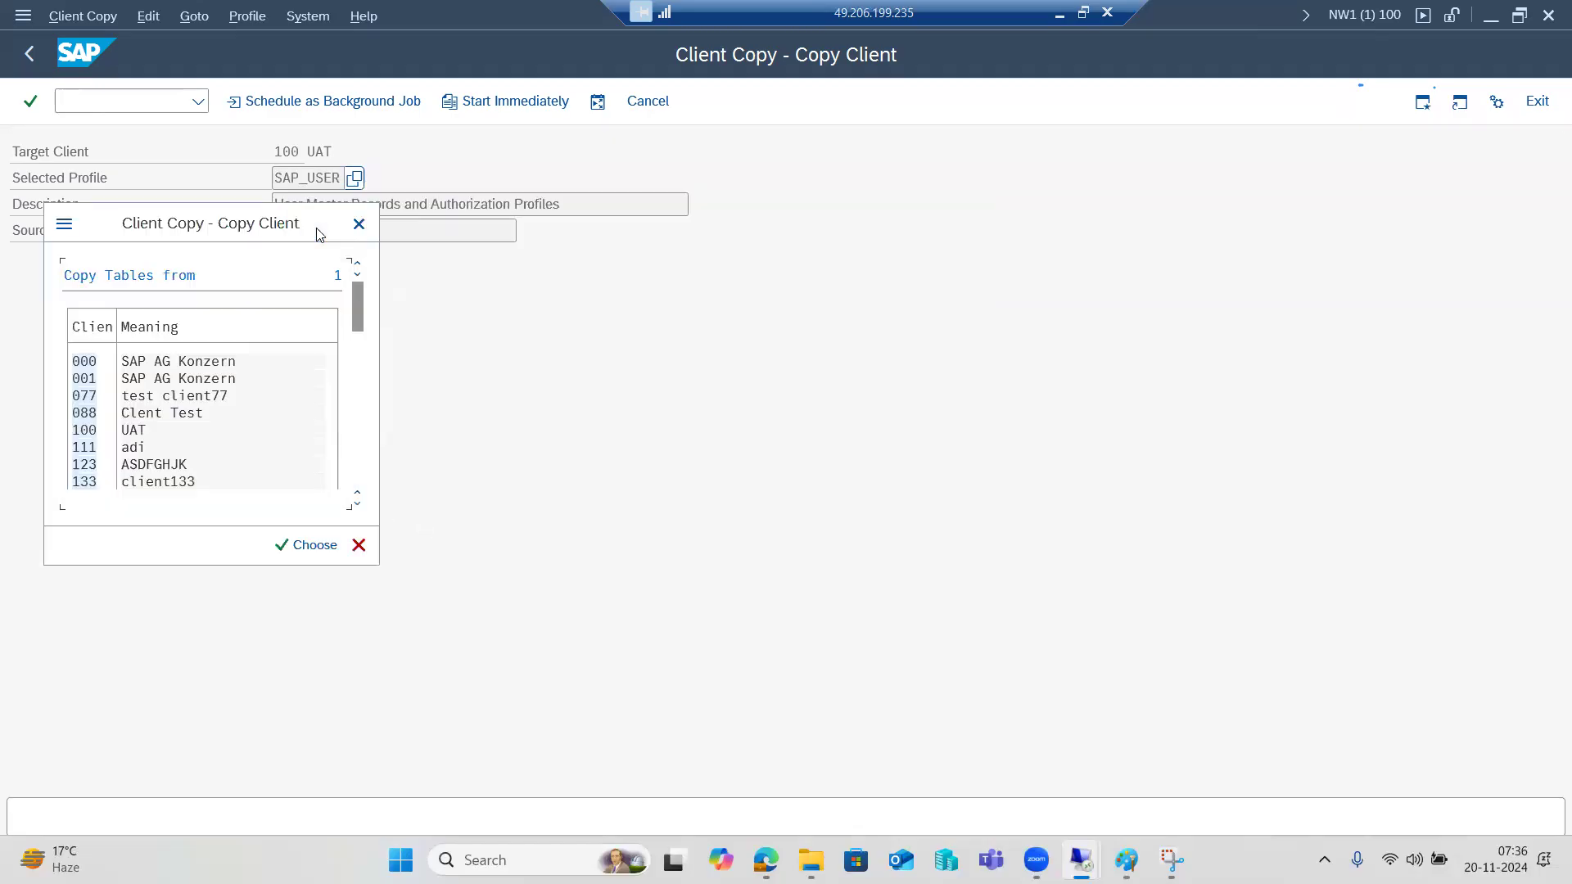
double_click(84, 379)
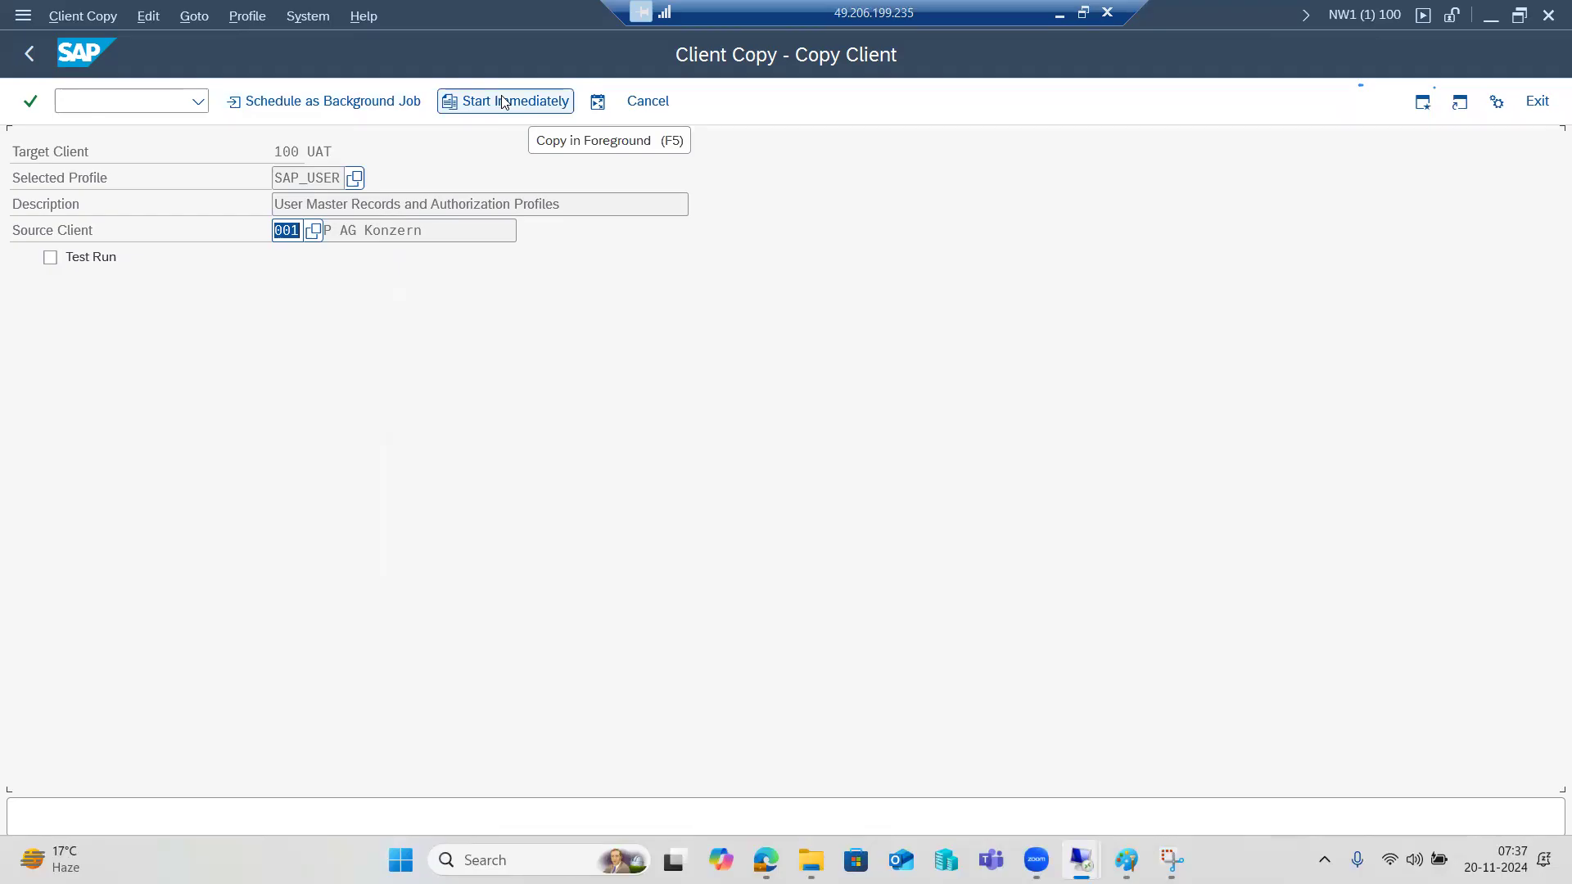
Enter 4 parallel processes and pick the second logon/server group from the list.
left_click(598, 102)
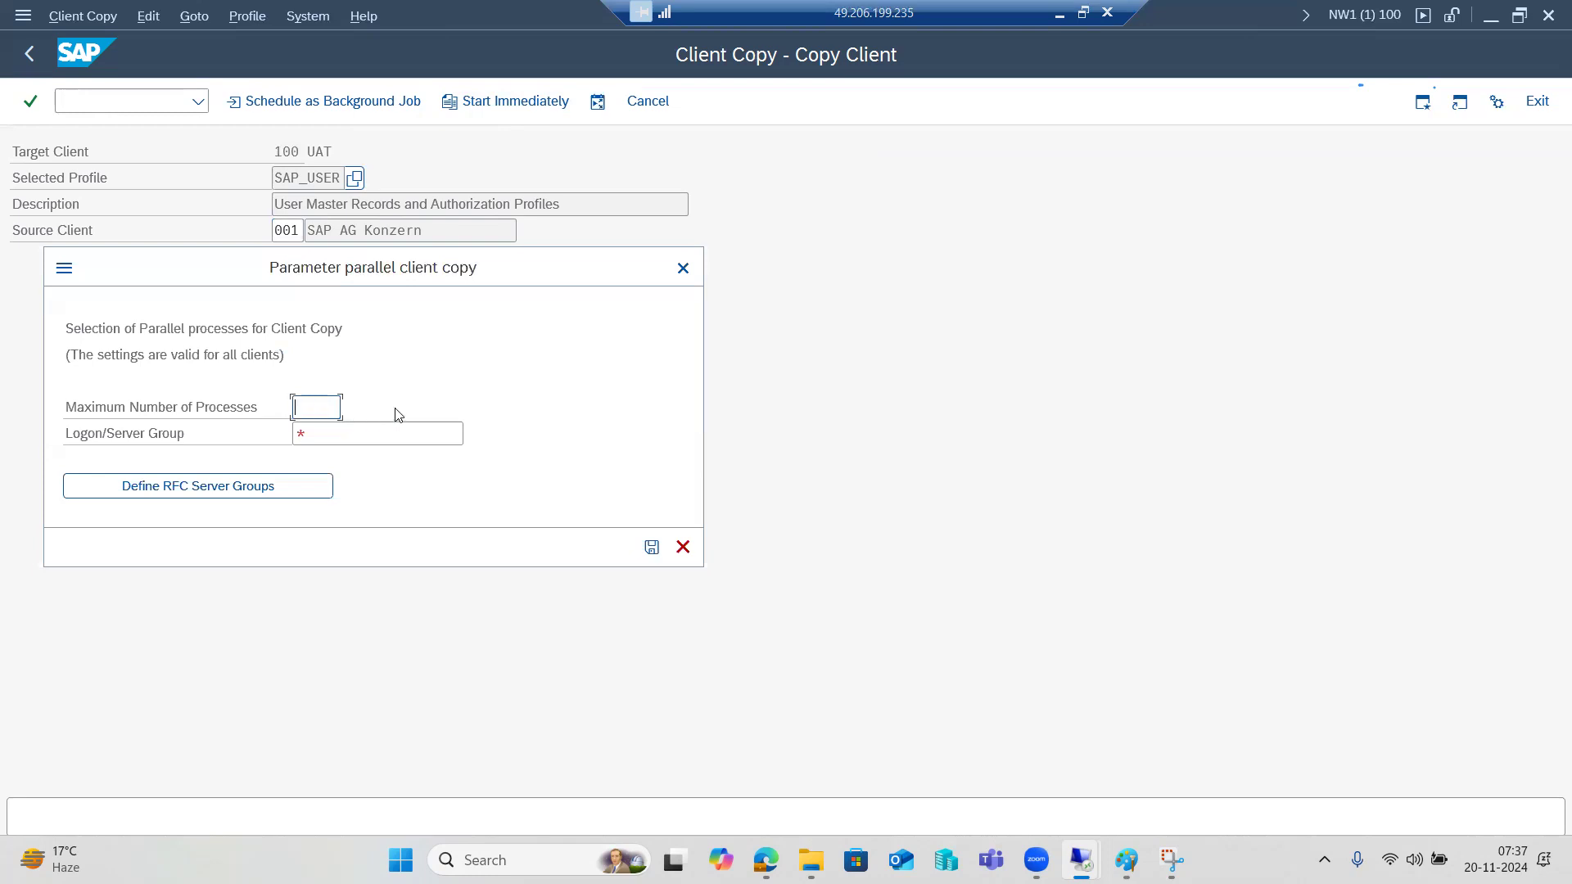
left_click_drag(429, 281, 663, 280)
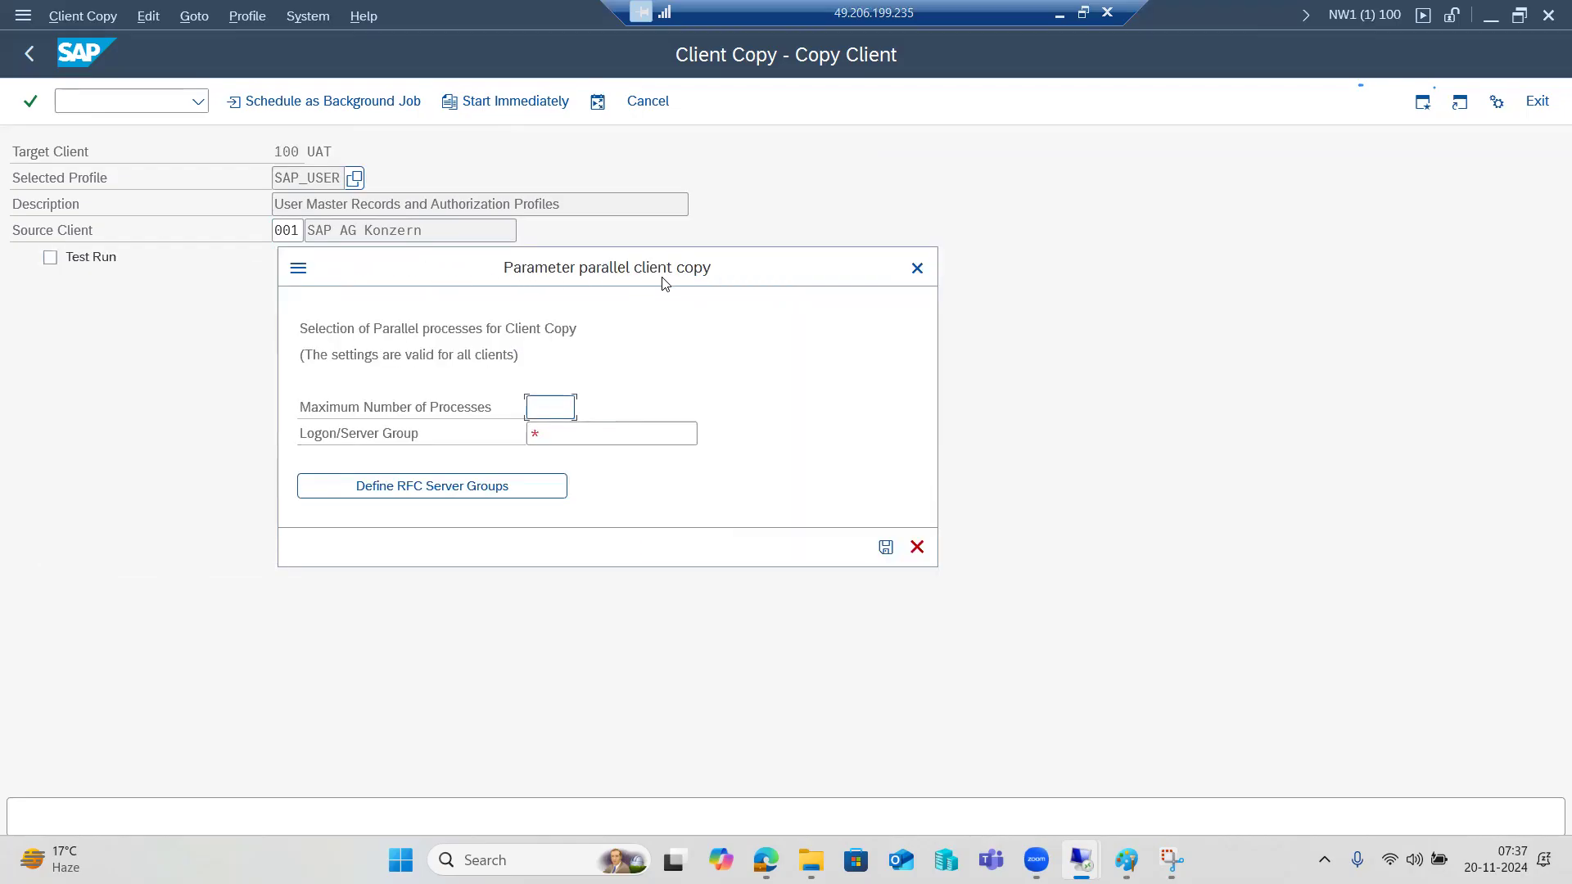
type("4")
left_click(564, 434)
left_click(707, 435)
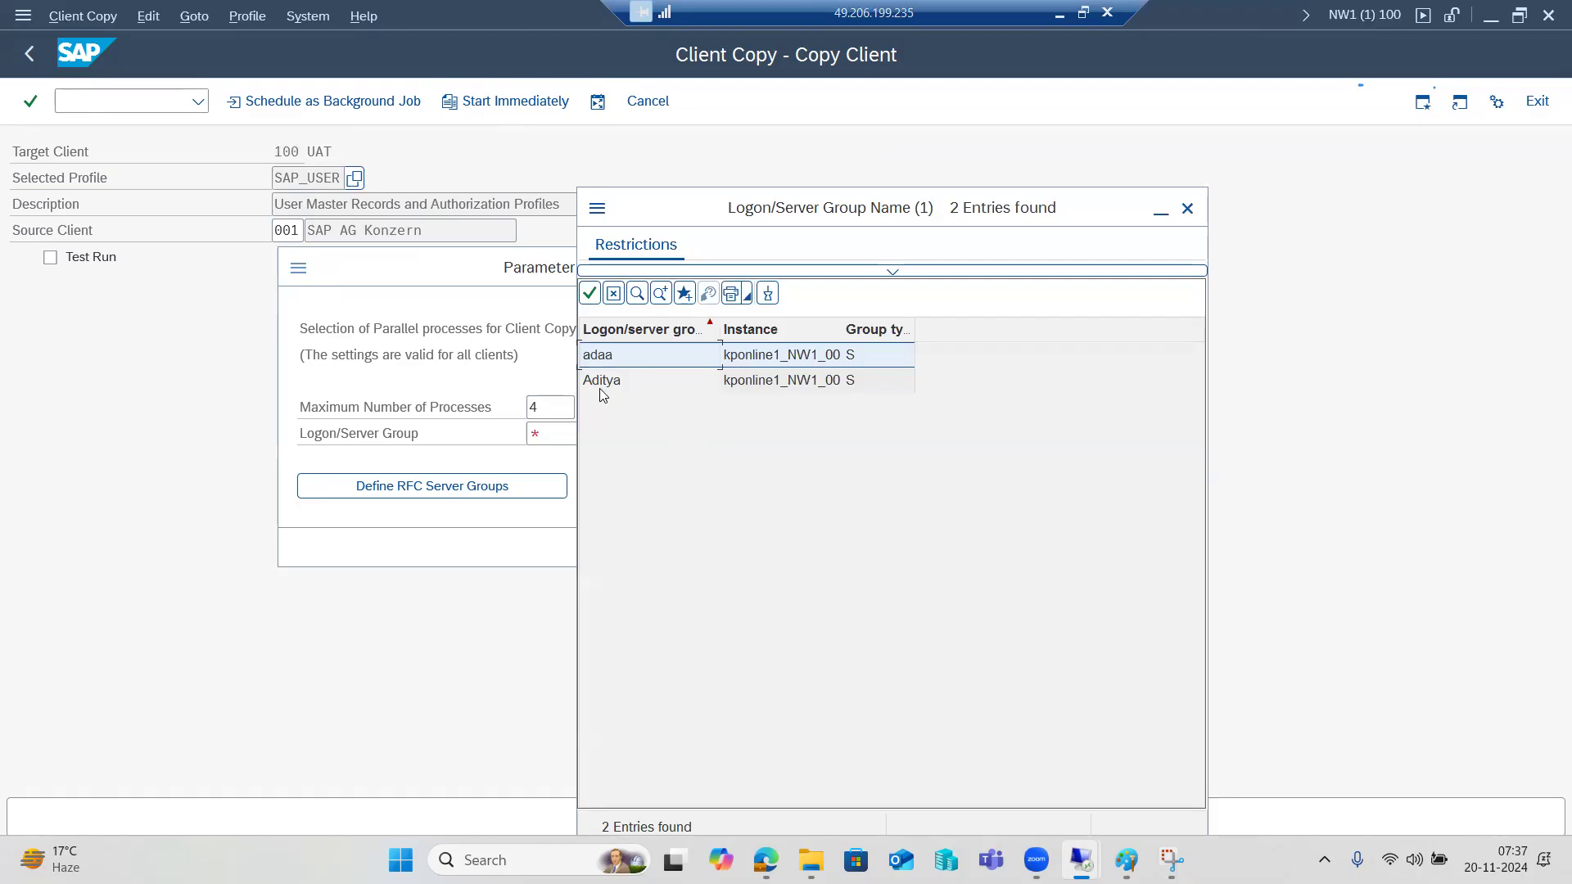
left_click(601, 386)
double_click(600, 384)
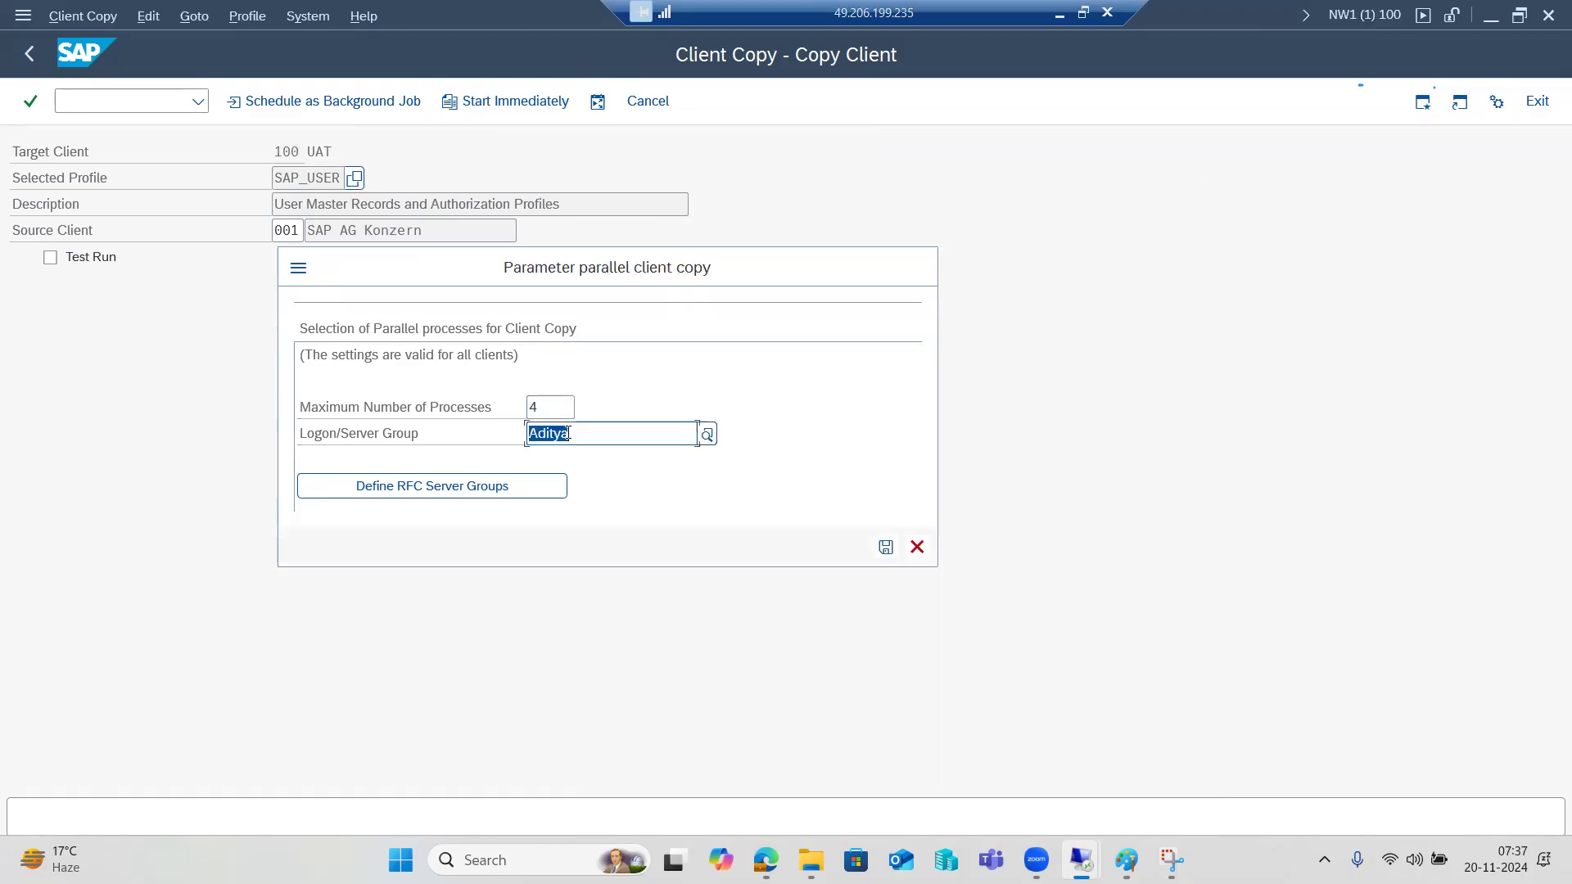
Save the parallel settings and try scheduling the copy from client 001 as a background job.
left_click(886, 548)
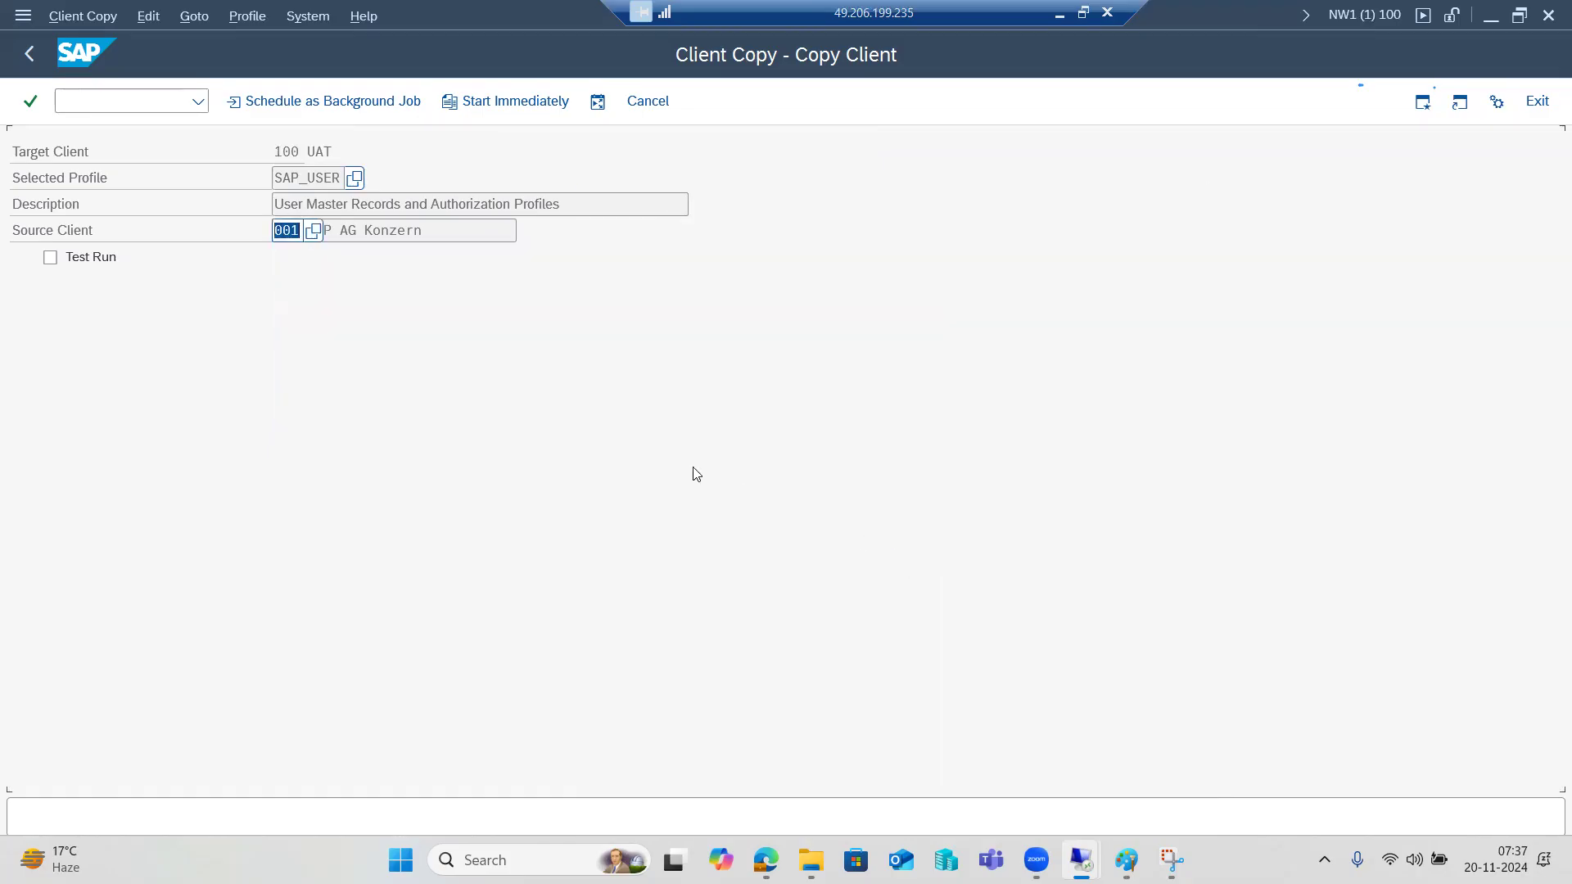
left_click(596, 101)
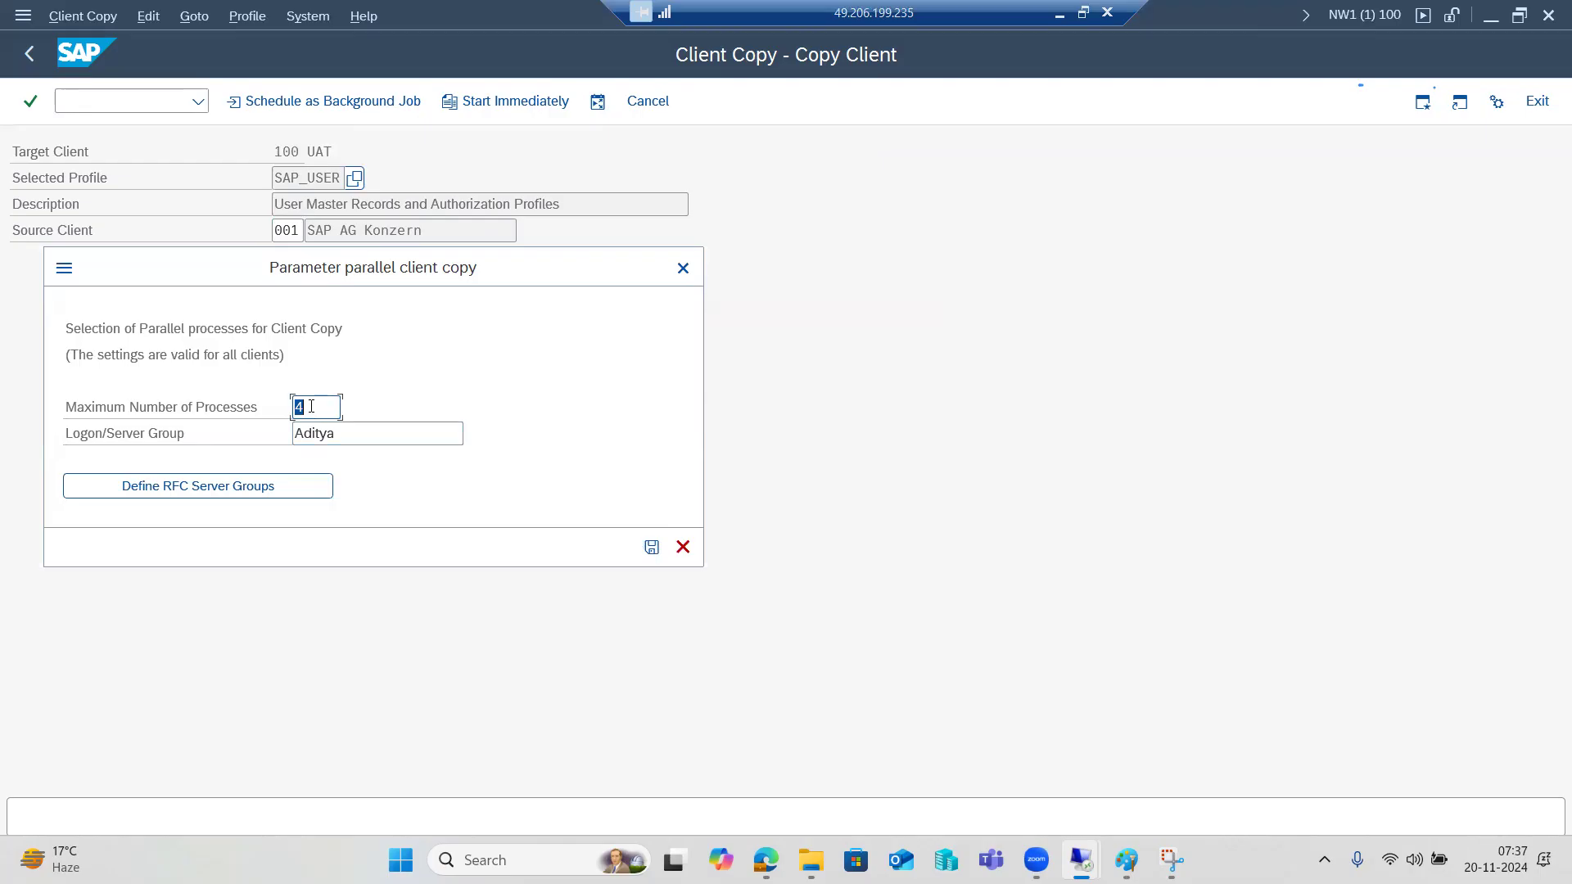
left_click(651, 547)
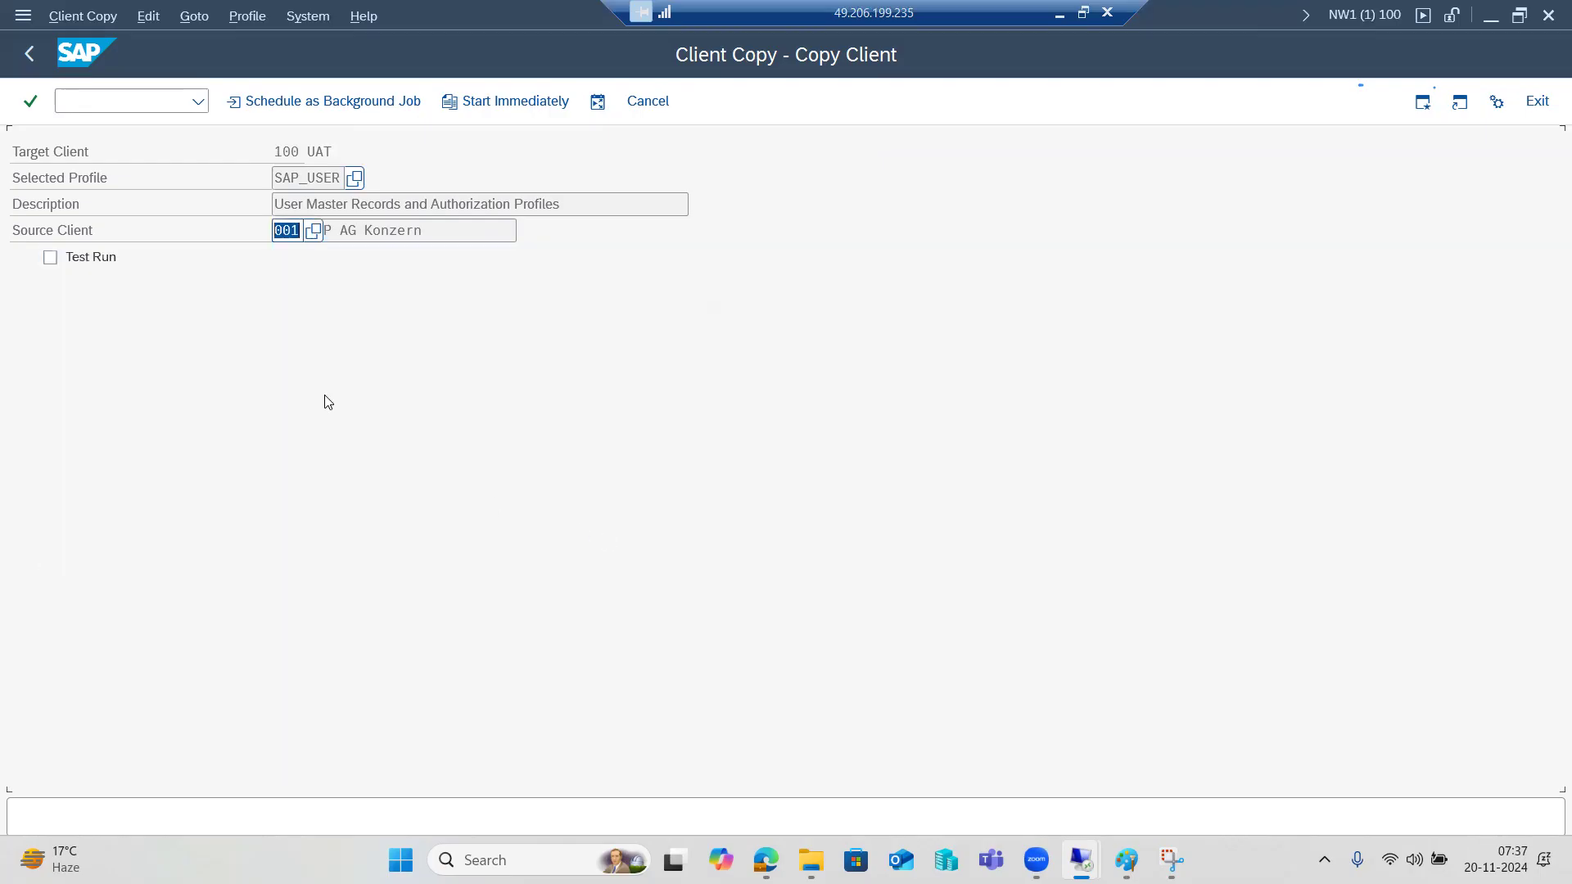
left_click(287, 105)
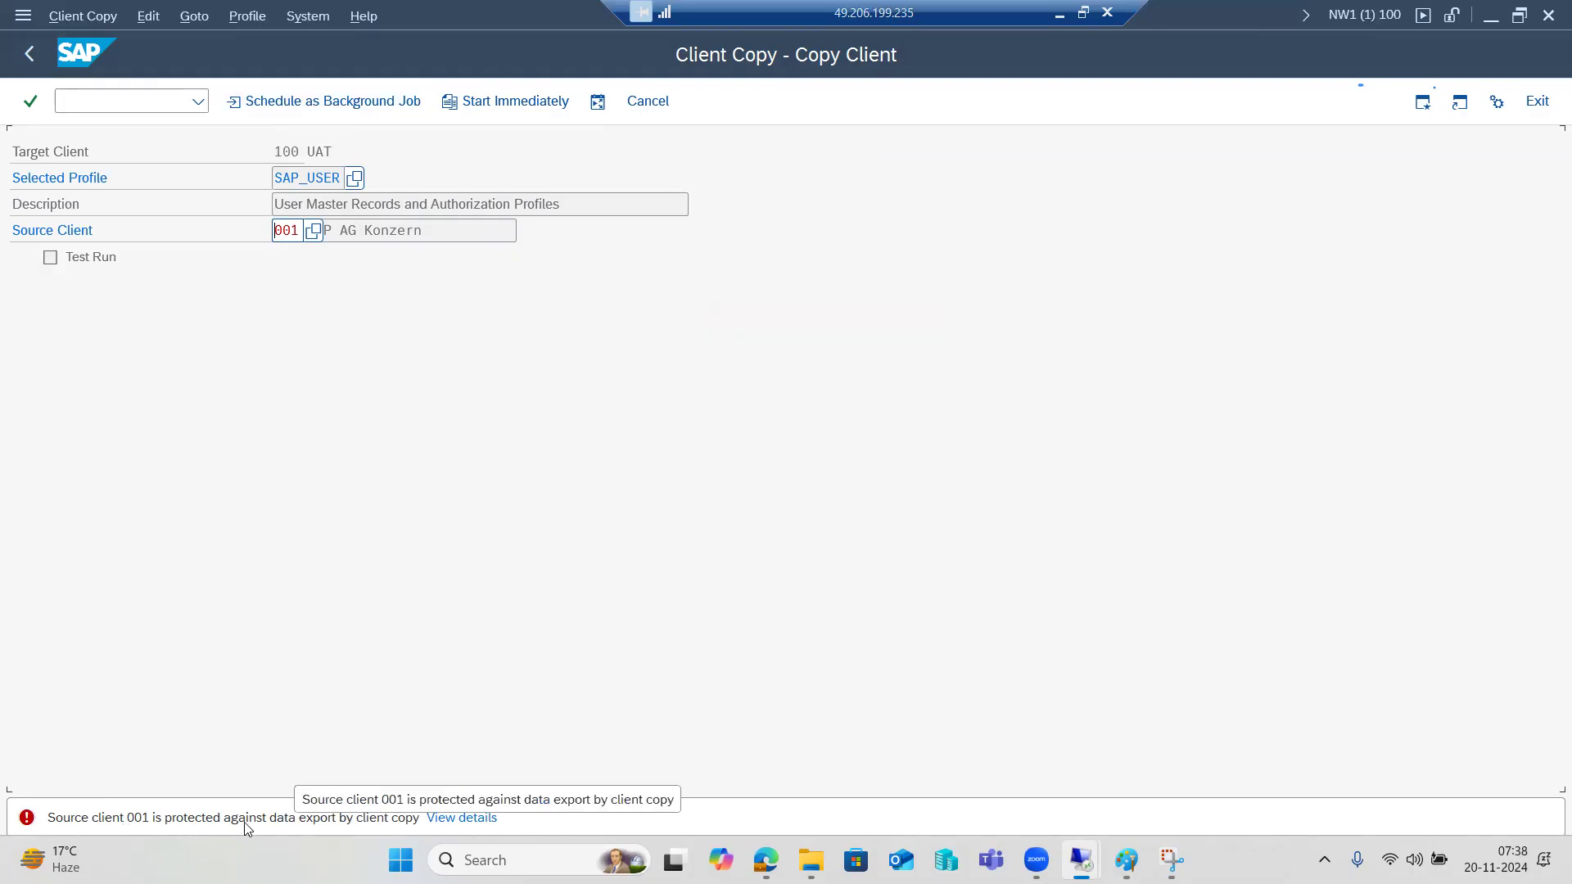
Change the source client from 001 to 000.
double_click(286, 230)
left_click(314, 231)
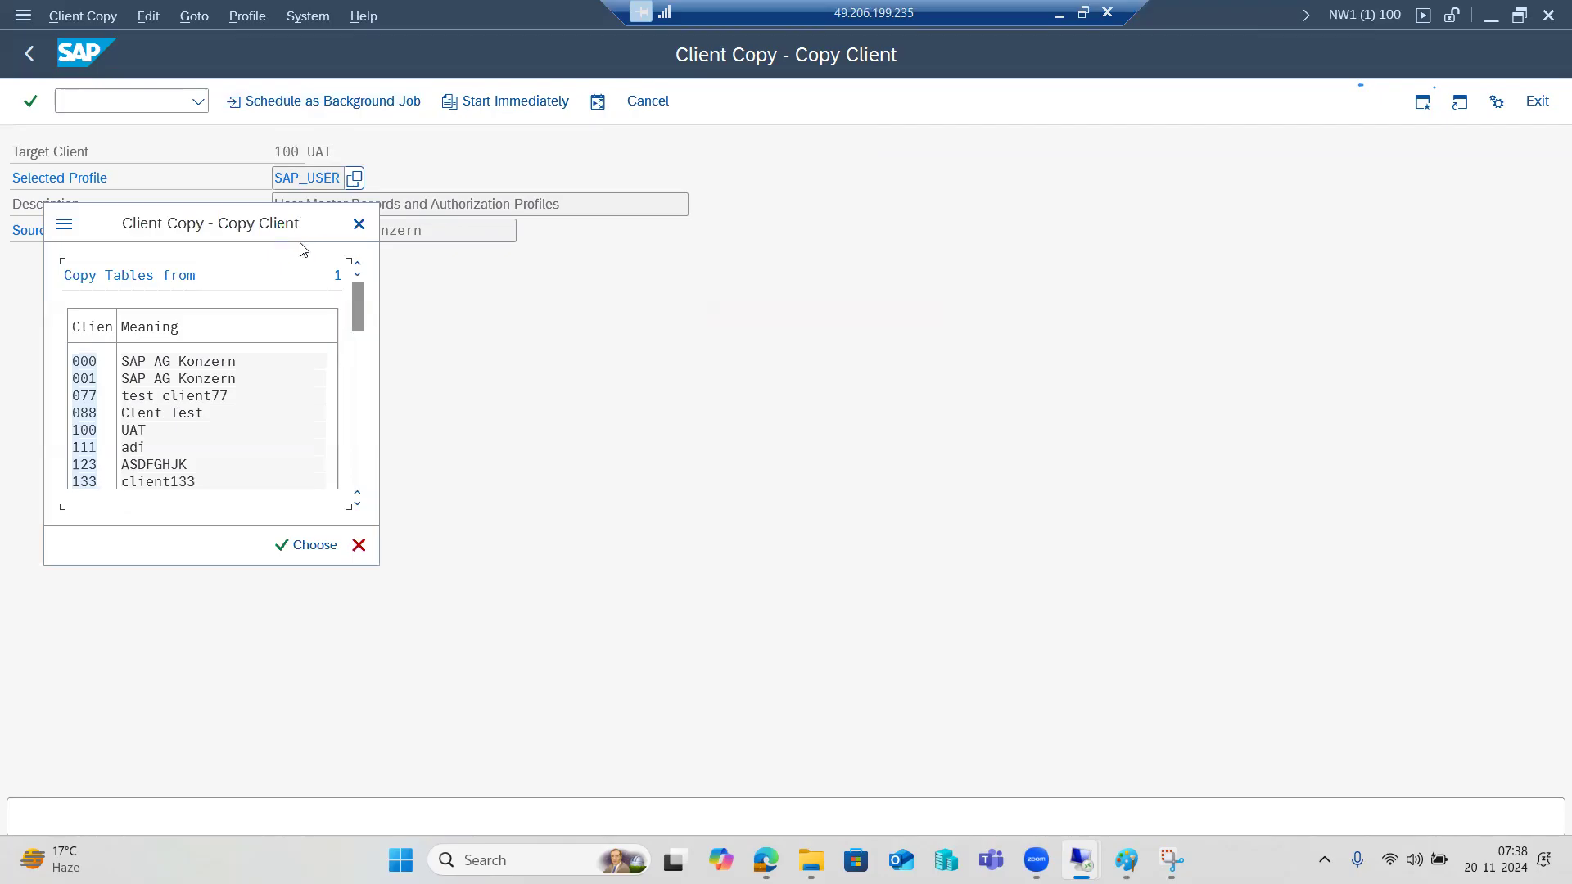
double_click(142, 362)
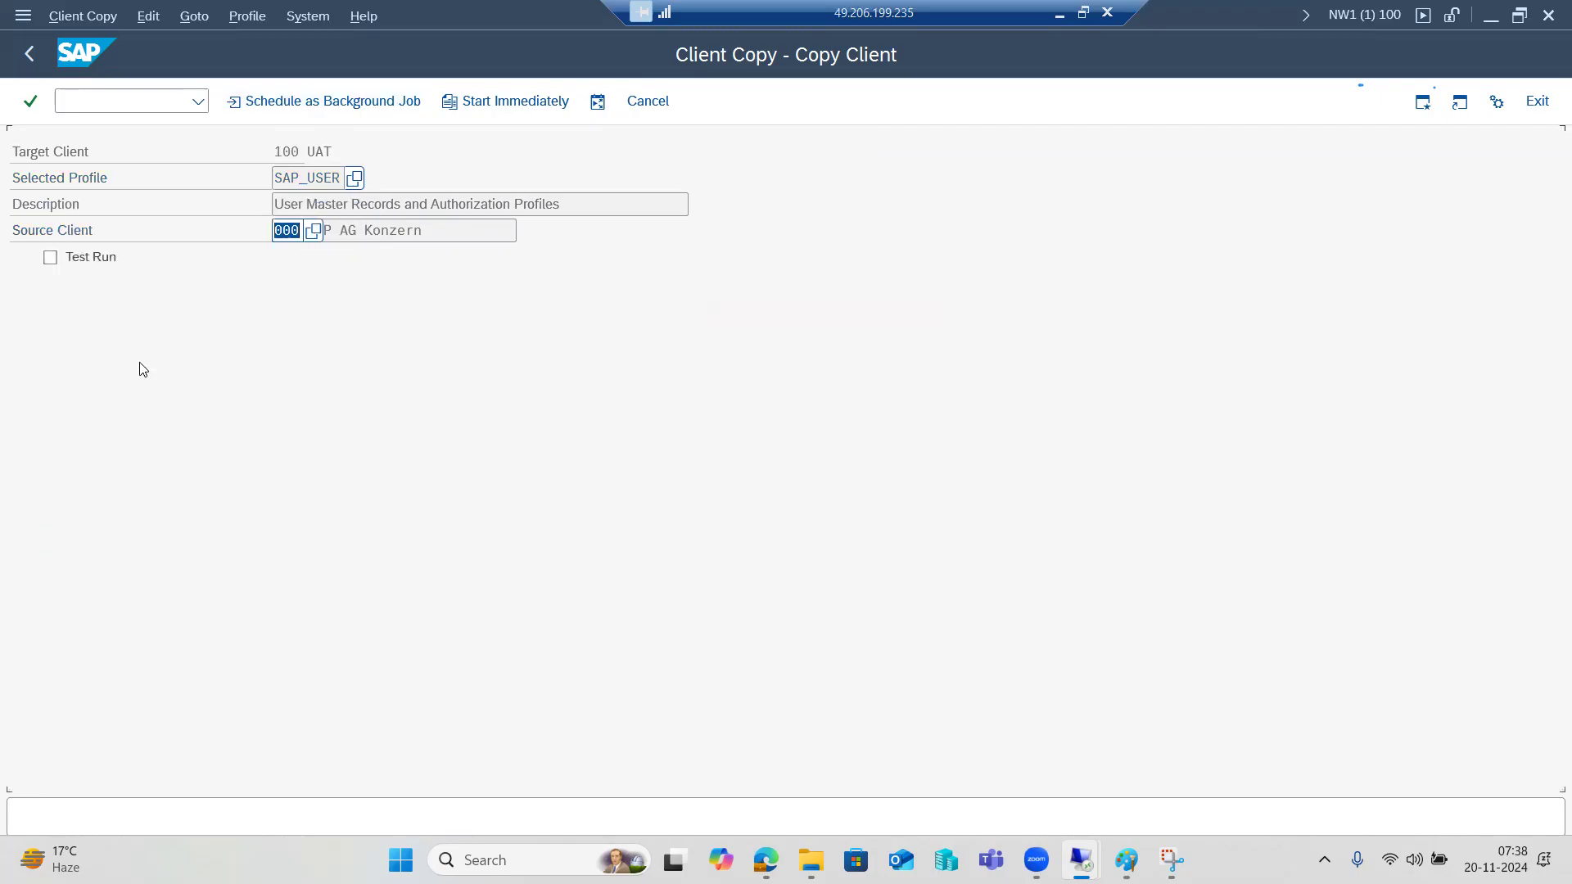
Schedule the copy as an immediate background job and acknowledge the confirmation.
left_click(285, 102)
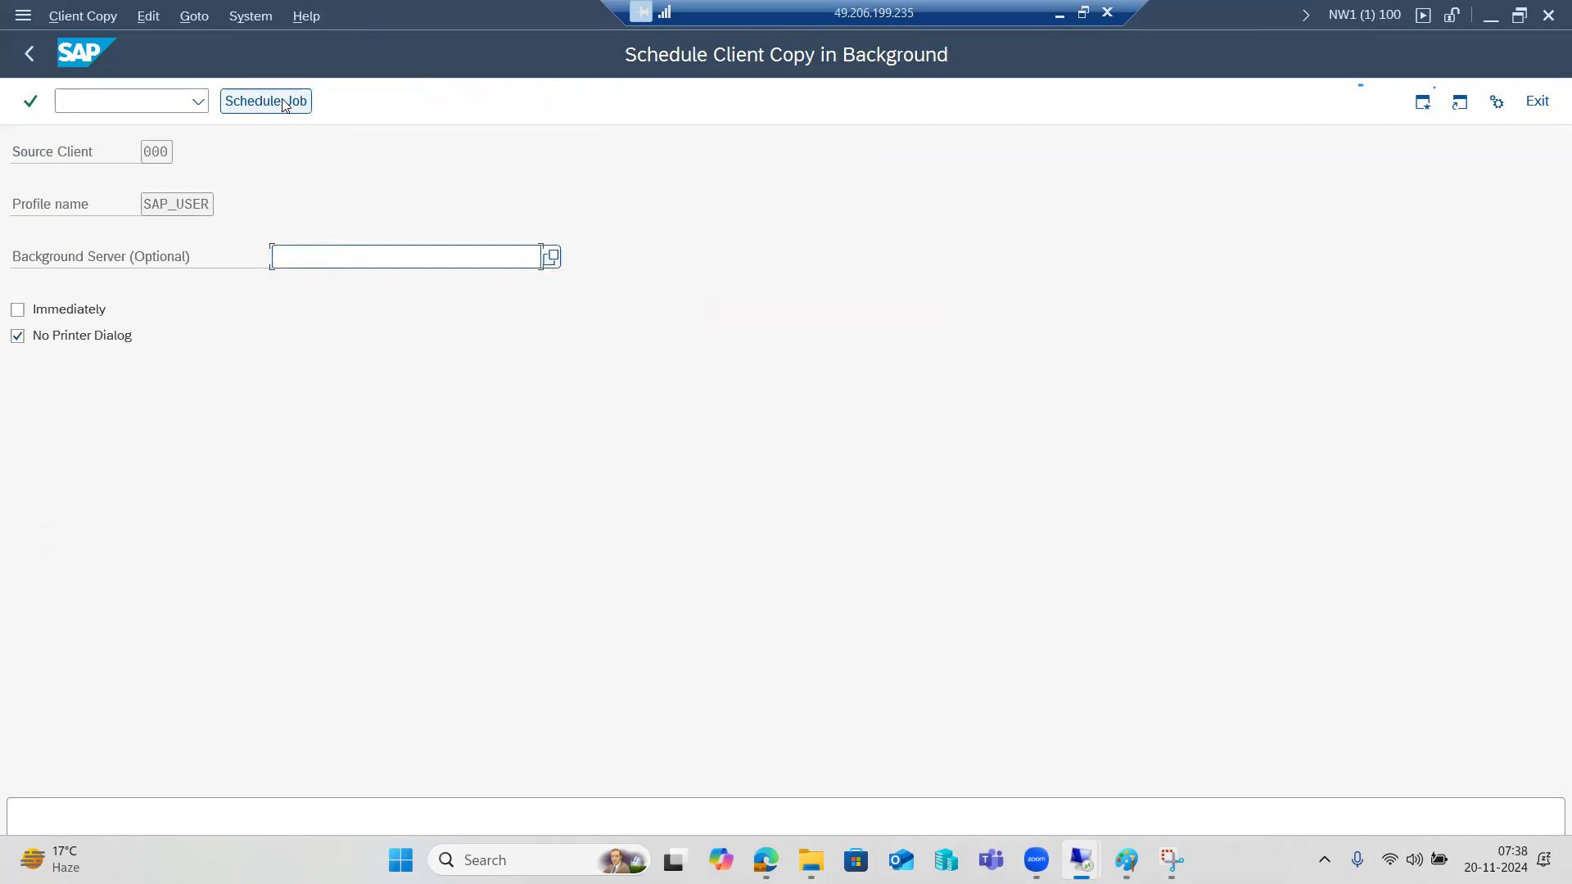
left_click(93, 309)
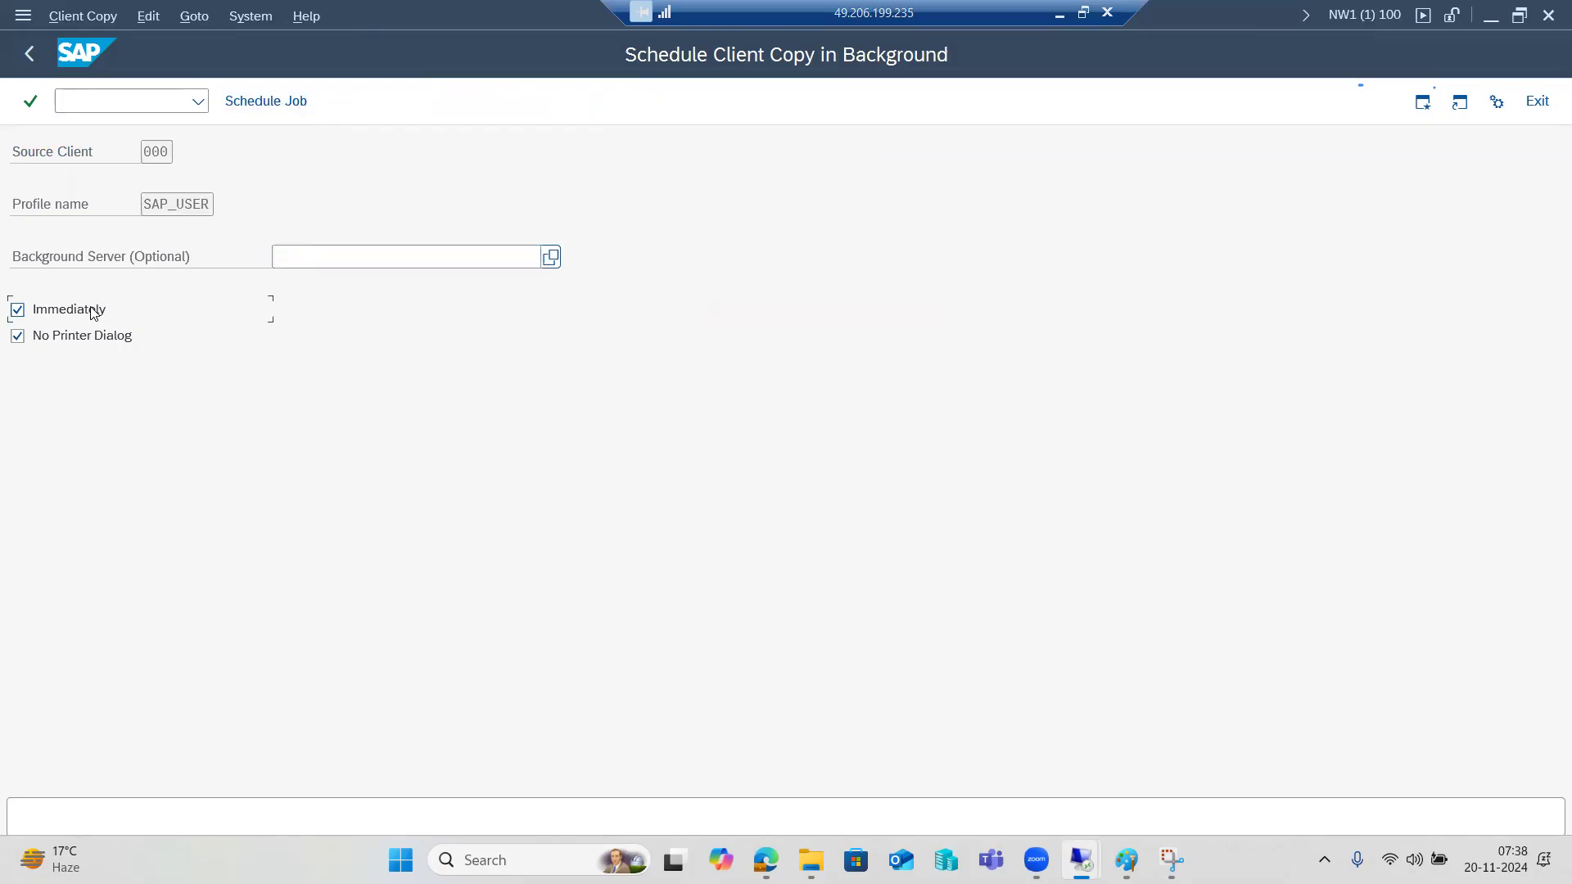
left_click(262, 104)
left_click(385, 700)
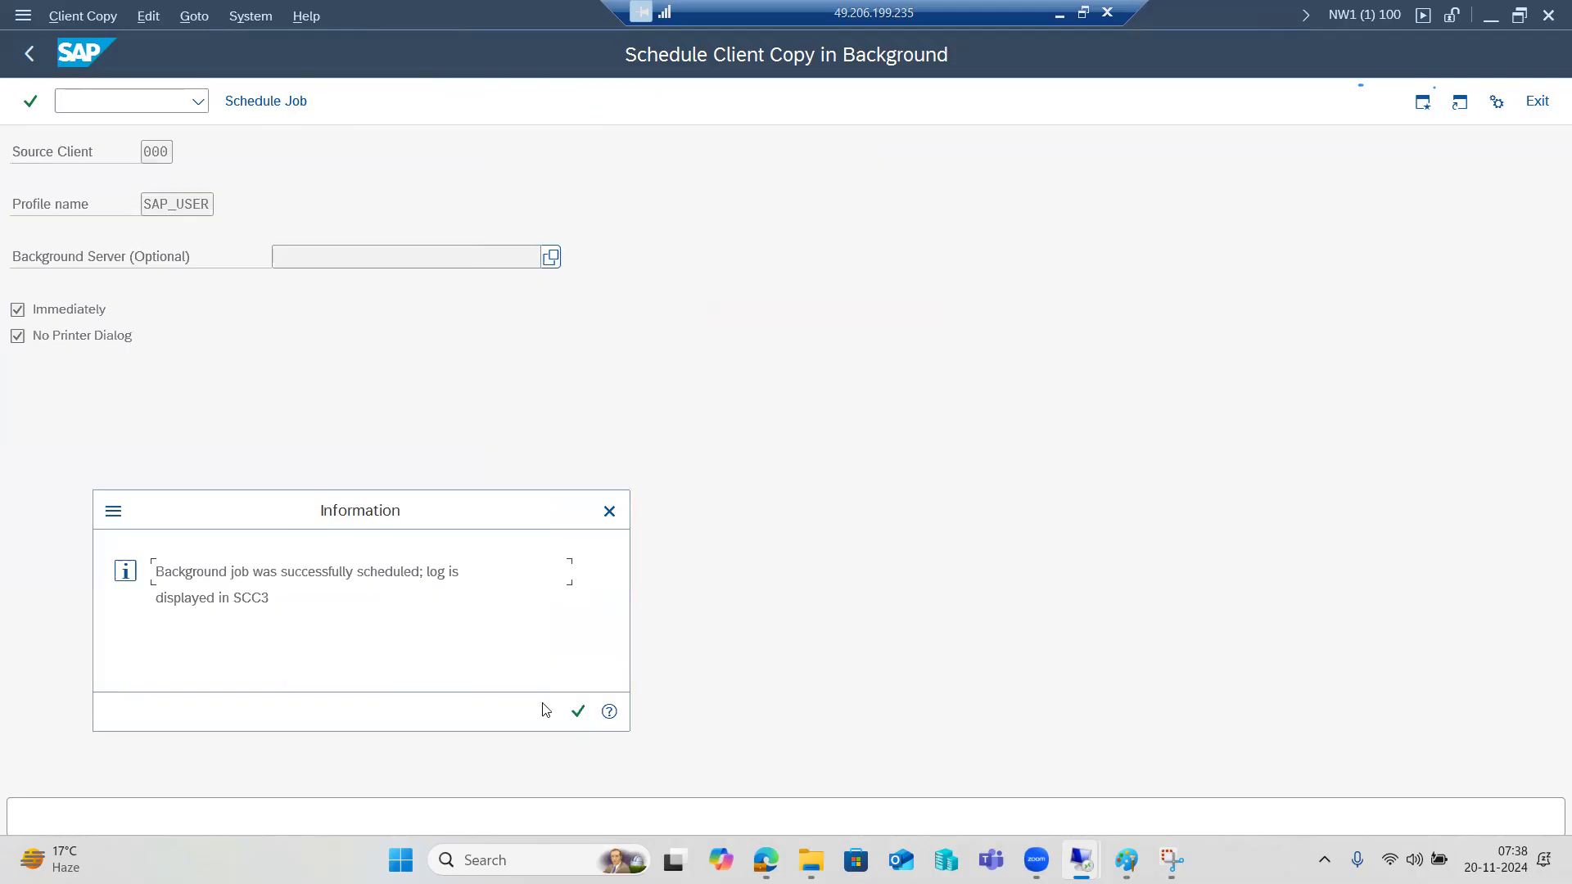
left_click_drag(243, 577, 357, 577)
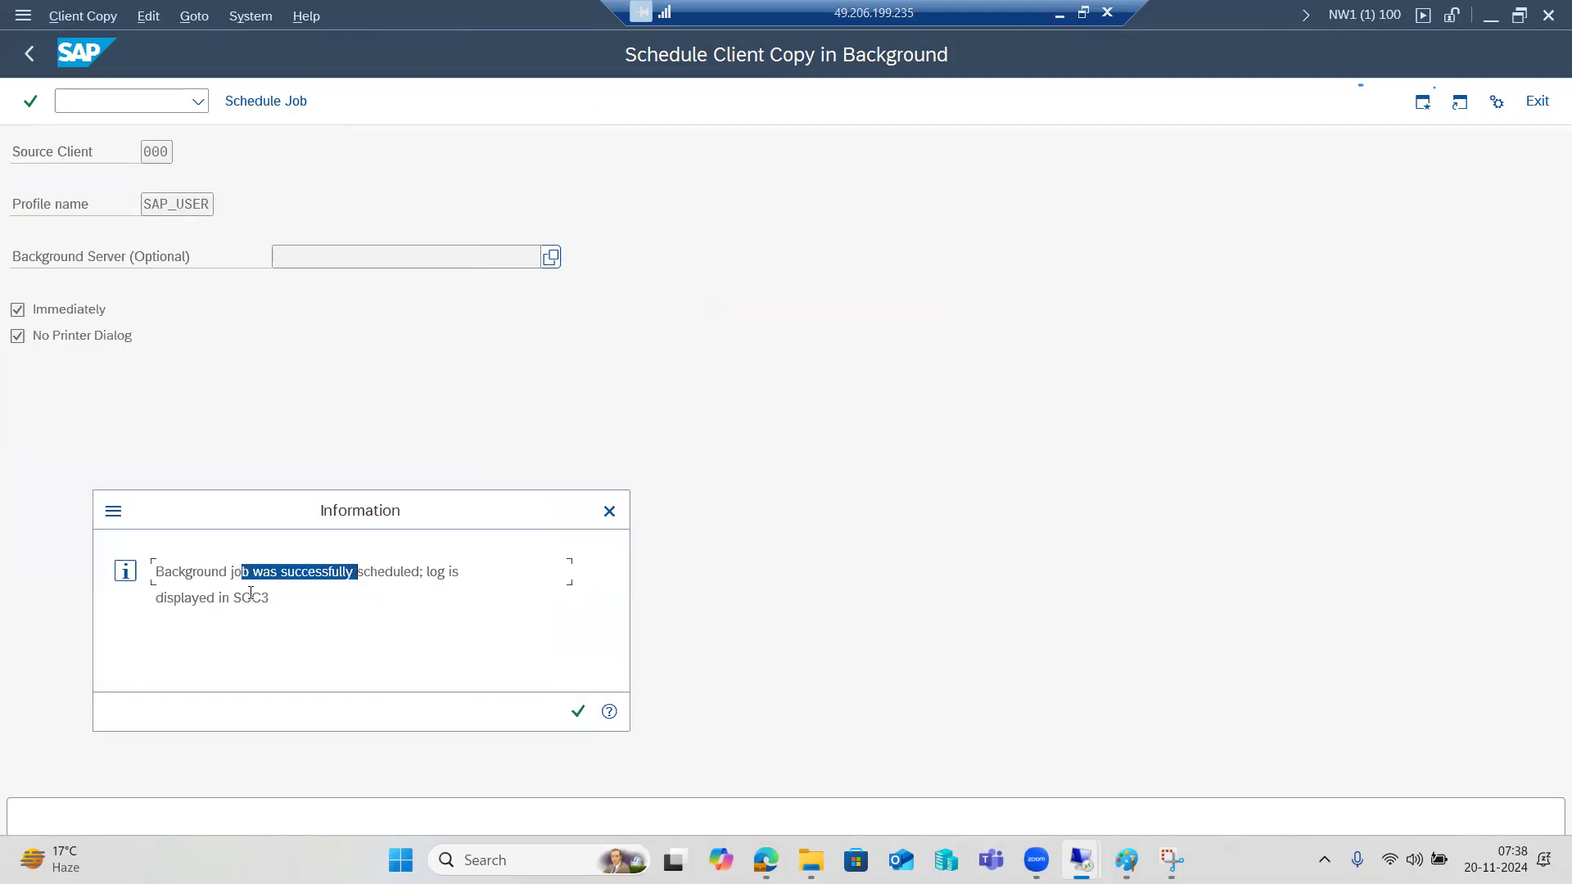
left_click(578, 711)
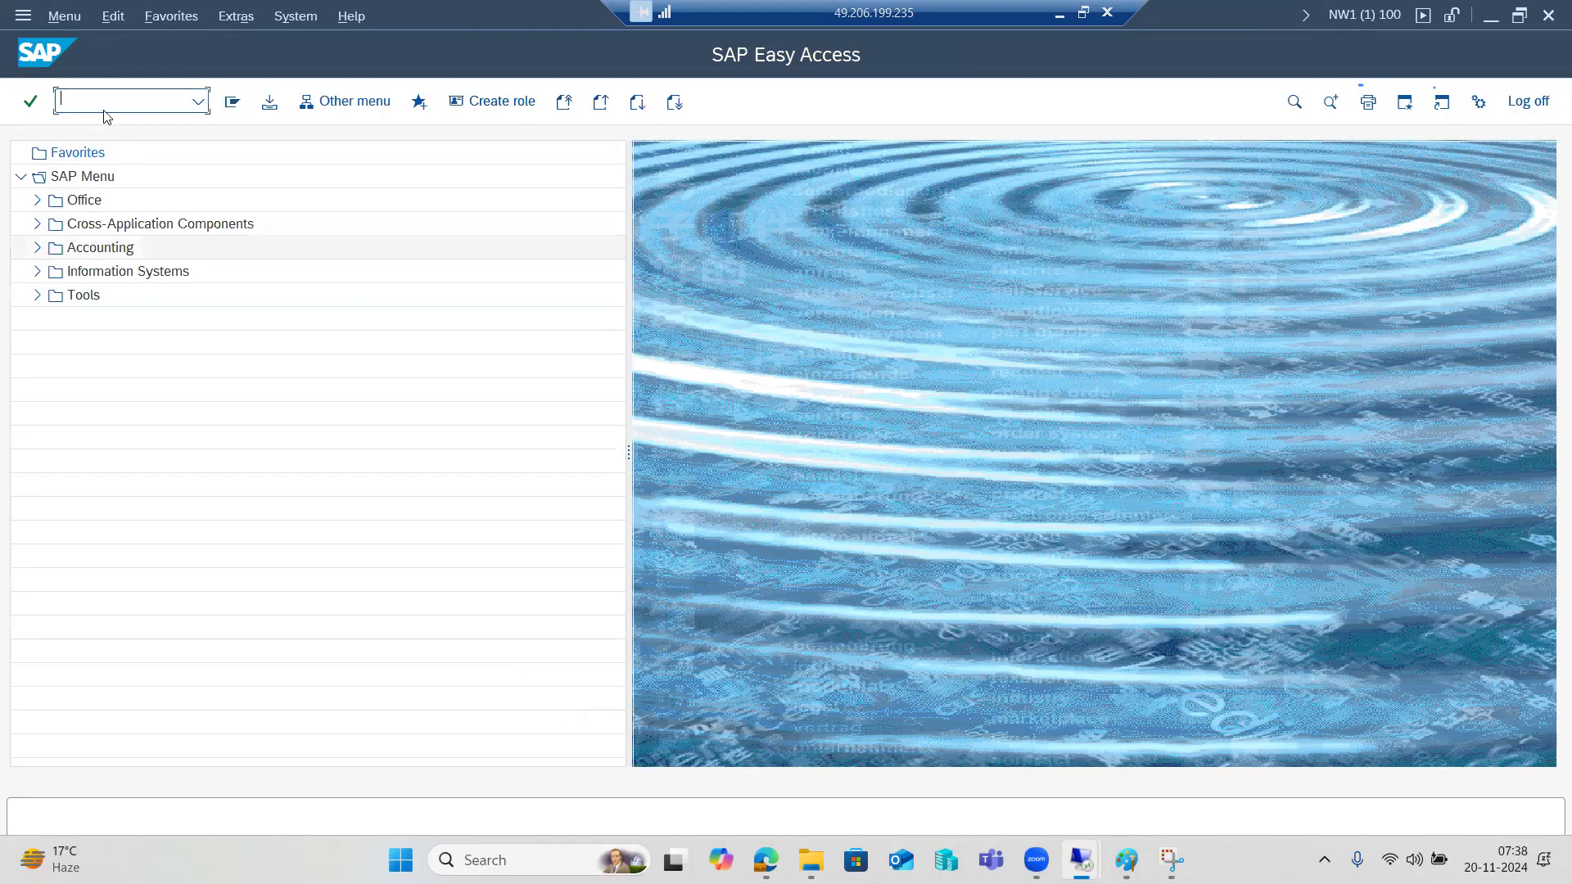
Open the SCC3 log for the copy into client 100 and refresh until 102 of 102 tables show Completed.
type("scc3")
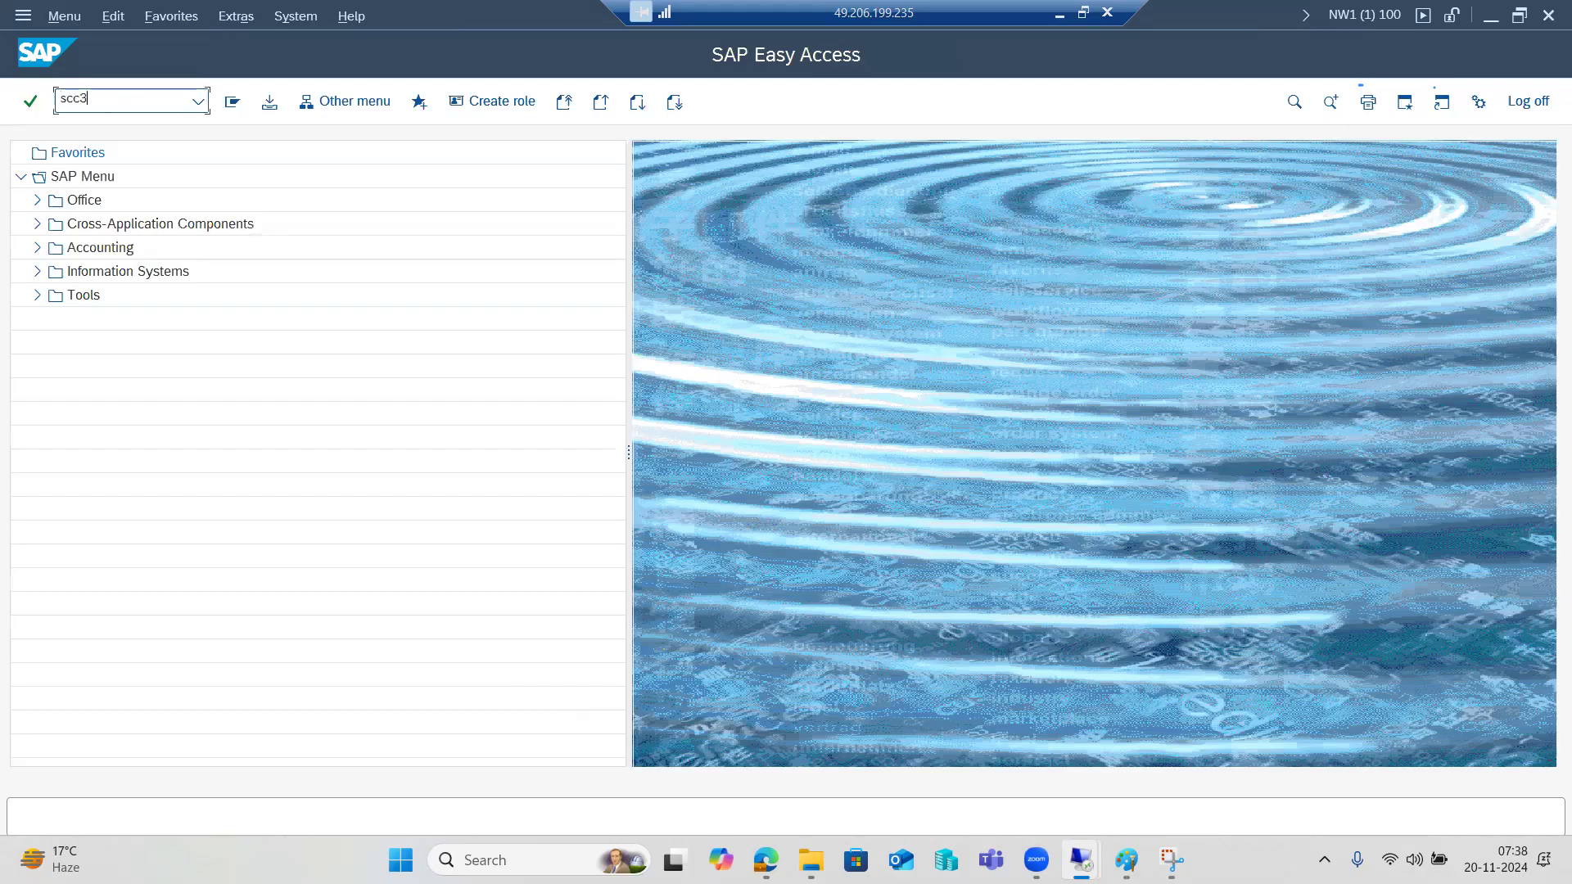
key("Return")
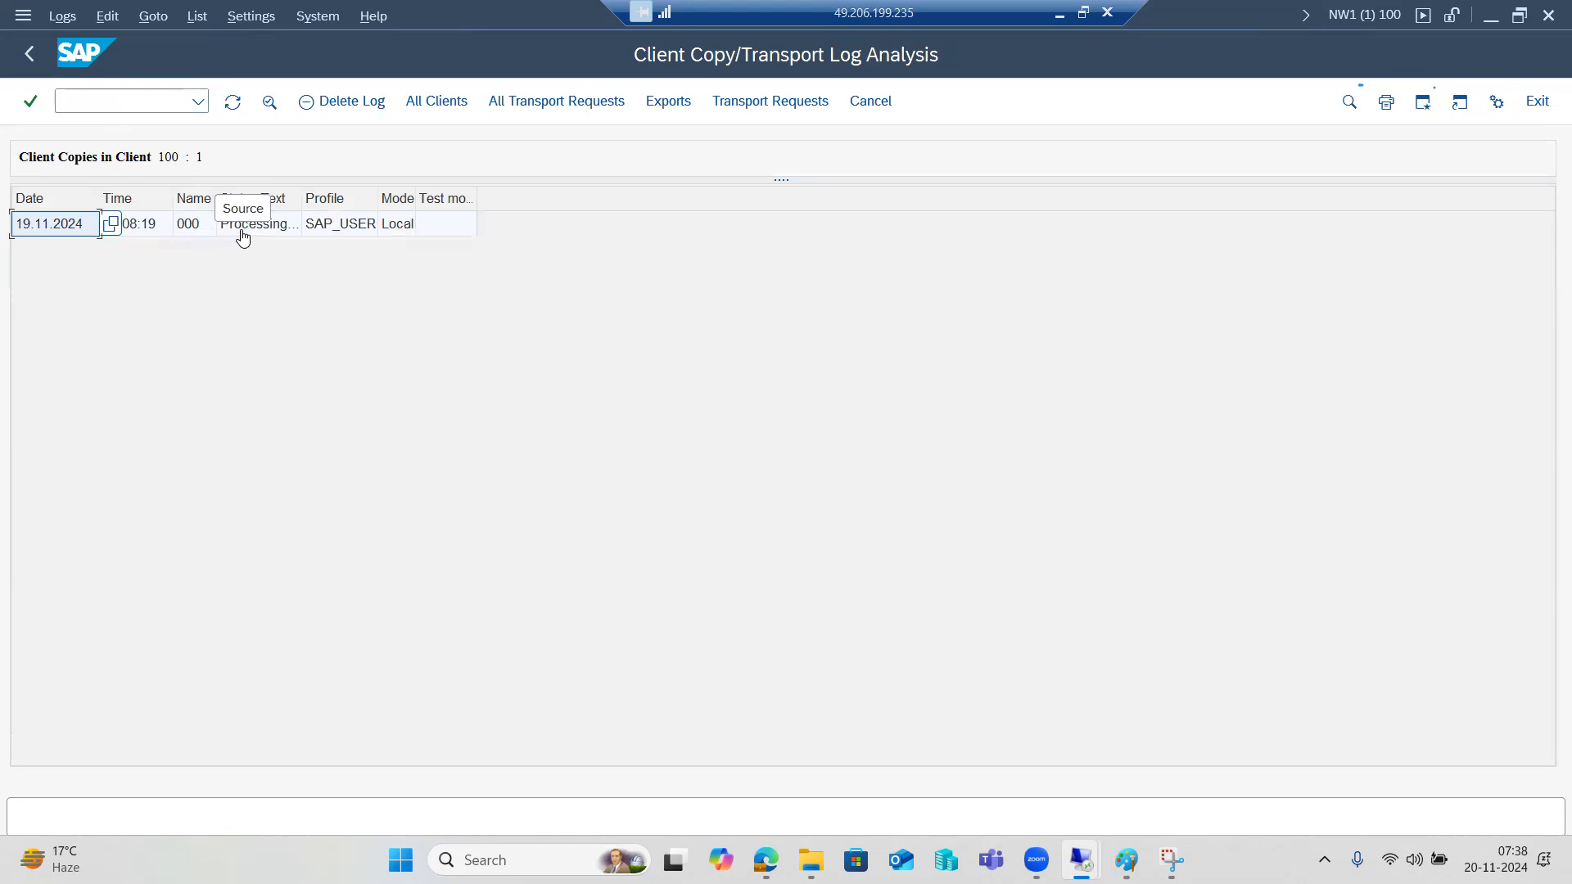
left_click(243, 232)
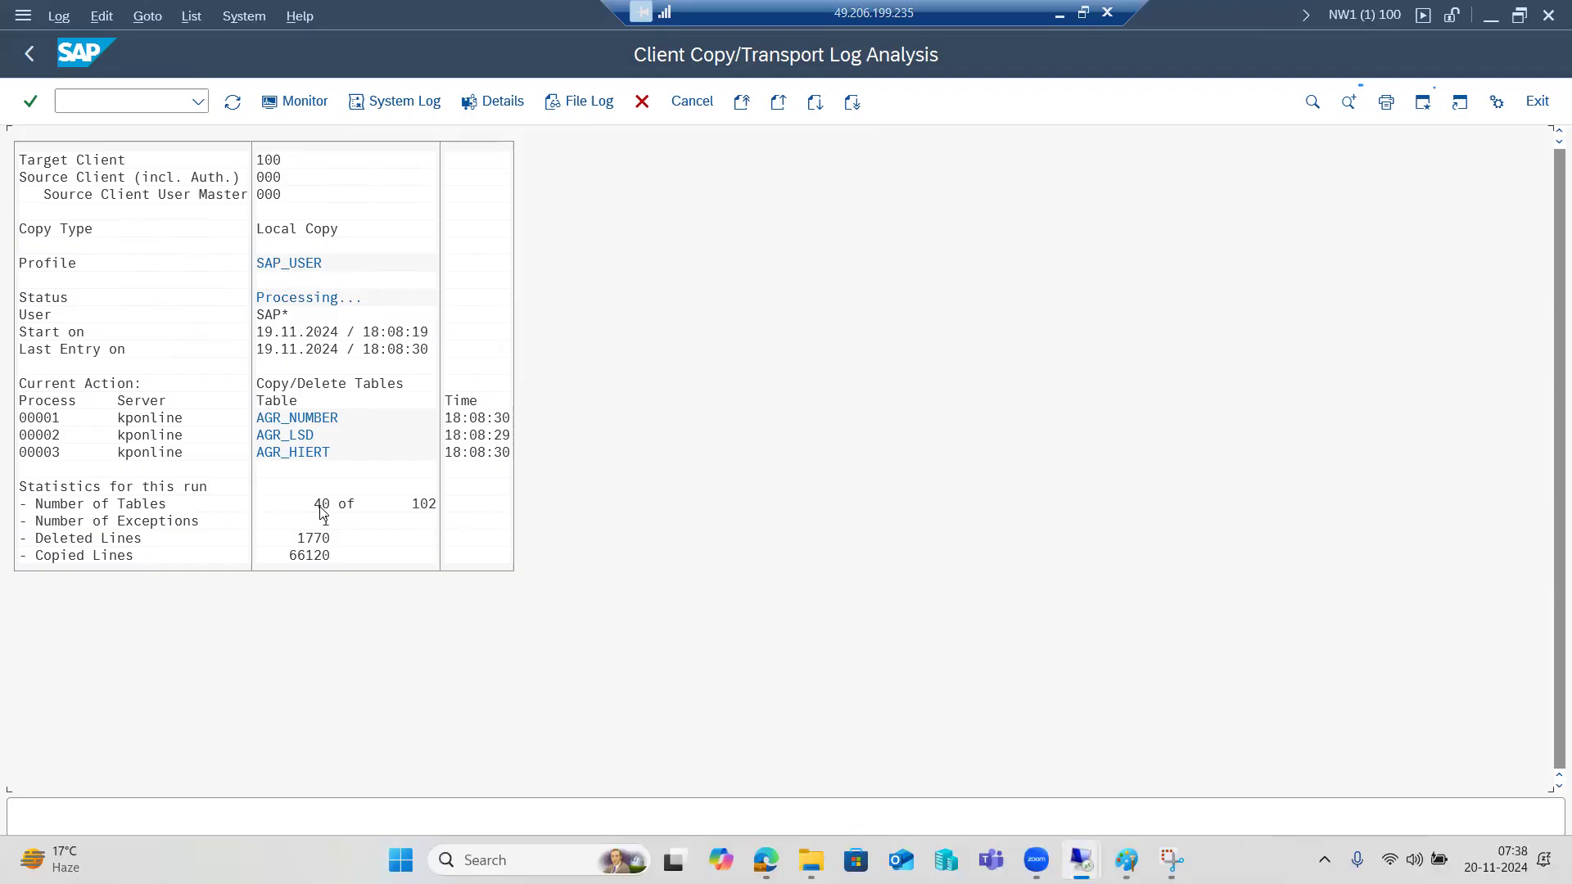
left_click(233, 101)
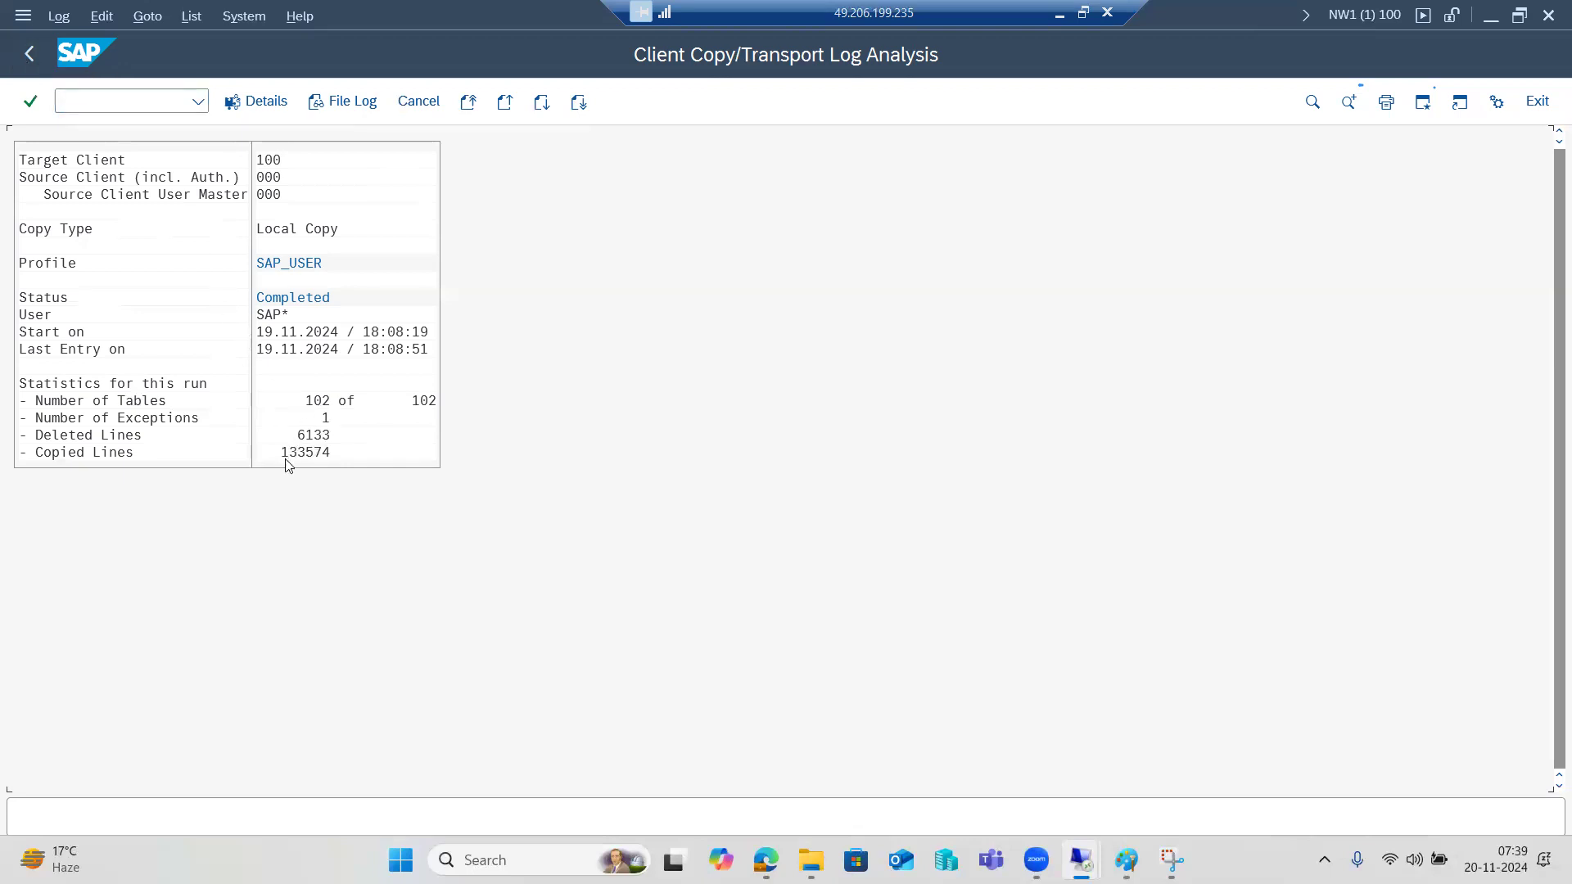
Run /nscc4, search for users (no values found), then go back to SAP Easy Access.
left_click(100, 104)
type("/nscc4")
key("Return")
left_click(214, 153)
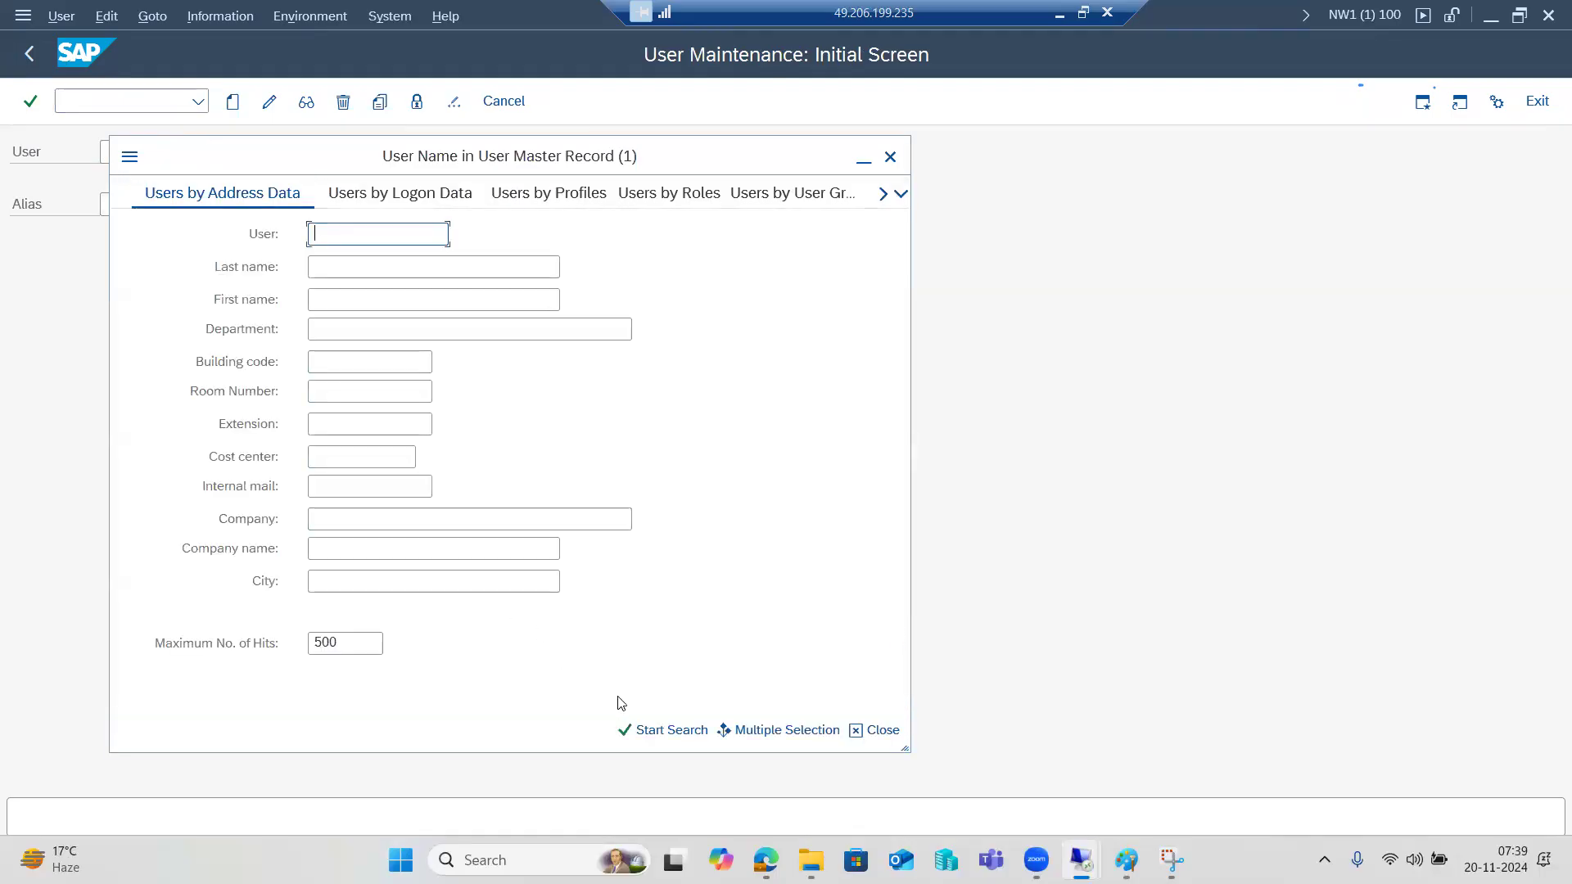
left_click(646, 729)
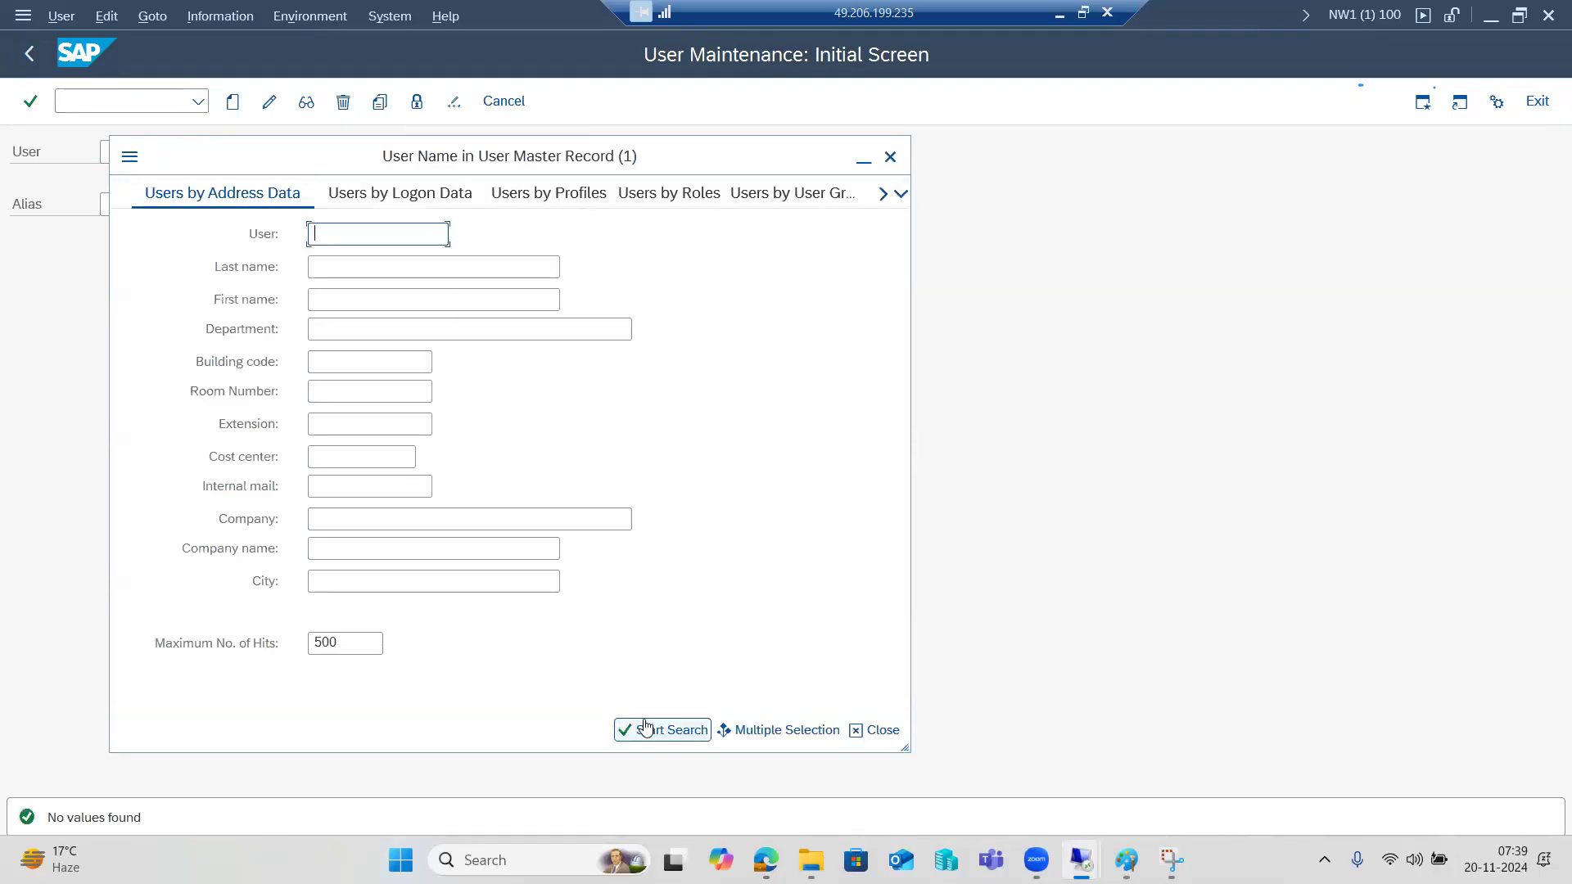
left_click(890, 156)
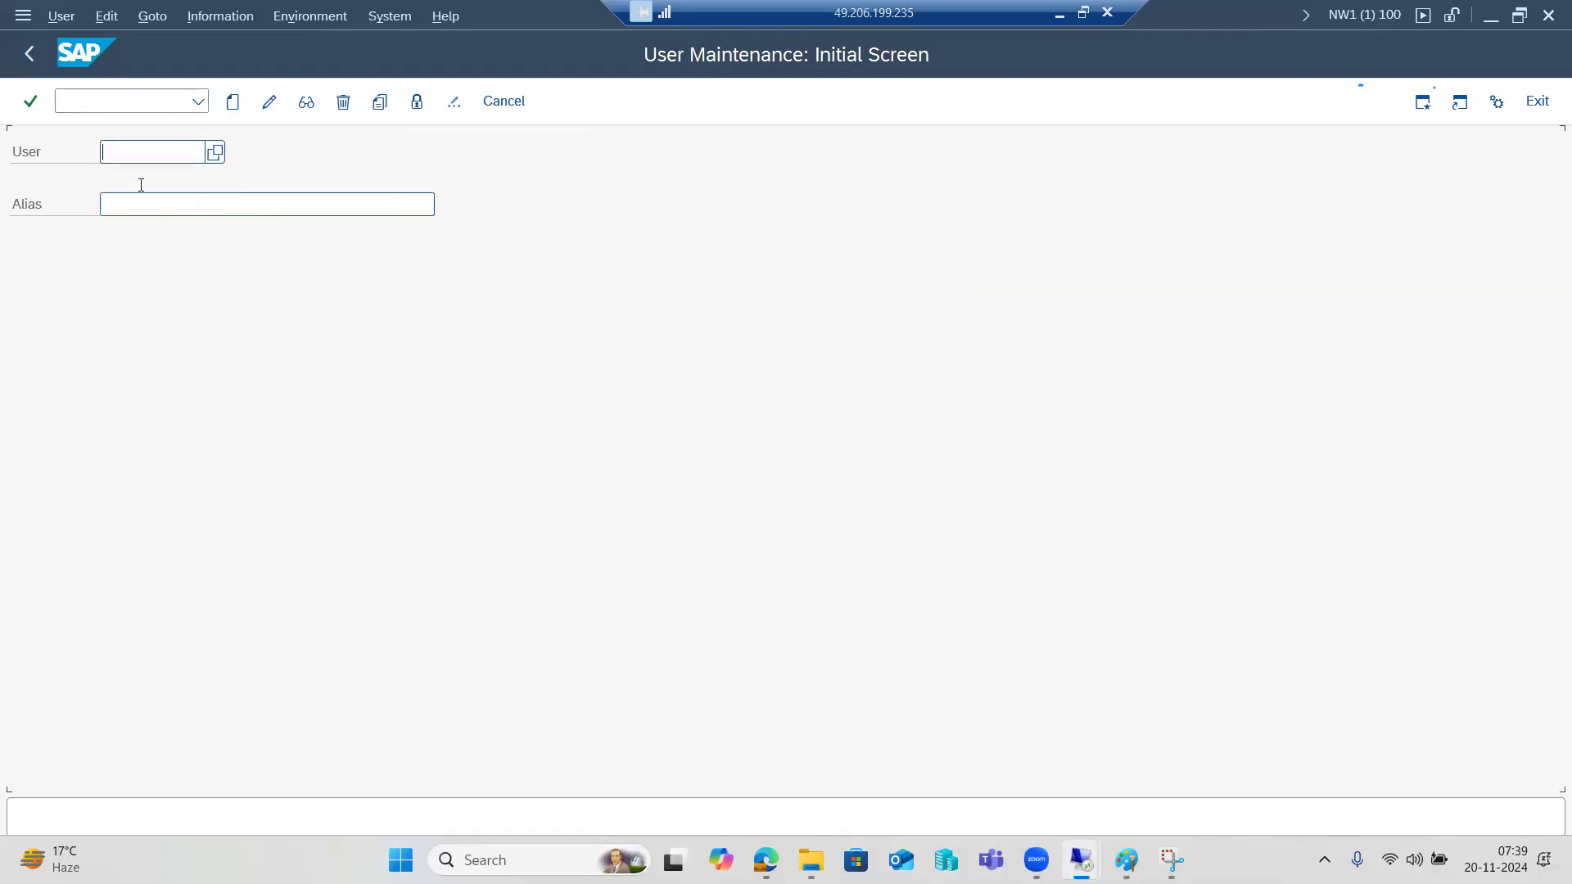
left_click(30, 55)
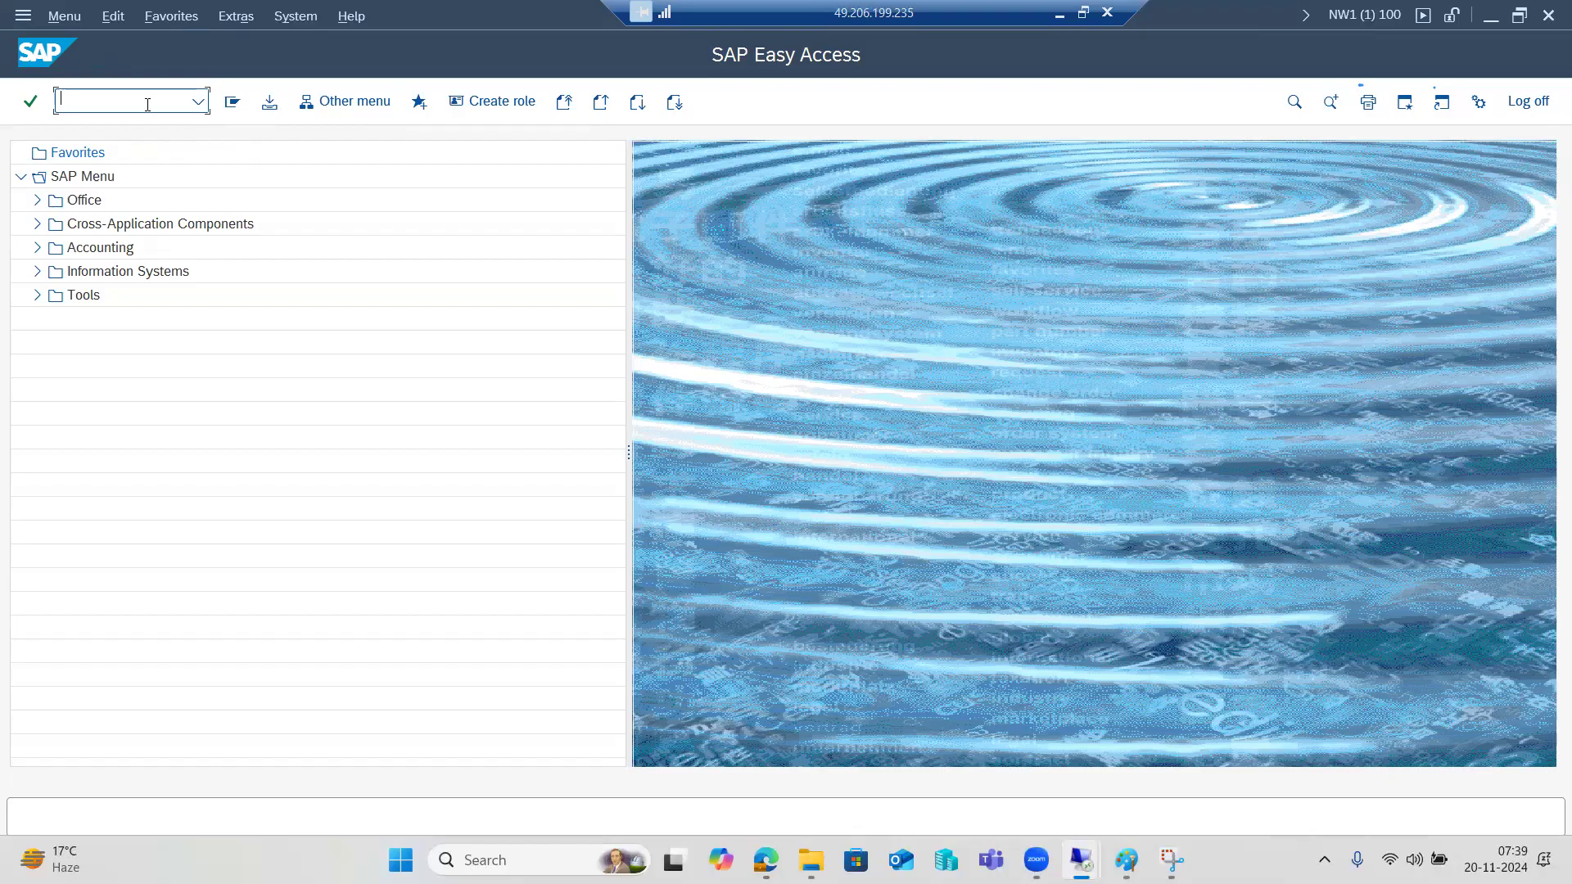
In SCCL, clear the parallel process count and logon/server group values.
type("sccl")
key("Return")
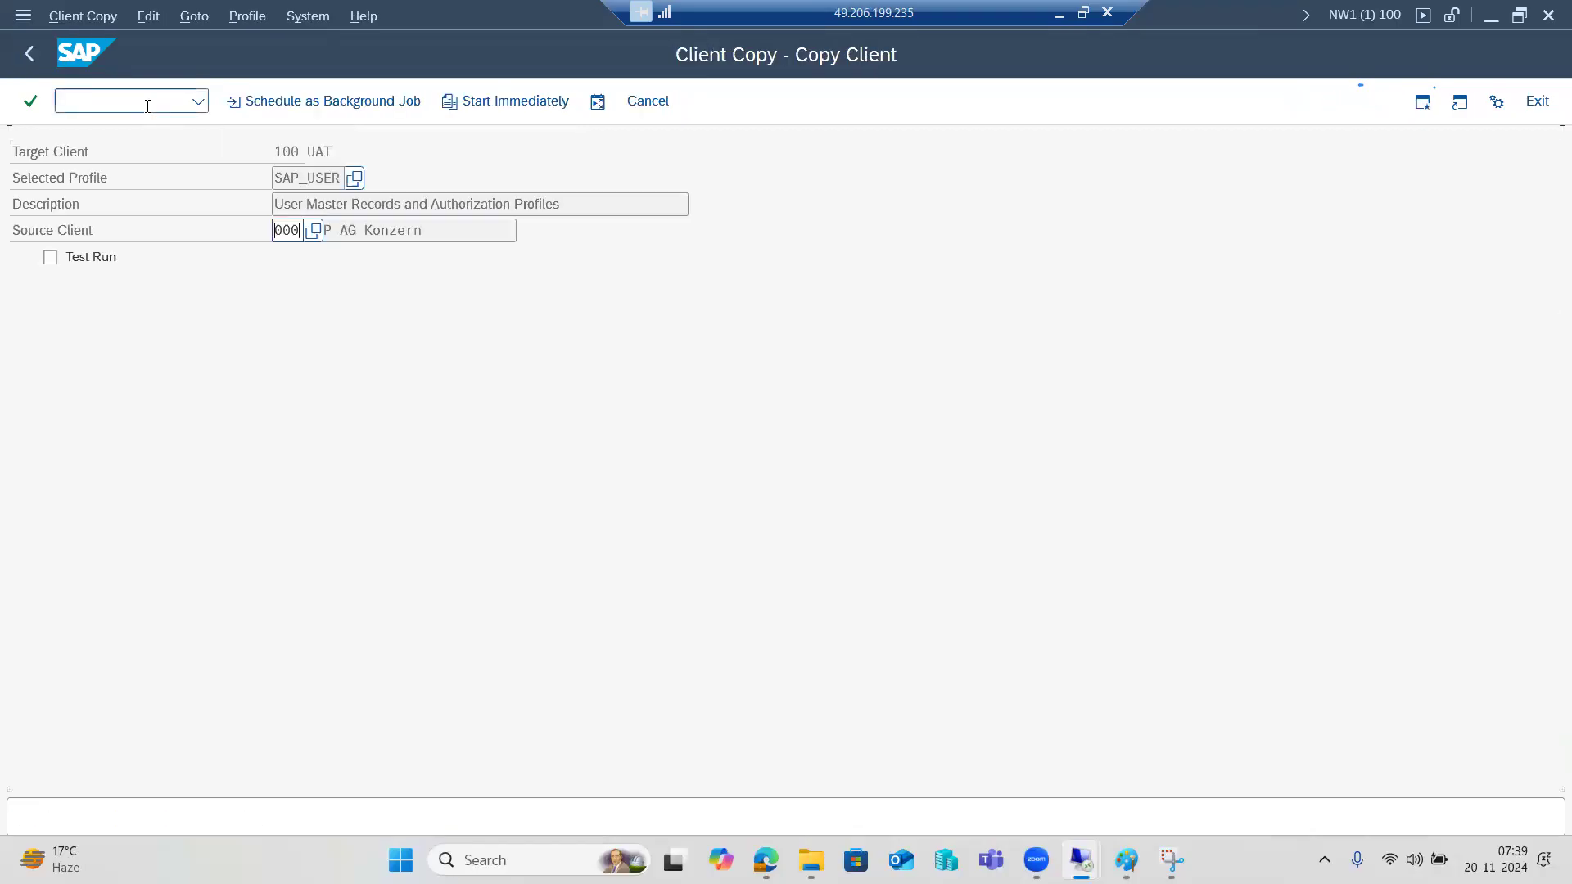
left_click(598, 103)
key("BackSpace")
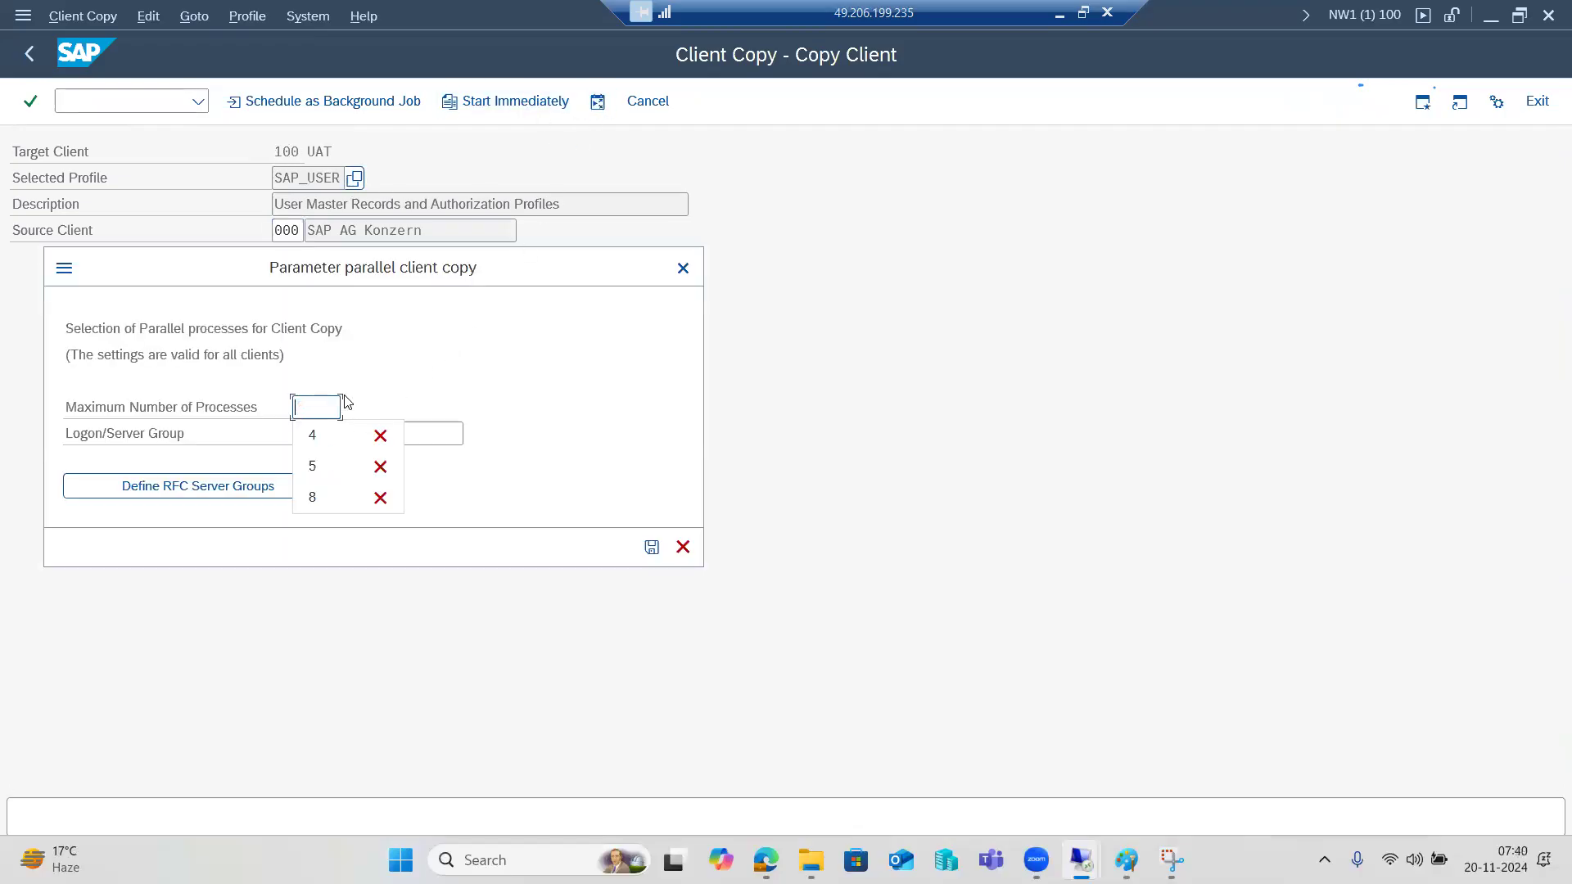
left_click(424, 429)
key("ctrl+a")
key("BackSpace")
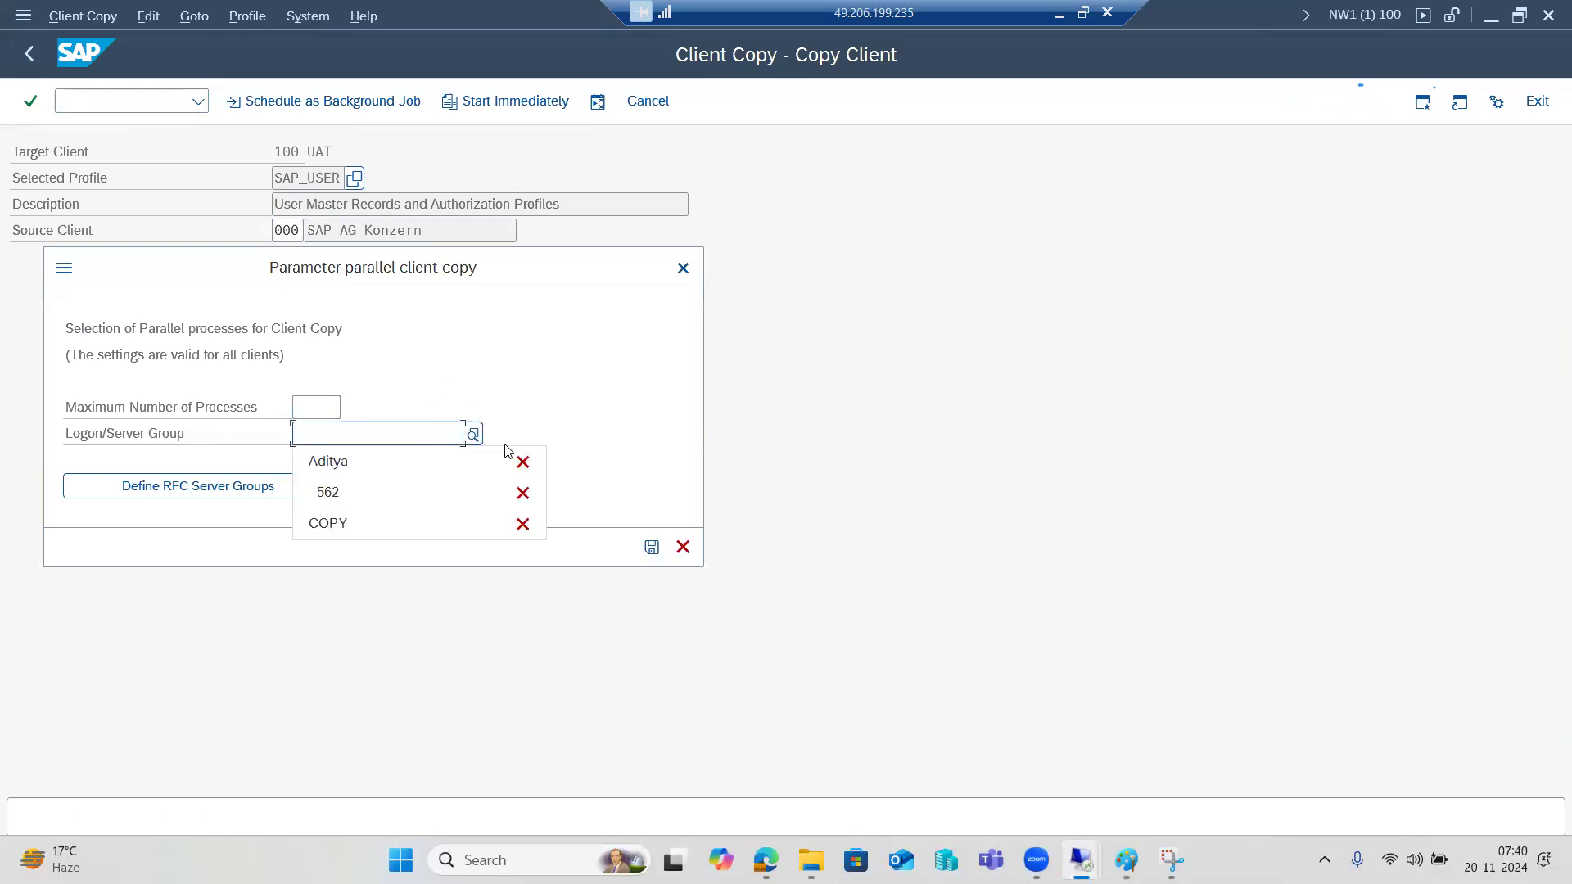
left_click(652, 546)
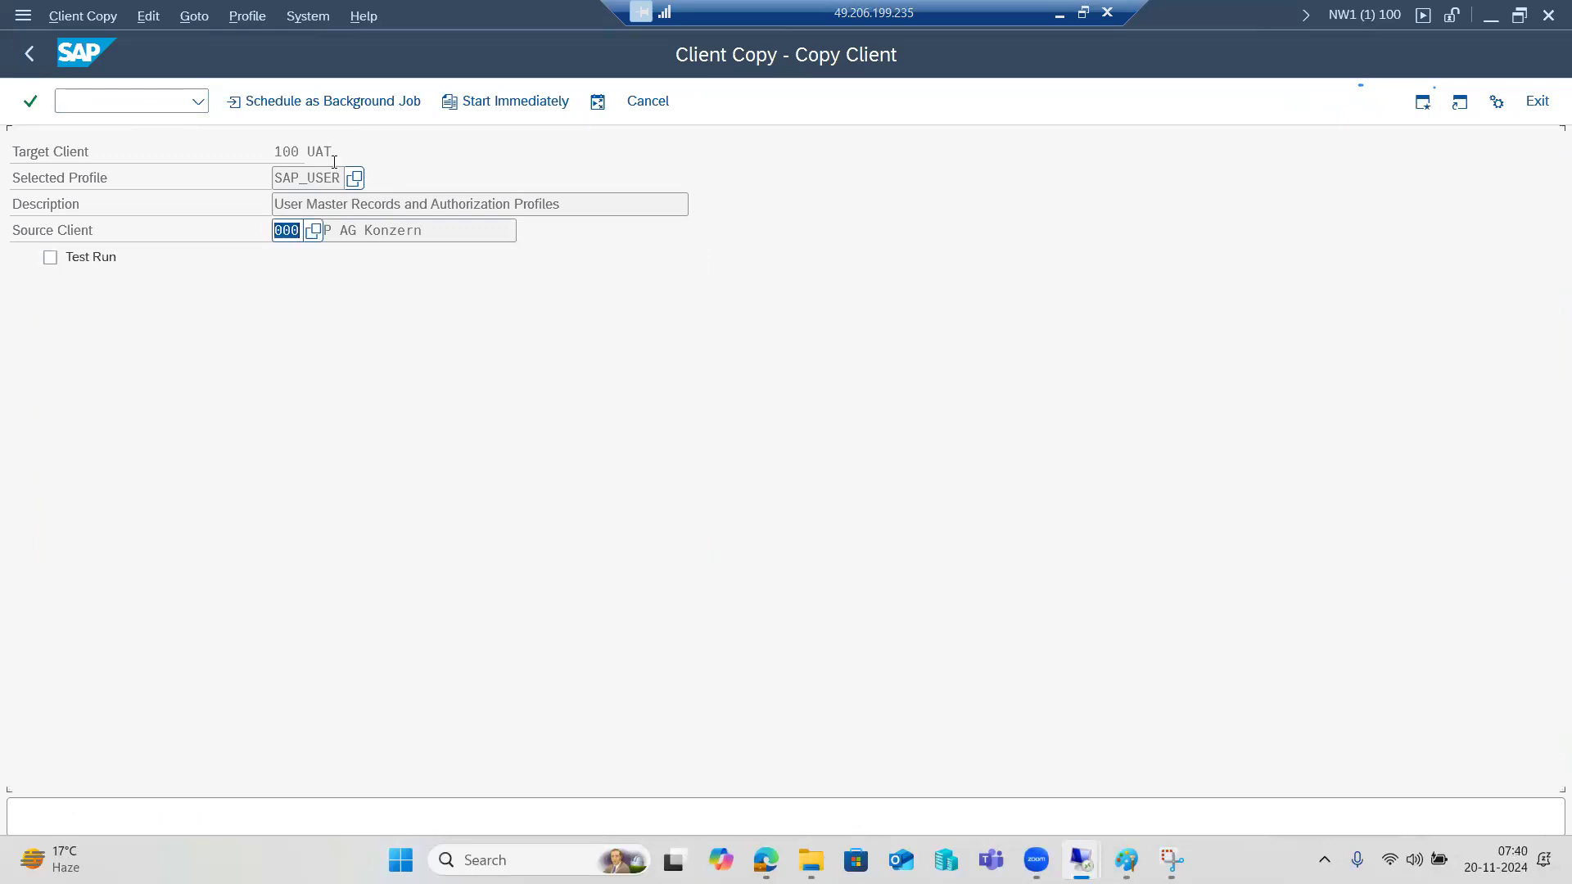
Schedule the SAP_USER copy as an immediate background job, confirm it, and open SM37.
left_click(321, 102)
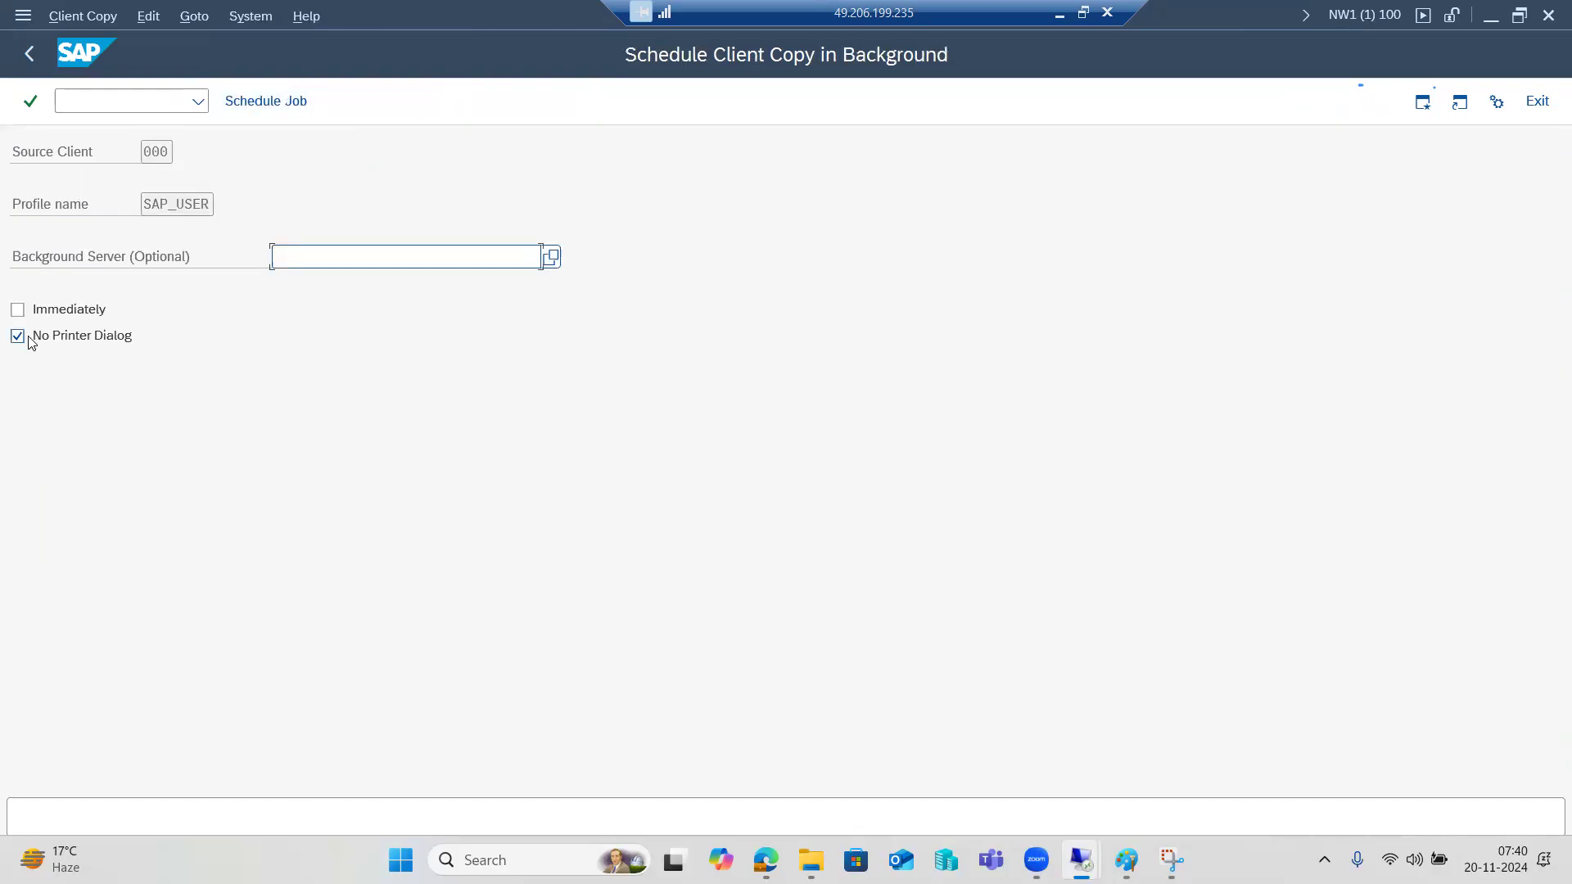
left_click(43, 315)
left_click(291, 104)
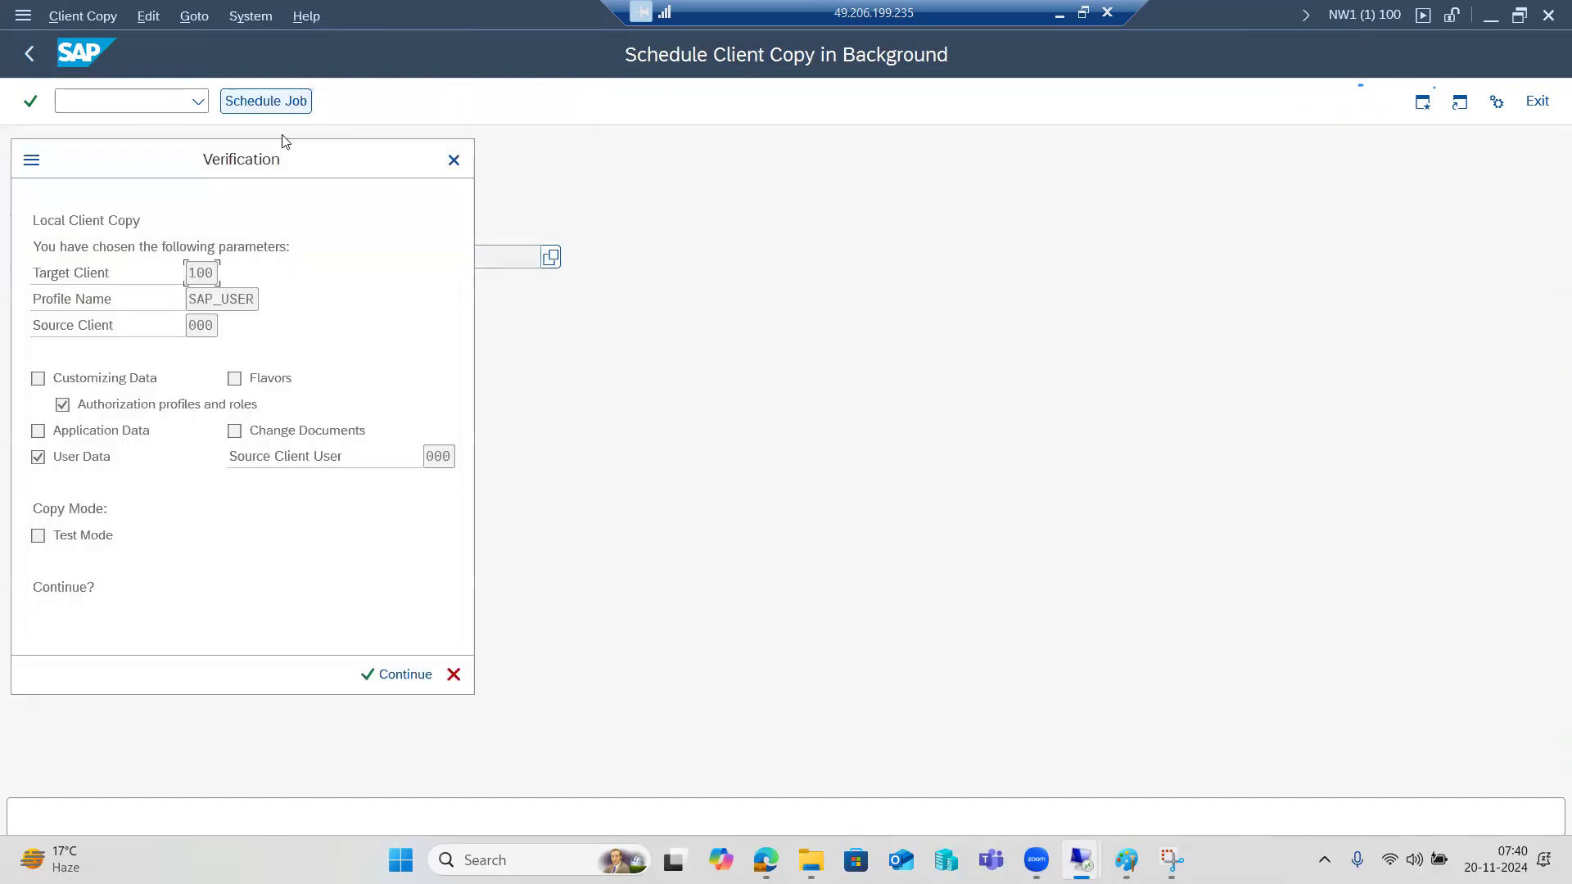
left_click(401, 674)
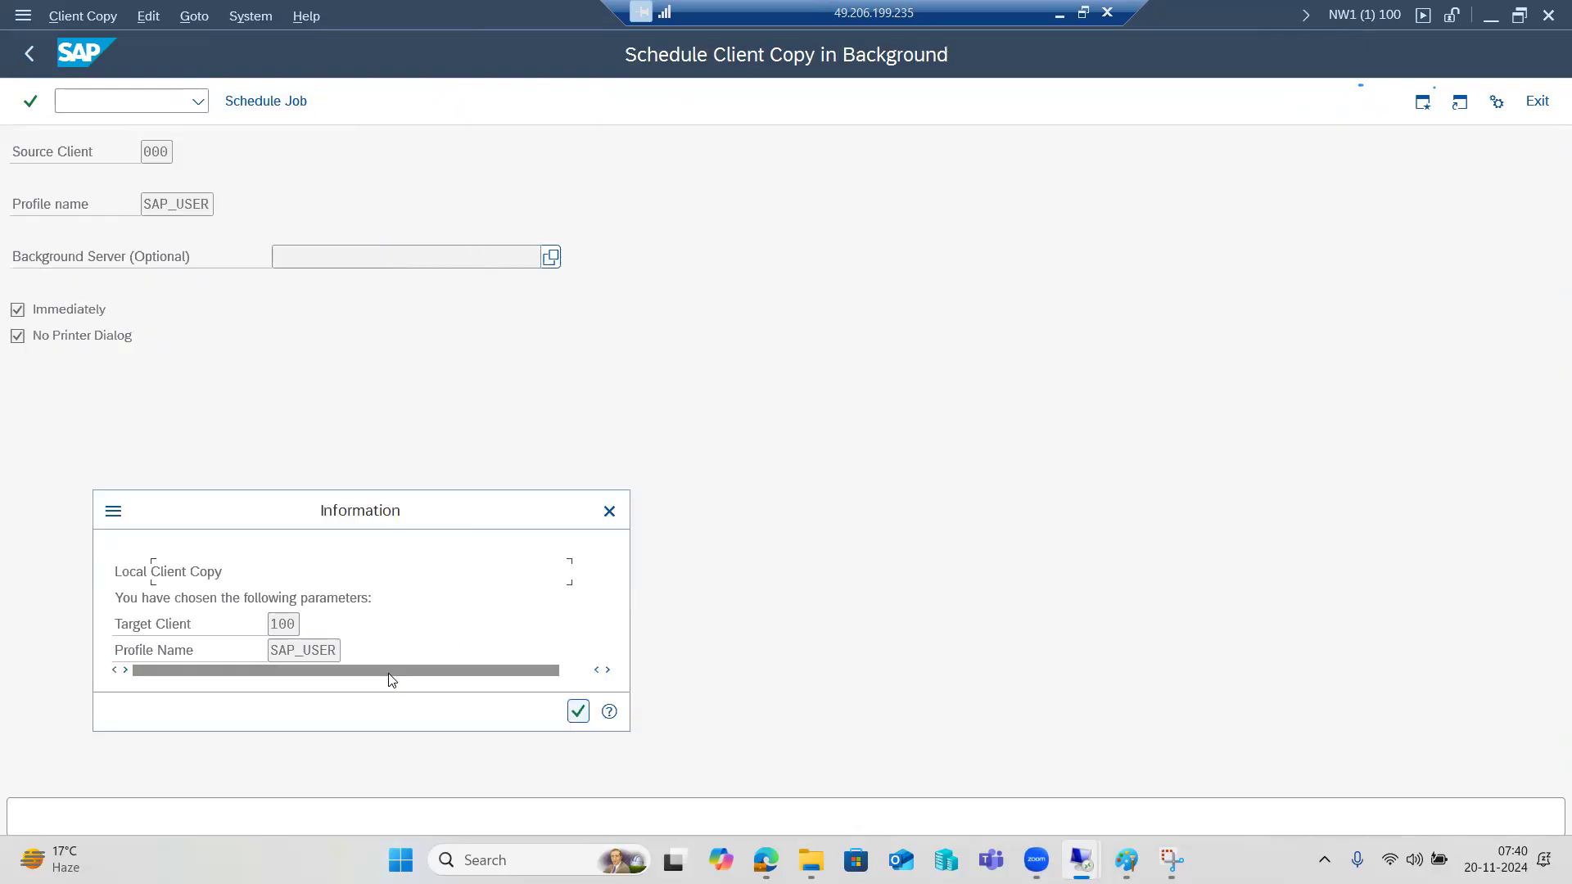
left_click(577, 711)
type("sm37")
key("Return")
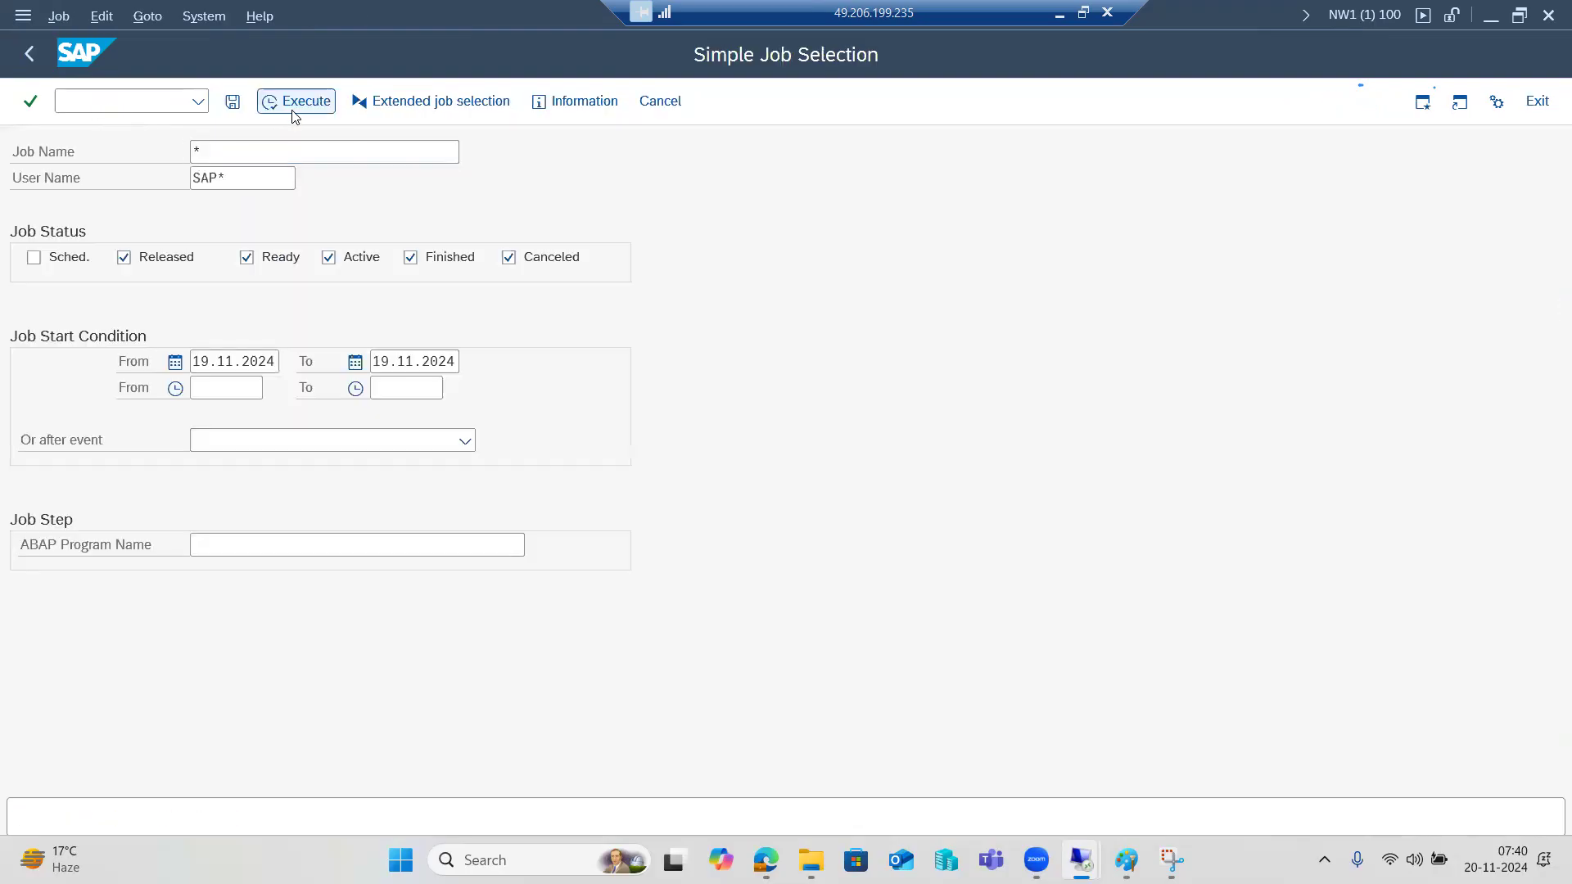
List the CLIENTCOPY jobs in SM37 to confirm the copy is active, then open SCC3.
left_click(294, 114)
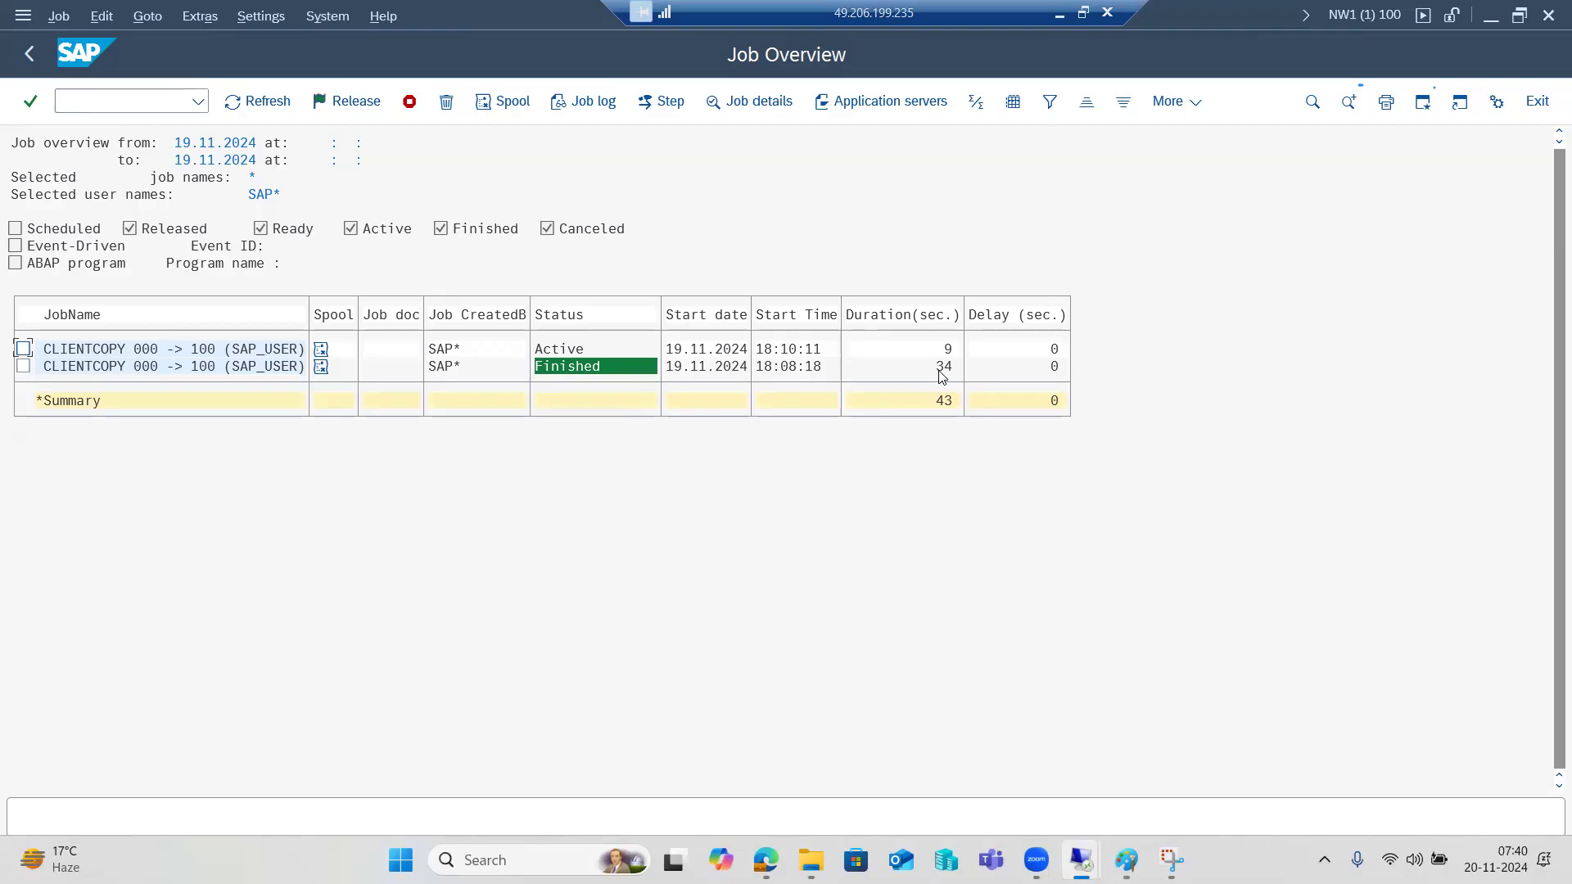
left_click(89, 103)
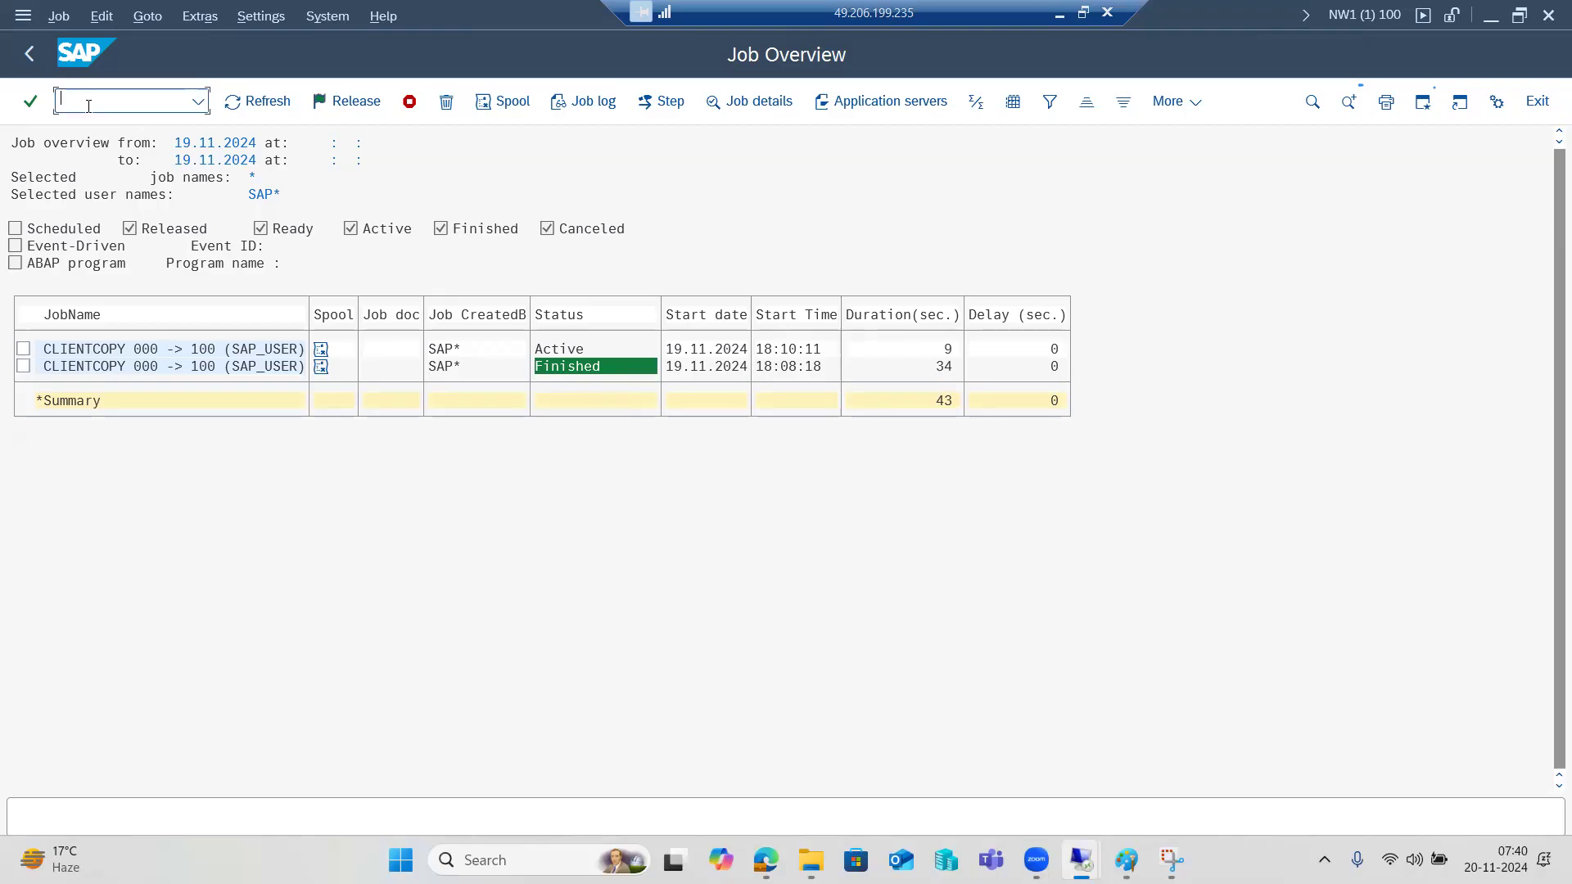
type("/nscc3")
key("Return")
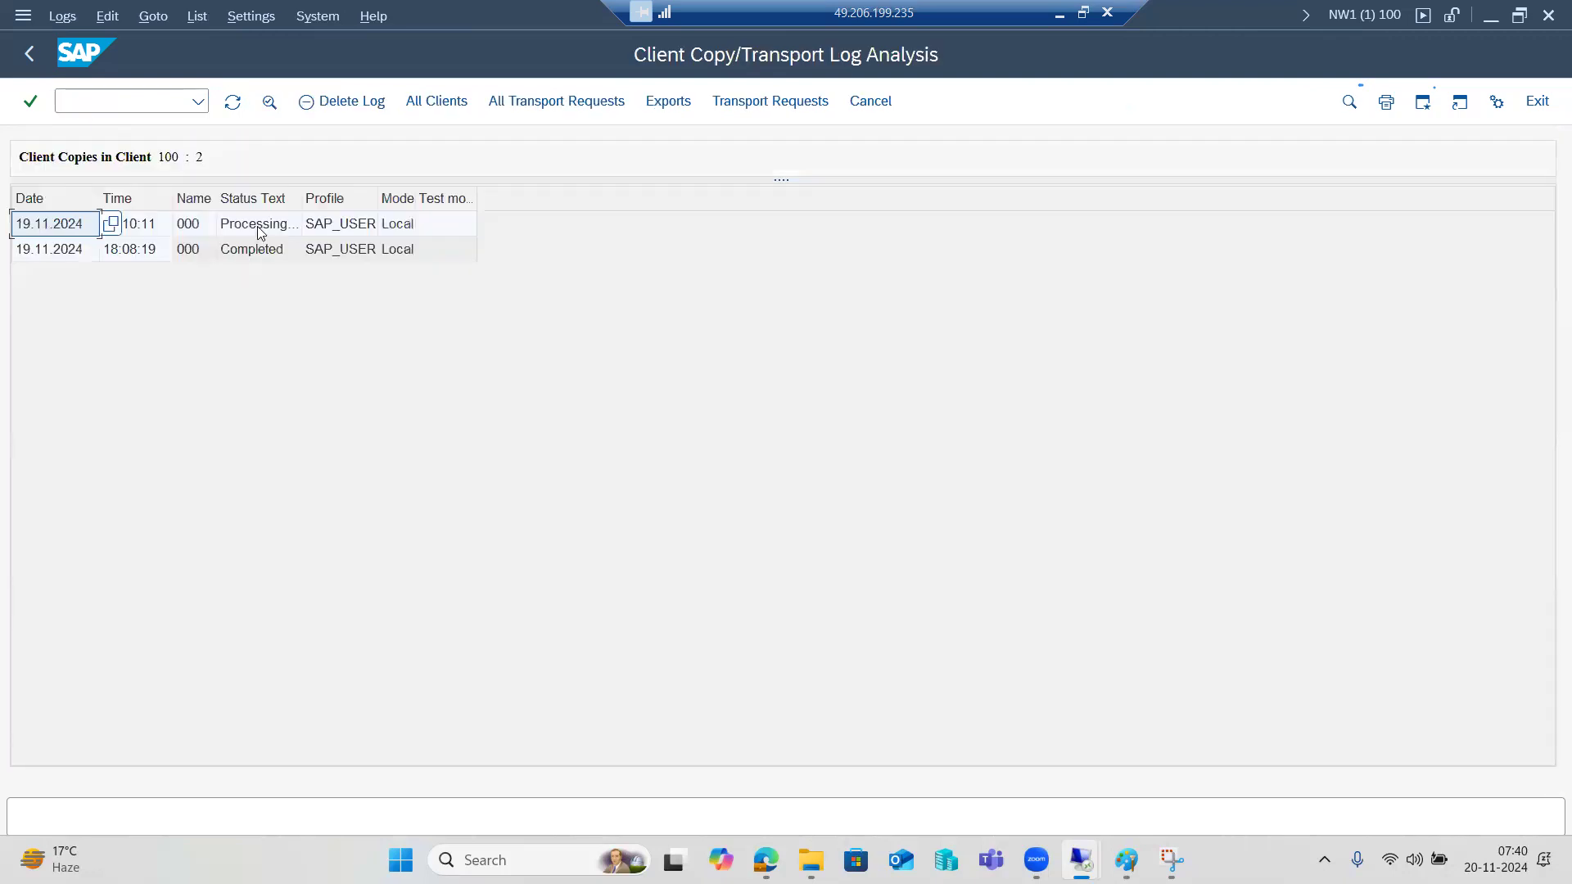
Follow the running SAP_USER copy log, refreshing until all 102 tables are copied and it reads Completed.
double_click(260, 229)
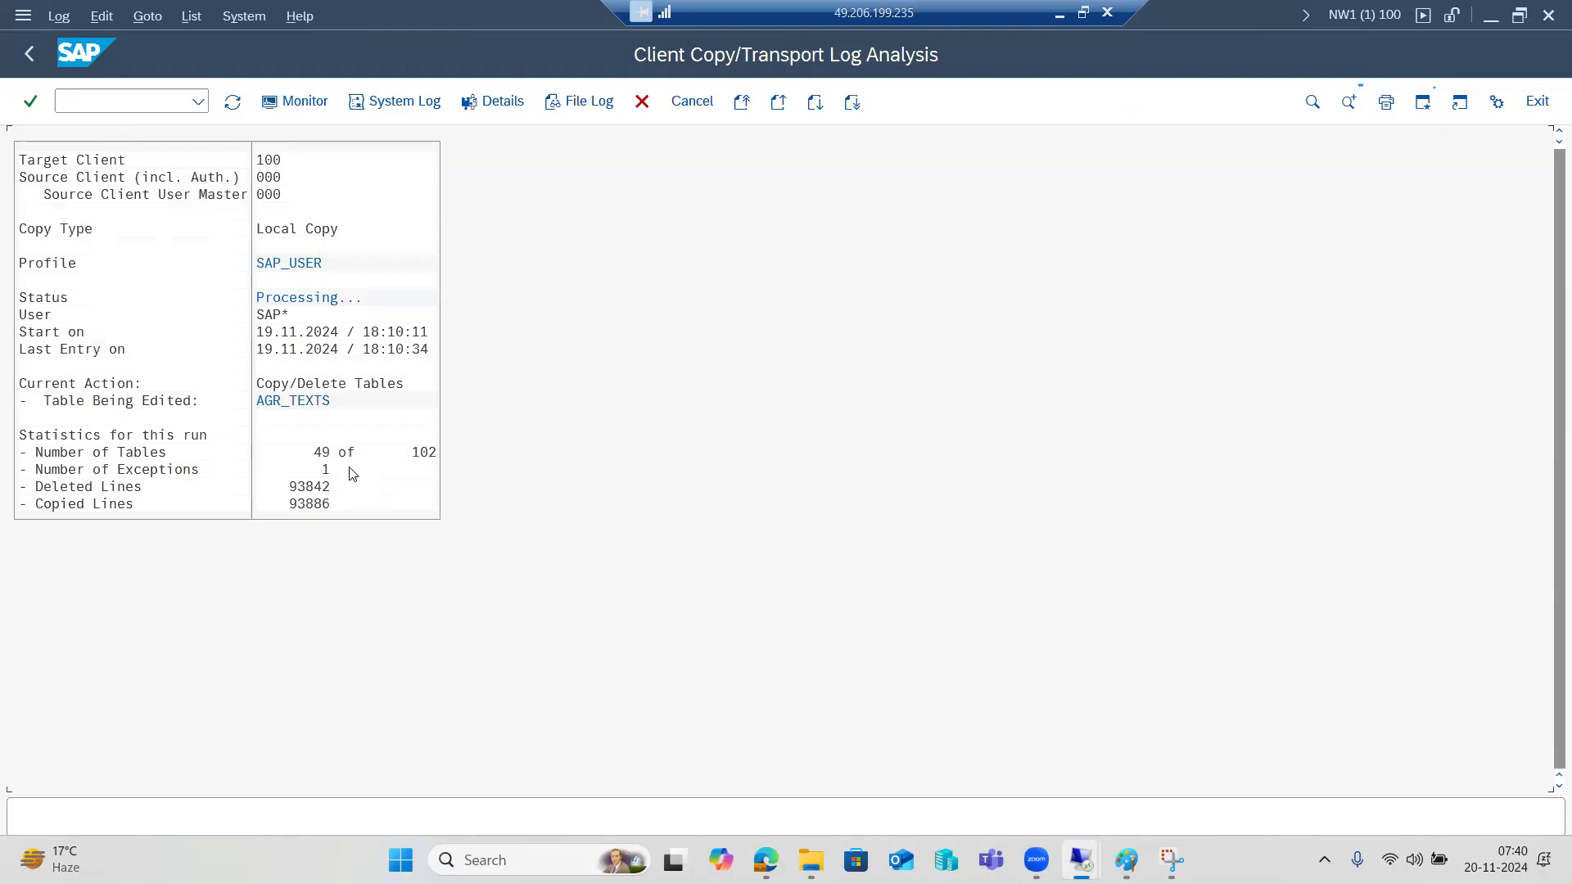
left_click(233, 103)
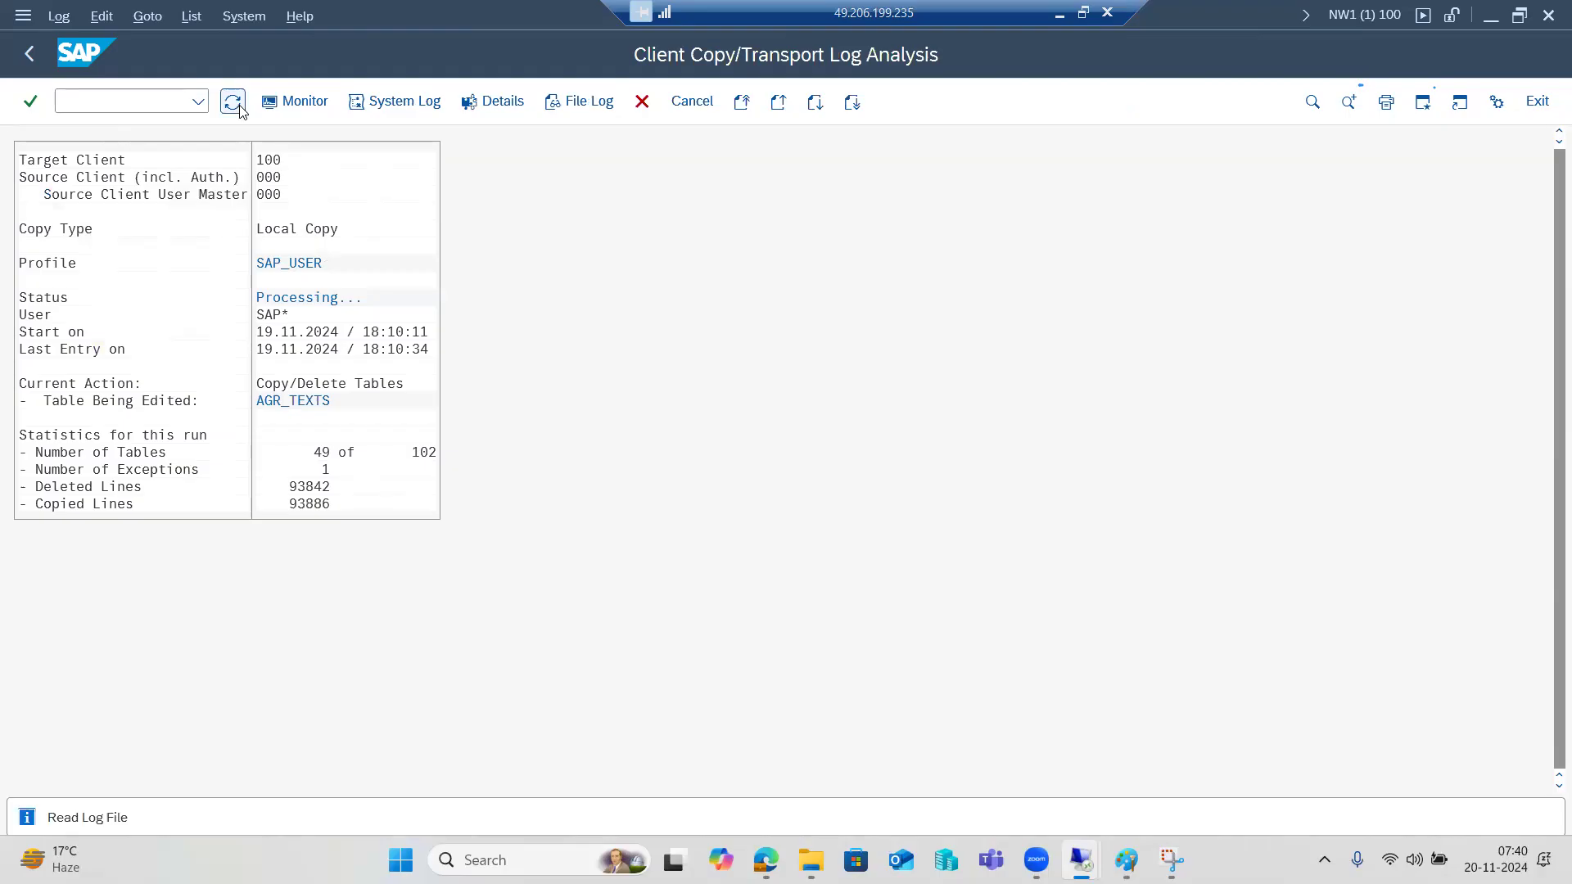
left_click(232, 105)
left_click(233, 104)
left_click(233, 104)
left_click(233, 104)
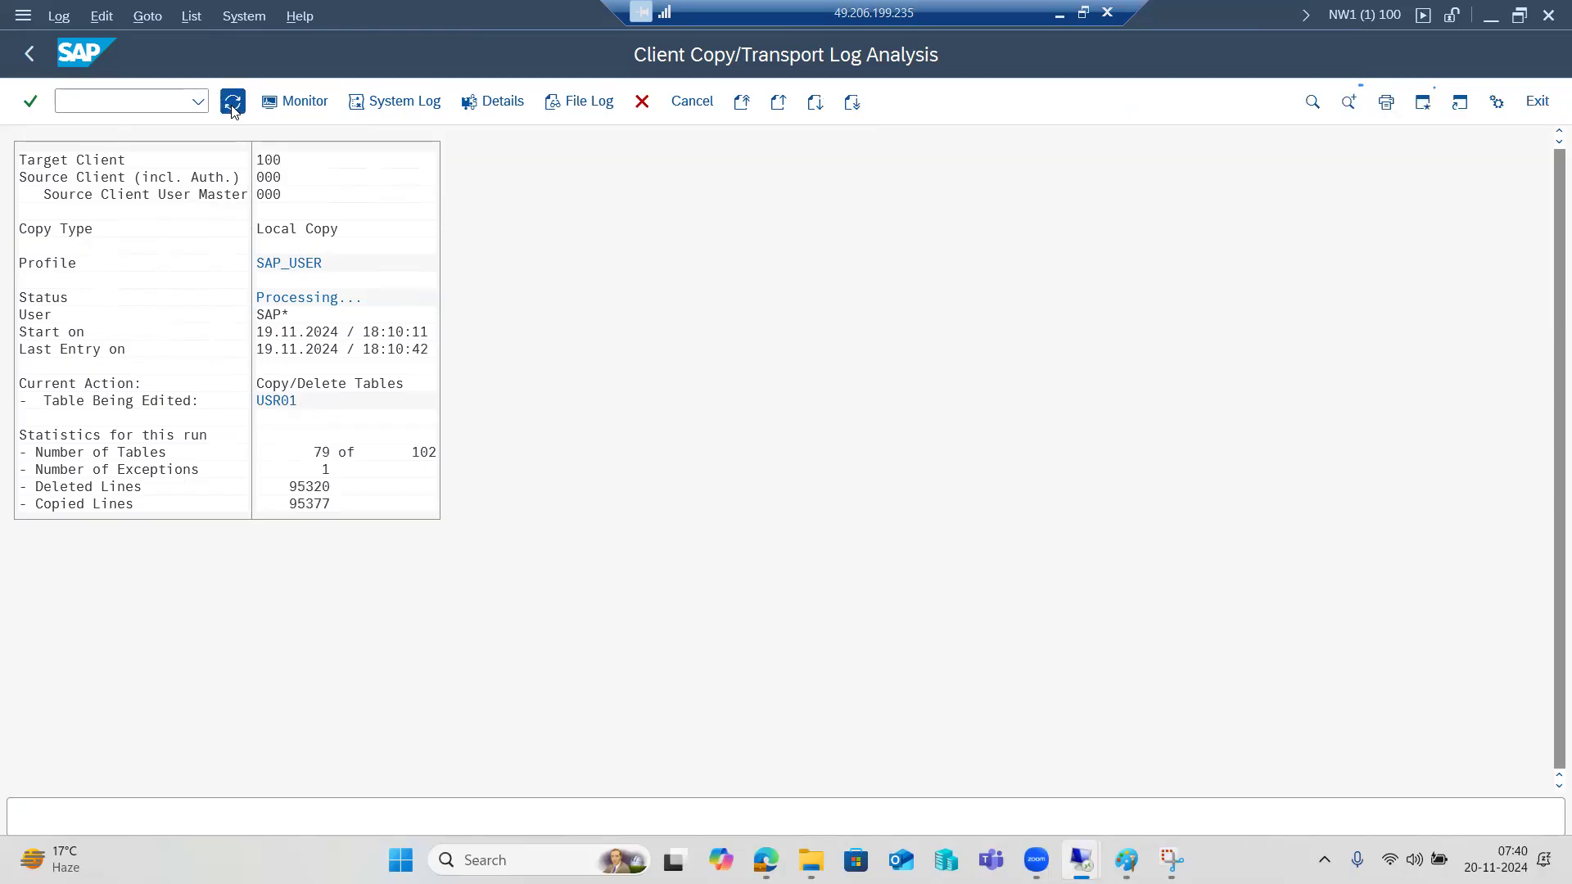
left_click(233, 105)
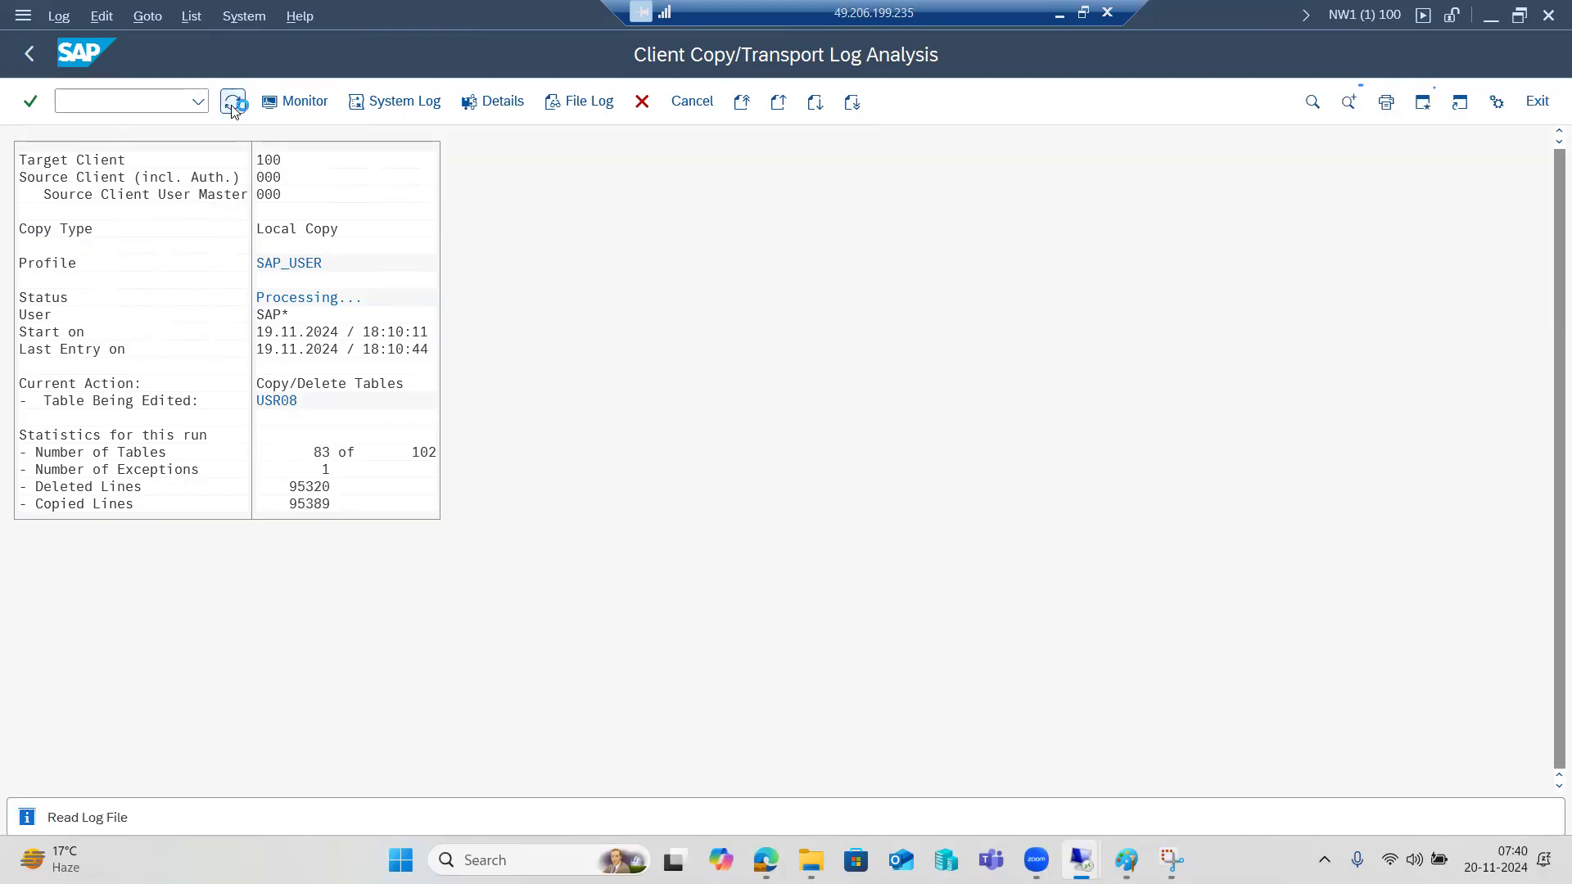
left_click(232, 105)
left_click(232, 105)
left_click(233, 105)
left_click(233, 105)
left_click(233, 105)
left_click(233, 105)
left_click(233, 105)
left_click(233, 105)
left_click(233, 105)
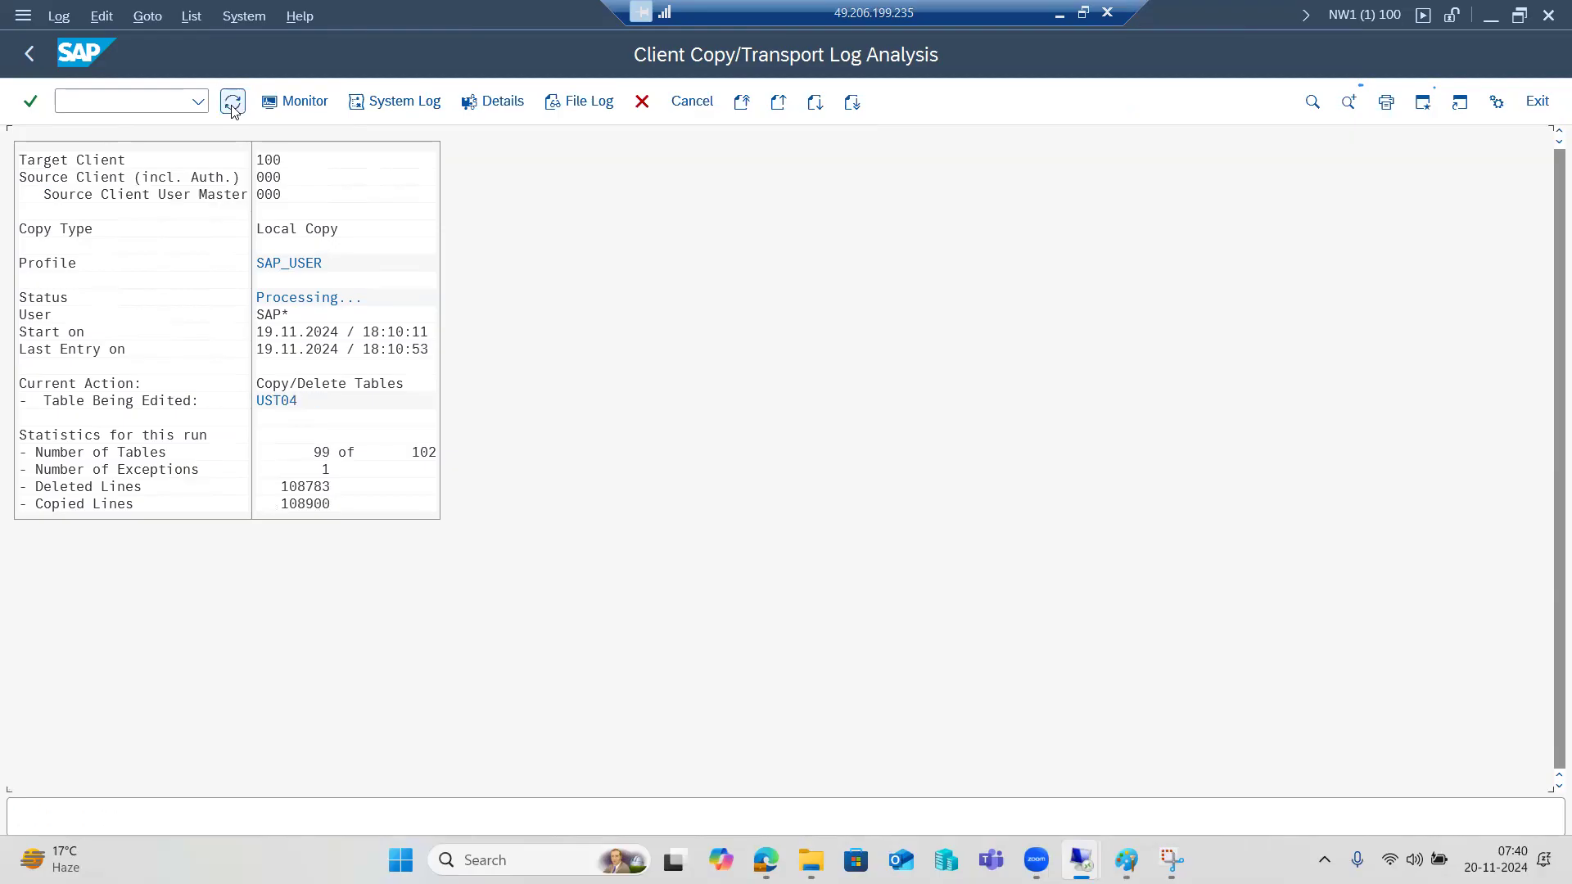
left_click(232, 105)
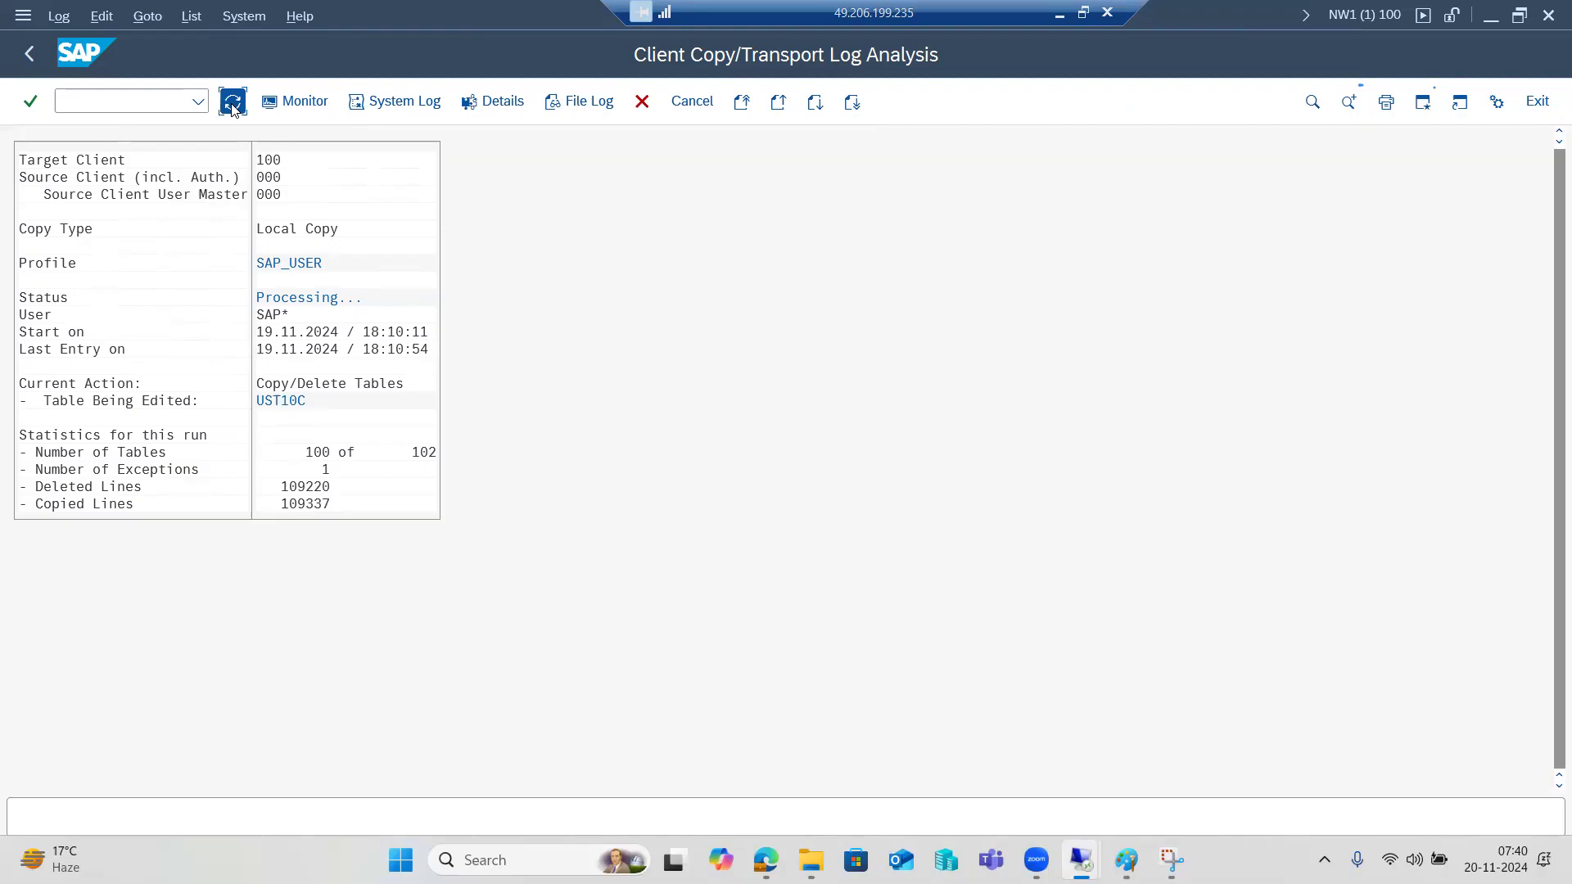
left_click(232, 104)
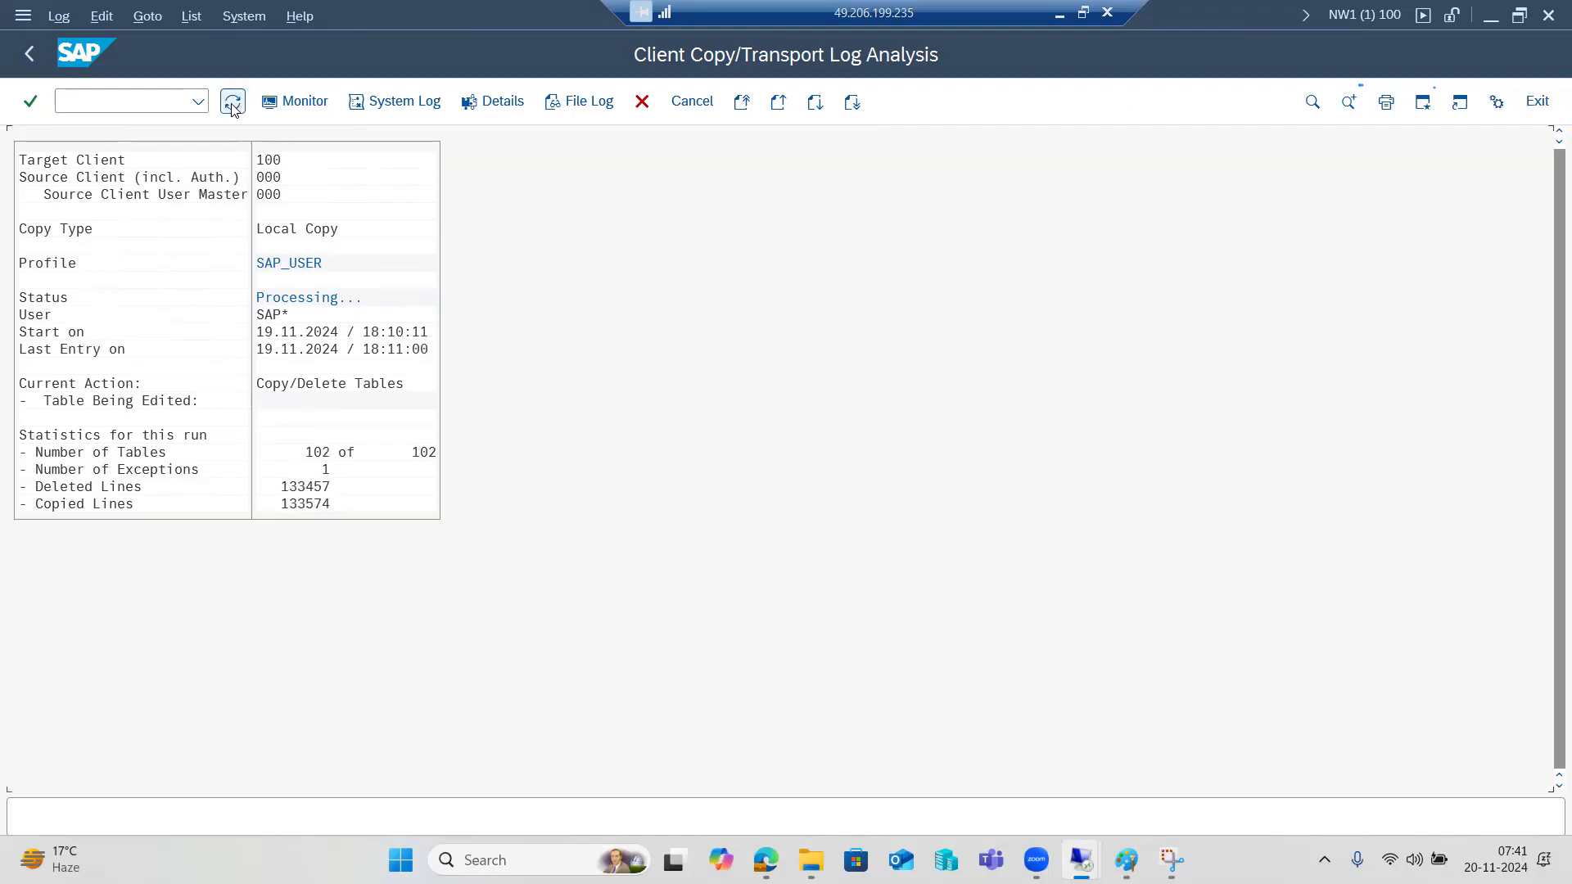
left_click(232, 105)
left_click(232, 104)
left_click(233, 105)
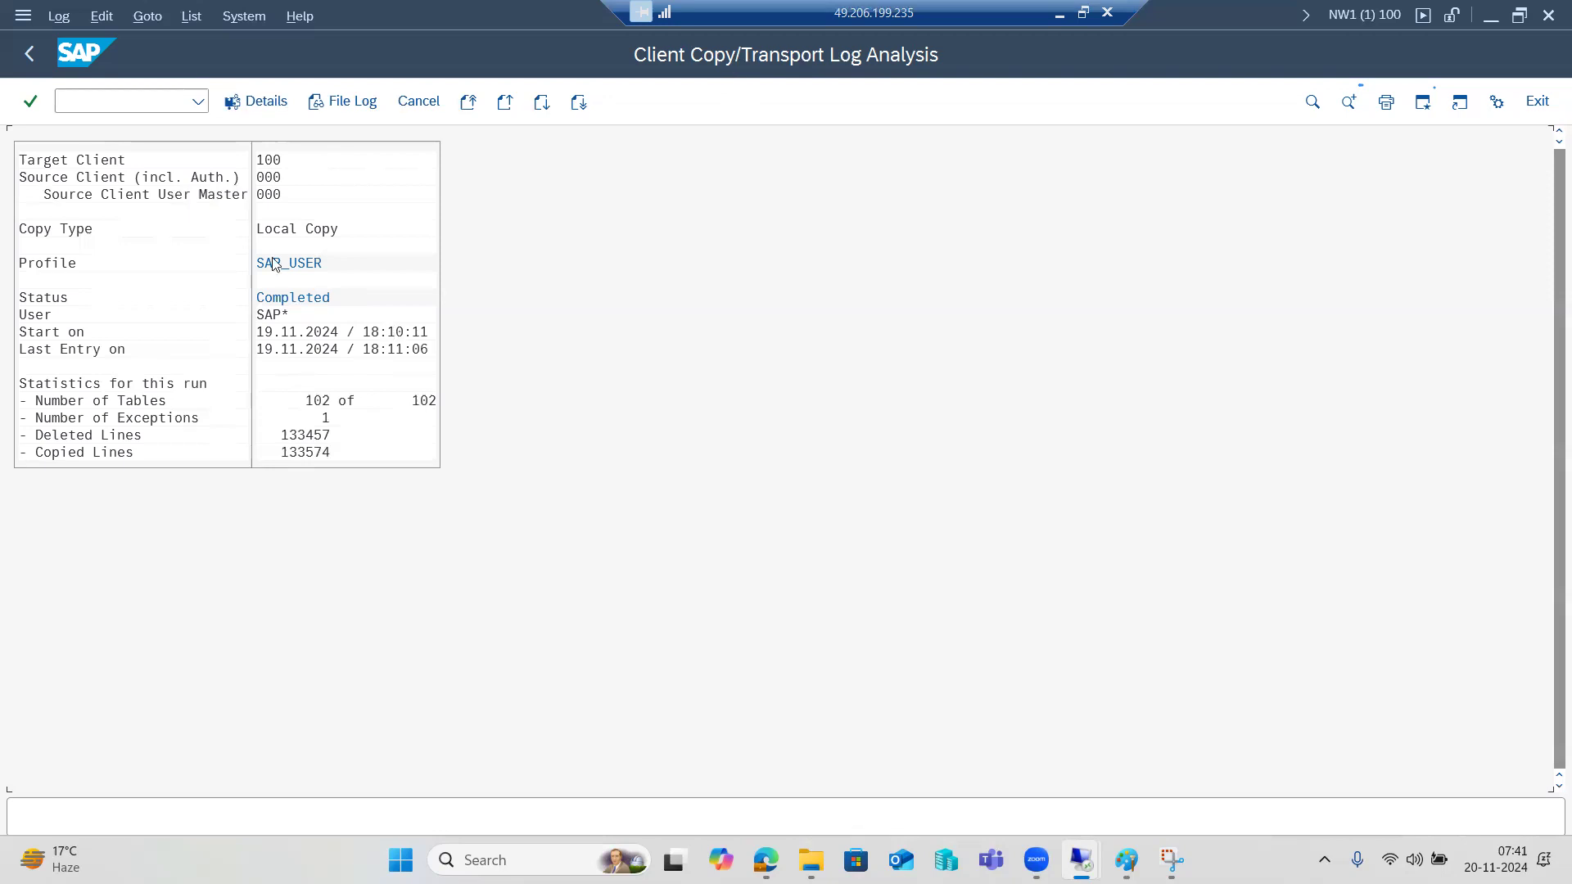
Leave the log and return to the Copy Client form with /nsccl.
left_click(30, 54)
left_click(85, 104)
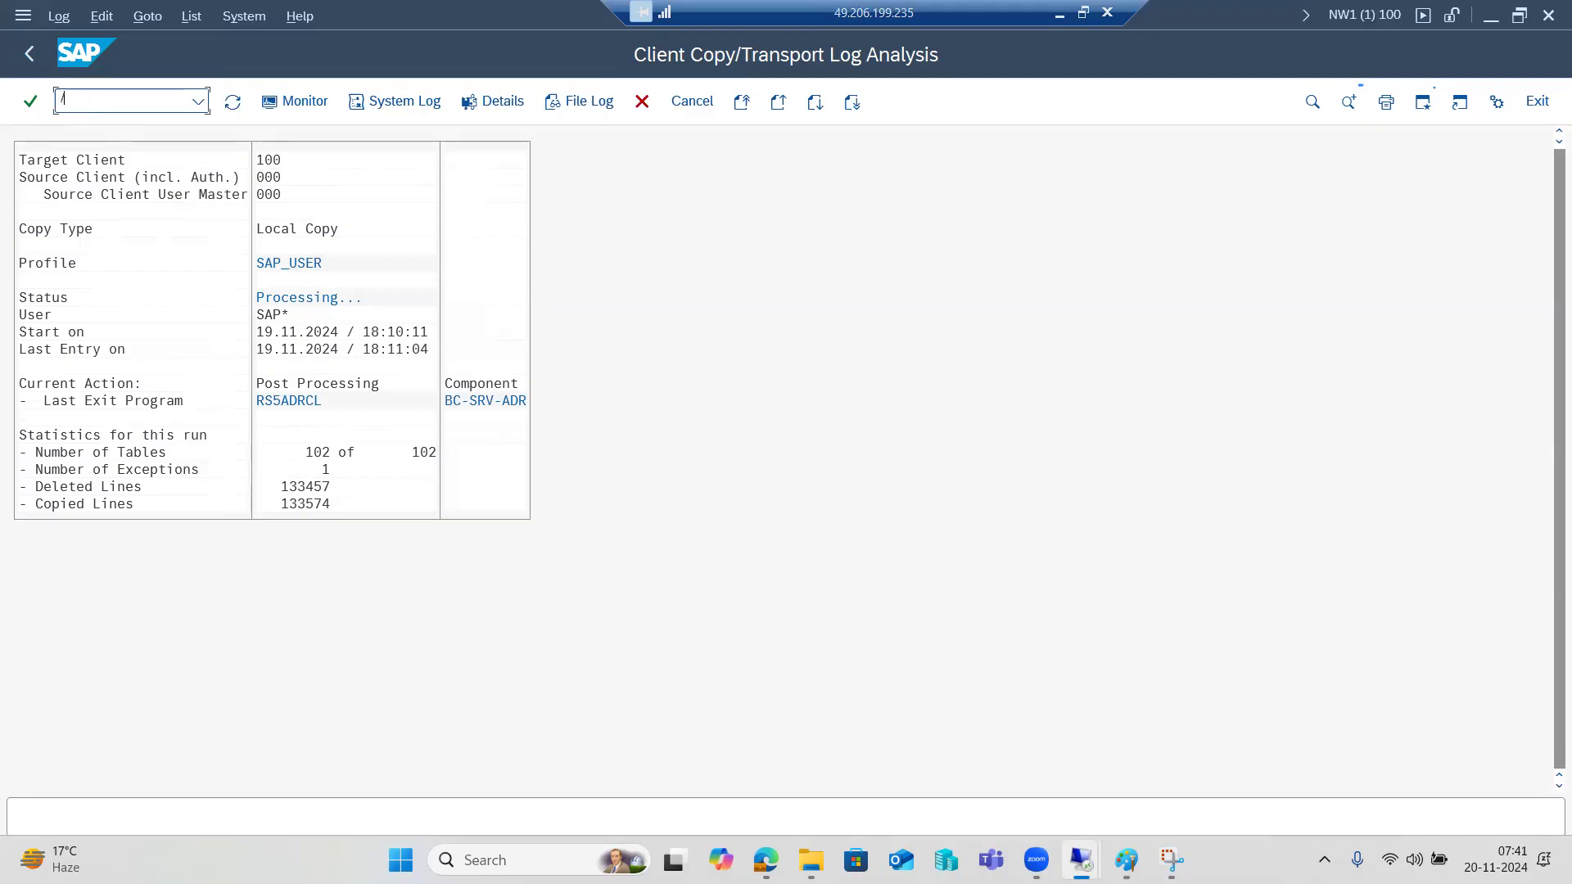
key("Return")
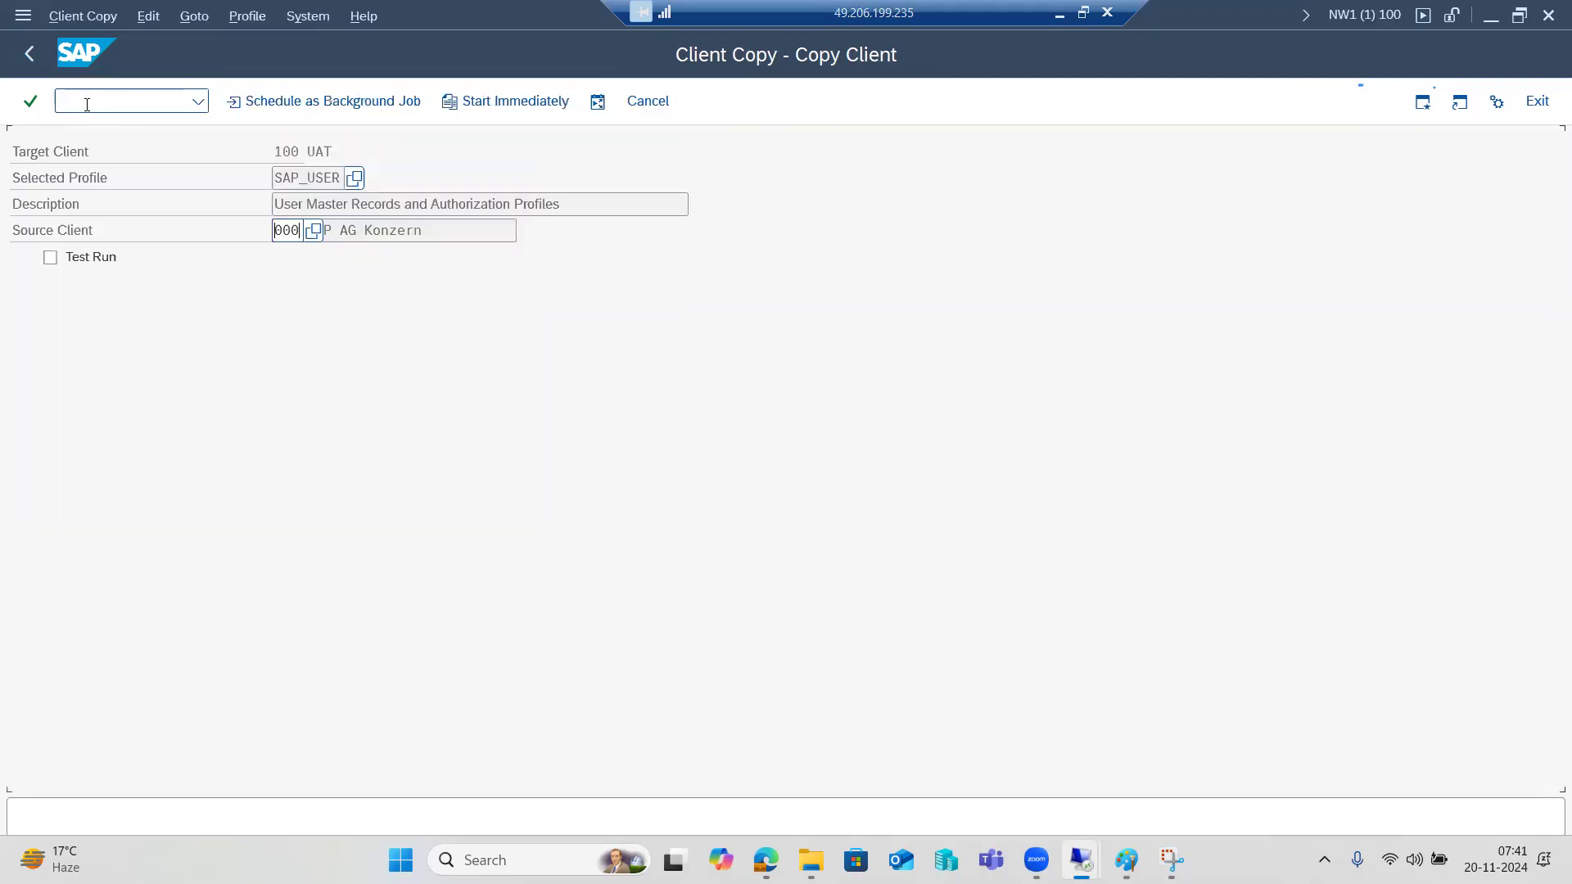
Try the SAP_CUST profile and check the source client list.
left_click(354, 178)
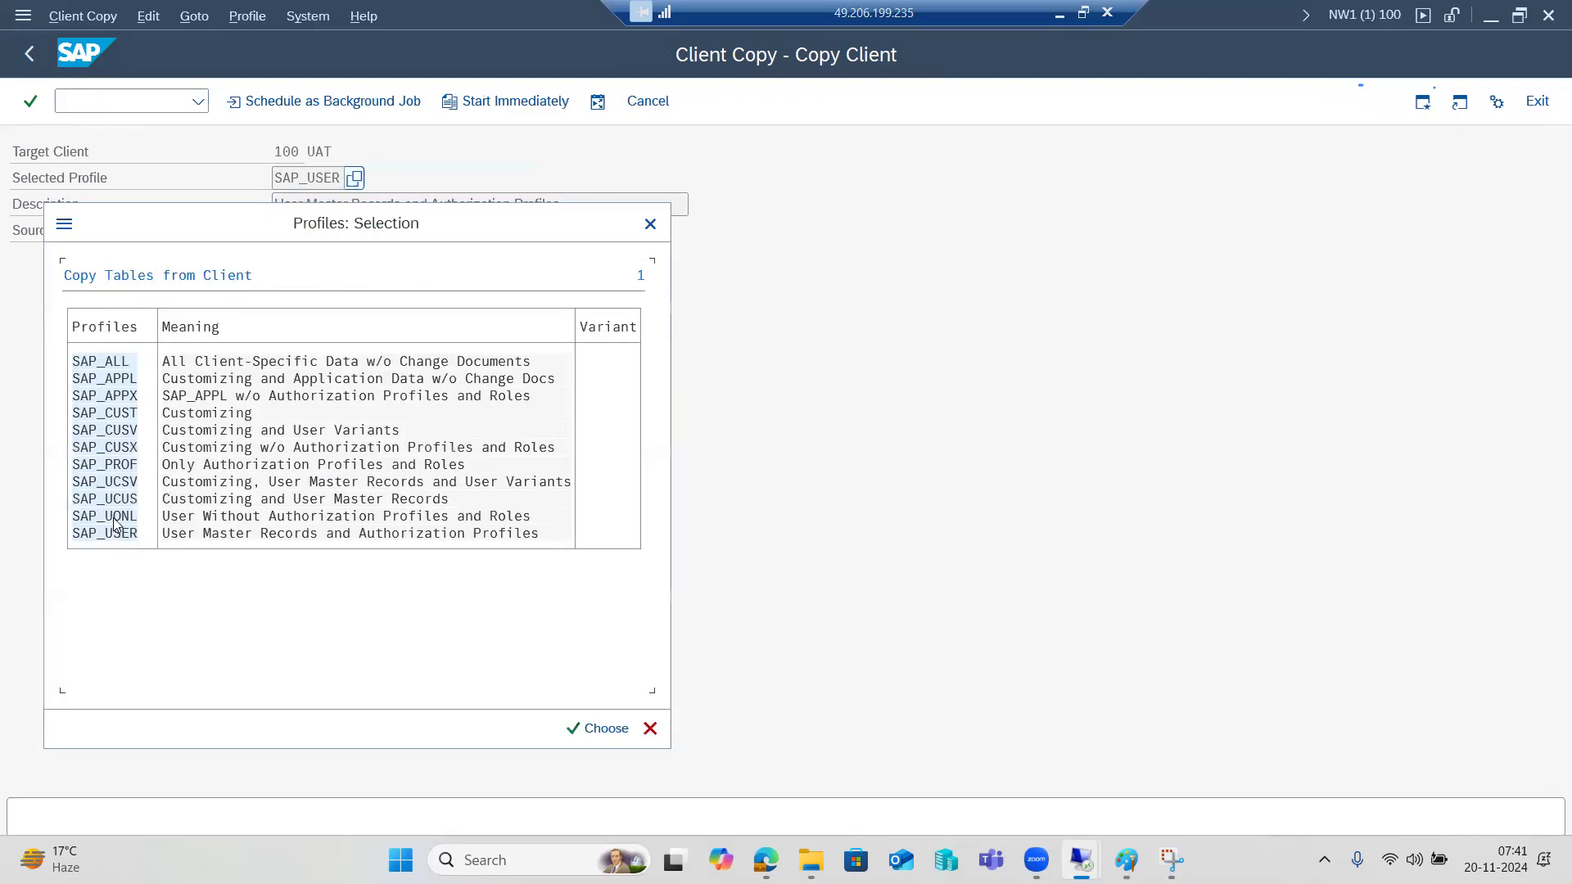
double_click(111, 415)
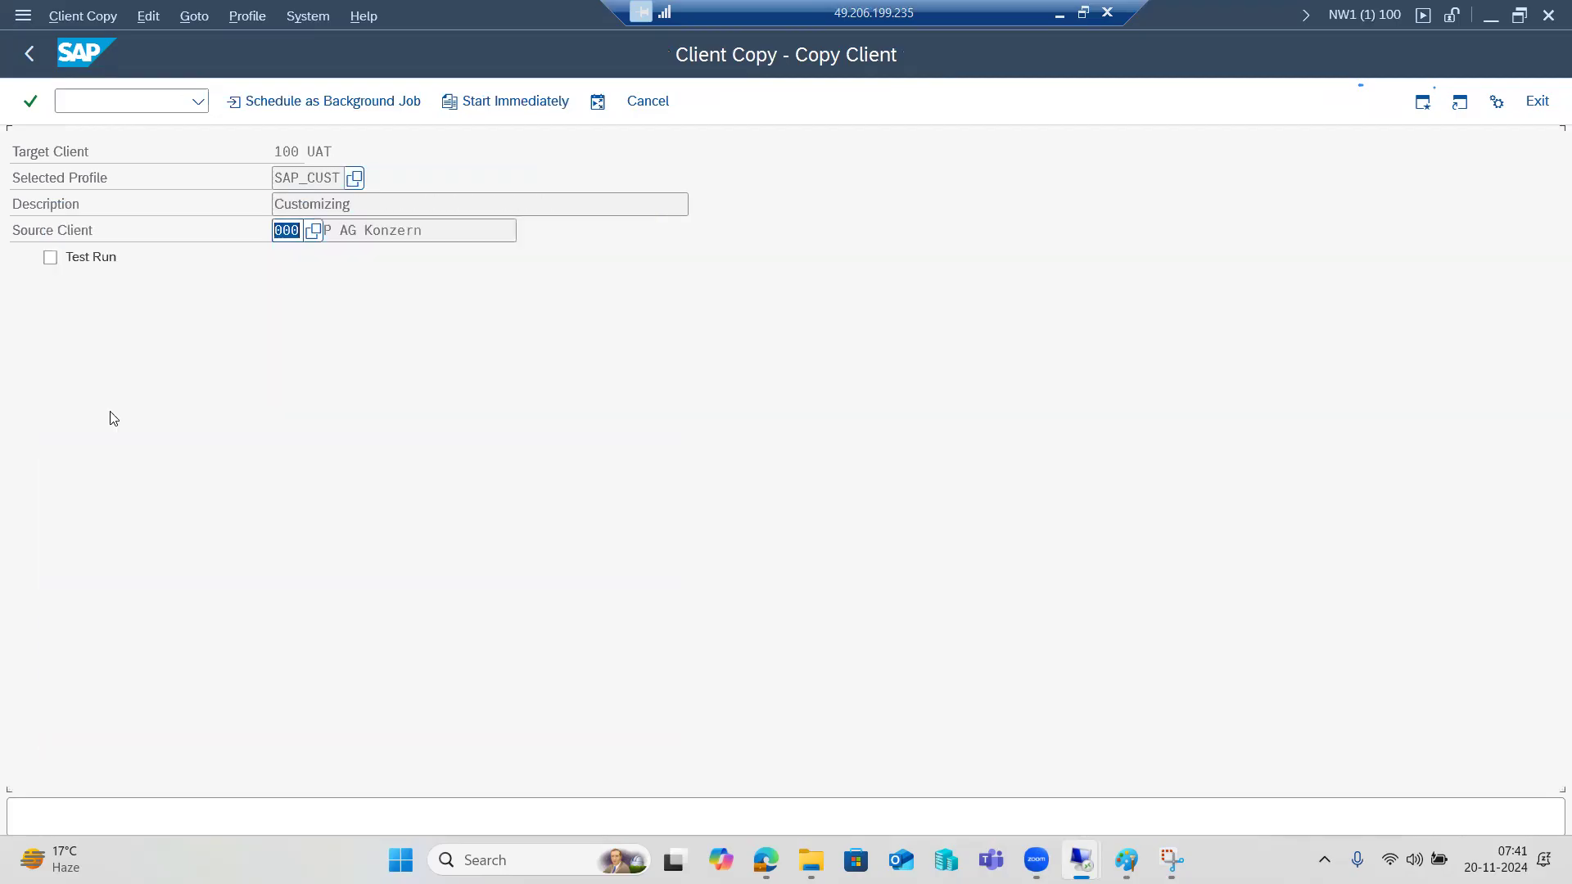
left_click(309, 231)
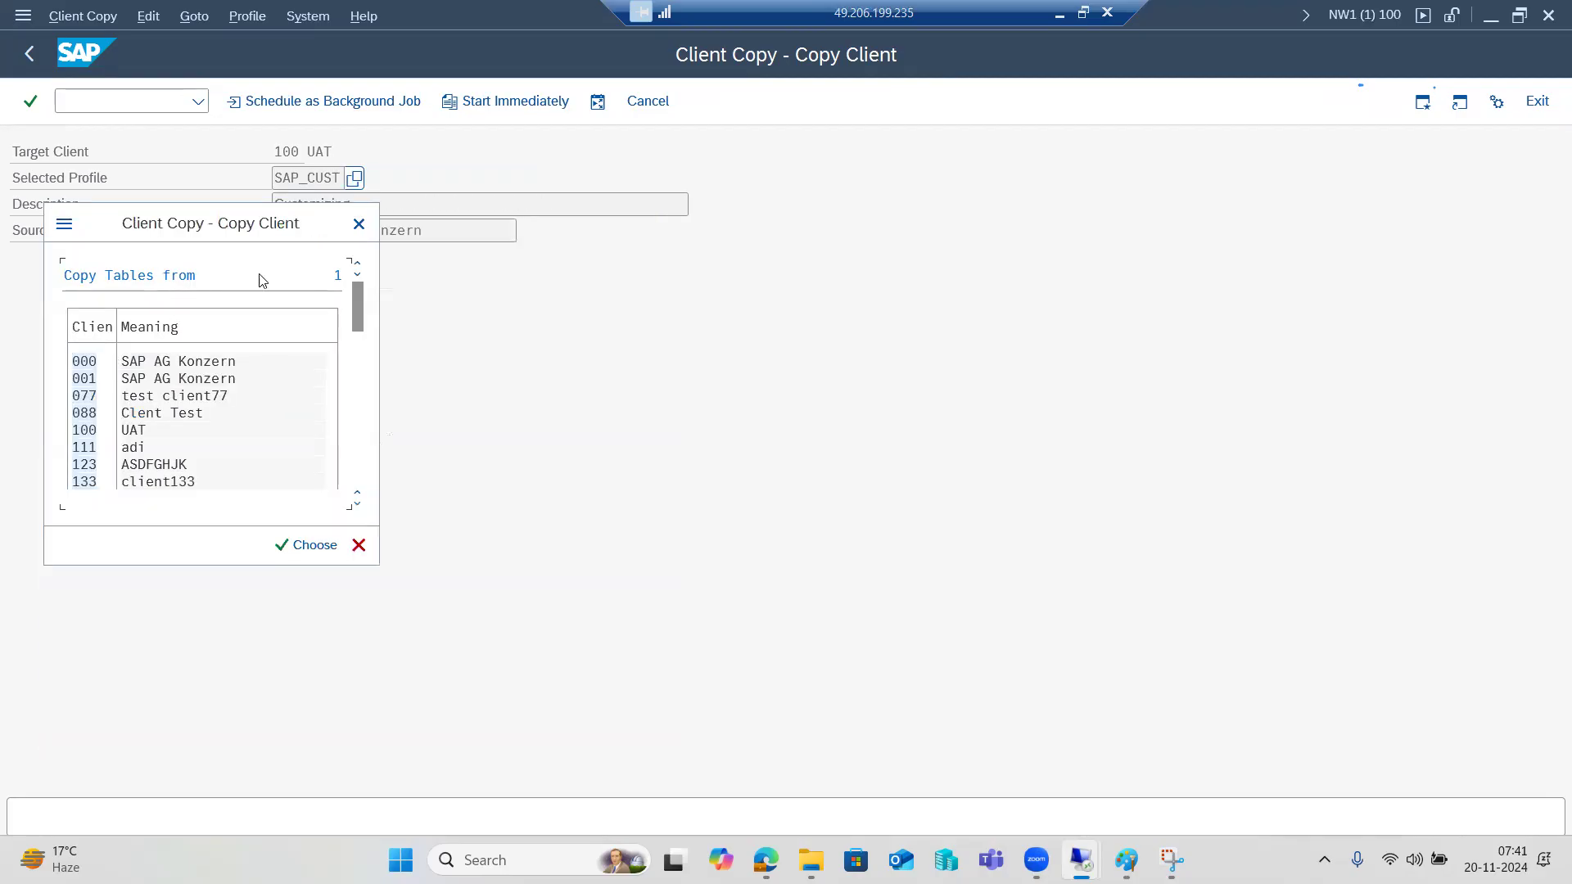
left_click(359, 225)
Switch the profile to SAP_APPL, leaving the source client at 000.
left_click(354, 177)
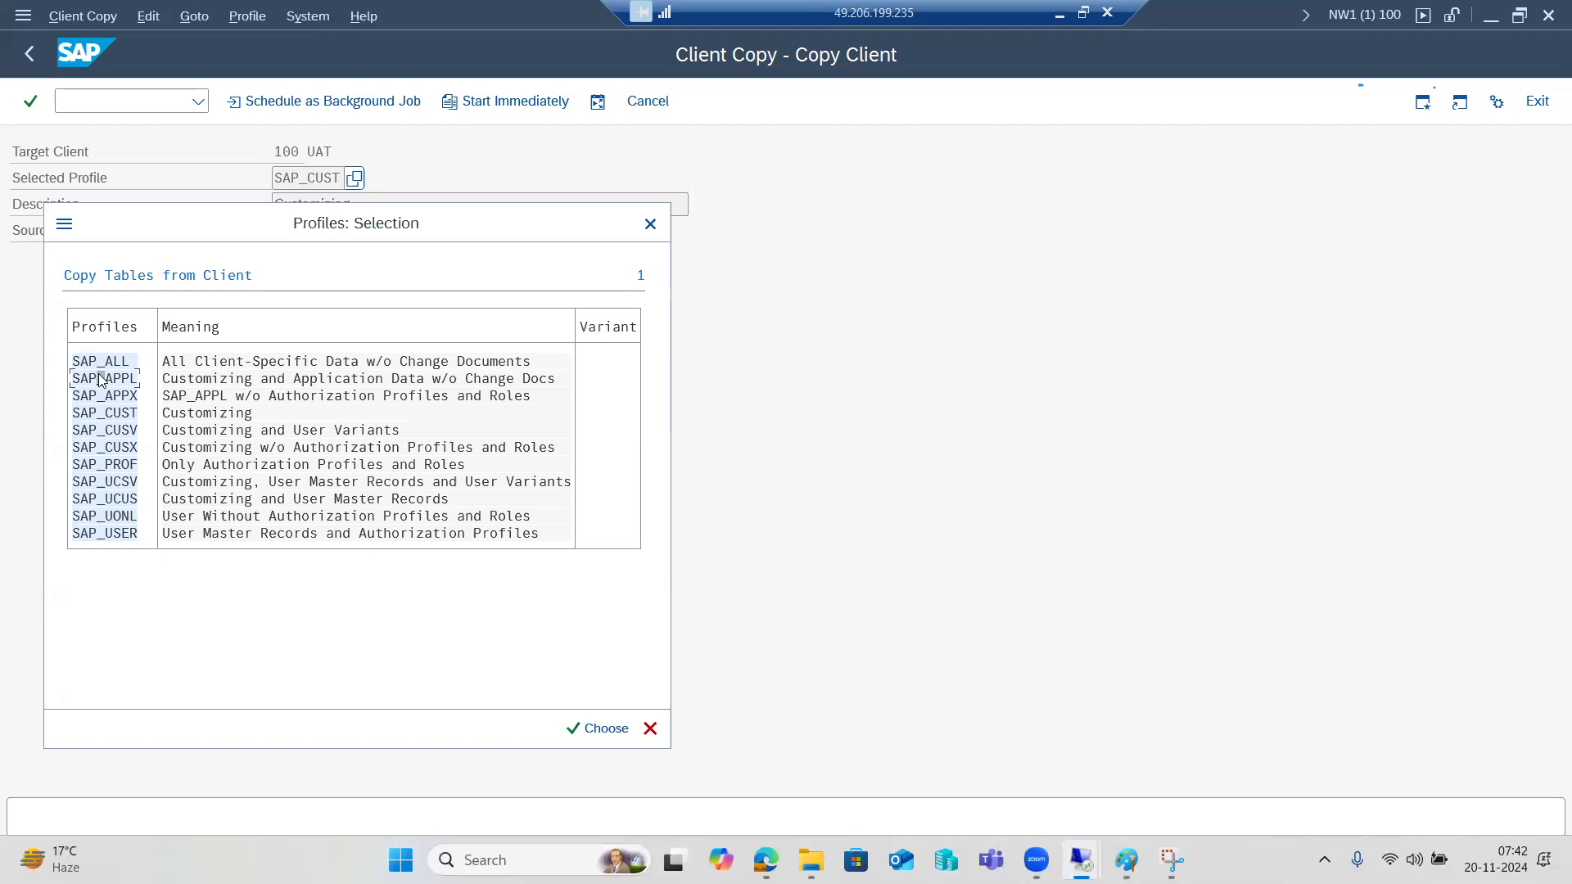
double_click(100, 378)
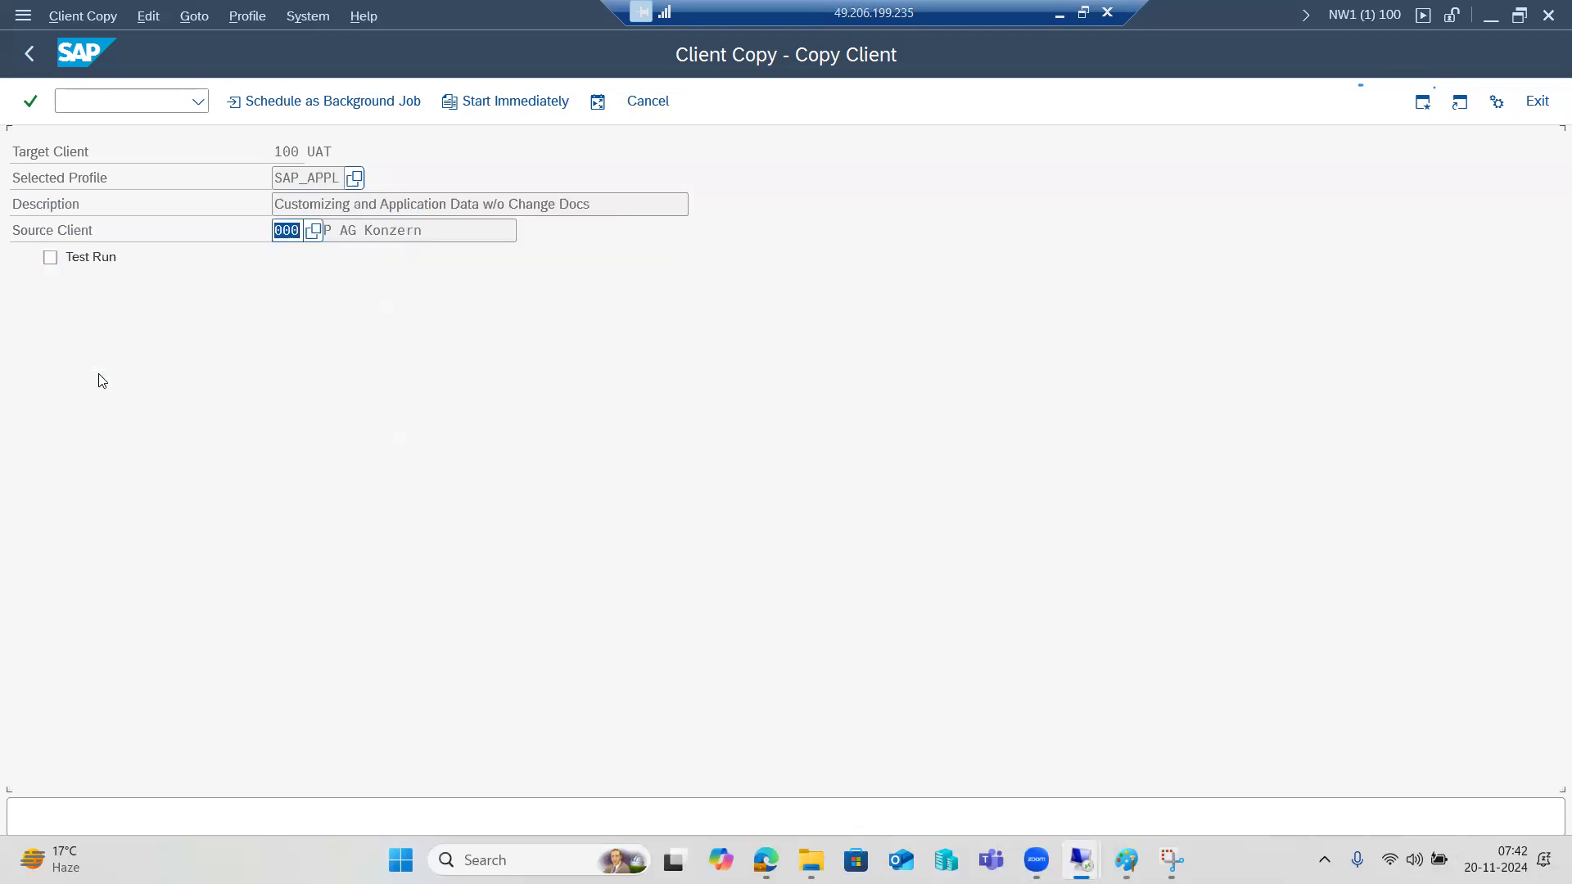
left_click(314, 230)
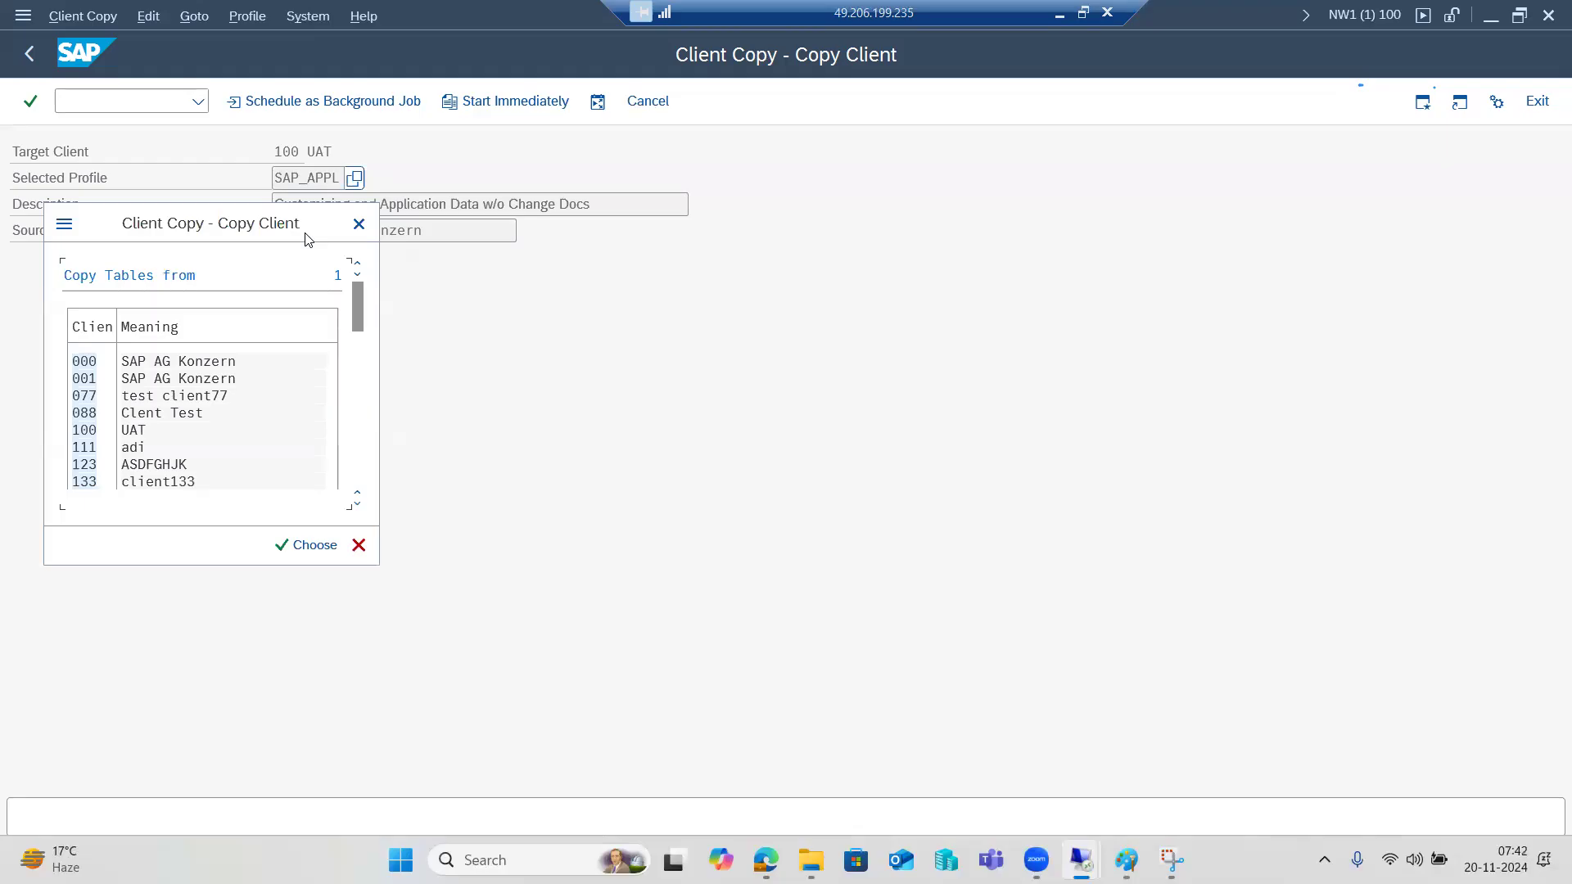
left_click(353, 224)
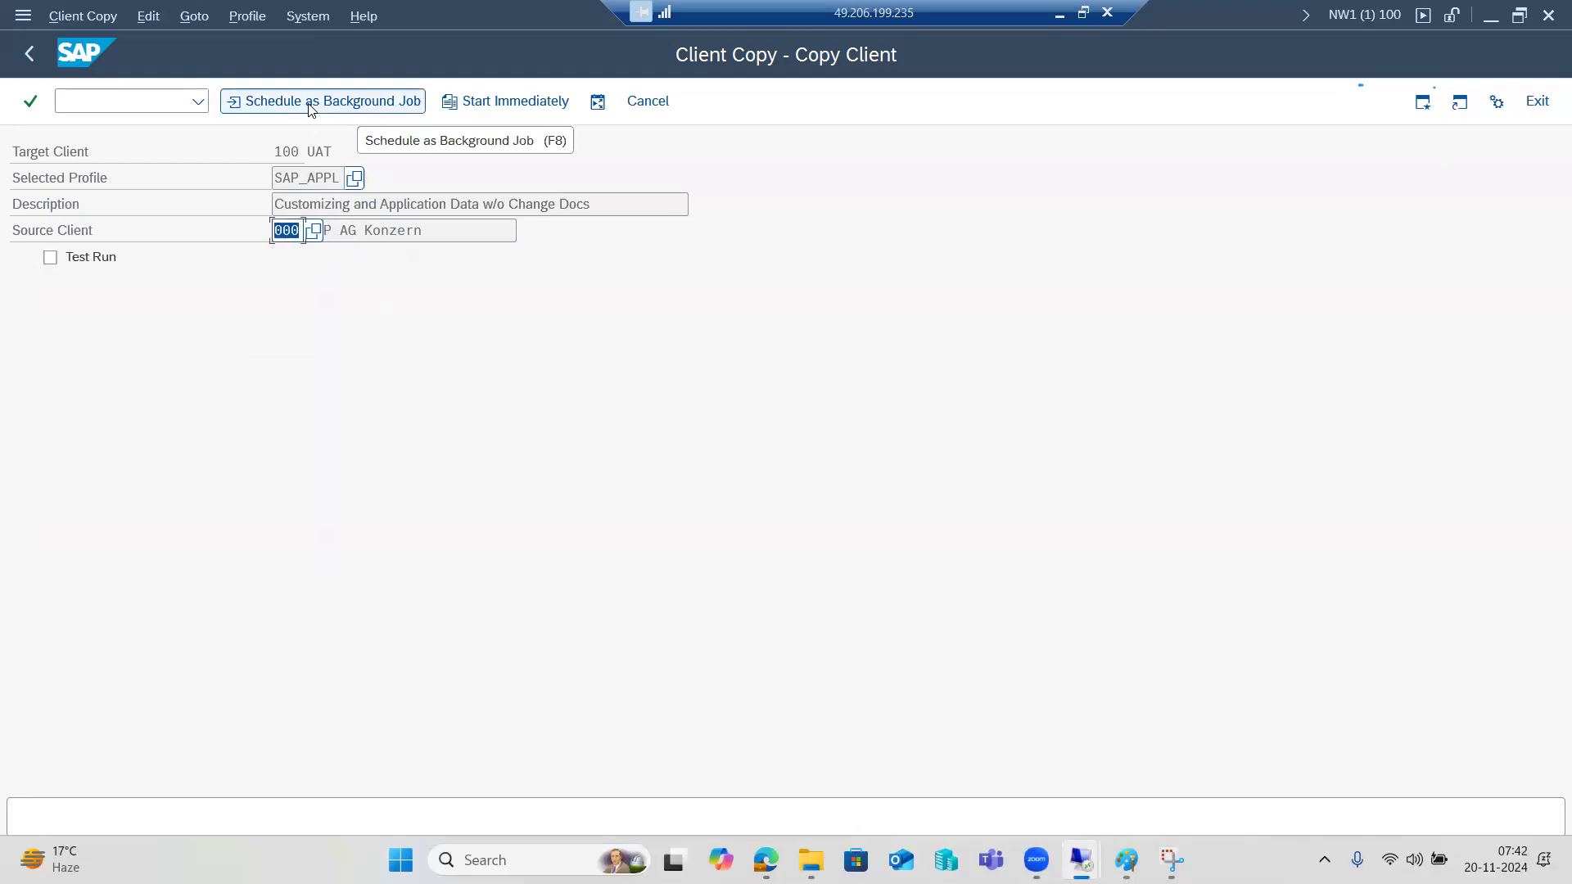
Start the SAP_APPL copy immediately past the SAP_CUST notice and verification, then open a new GUI window.
left_click(474, 103)
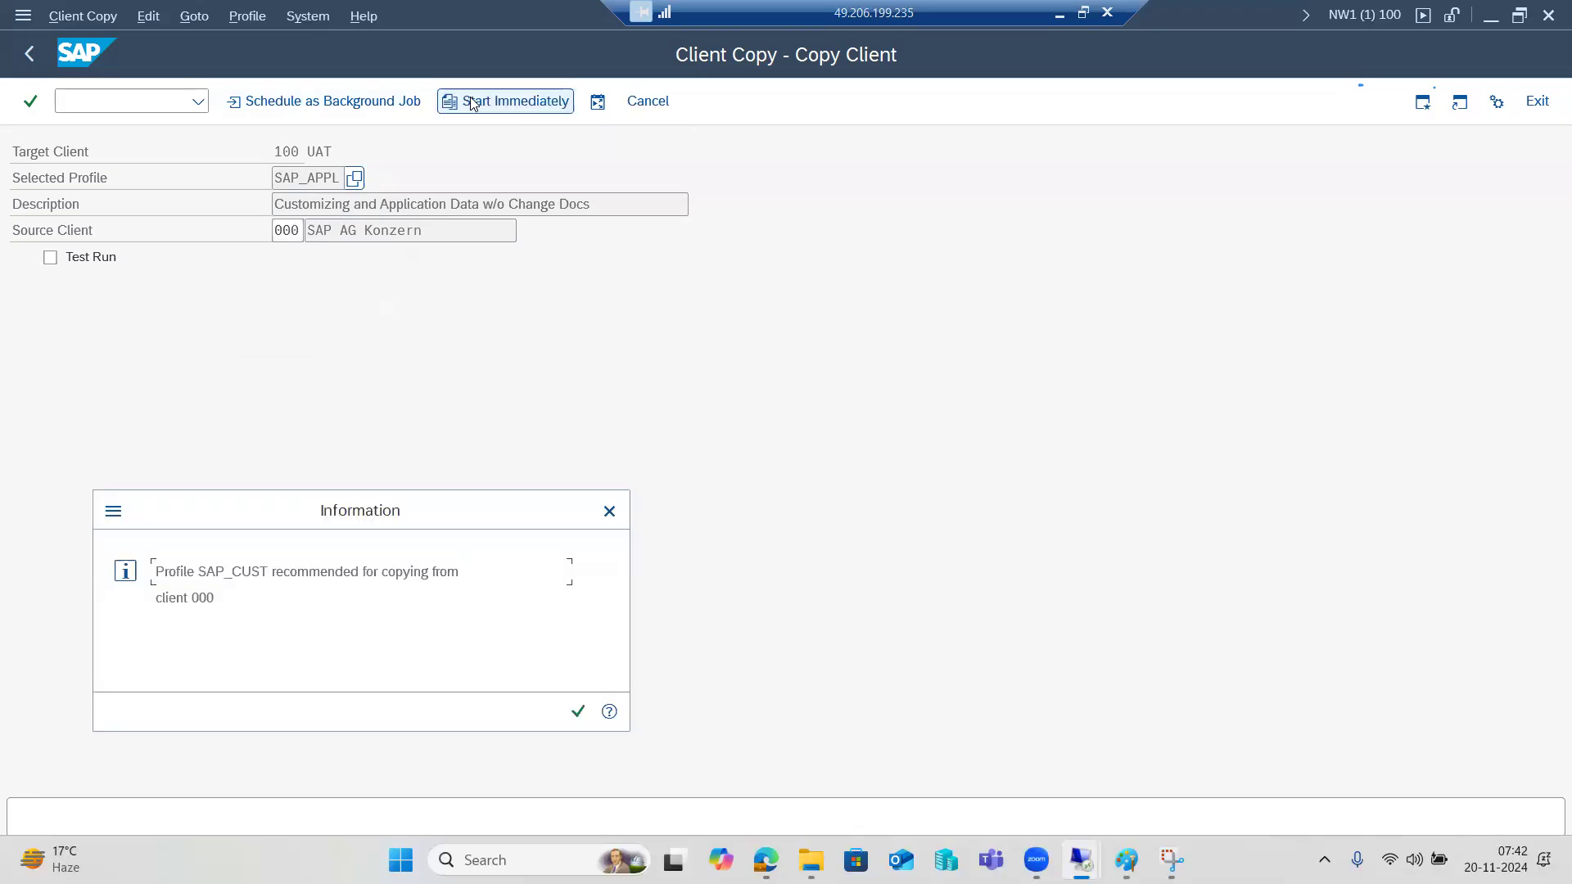
left_click(578, 712)
left_click(395, 676)
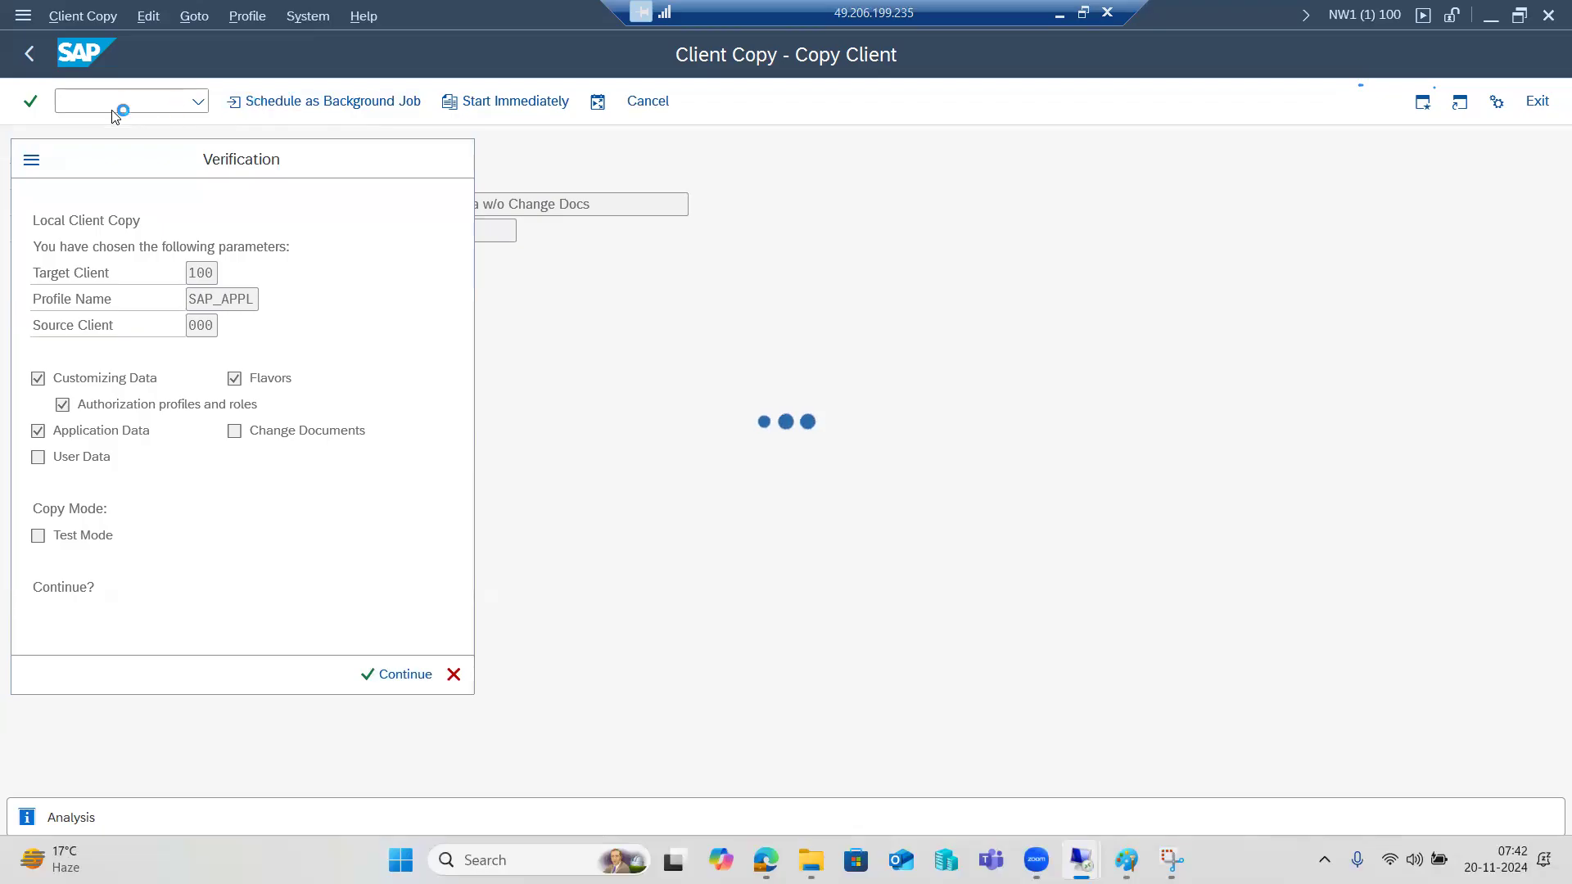
left_click(31, 159)
left_click(81, 256)
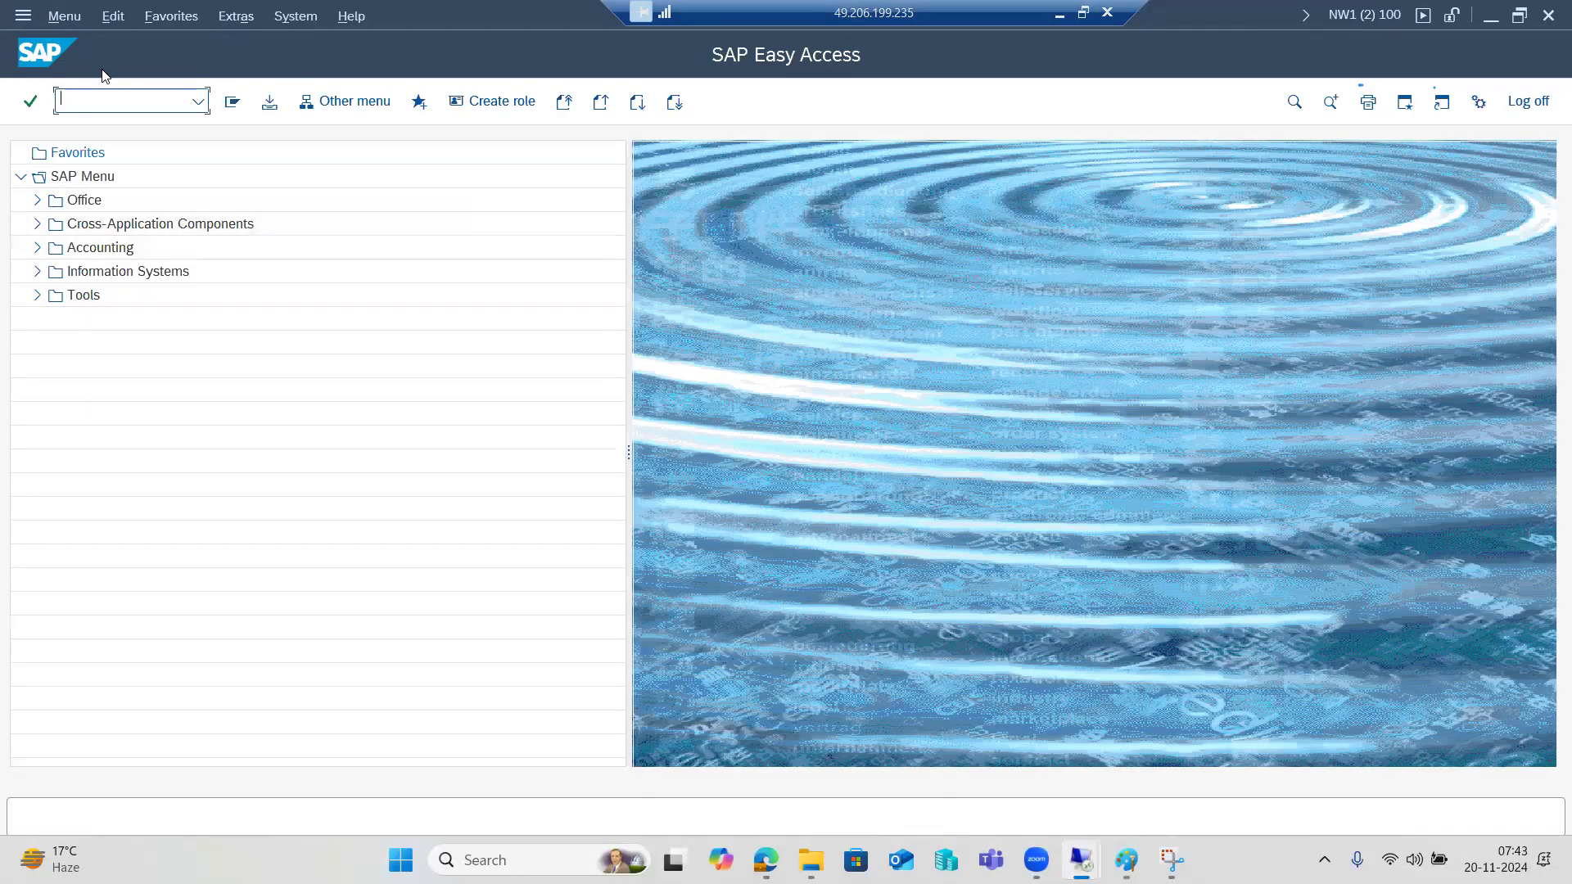
Check the SMLG load distribution for kponline1_NW1_00, return to Easy Access, and switch to Paint.
type("smlg")
key("Return")
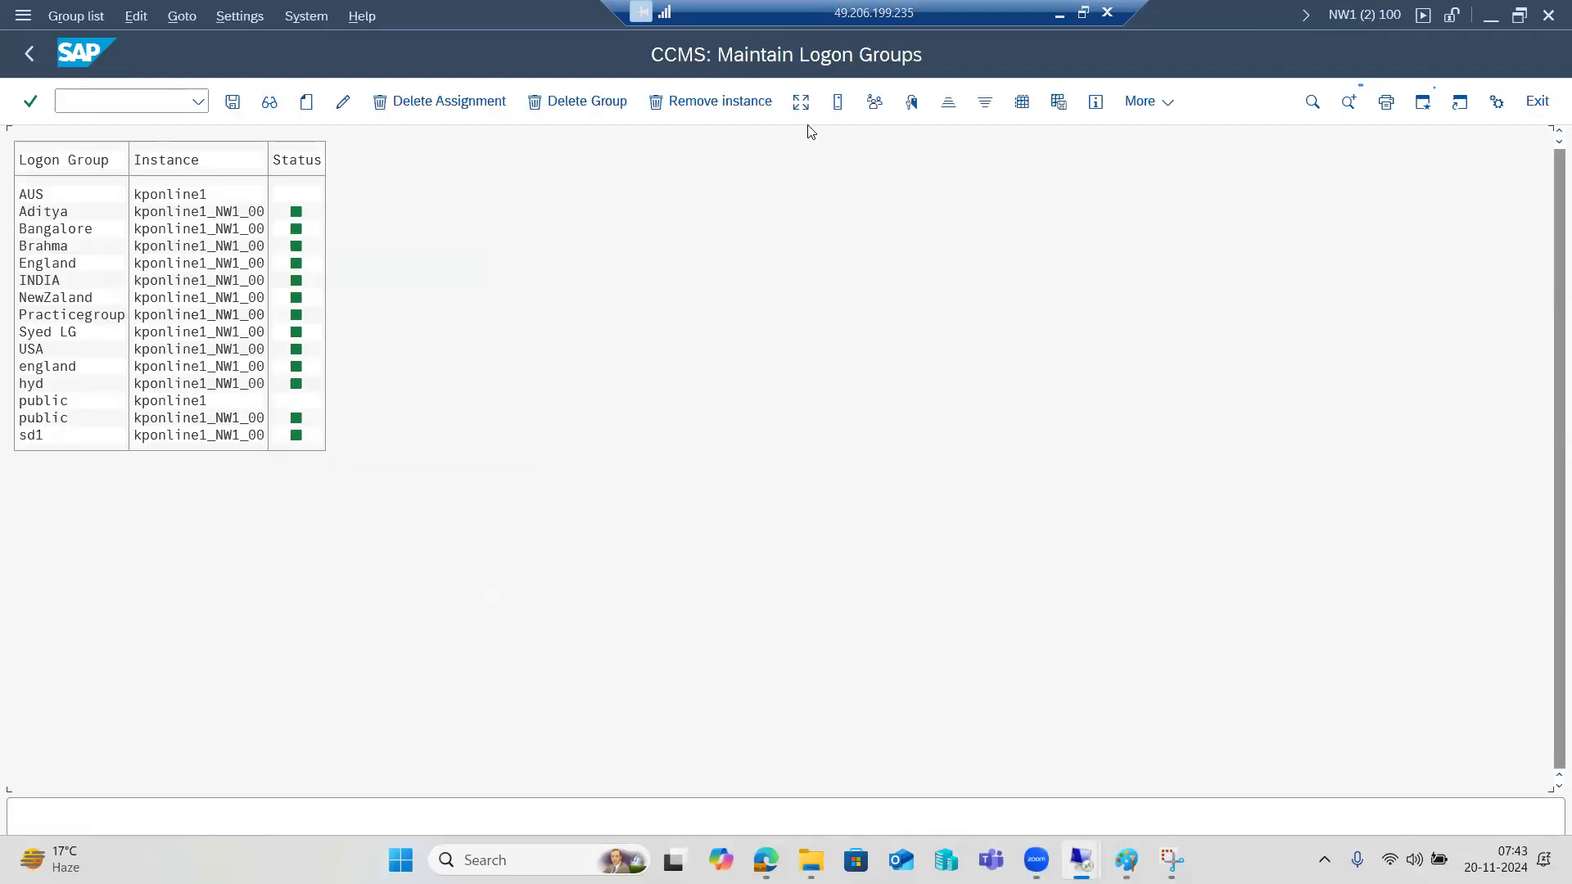
left_click(800, 101)
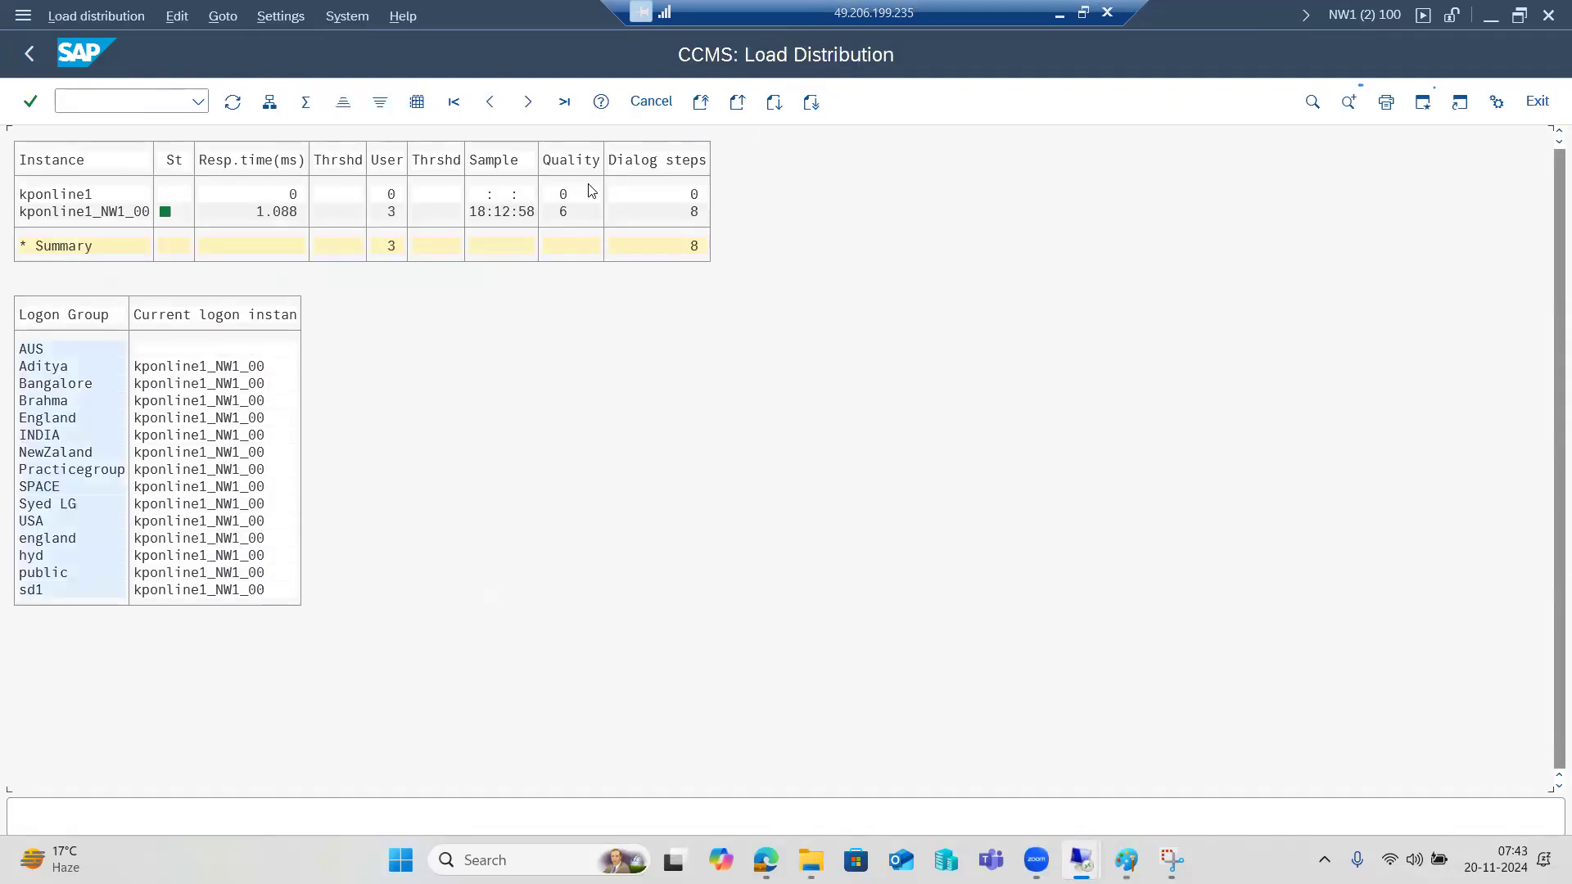
double_click(96, 216)
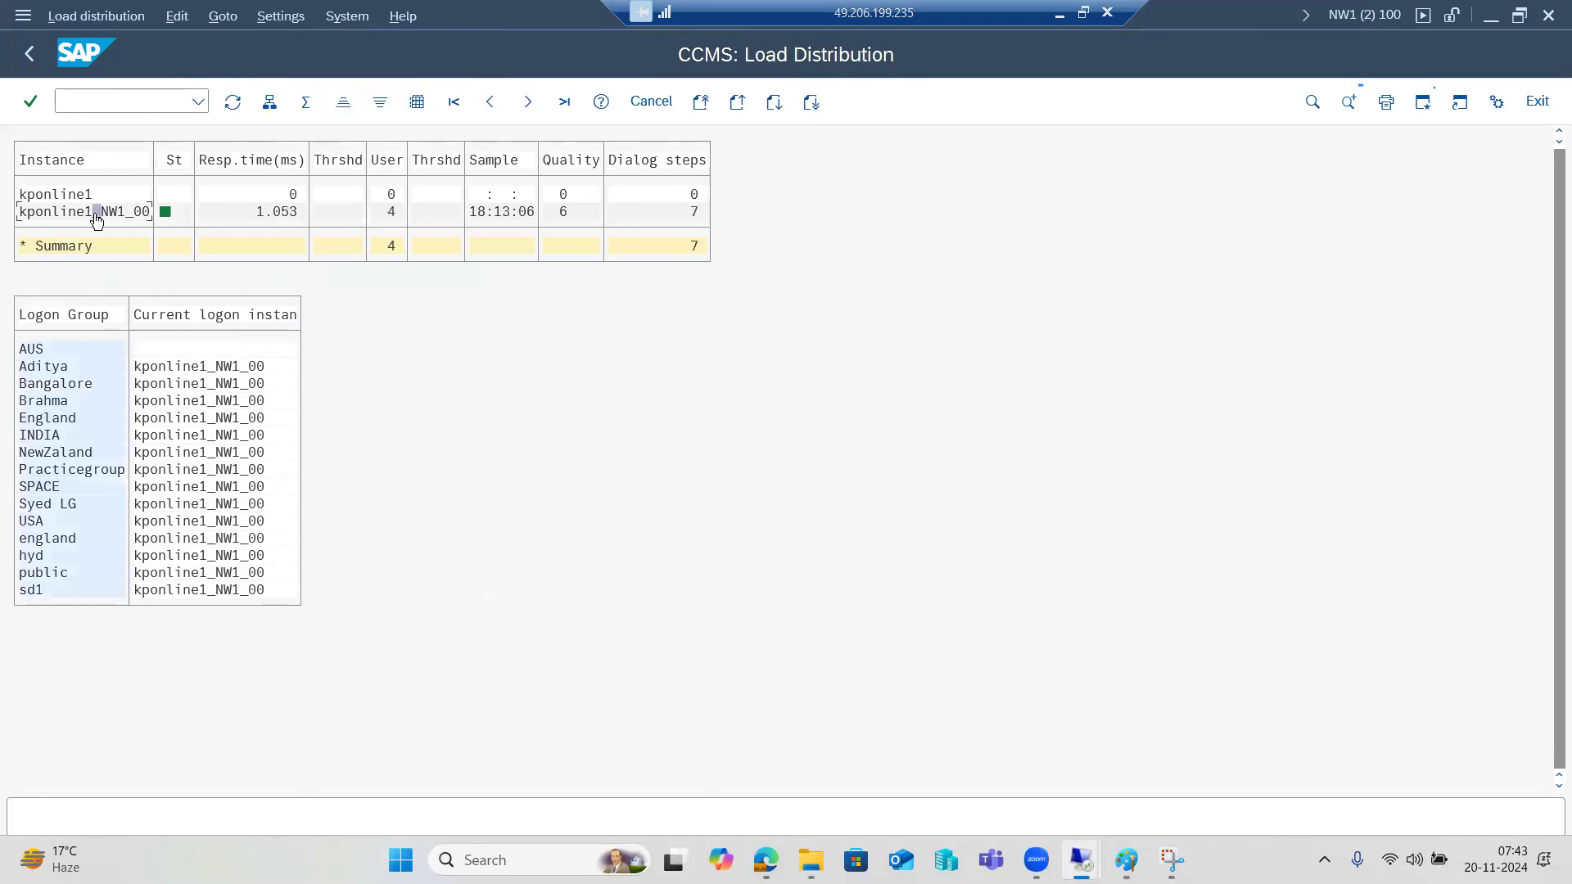
double_click(277, 215)
left_click(29, 54)
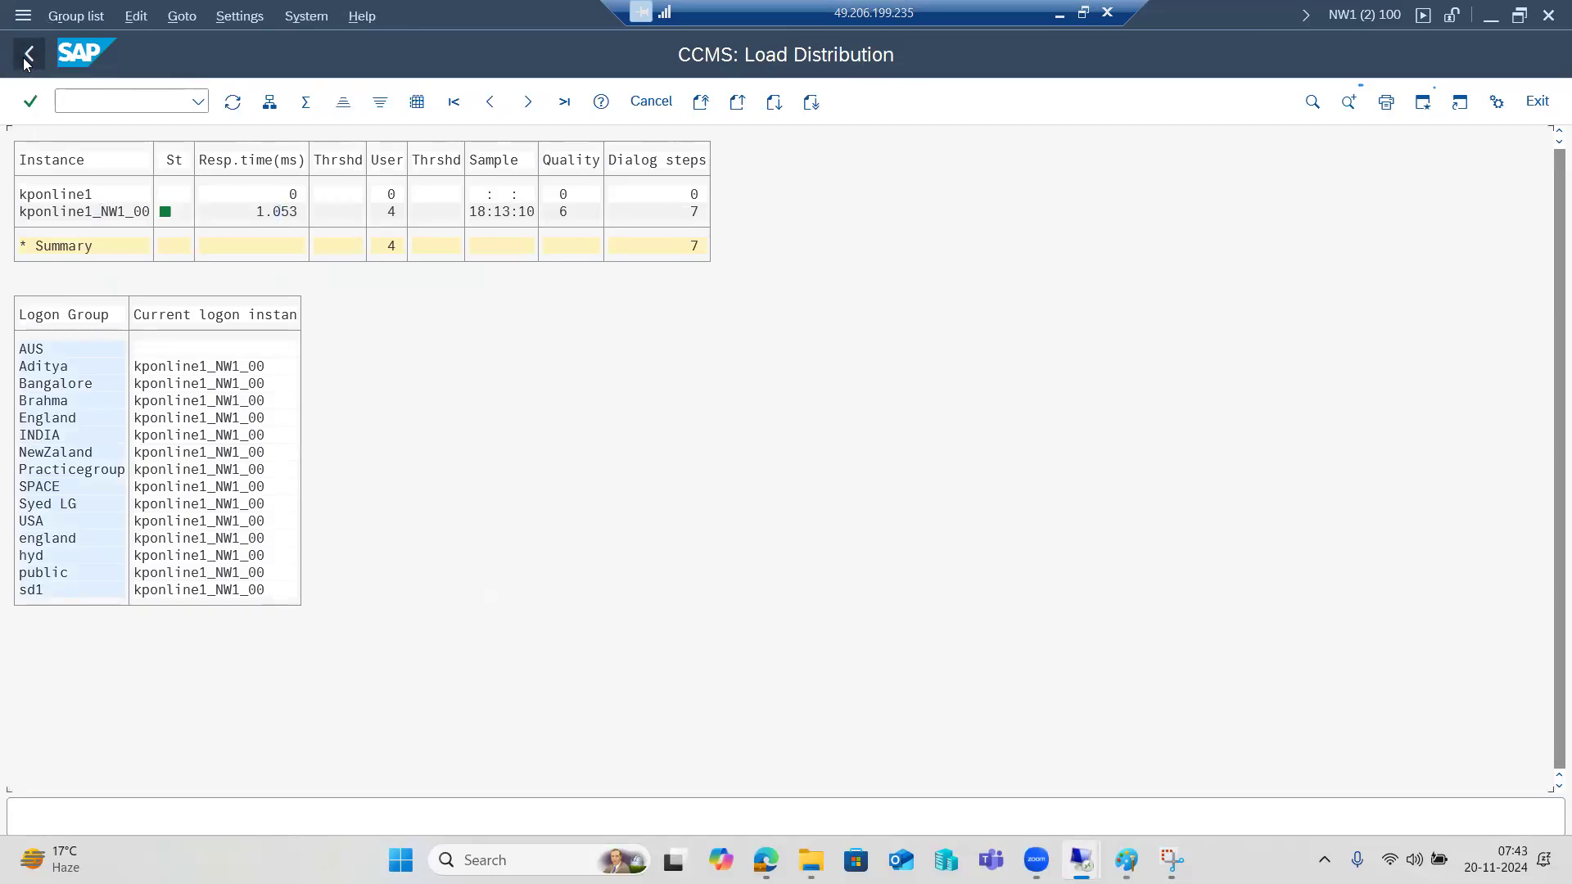
left_click(36, 56)
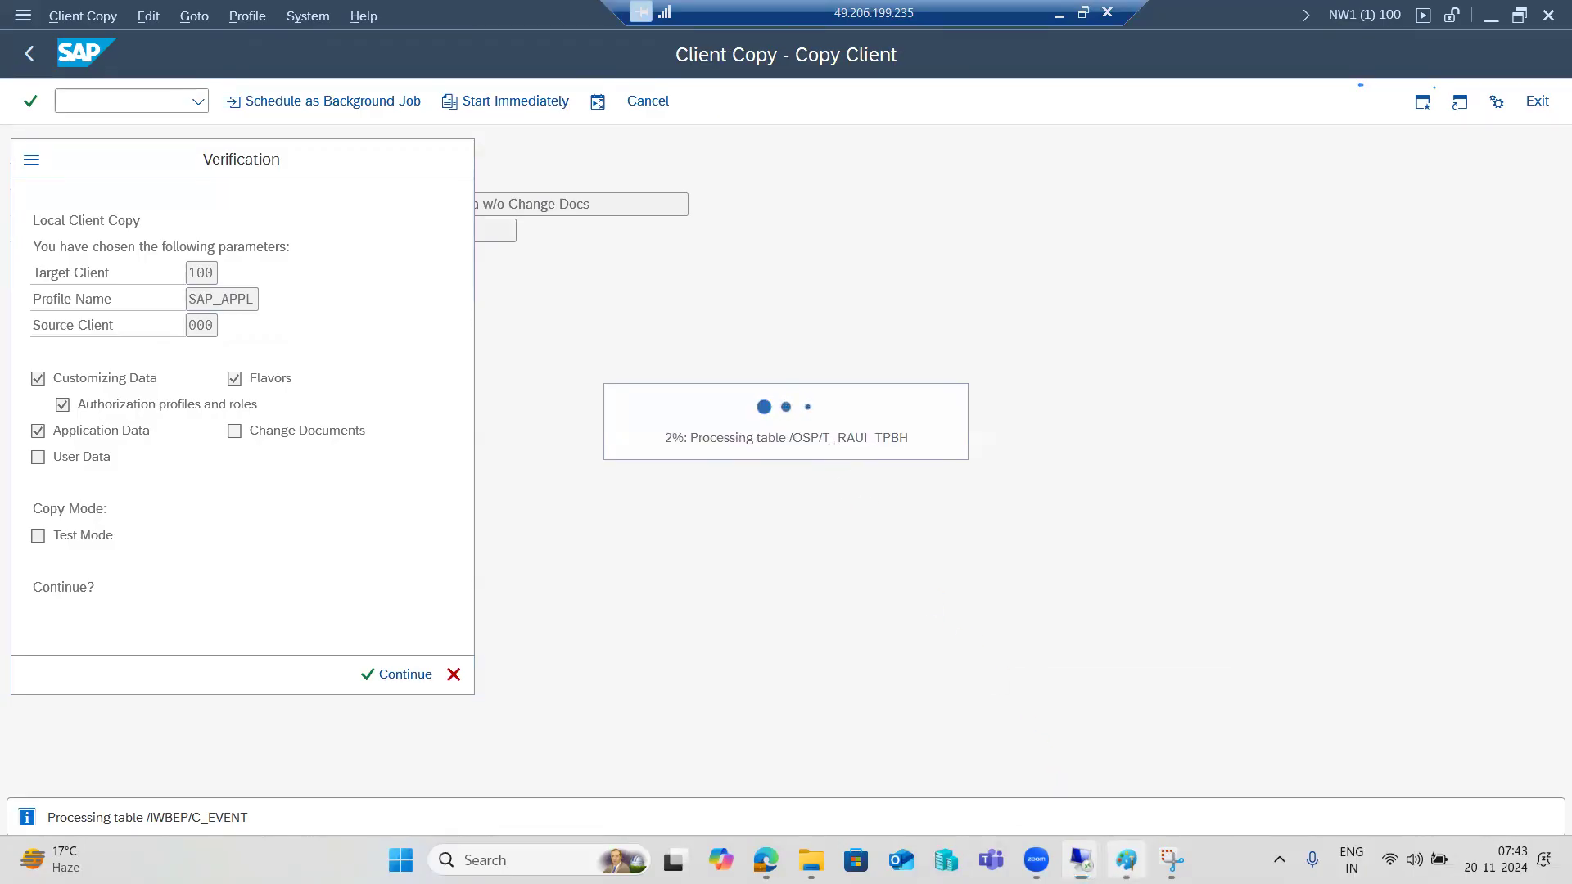
left_click(1081, 859)
Finish the text entry and mark short strokes beside the 000 and 100 boxes.
left_click(1129, 740)
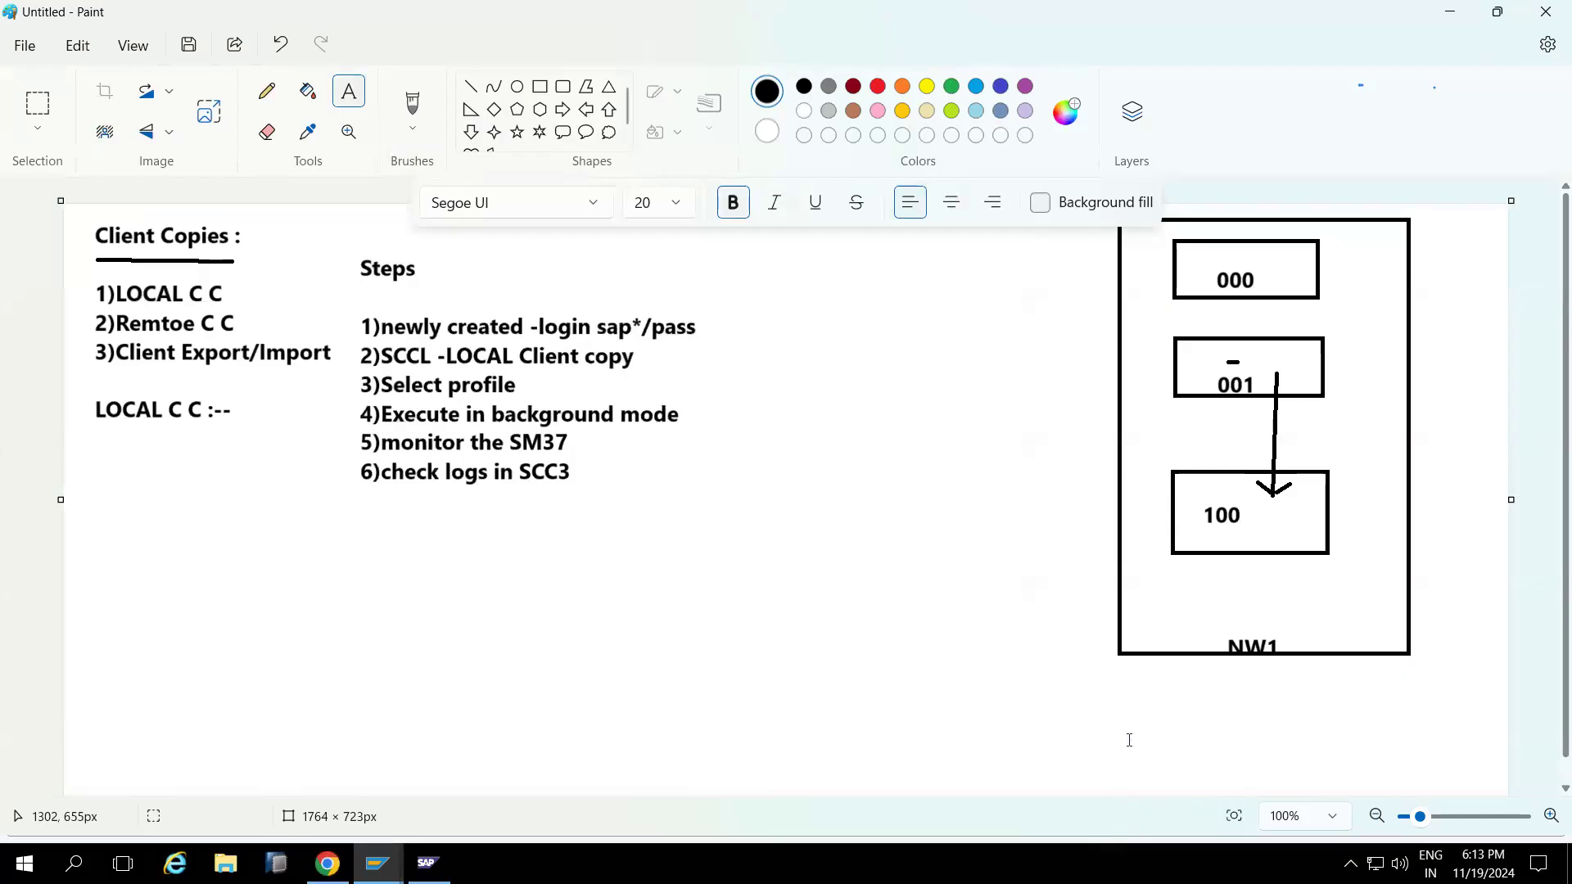
left_click(471, 86)
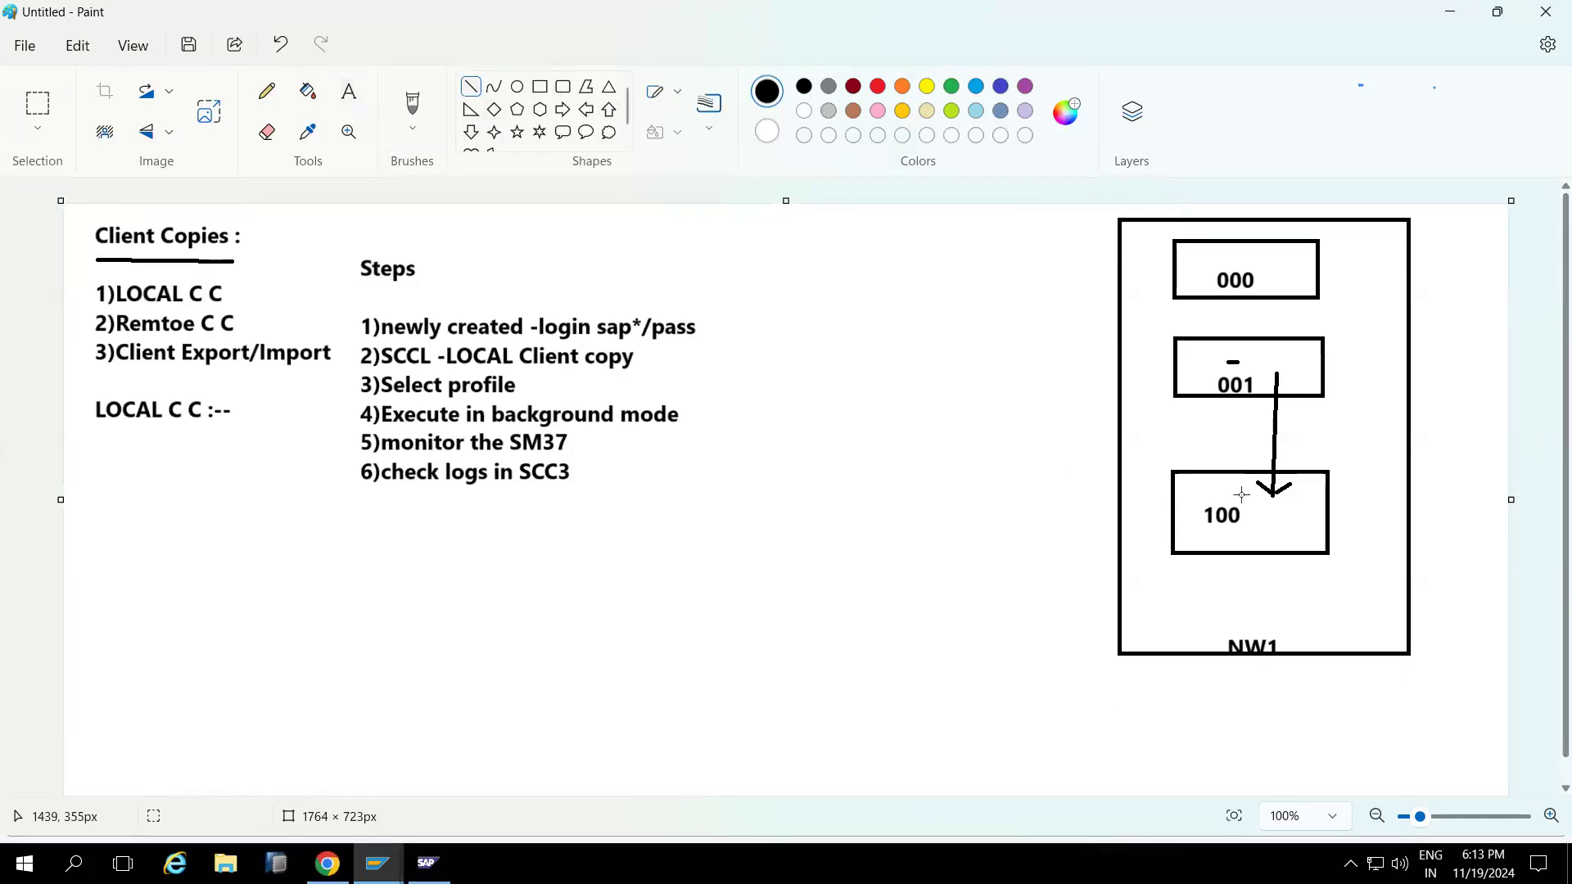
left_click(1278, 283)
mouse_move(1239, 494)
left_mouse_down()
mouse_move(1241, 419)
mouse_move(1235, 492)
left_mouse_up()
Draw a small rectangle inside NW1 below the 100 box.
left_click(537, 93)
left_click_drag(1178, 584, 1342, 632)
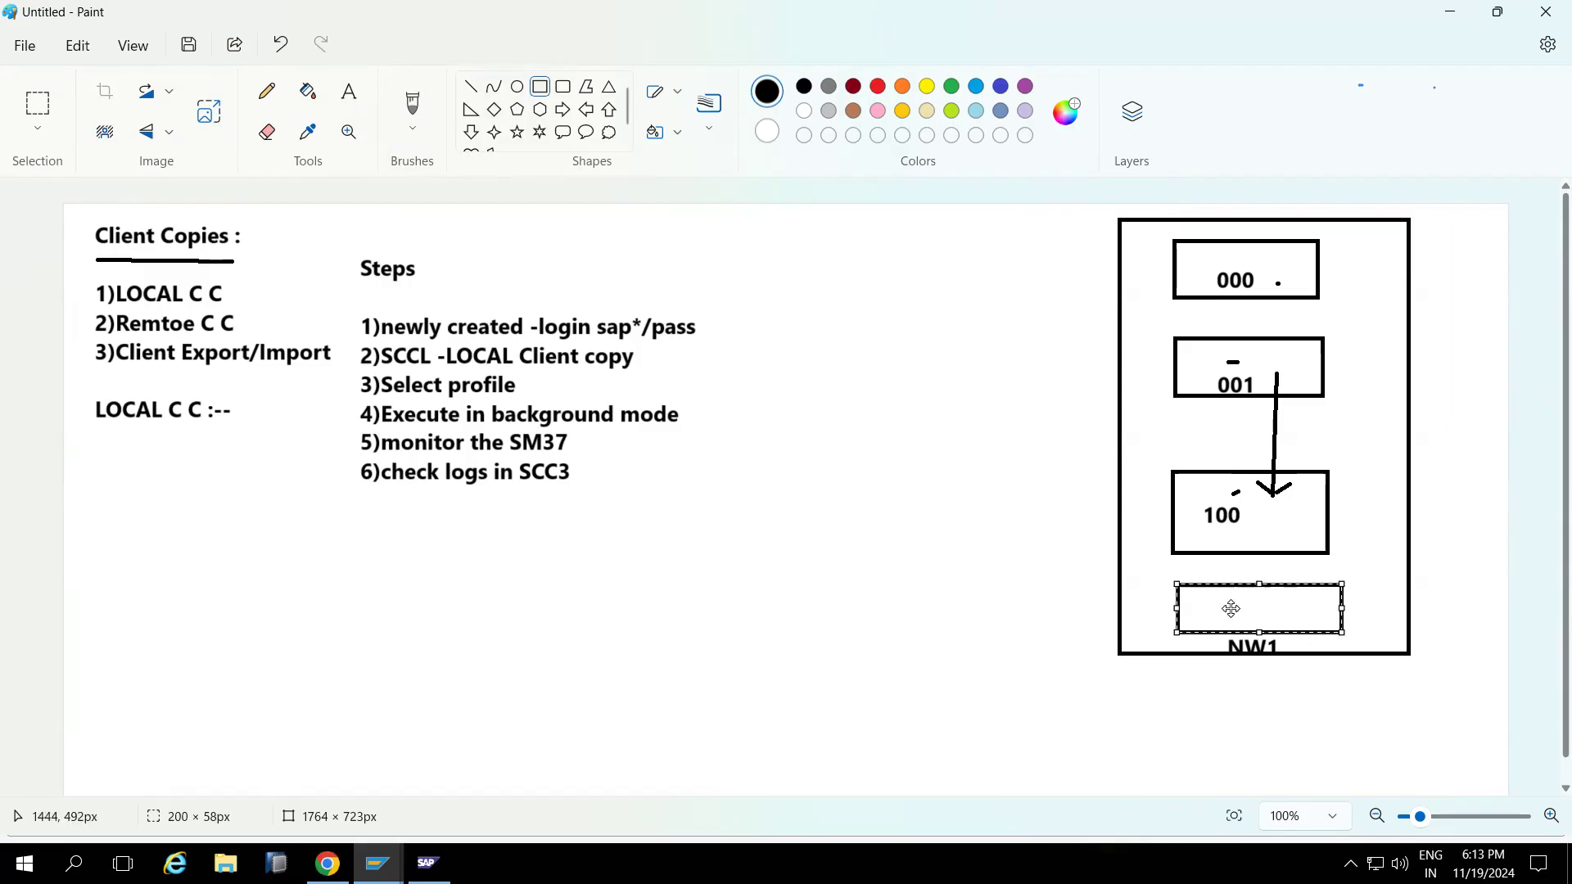
left_click(963, 631)
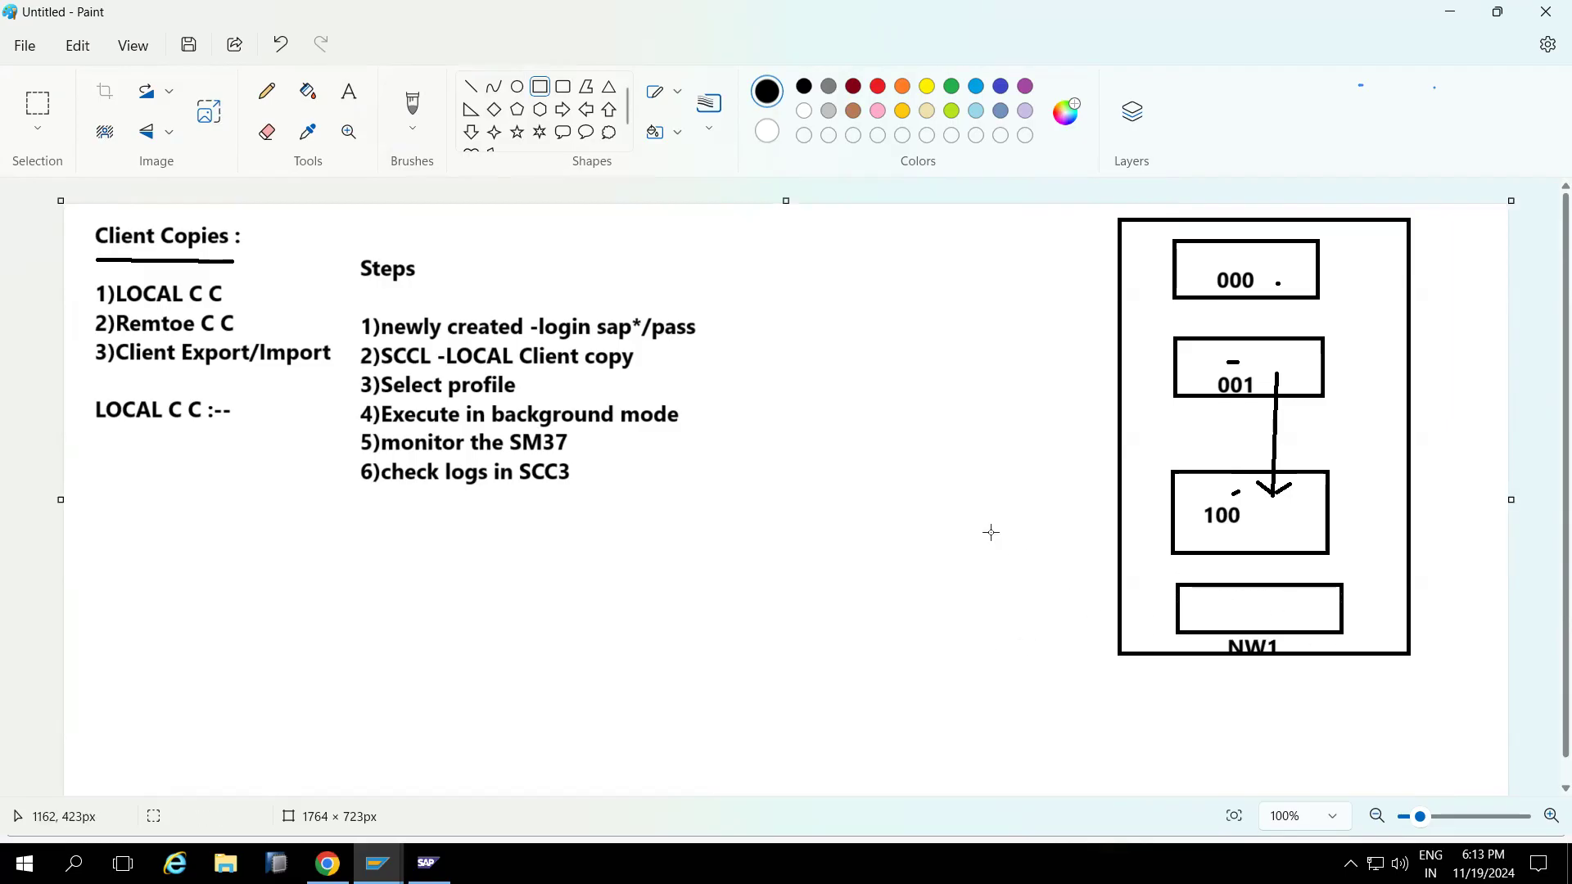
Draw two lines leading into the new box, then return to the SAP client copy.
left_click(470, 86)
mouse_move(1047, 569)
left_mouse_down()
mouse_move(1205, 610)
mouse_move(1286, 596)
left_mouse_up()
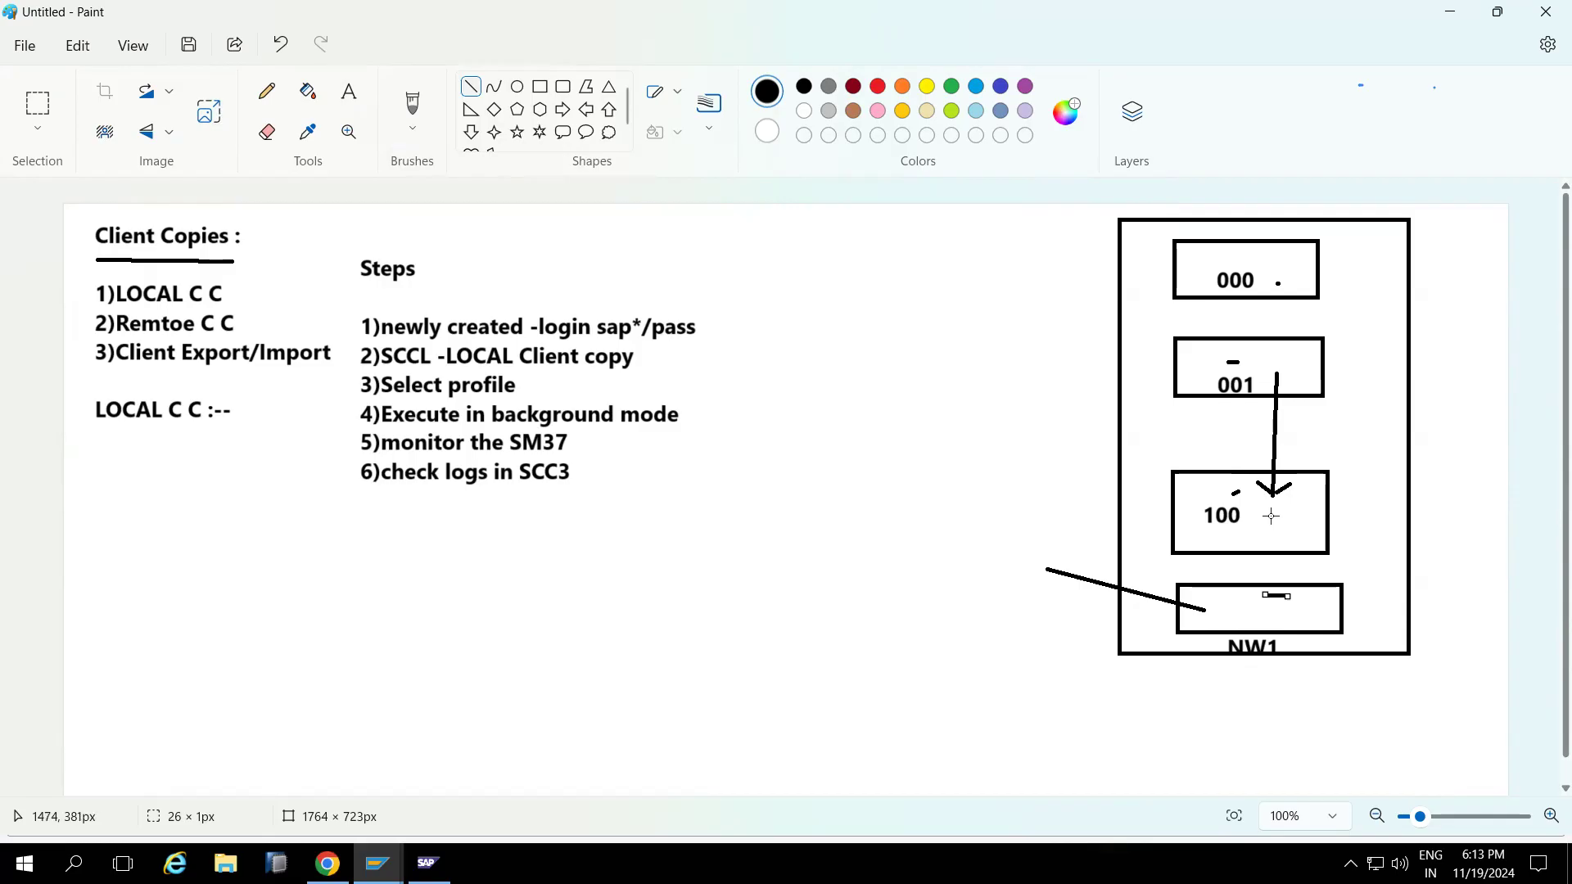
left_click_drag(1271, 516, 1278, 600)
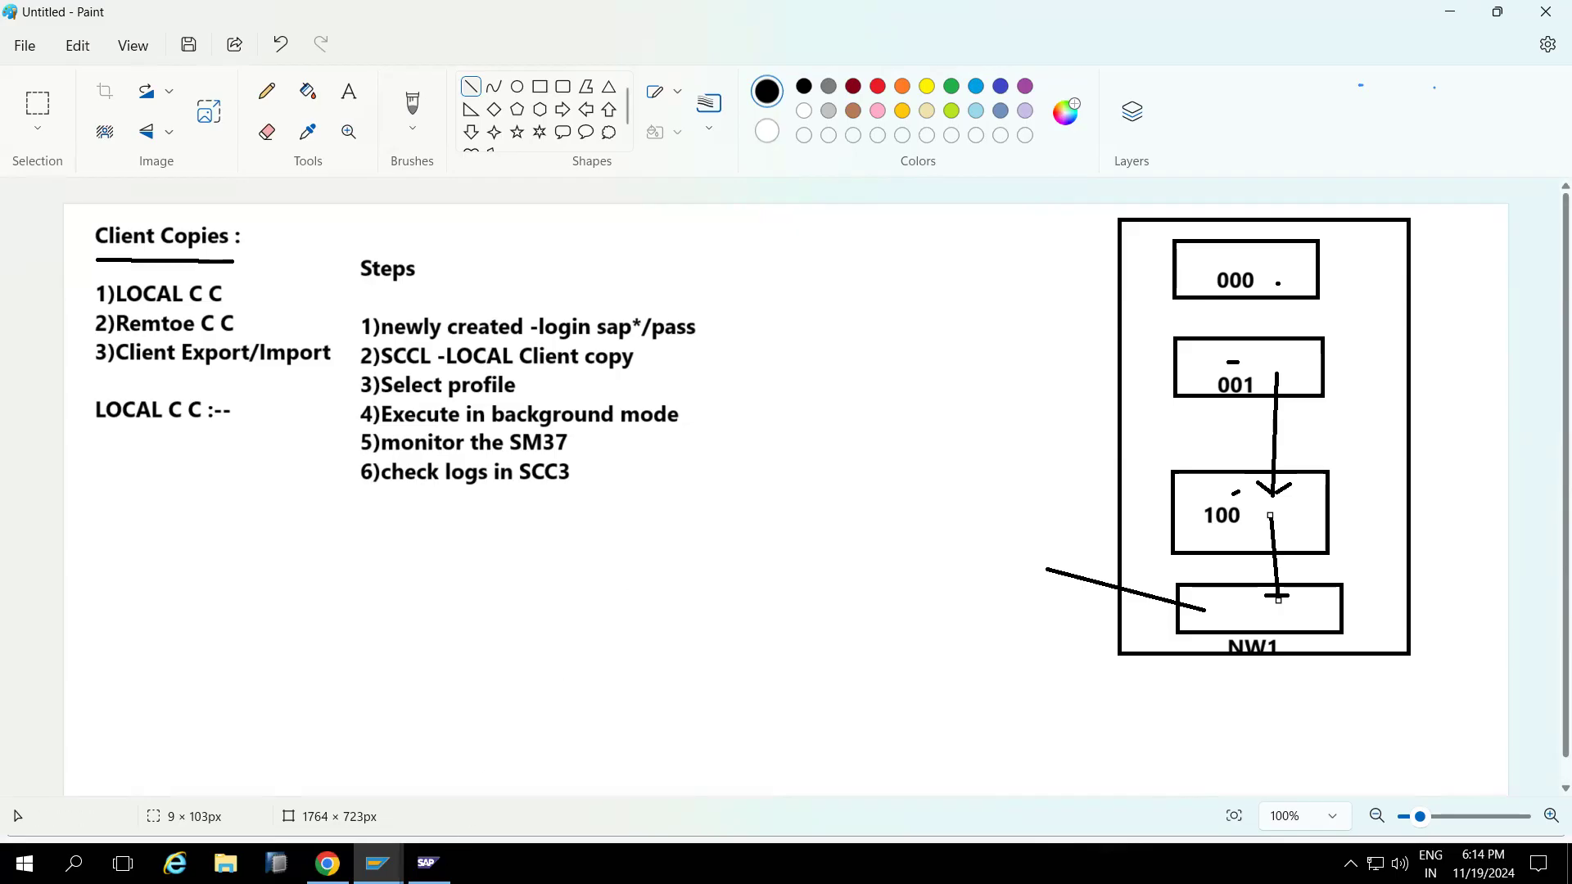
left_click(378, 863)
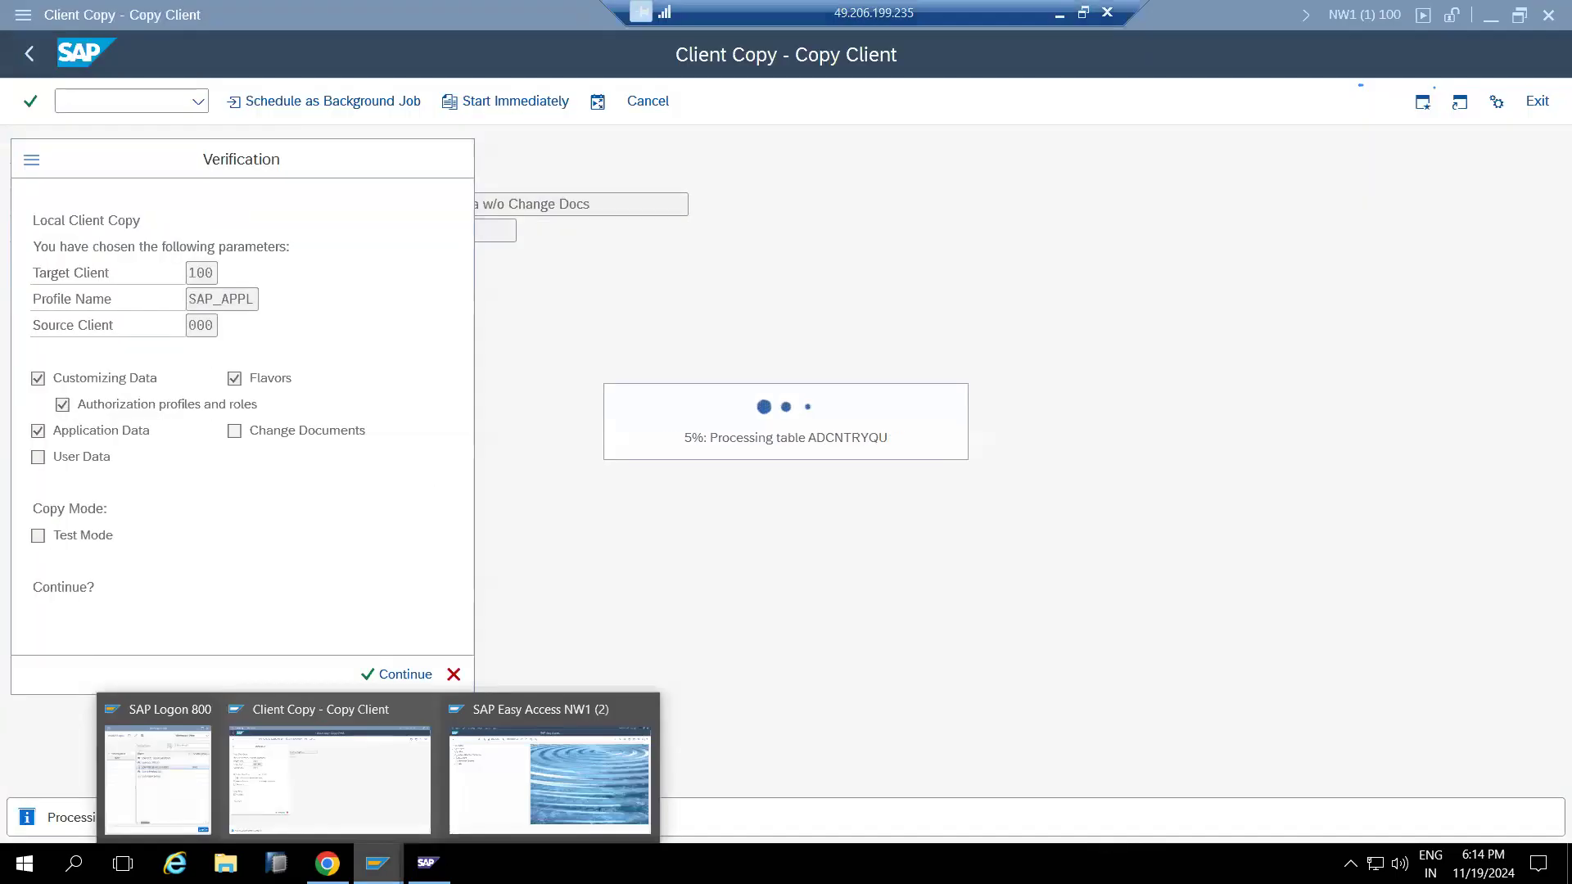
Check the copy into client 100 has reached 6% on table AGR_HIER, then return to Paint.
left_click(345, 792)
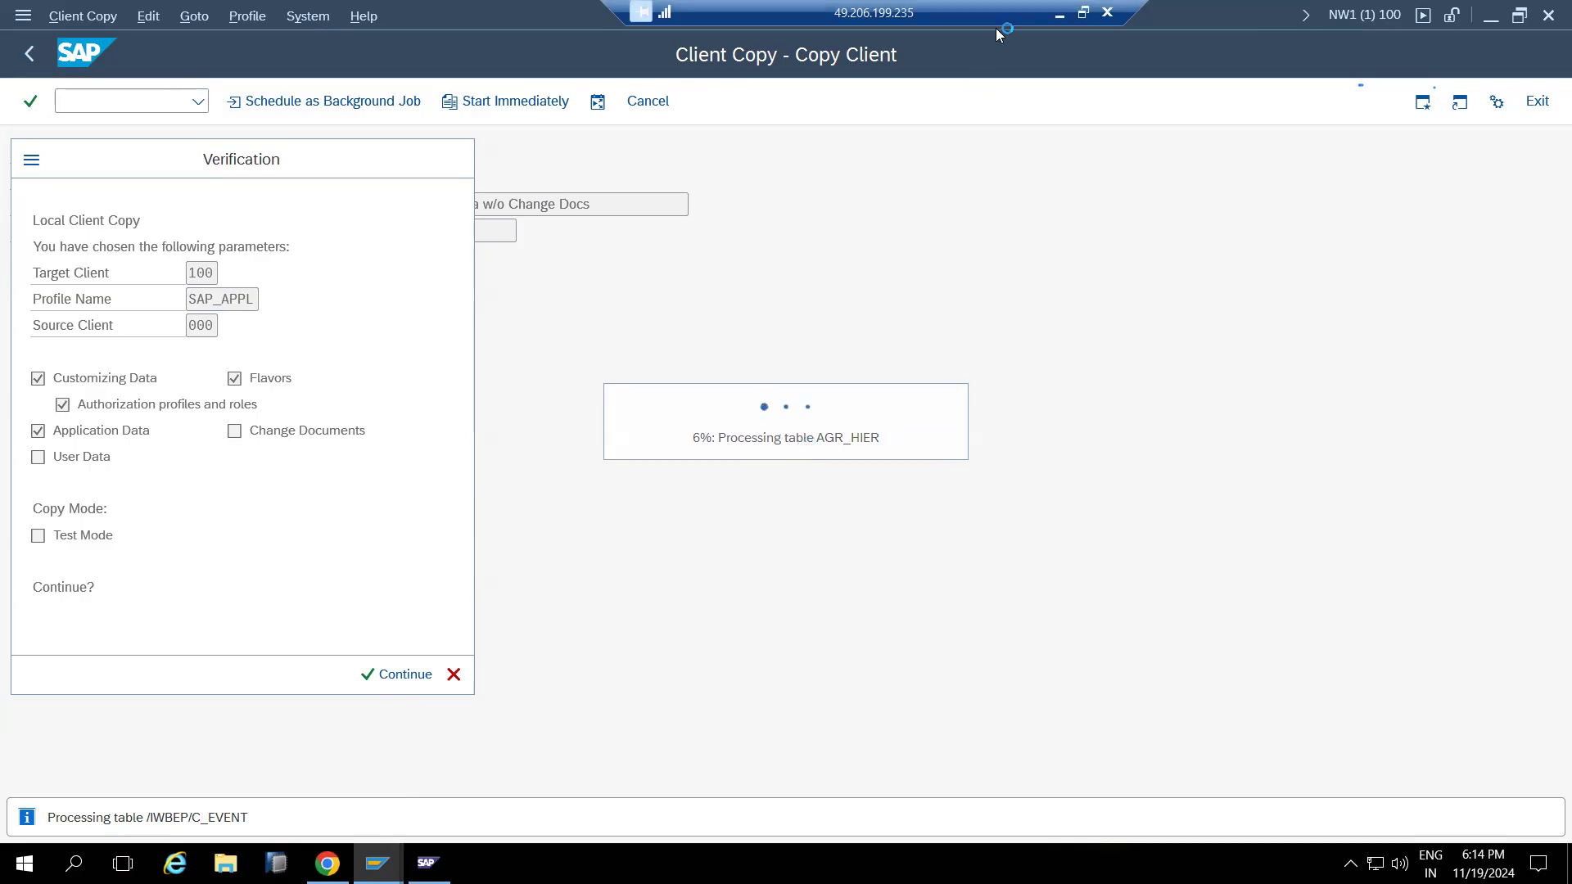
left_click(1059, 12)
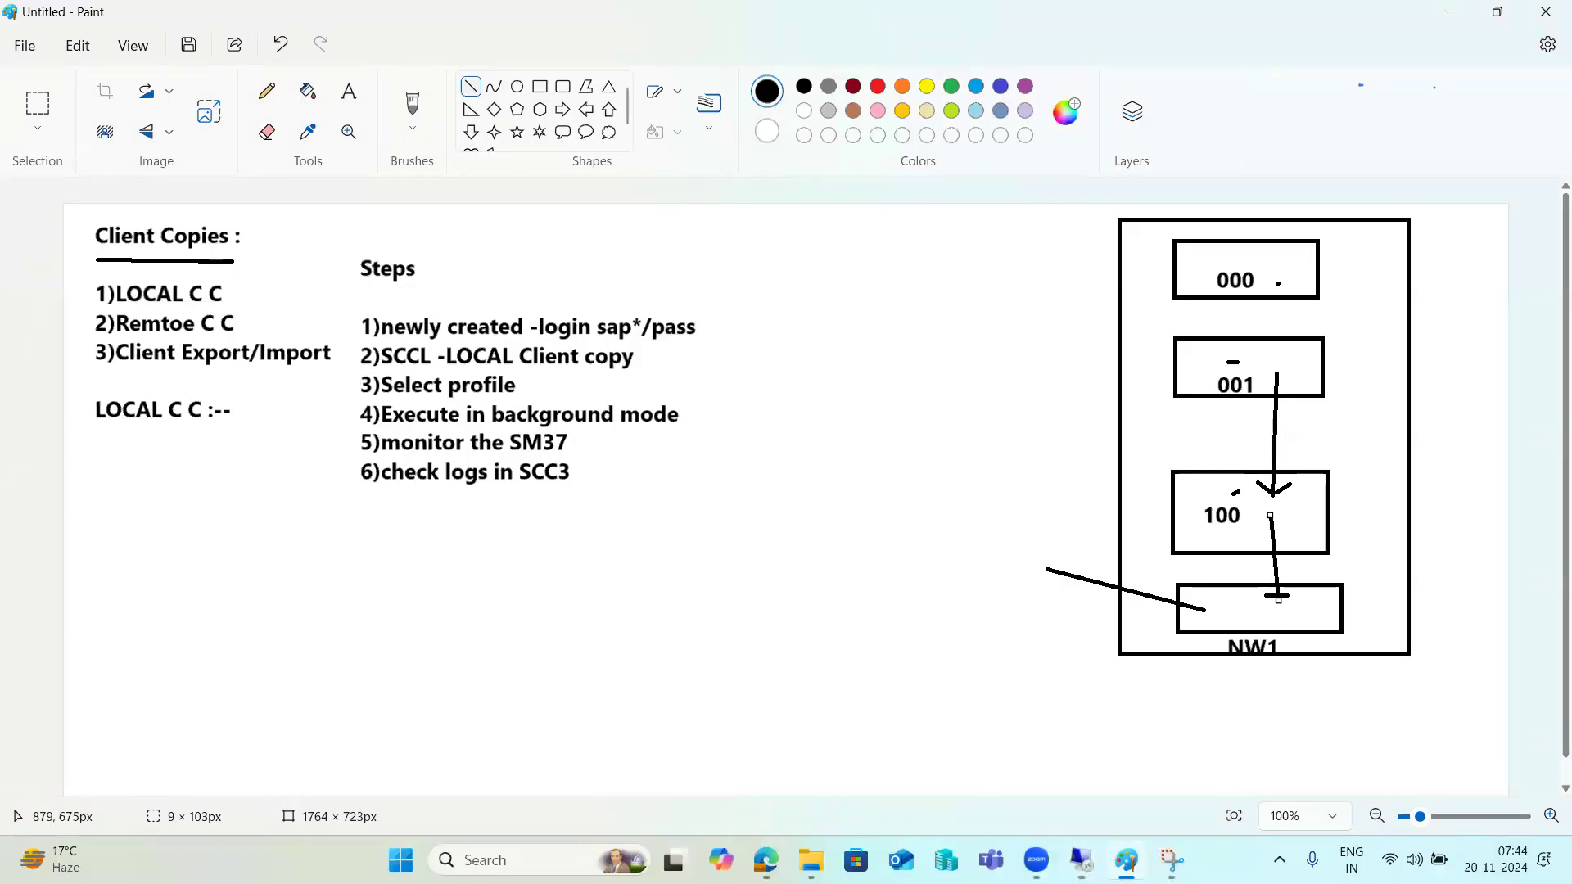
mouse_move(811, 860)
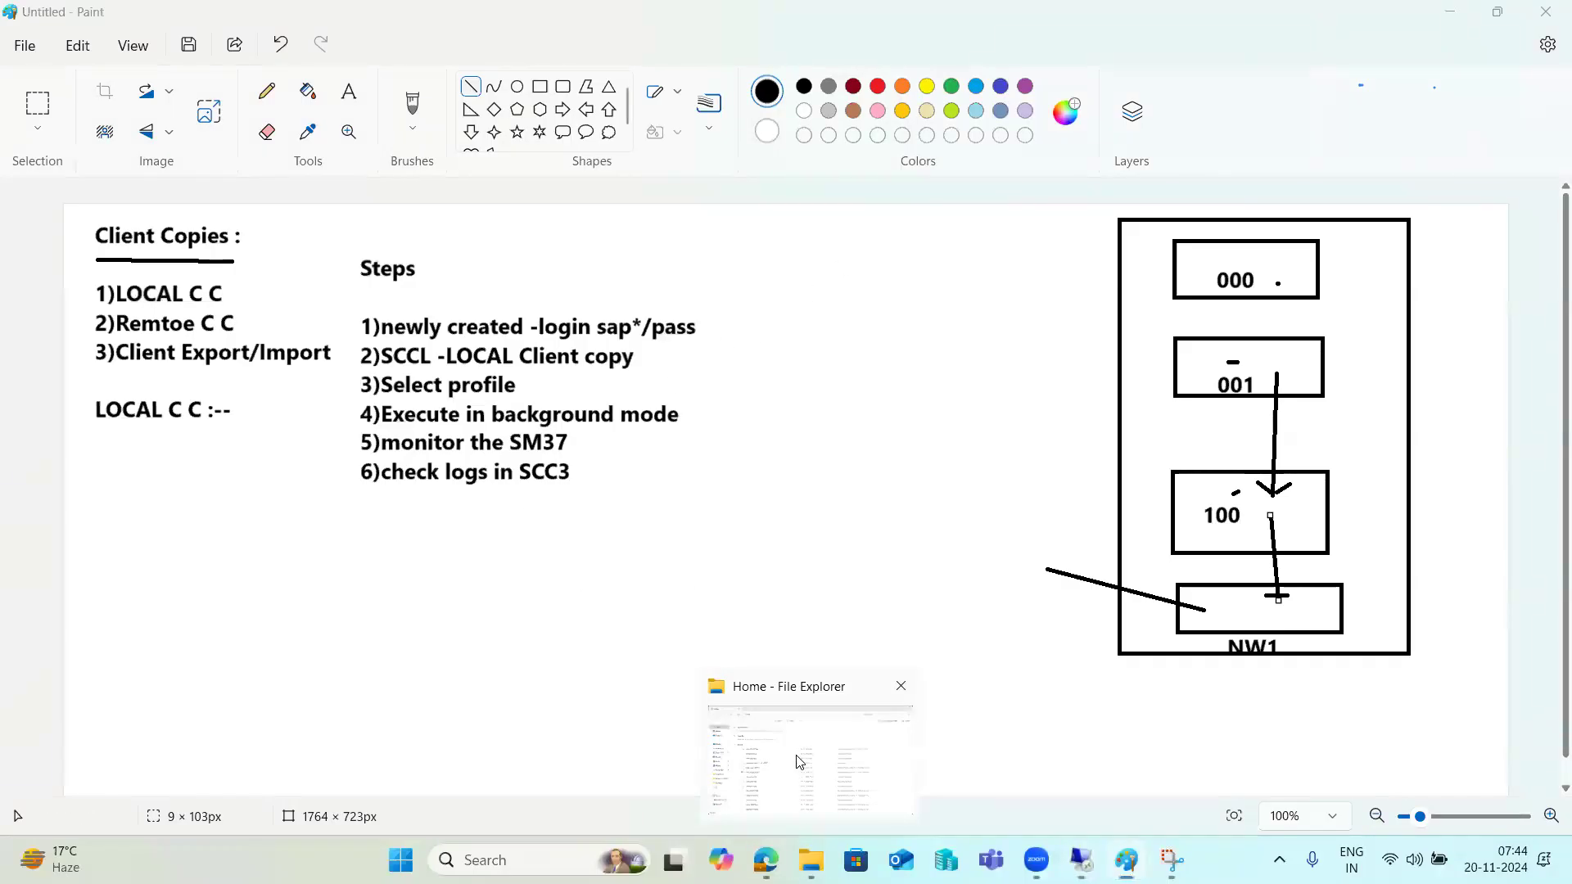
left_click(800, 766)
left_click(96, 358)
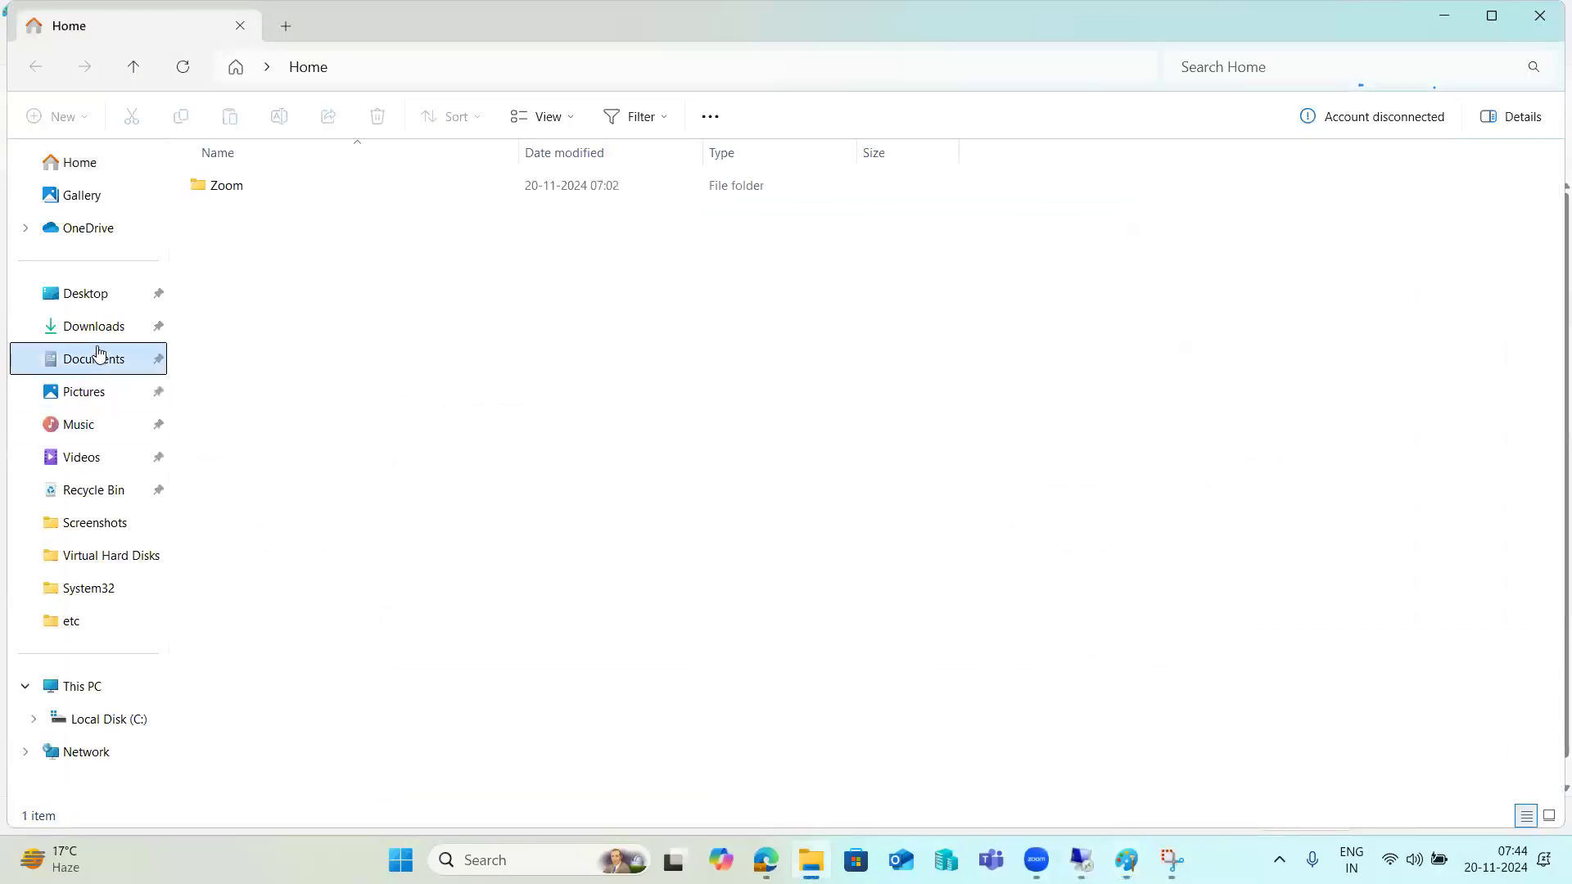
left_click(98, 331)
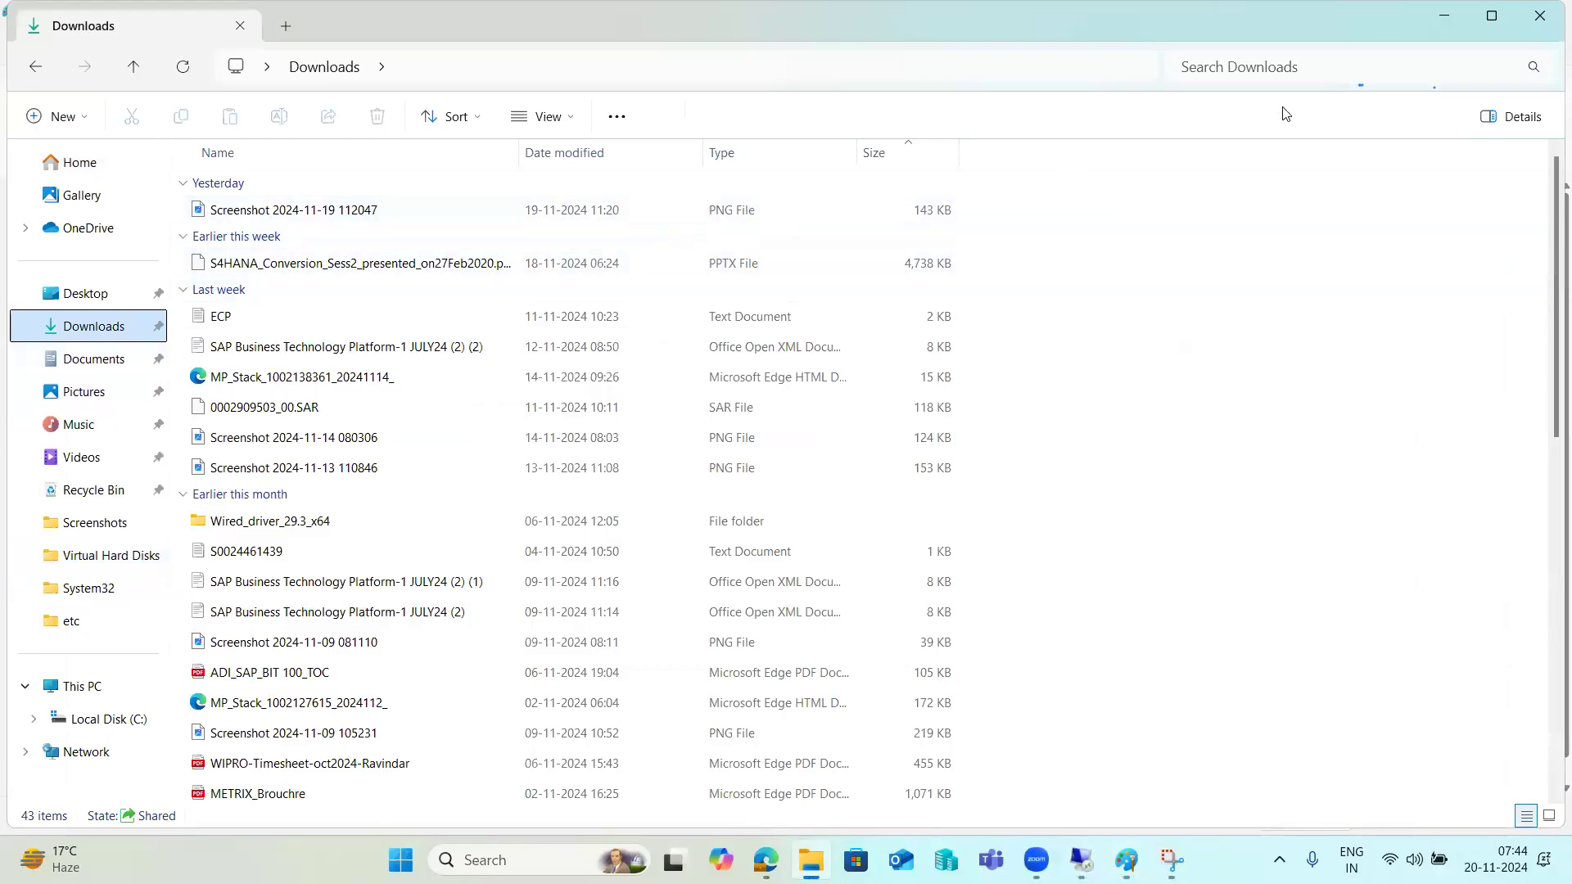
left_click(1537, 13)
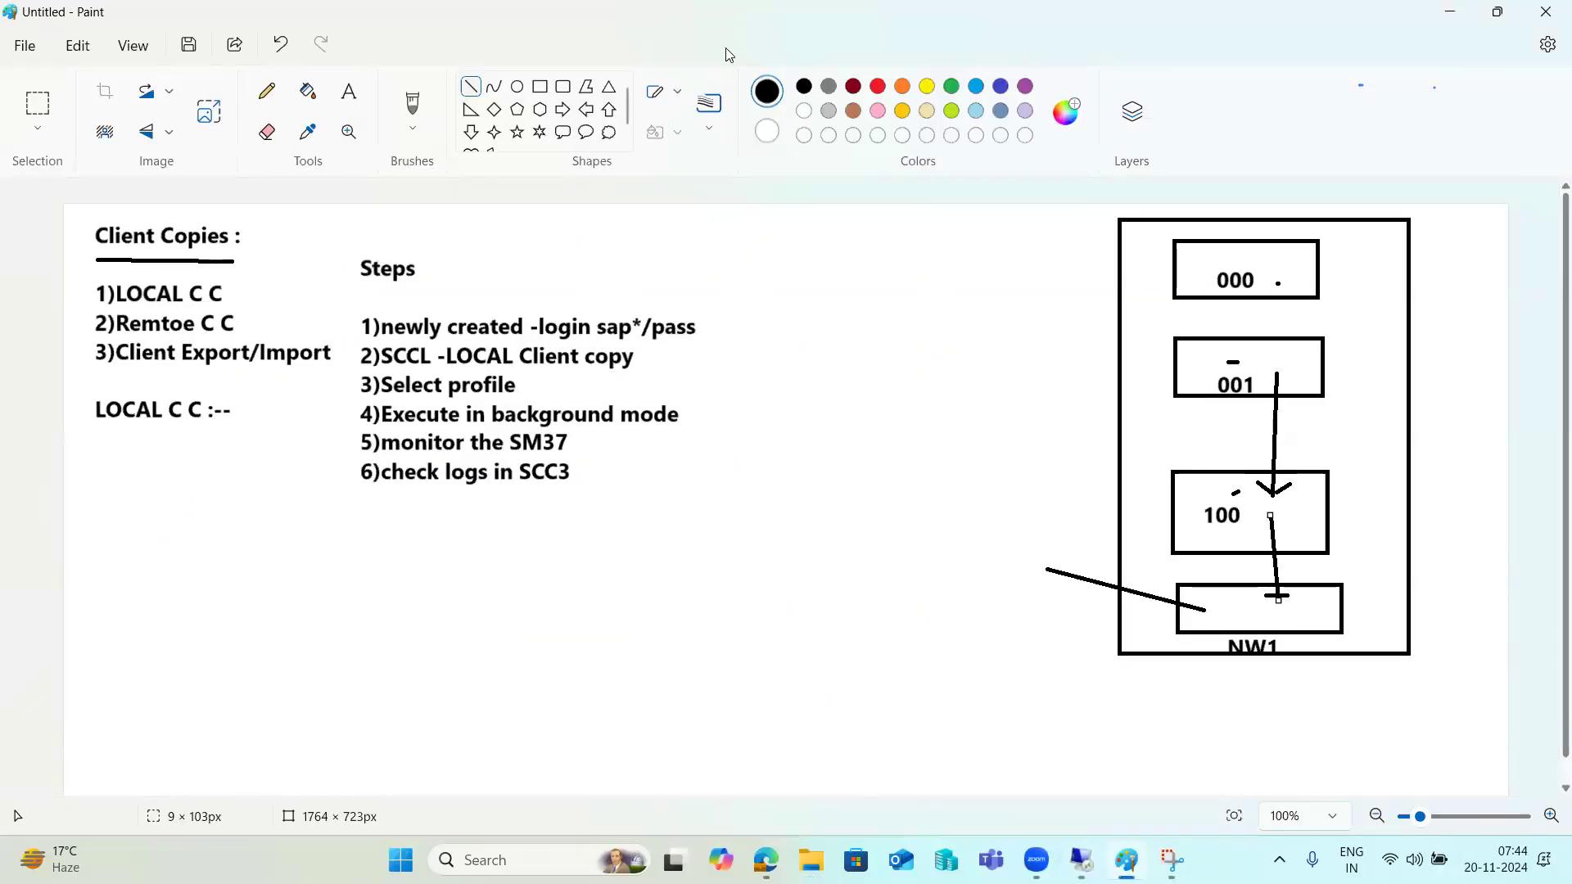
mouse_move(1080, 859)
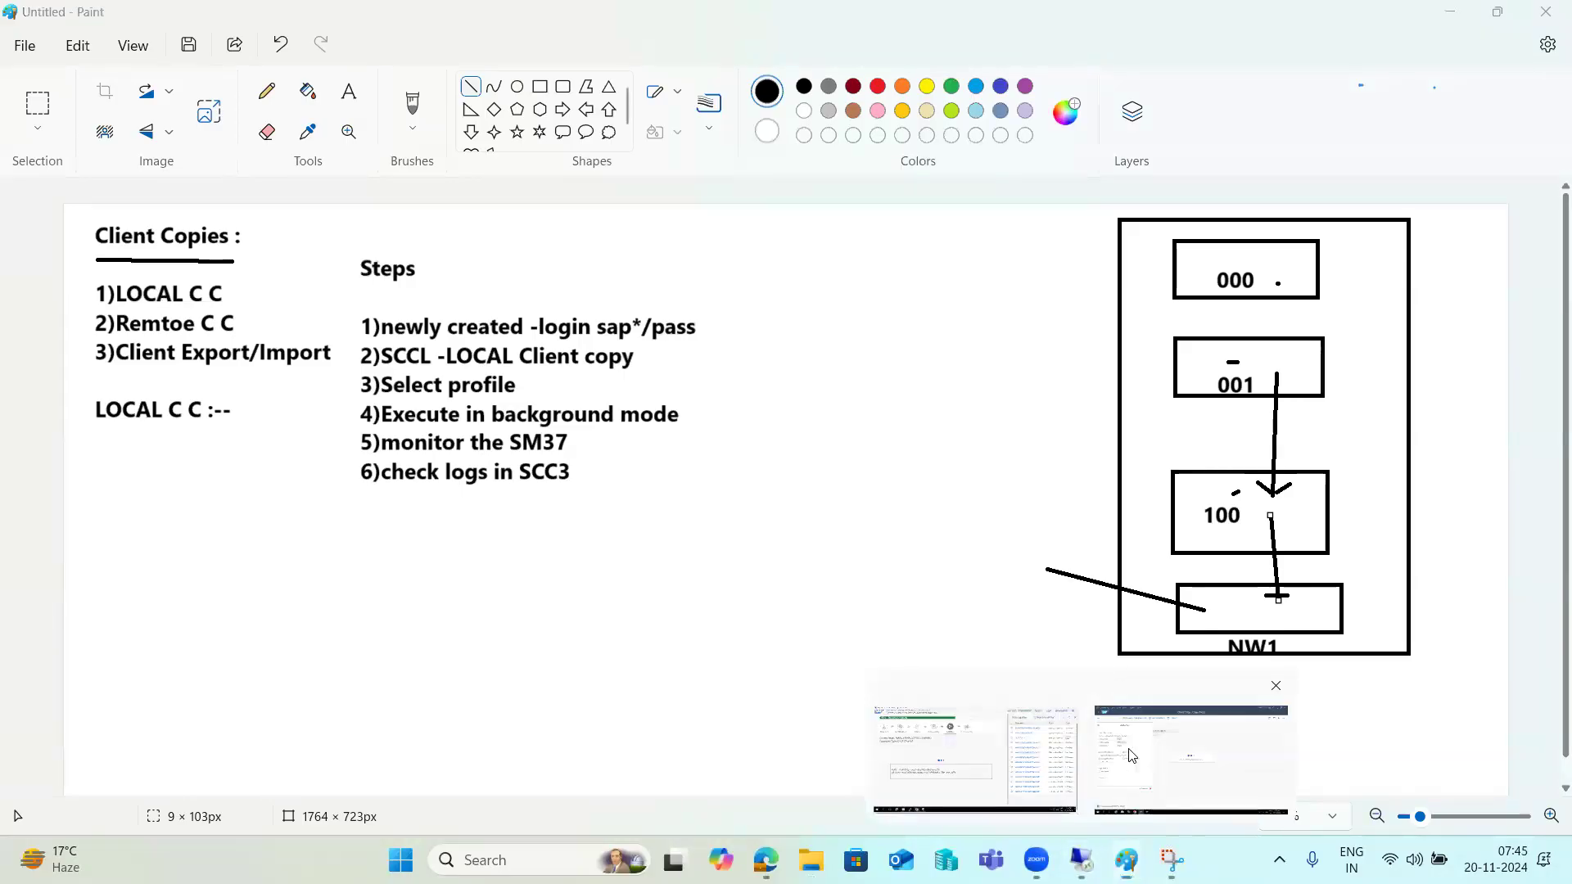
Confirm the SAP_APPL copy is at 8% on table AUT_D_STXH_ARCH, then go back to Paint.
left_click(1196, 753)
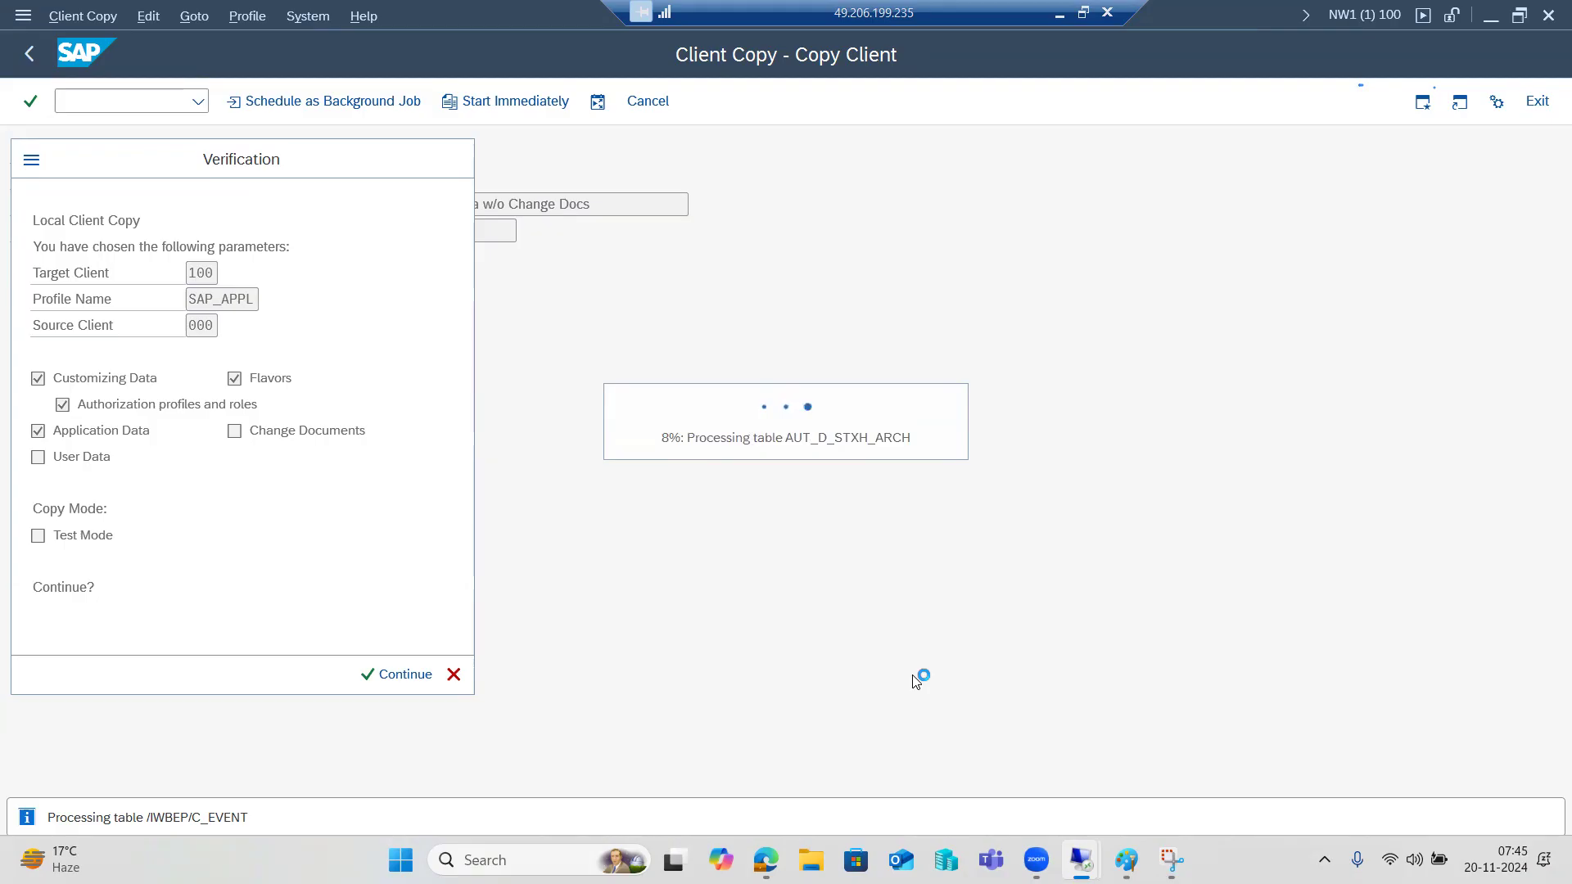
left_click(1127, 859)
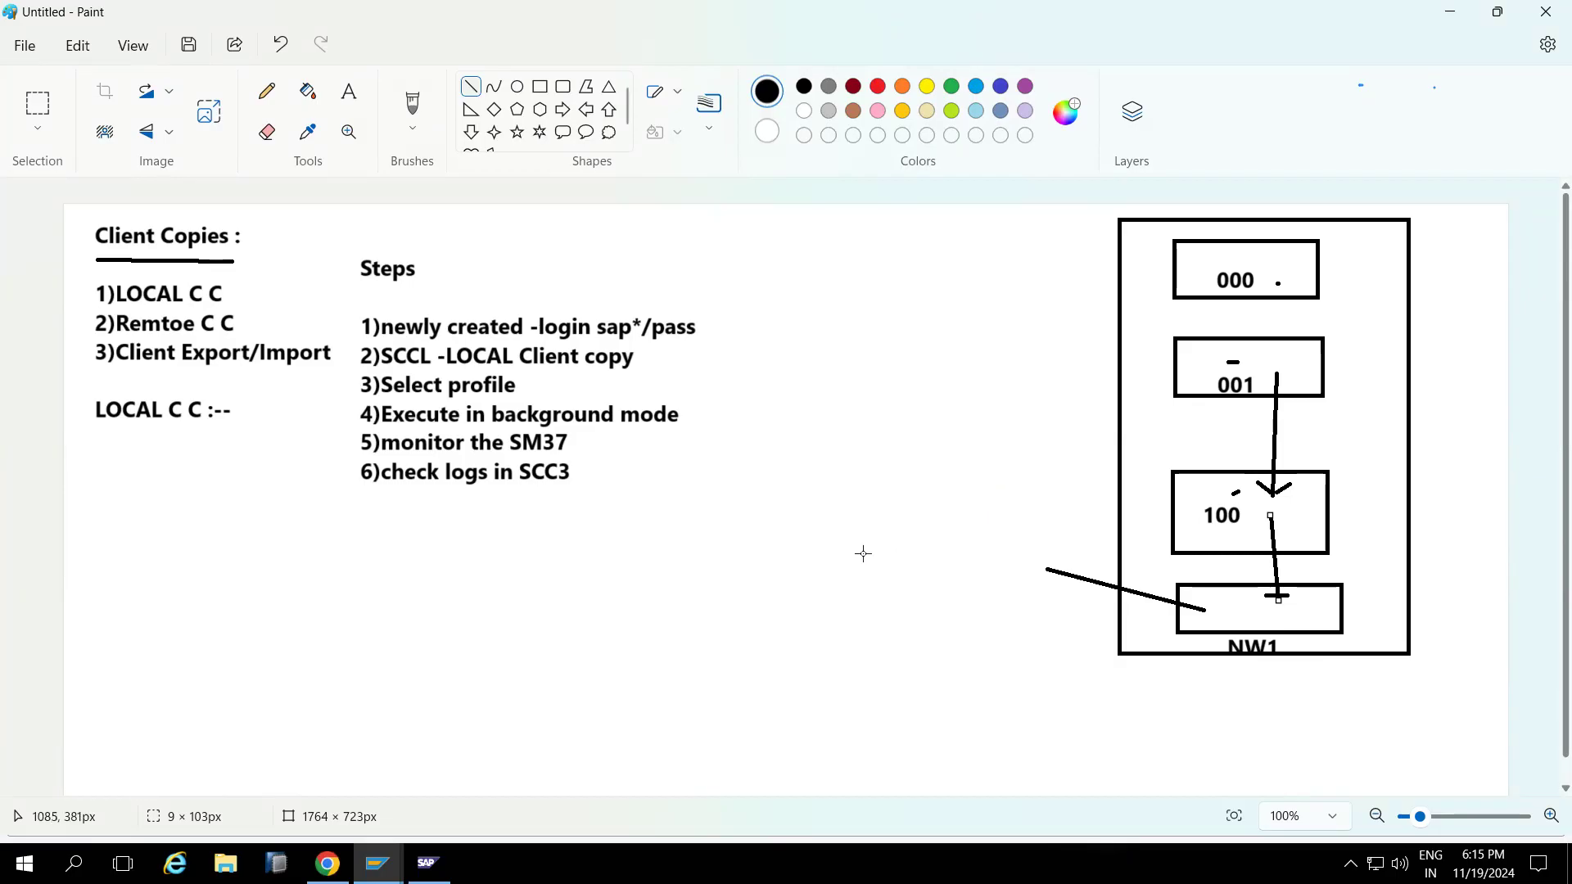
Tick step 1 after 'sap*/pass', underline LOCAL in step 2, and stroke beside box 001.
left_click_drag(715, 329, 725, 319)
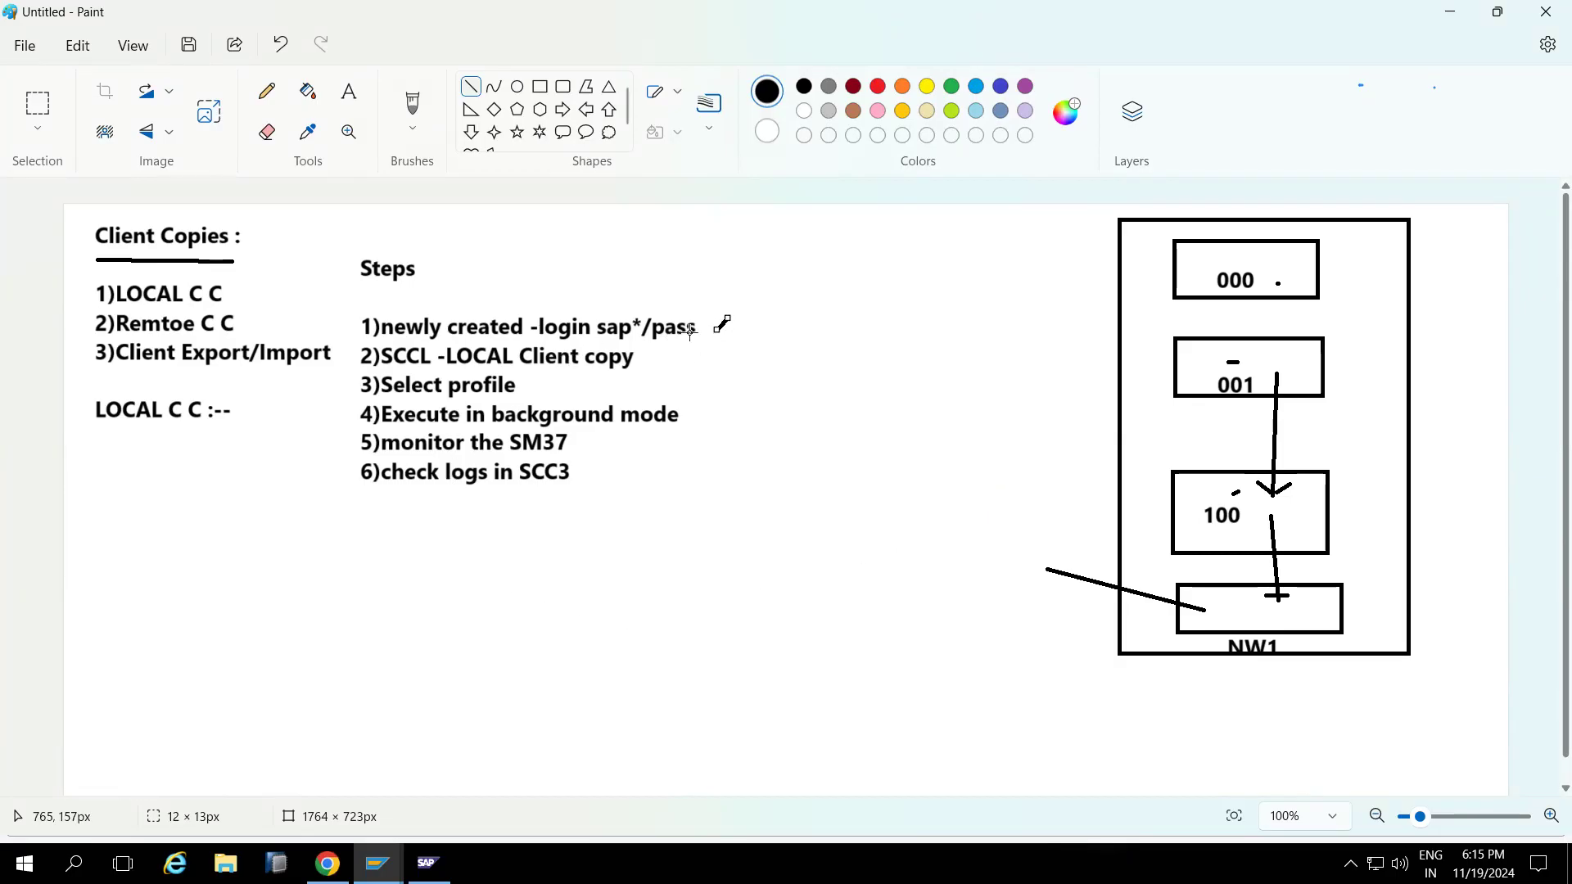
left_click_drag(463, 369, 502, 370)
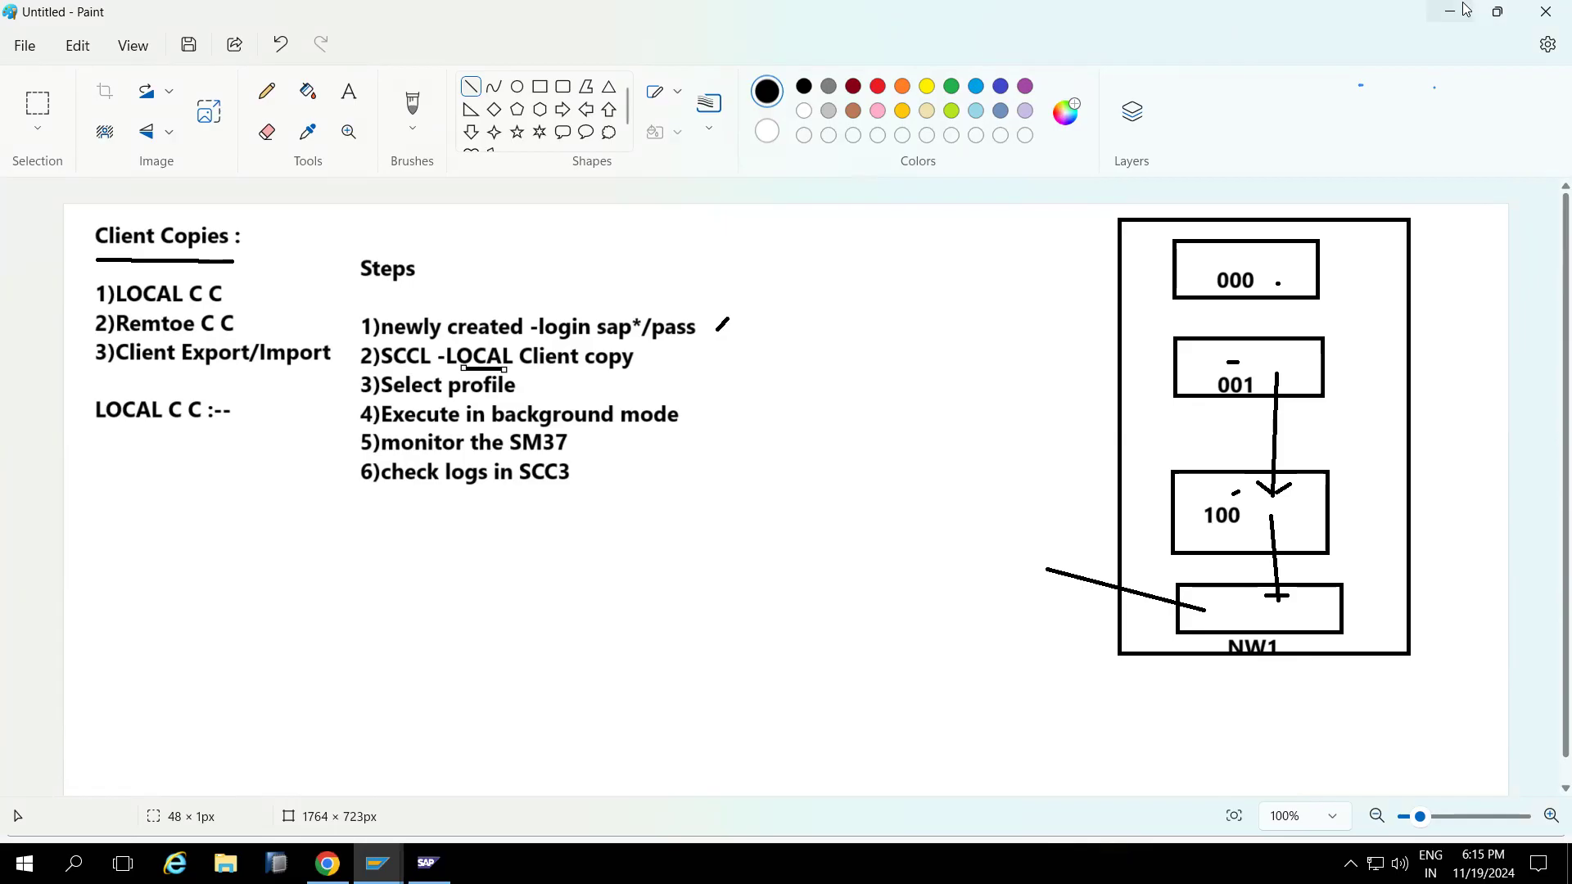
left_click_drag(1314, 373, 1326, 374)
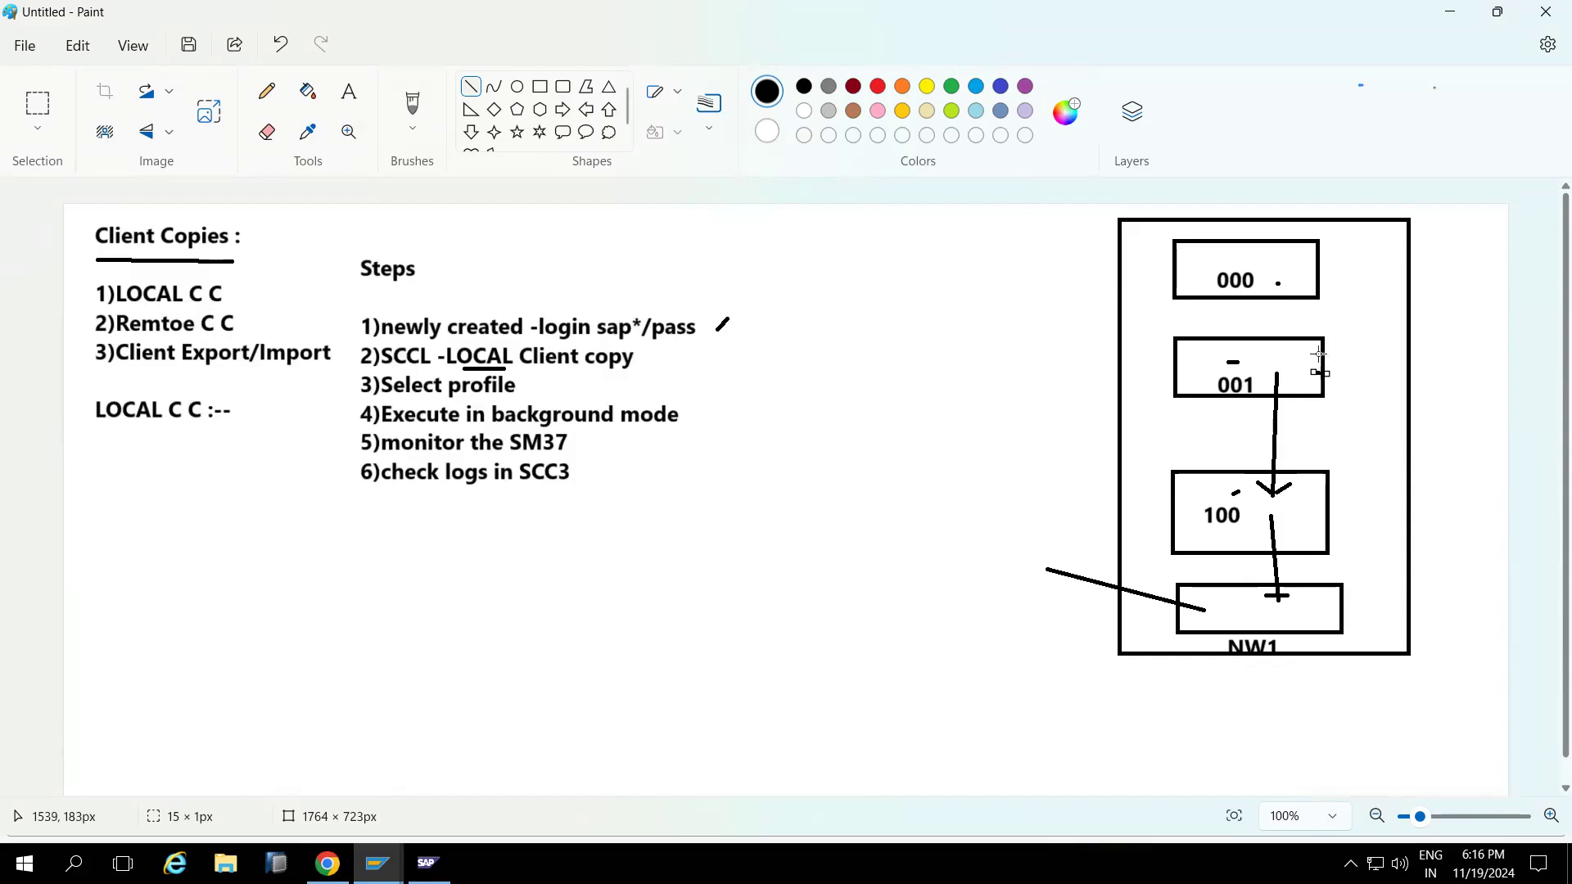
Draw horizontal lines across box 001's right side and a line from 001 down to 100.
left_click_drag(1295, 352, 1338, 354)
left_click_drag(1271, 353, 1351, 353)
left_click_drag(1282, 374, 1274, 493)
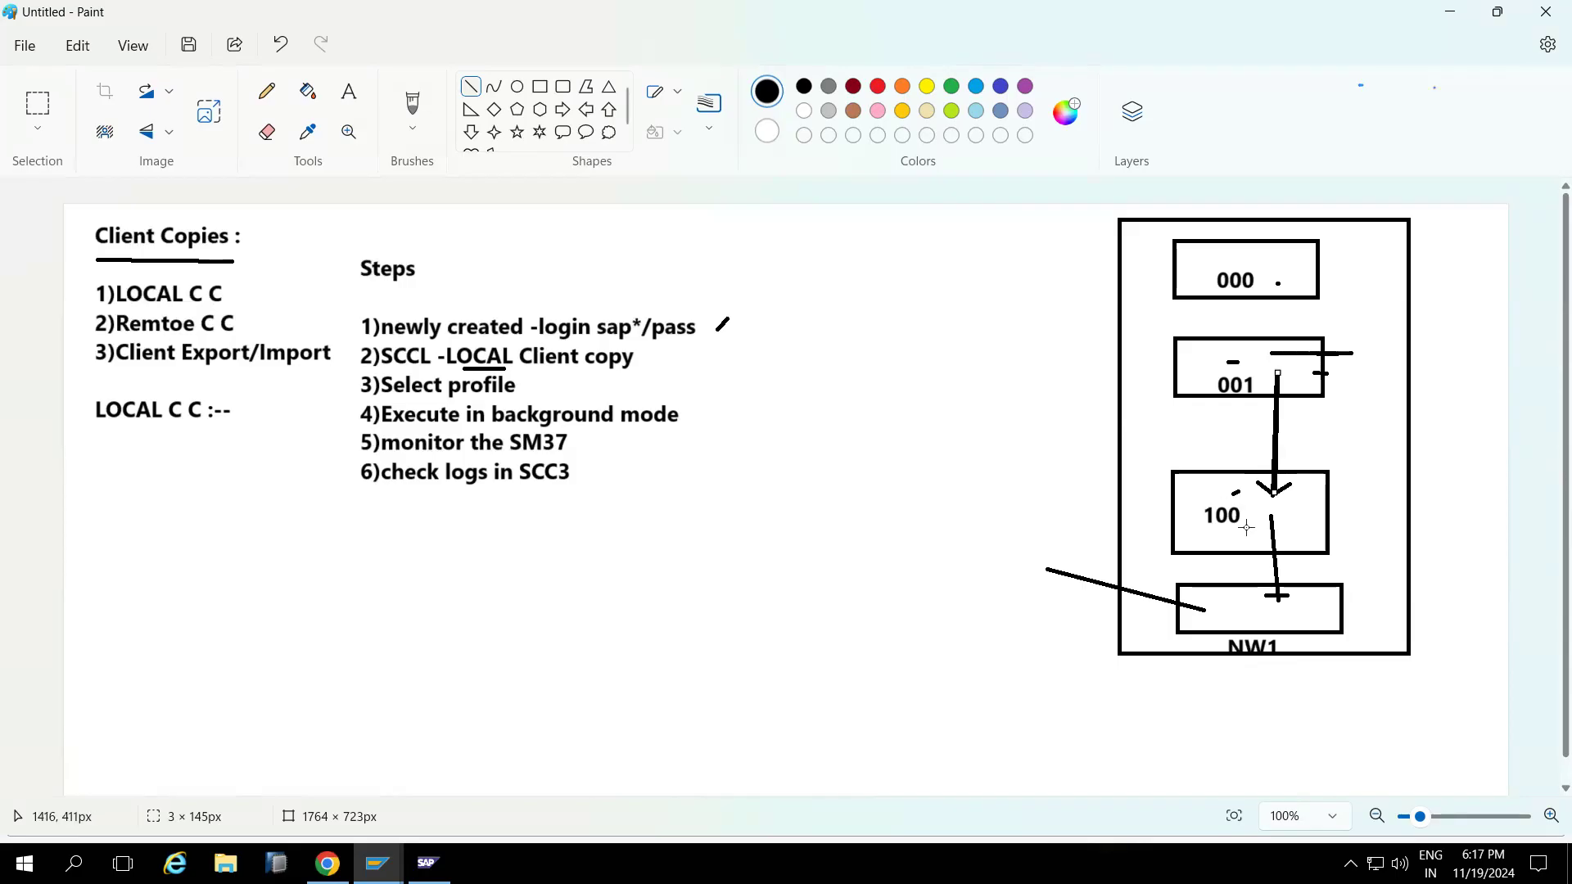
Draw several connecting lines from box 001 down to box 100 in the NW1 diagram.
left_click_drag(1252, 513, 1254, 499)
left_click_drag(1274, 372, 1278, 496)
left_click(1206, 374)
left_click_drag(1206, 374, 1215, 485)
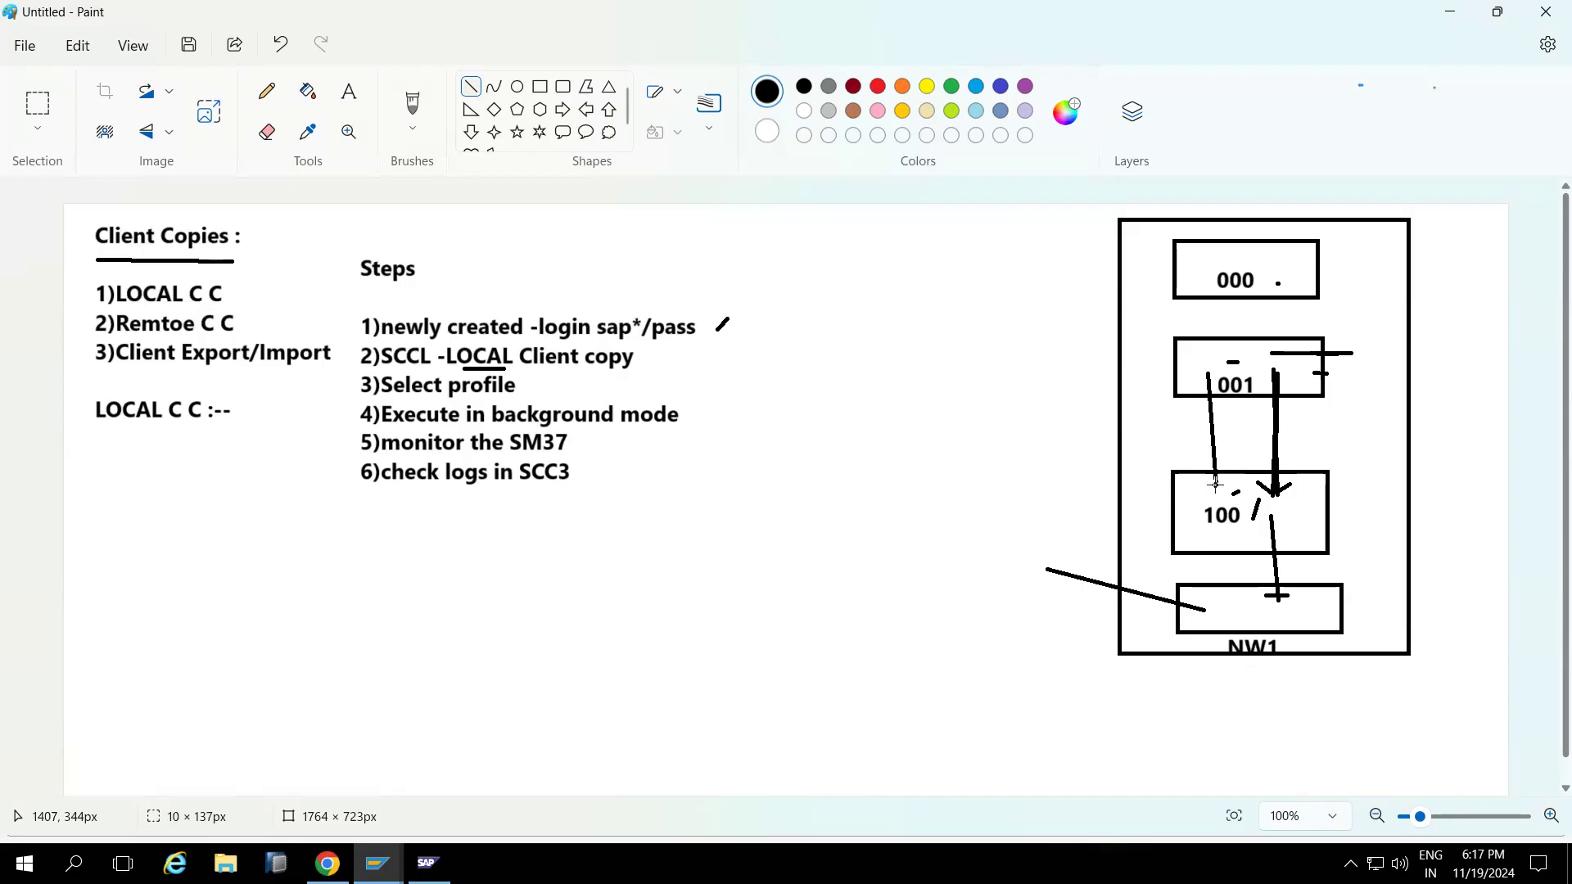
left_click_drag(1215, 485, 1216, 485)
left_click_drag(1277, 368, 1276, 490)
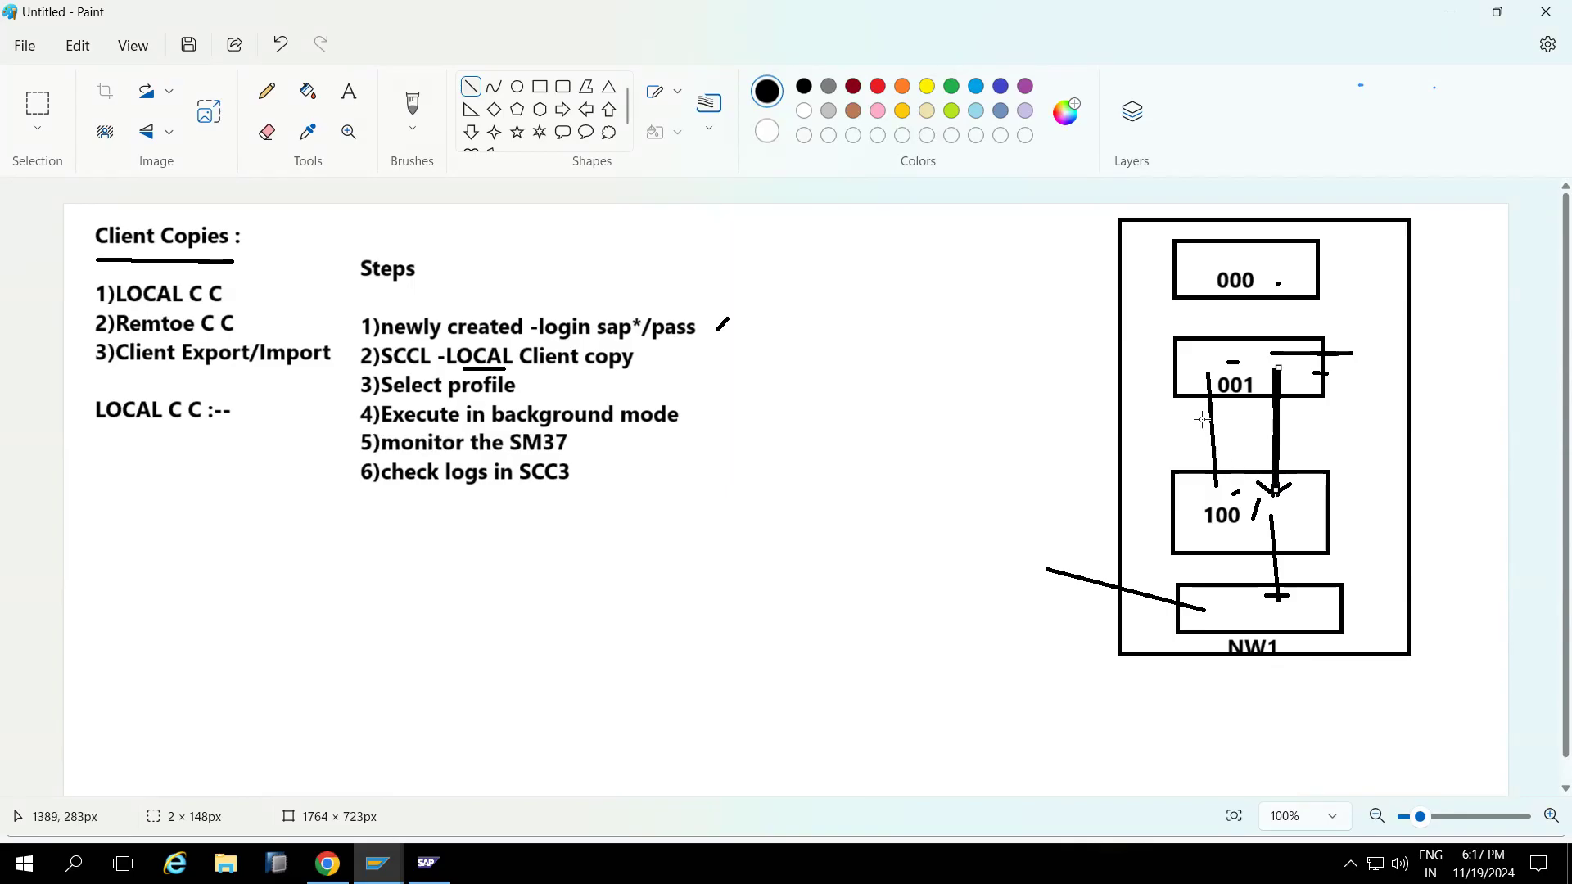
left_click_drag(1209, 376, 1217, 492)
key("alt+Tab")
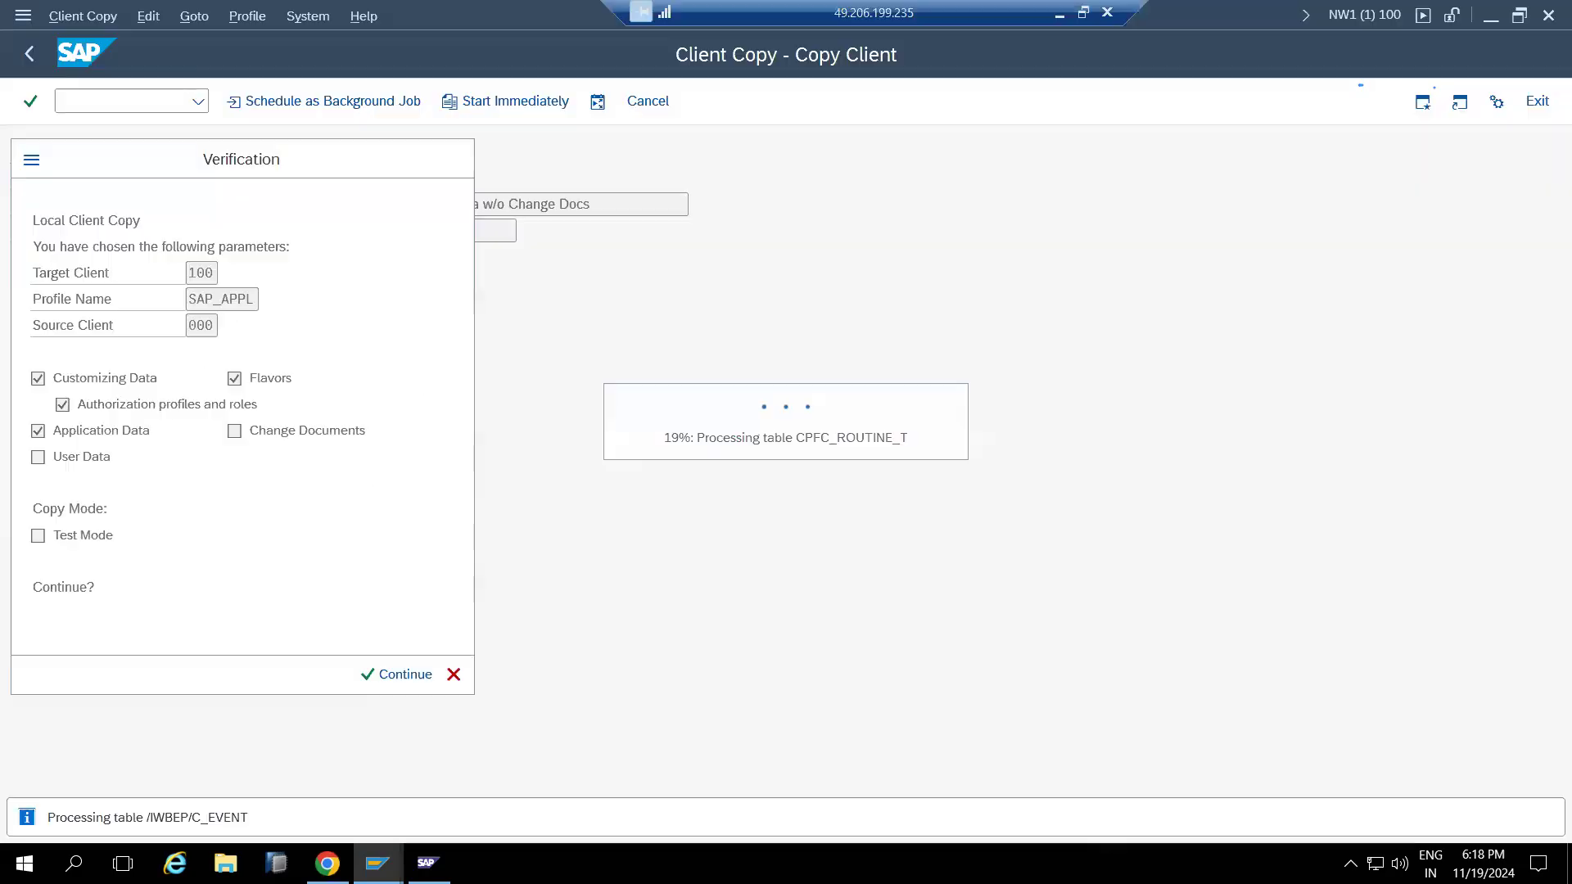
mouse_move(376, 863)
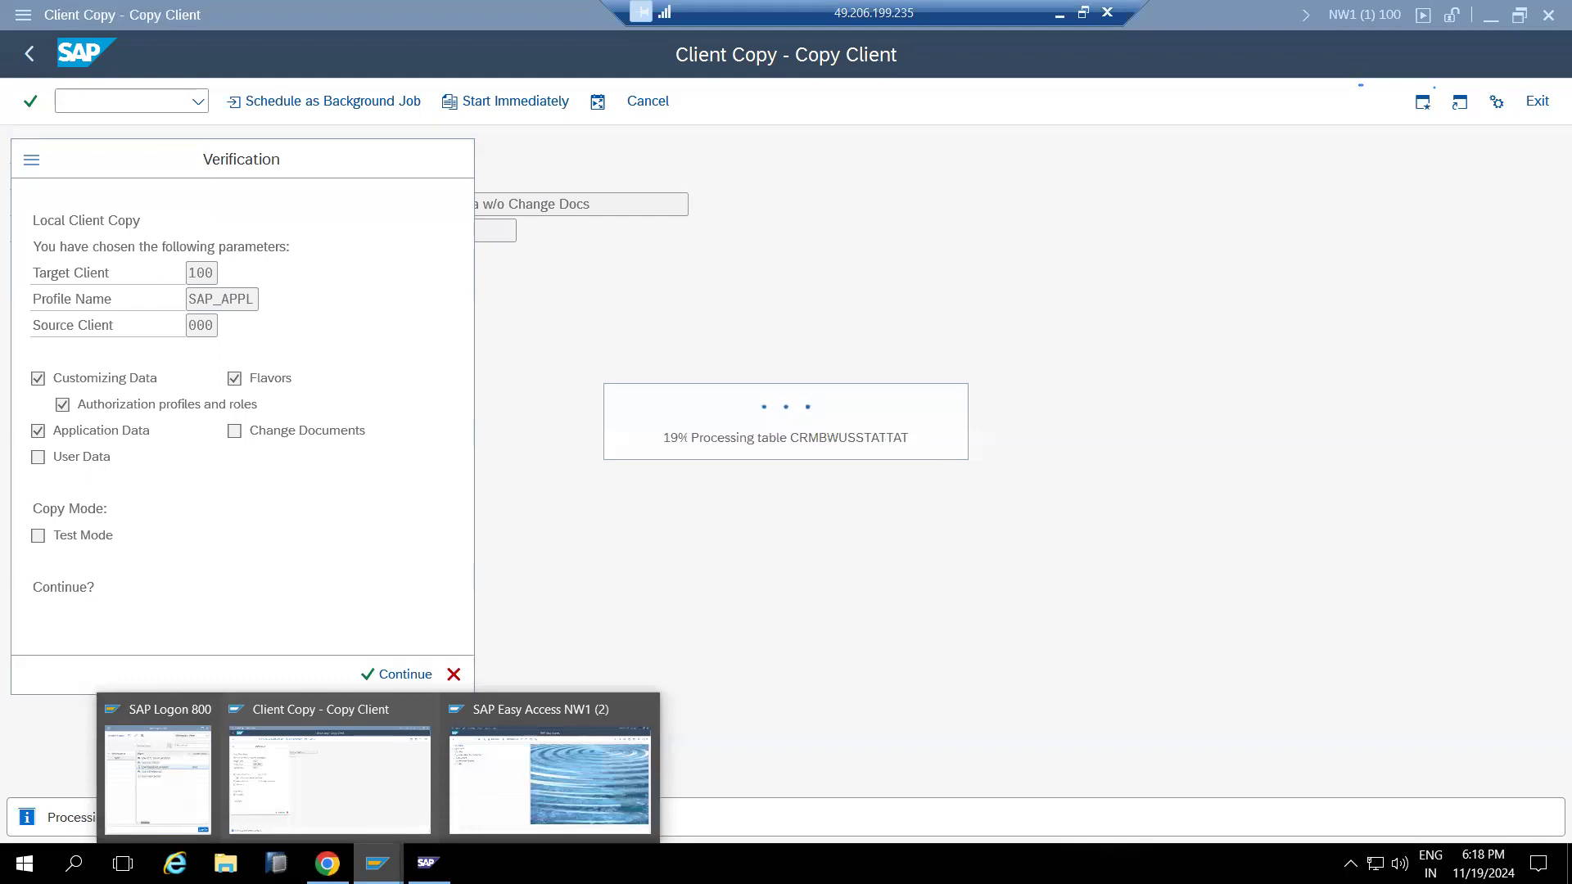